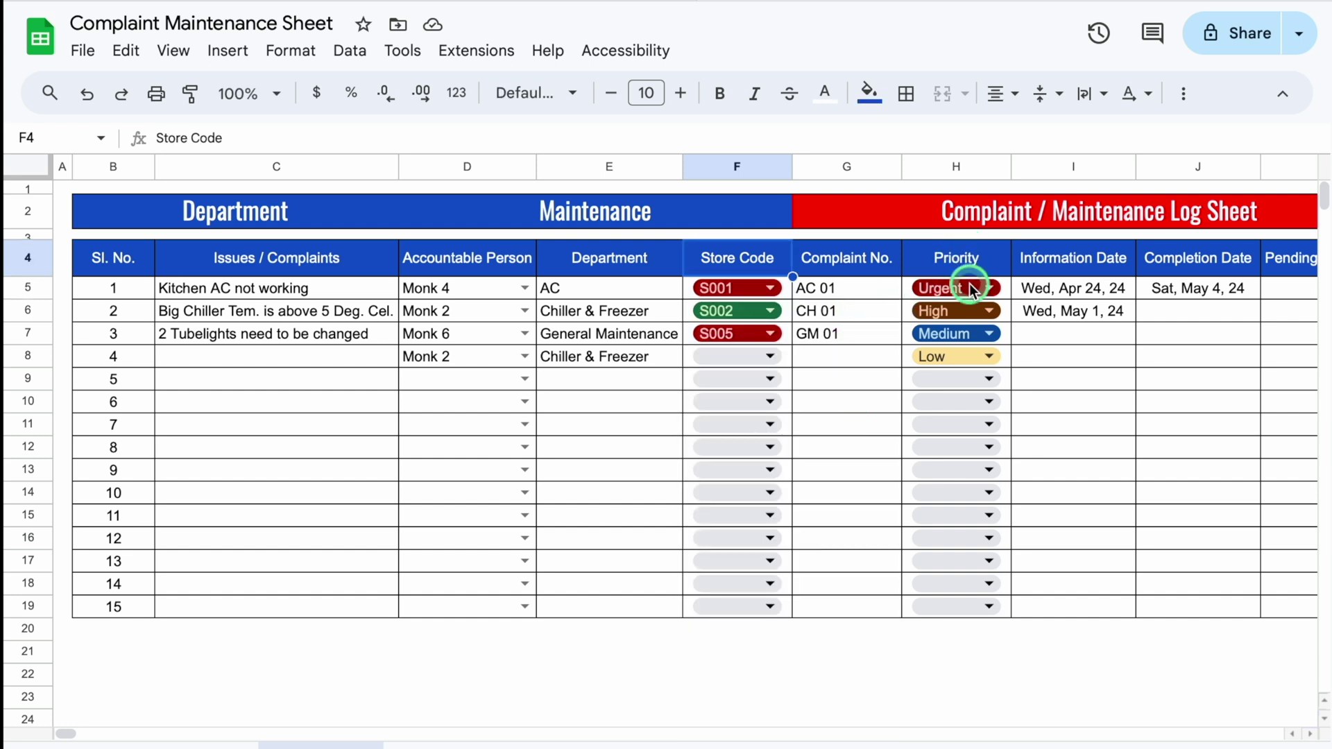
Step: Check the priority options for the first complaint and view the date, status and comment columns of the log sheet
{"action": "left_click", "coordinate": [990, 288]}
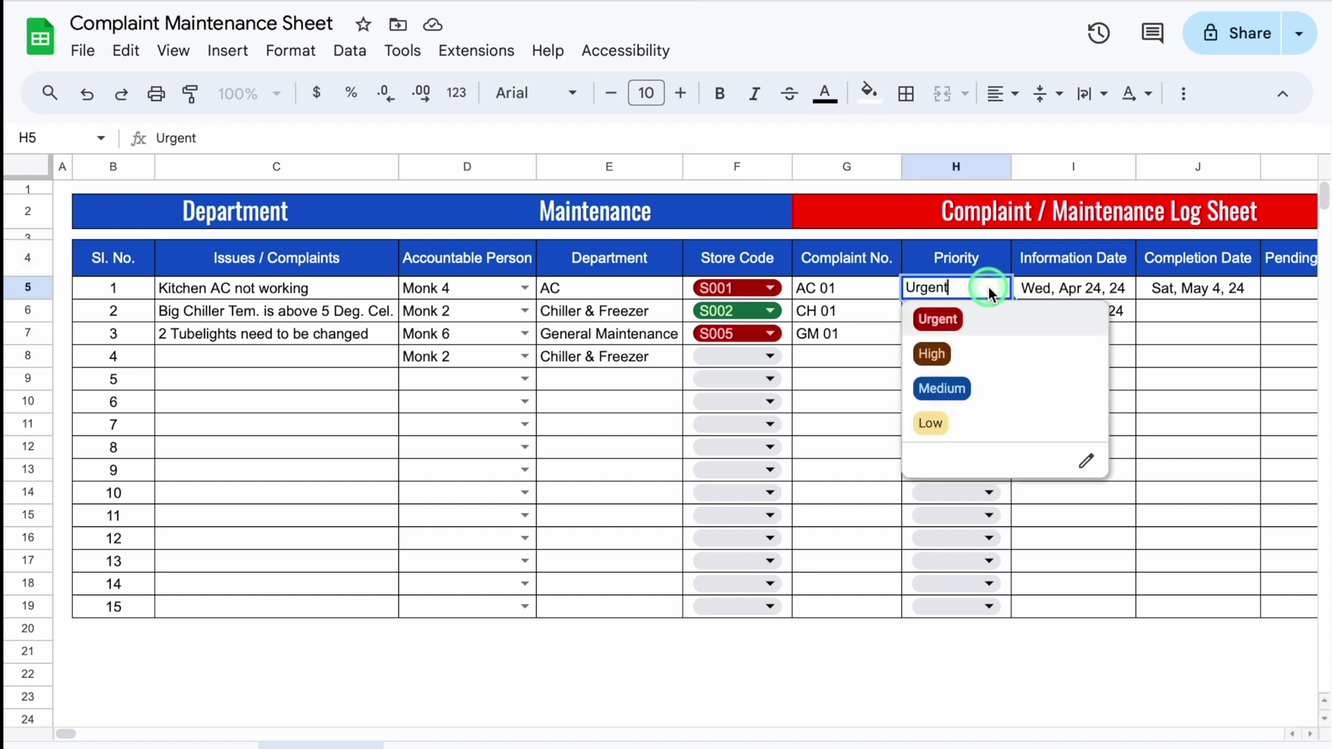
{"action": "left_click", "coordinate": [972, 261]}
{"action": "left_click_drag", "start_coordinate": [65, 733], "coordinate": [79, 733]}
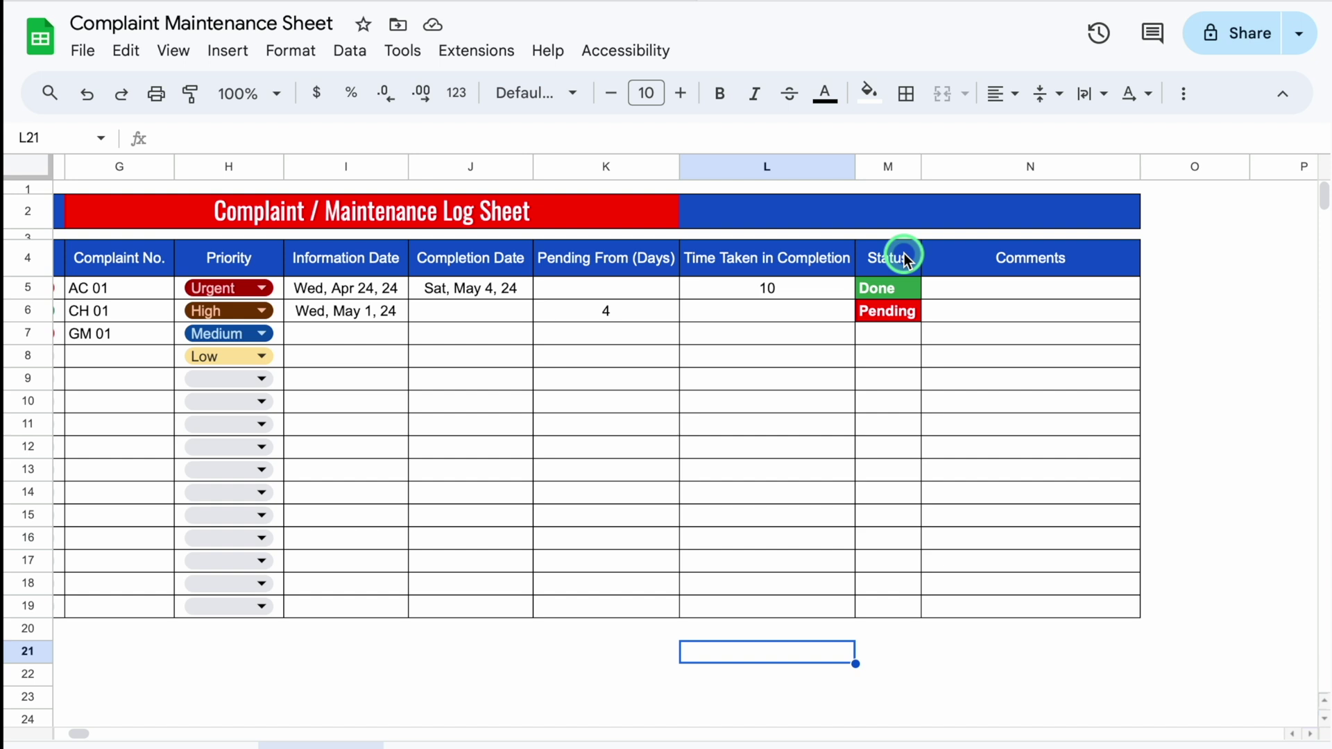
Step: Enter information date 1/1/24 and completion date 5/5/24 for complaint GM 01
{"action": "left_click", "coordinate": [347, 336]}
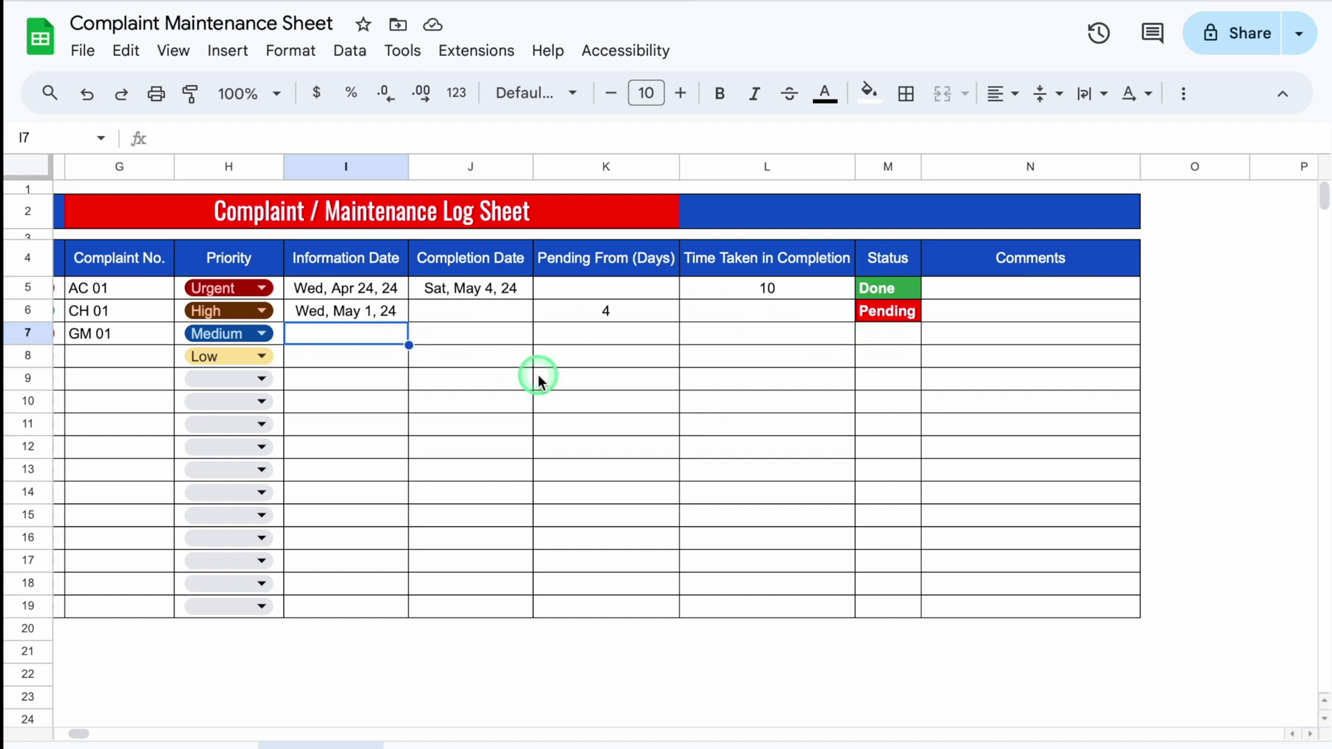
{"action": "type", "text": "1/1/24"}
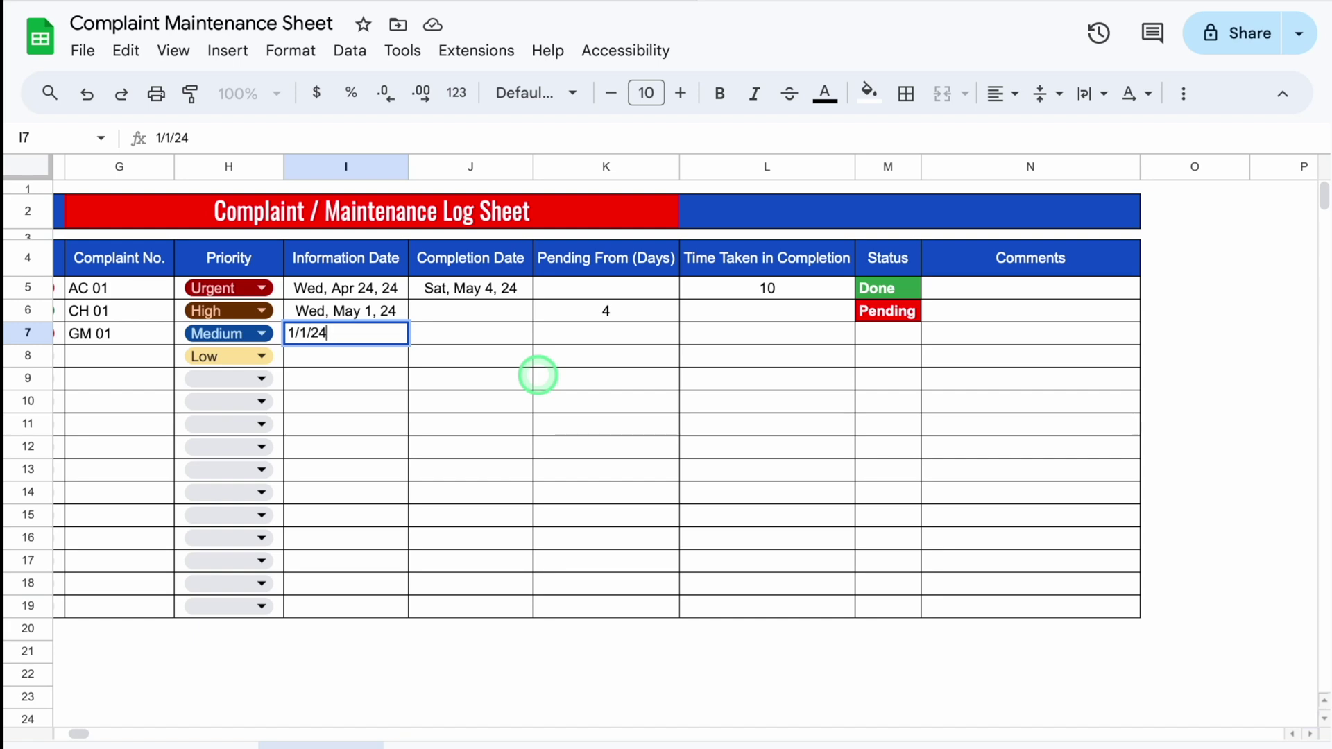
{"action": "key", "text": "Return"}
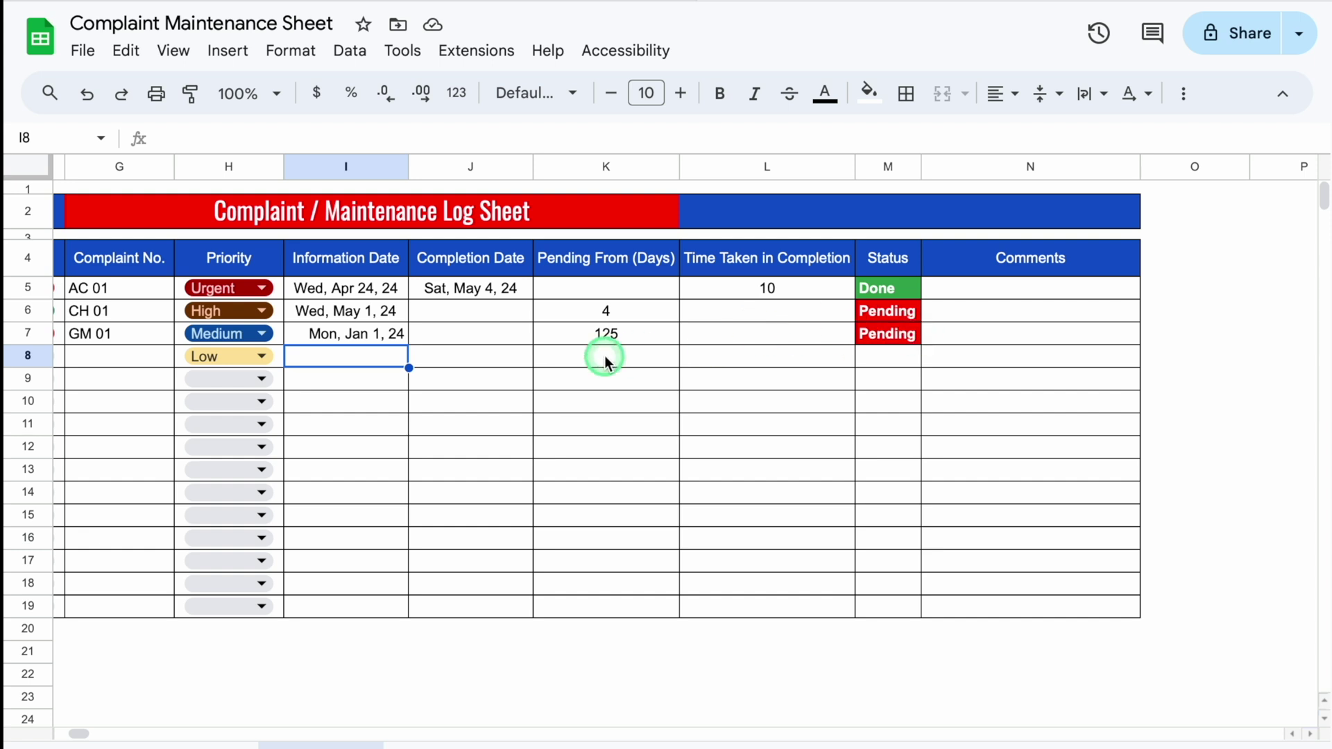
{"action": "left_click", "coordinate": [468, 336]}
{"action": "type", "text": "5/5/24"}
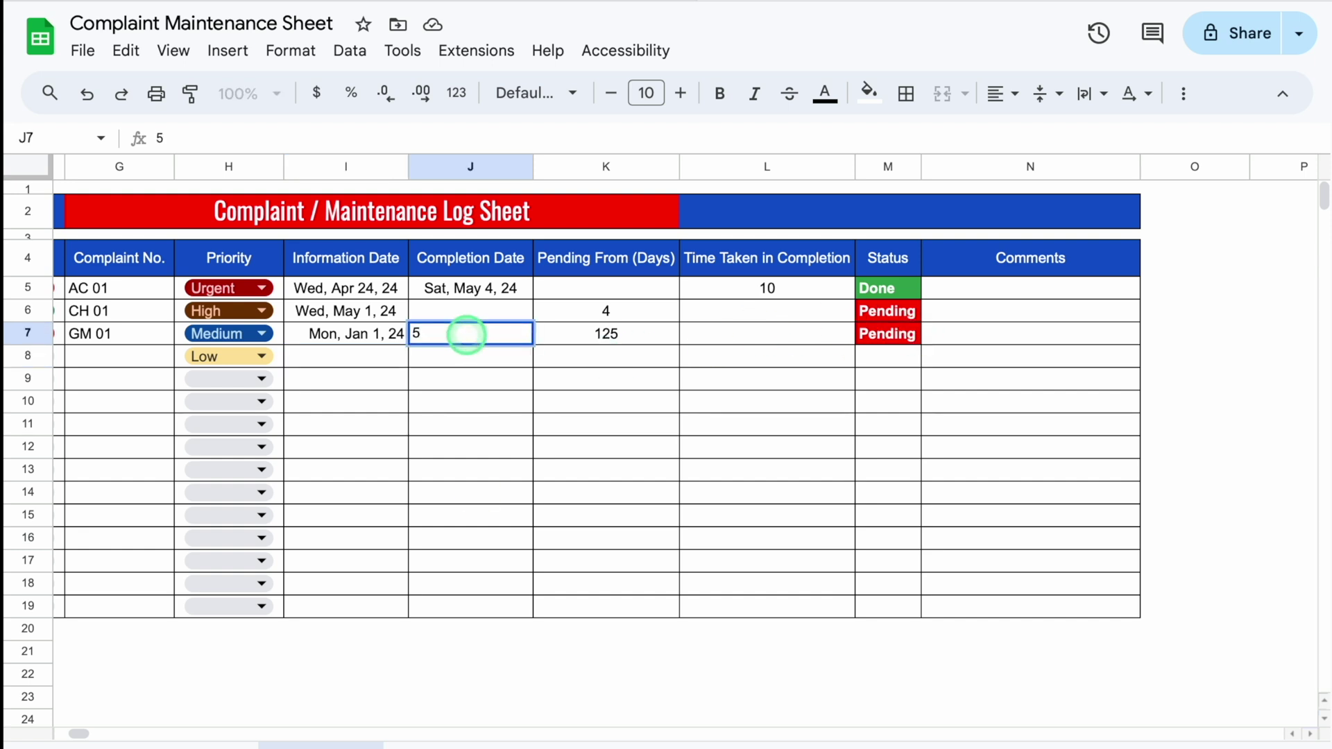
{"action": "key", "text": "Return"}
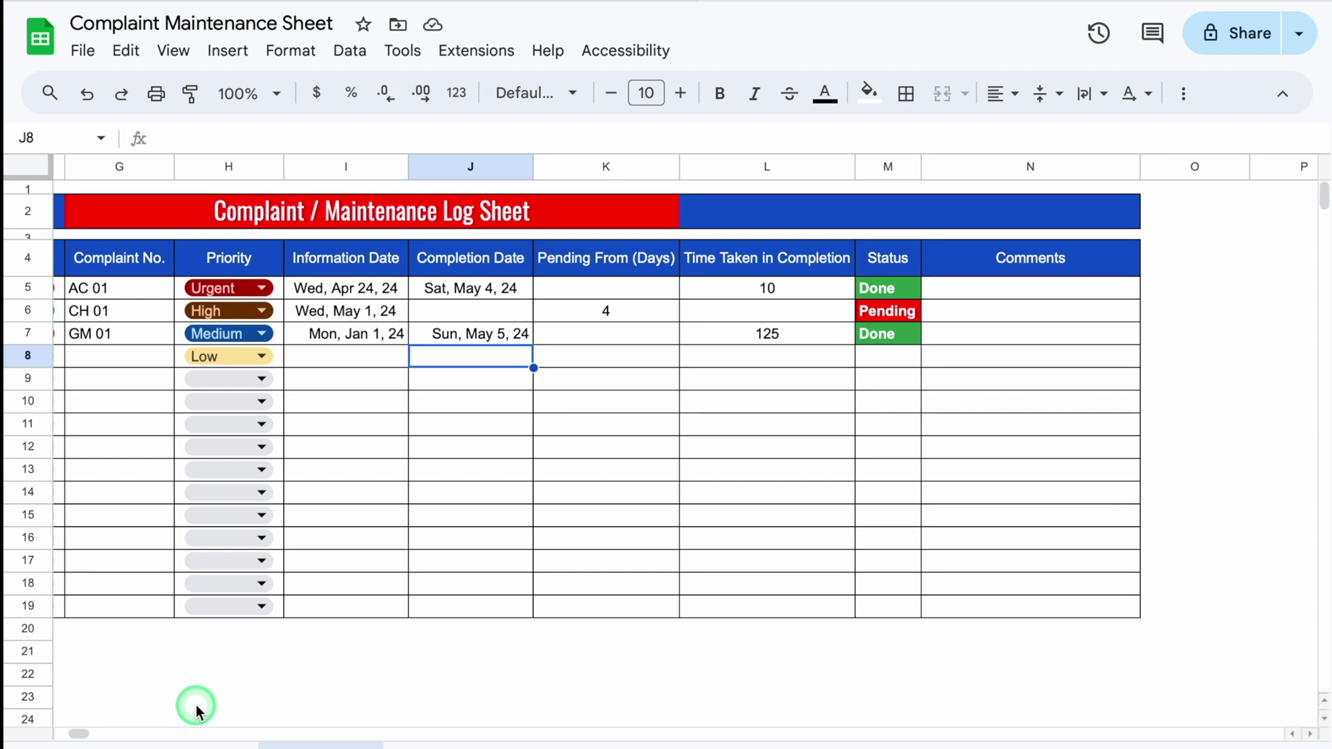
Step: Switch to Google Drive and create a new blank Google Sheets spreadsheet
{"action": "left_click", "coordinate": [202, 744]}
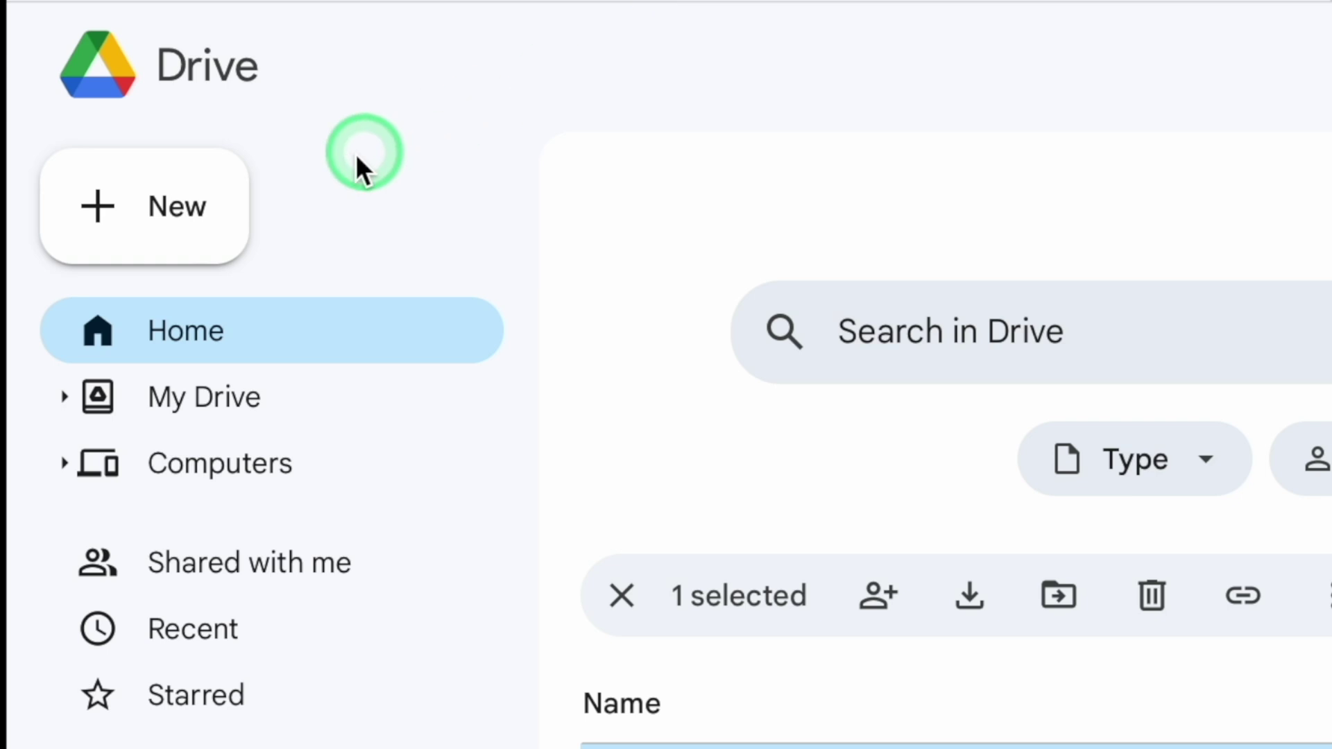
{"action": "left_click", "coordinate": [179, 217]}
{"action": "left_click", "coordinate": [231, 541]}
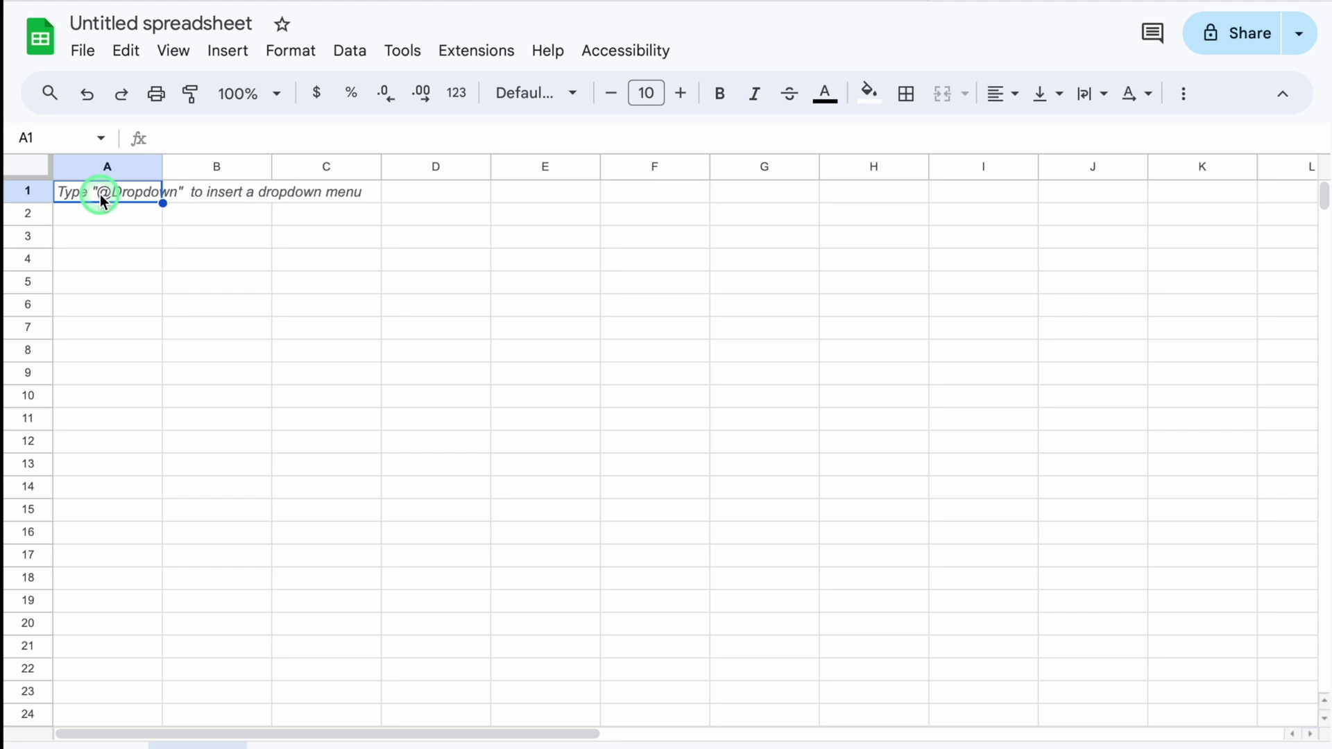
Step: Insert 26 more columns to the right of columns A to Z
{"action": "left_click", "coordinate": [29, 168]}
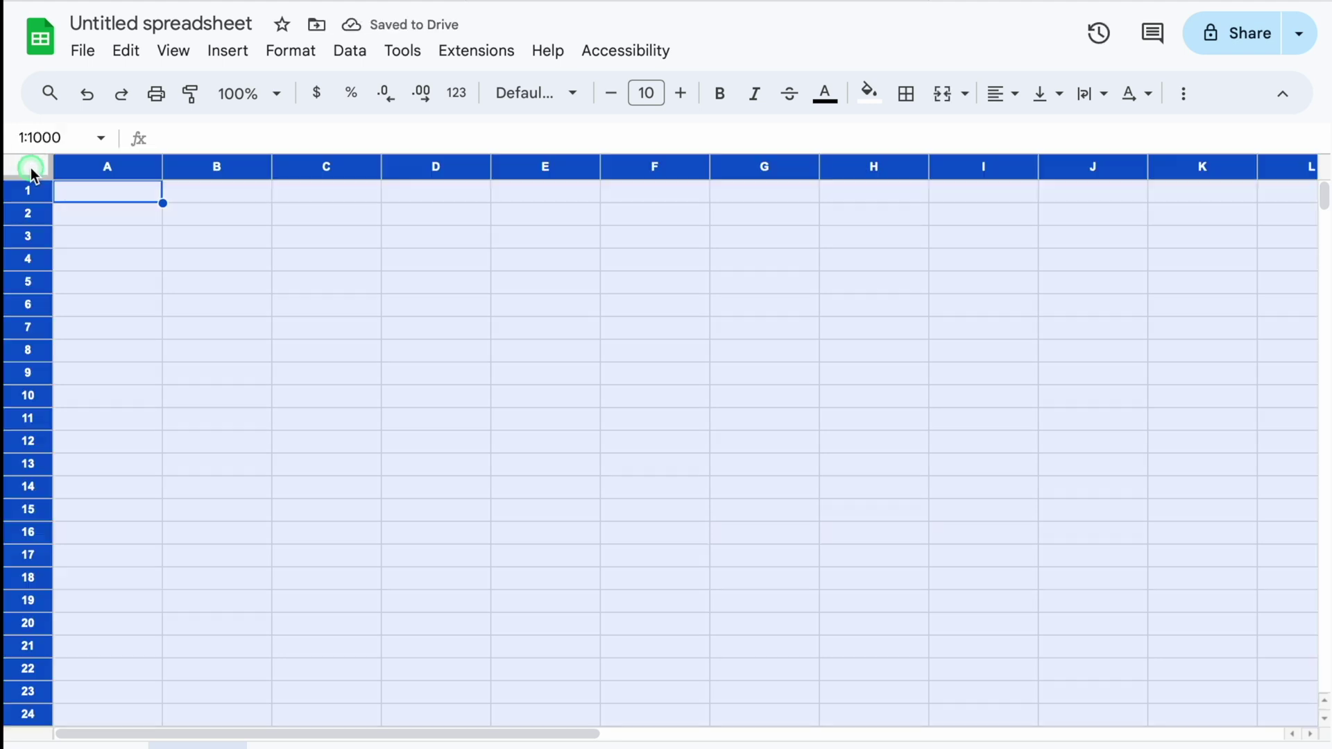
{"action": "right_click", "coordinate": [117, 169]}
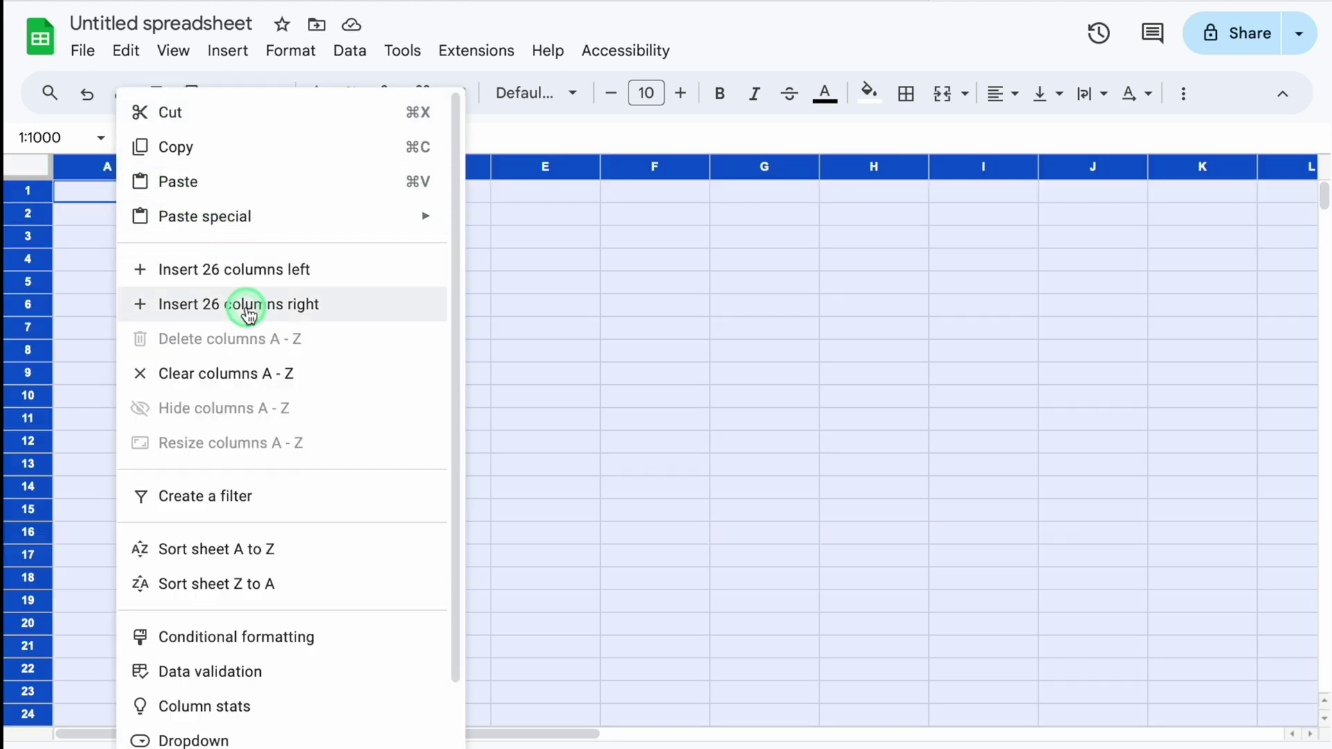
{"action": "left_click", "coordinate": [249, 314]}
Step: Insert 52 more columns to the right of columns A to AZ
{"action": "left_click_drag", "start_coordinate": [553, 731], "coordinate": [89, 731]}
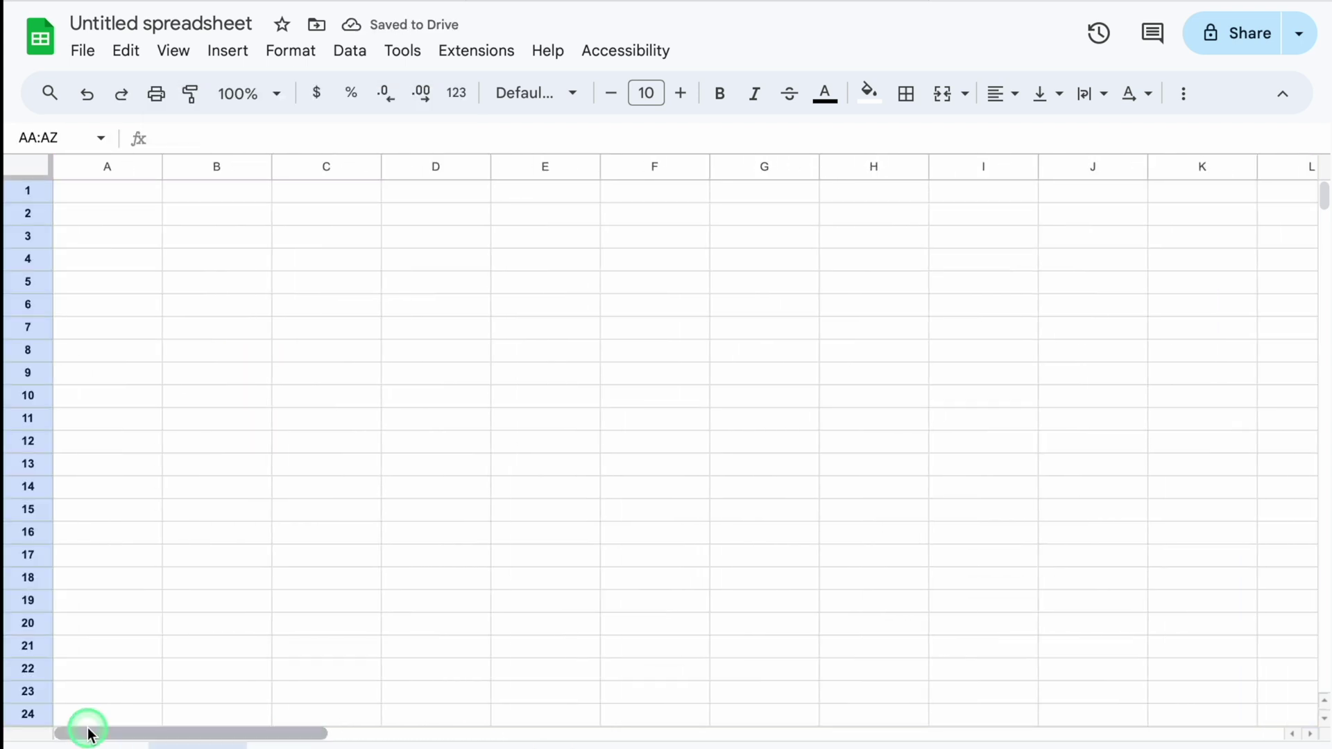
{"action": "left_click", "coordinate": [38, 169]}
{"action": "right_click", "coordinate": [94, 169]}
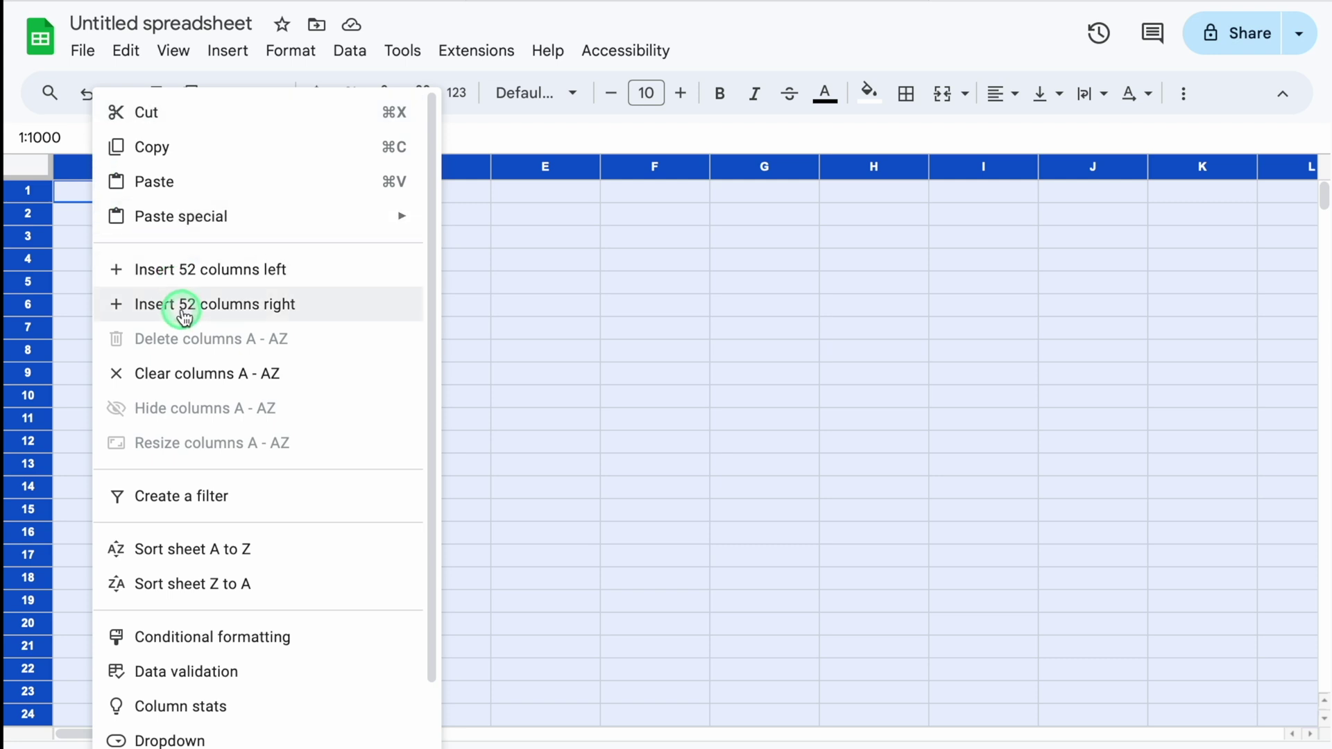
{"action": "left_click", "coordinate": [184, 309]}
Step: Insert 104 more columns to the right of columns A to CZ
{"action": "left_click_drag", "start_coordinate": [631, 732], "coordinate": [104, 666]}
{"action": "left_click", "coordinate": [36, 168]}
{"action": "right_click", "coordinate": [106, 168]}
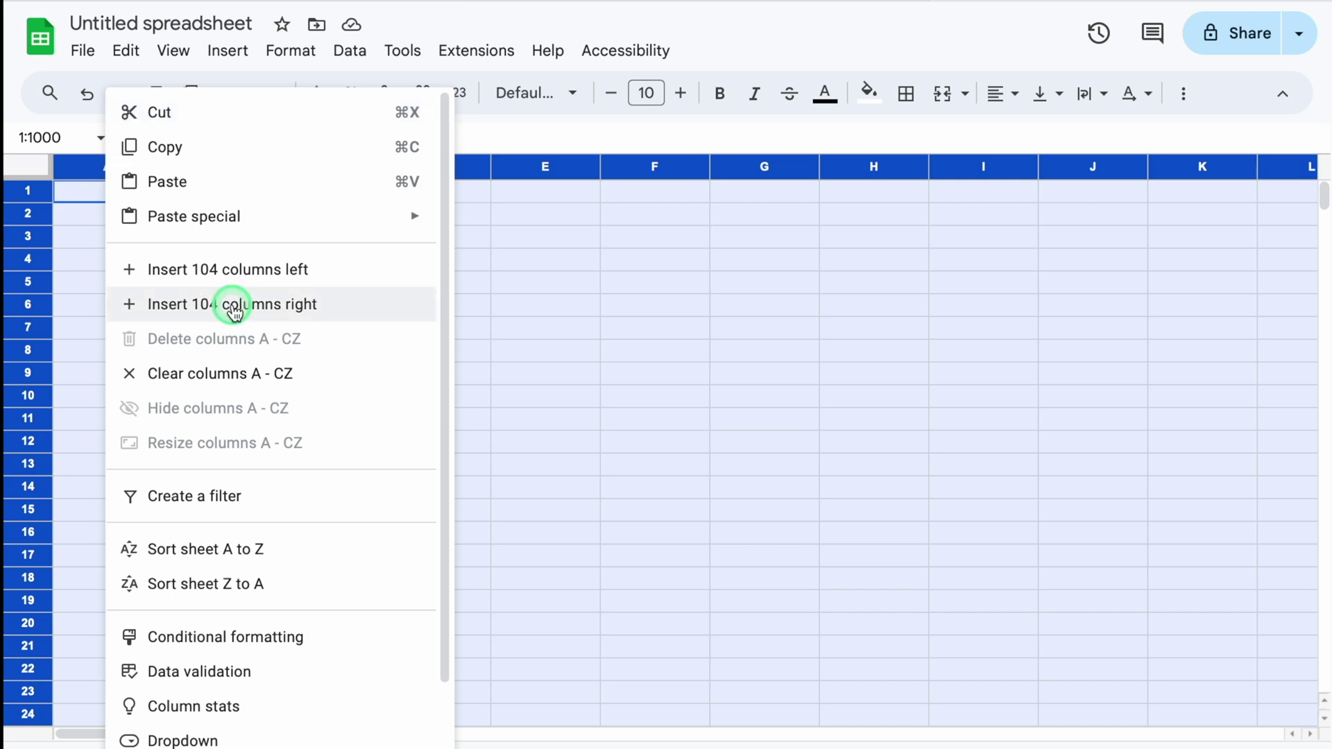
{"action": "left_click", "coordinate": [279, 310]}
Step: Narrow column A to a slim margin, keeping cell B4 selected
{"action": "left_click_drag", "start_coordinate": [648, 733], "coordinate": [78, 729]}
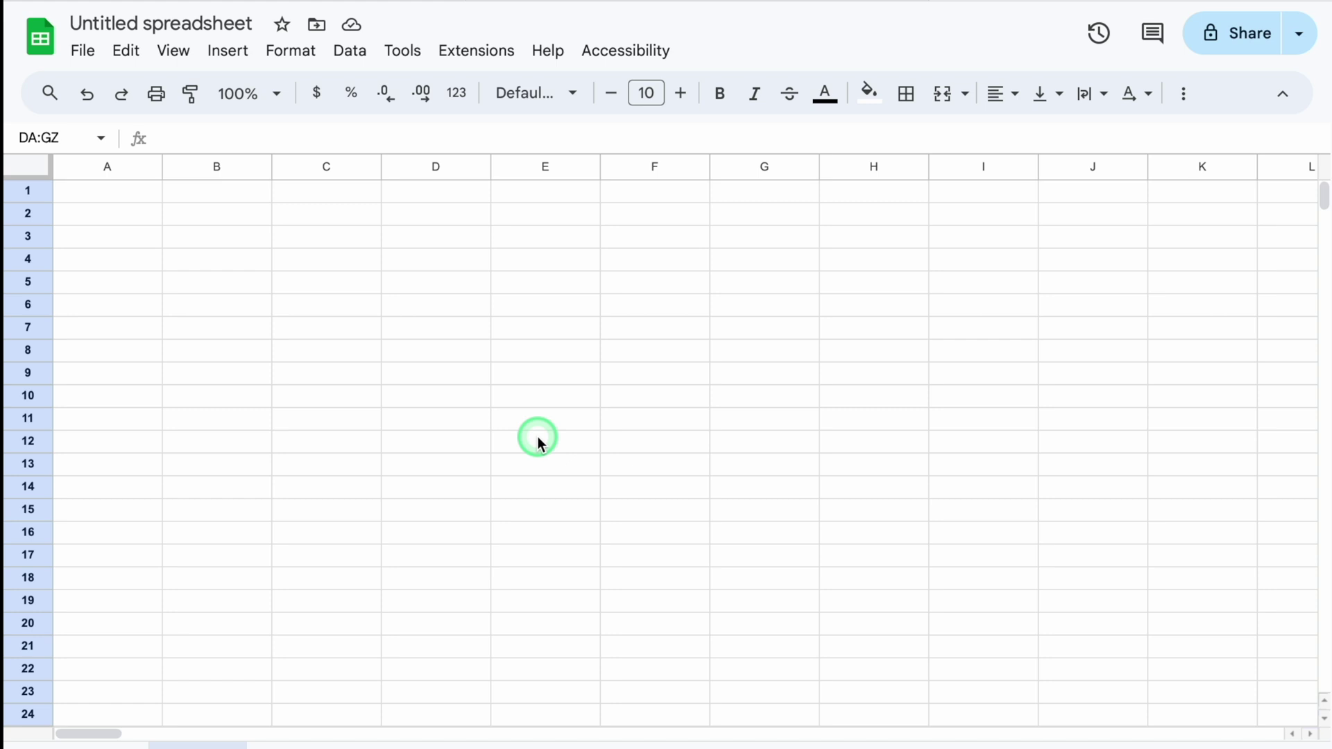
{"action": "left_click", "coordinate": [205, 264]}
{"action": "left_click_drag", "start_coordinate": [163, 165], "coordinate": [78, 171]}
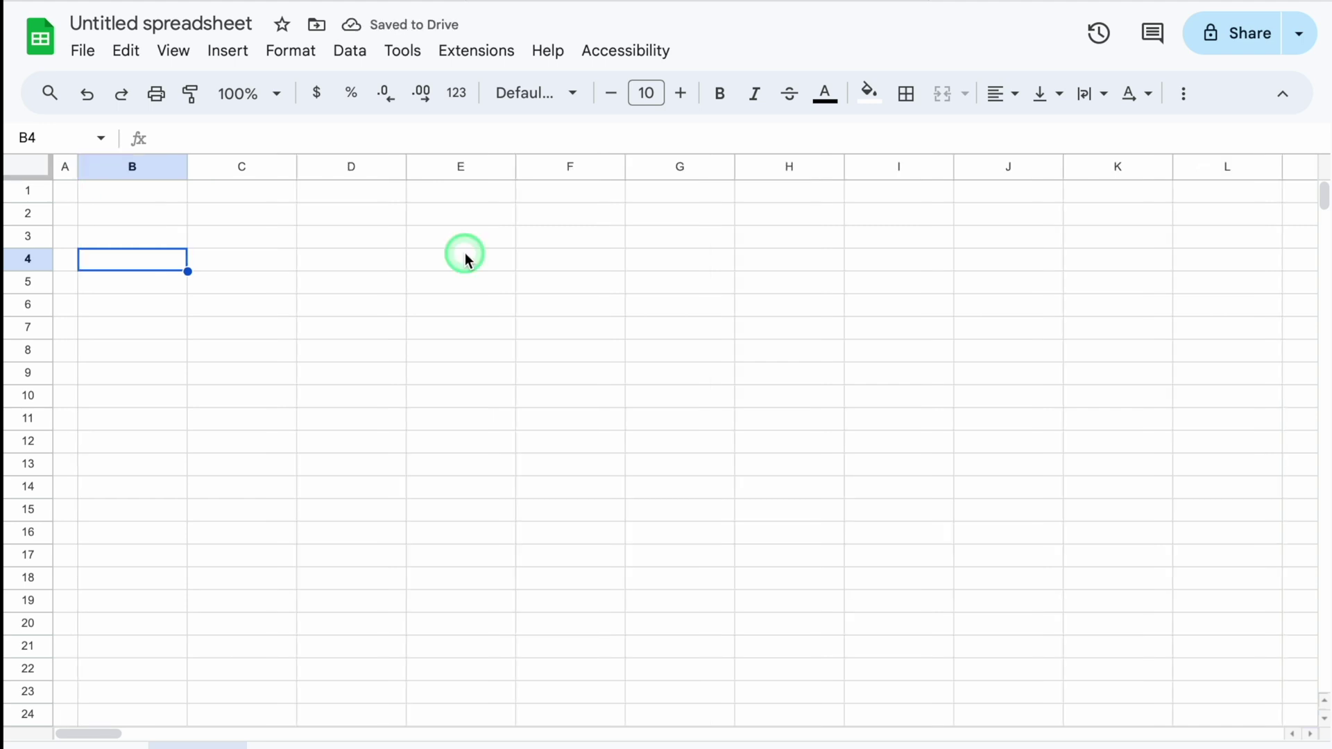
Step: Enter the headers "Sl. No." in B4 and "Issues / Complaints" in C4, and widen column C to fit its header
{"action": "type", "text": "Sl. No."}
{"action": "key", "text": "Tab"}
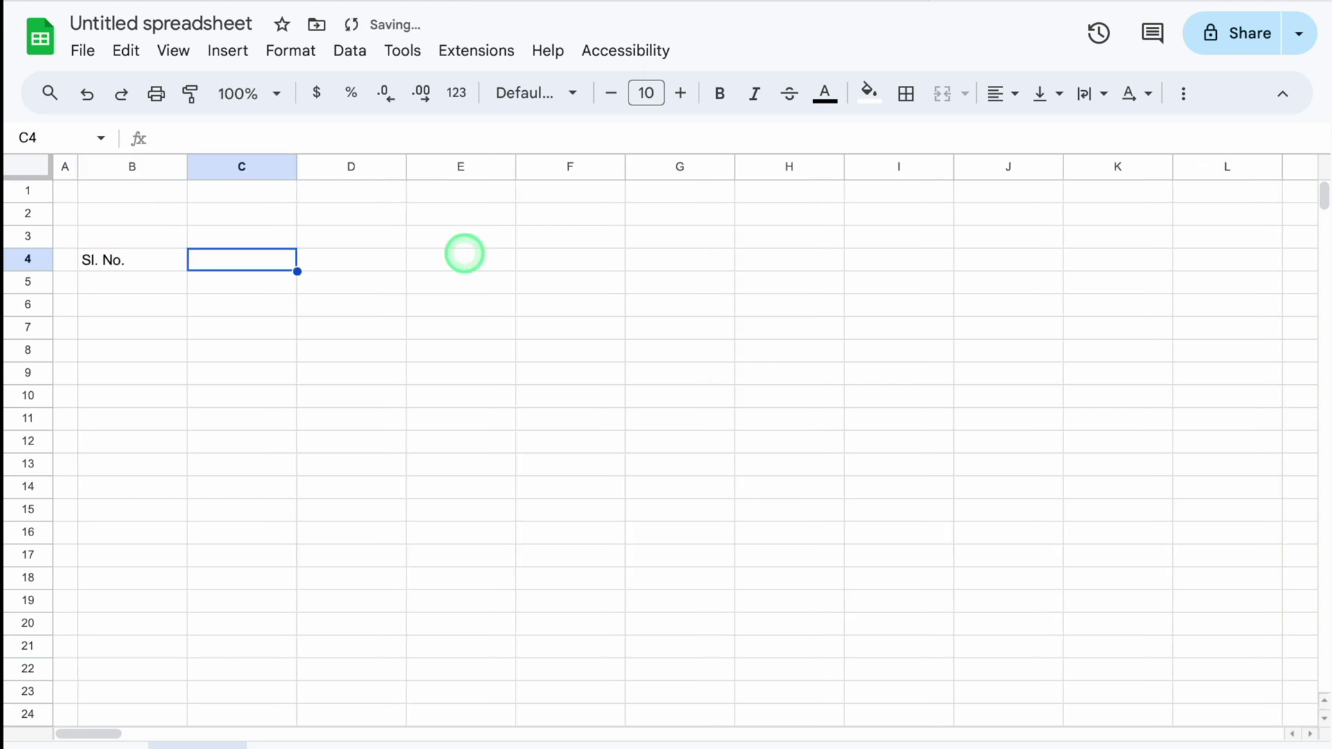
{"action": "type", "text": "Issues / Complaints"}
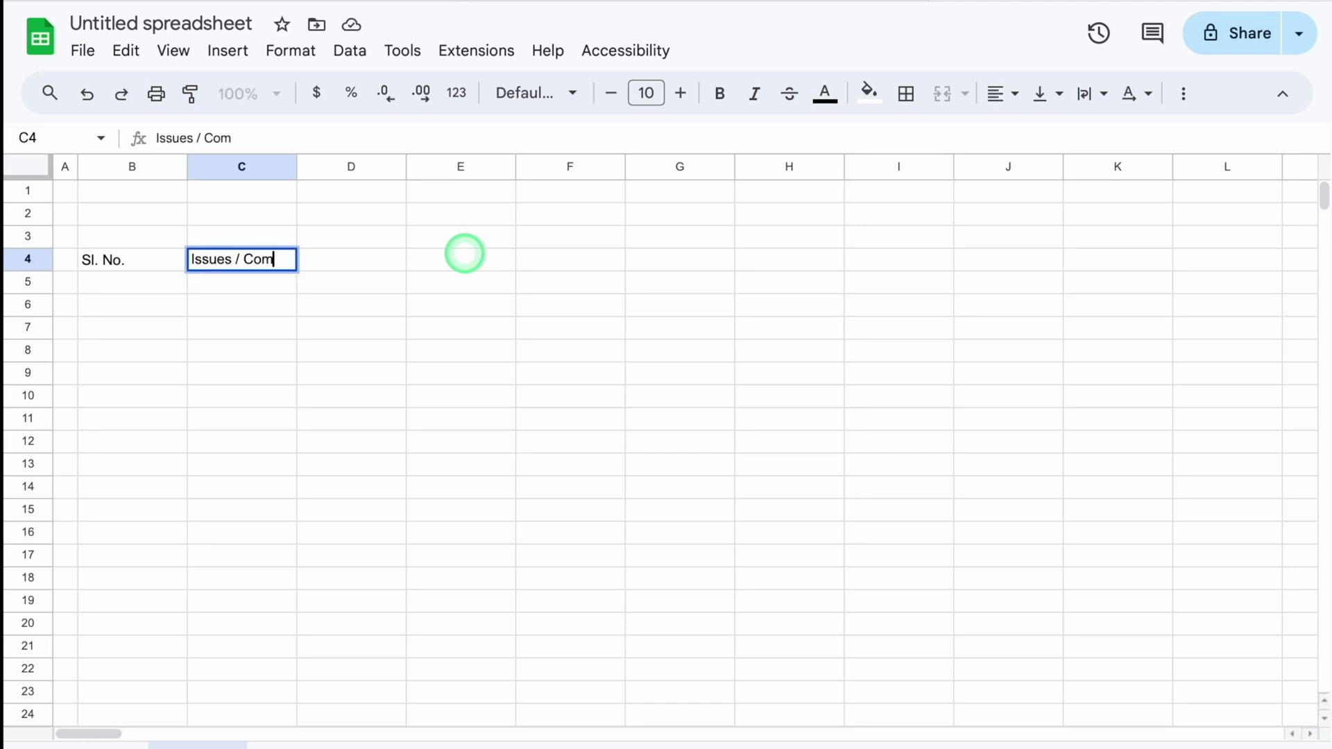
{"action": "key", "text": "Tab"}
{"action": "left_click_drag", "start_coordinate": [297, 167], "coordinate": [321, 167]}
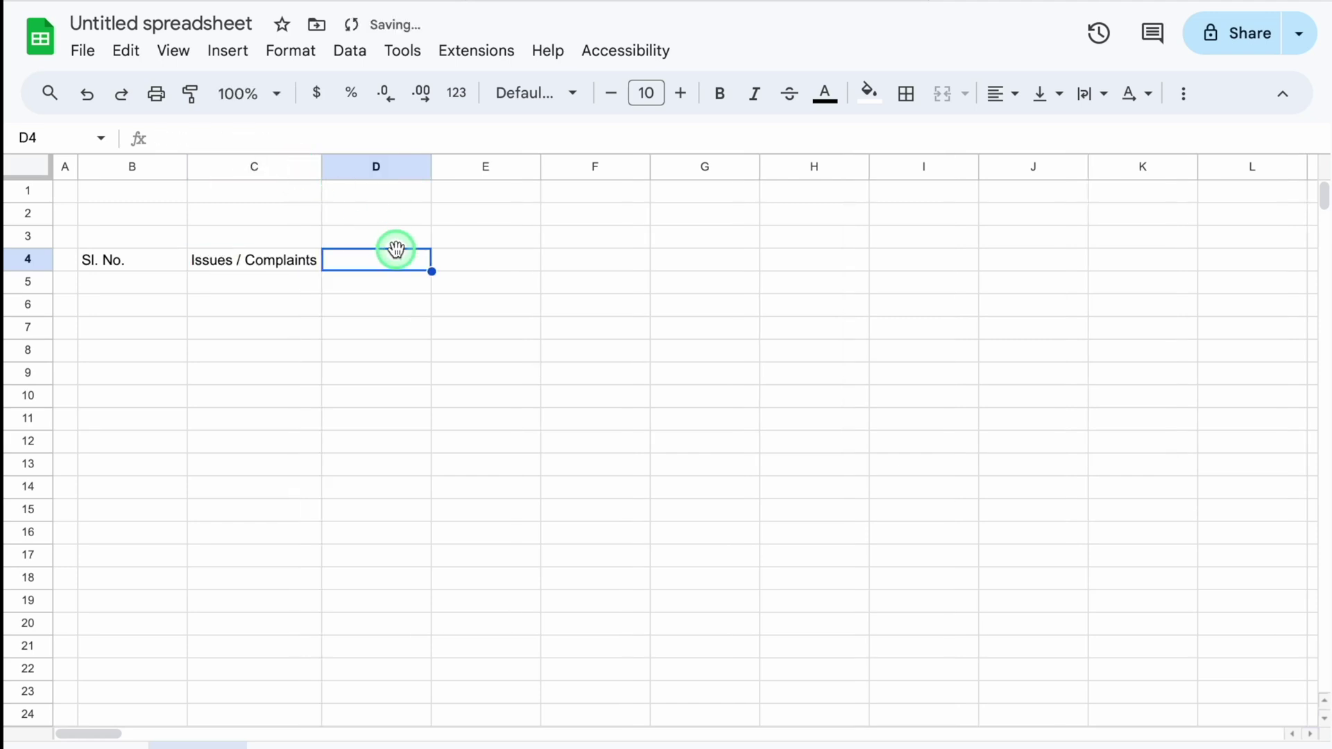
Step: Enter the headers "Accountable Person", "Department" and "Store Code" in D4:F4, with column D wide enough for its header
{"action": "type", "text": "Accountable Person"}
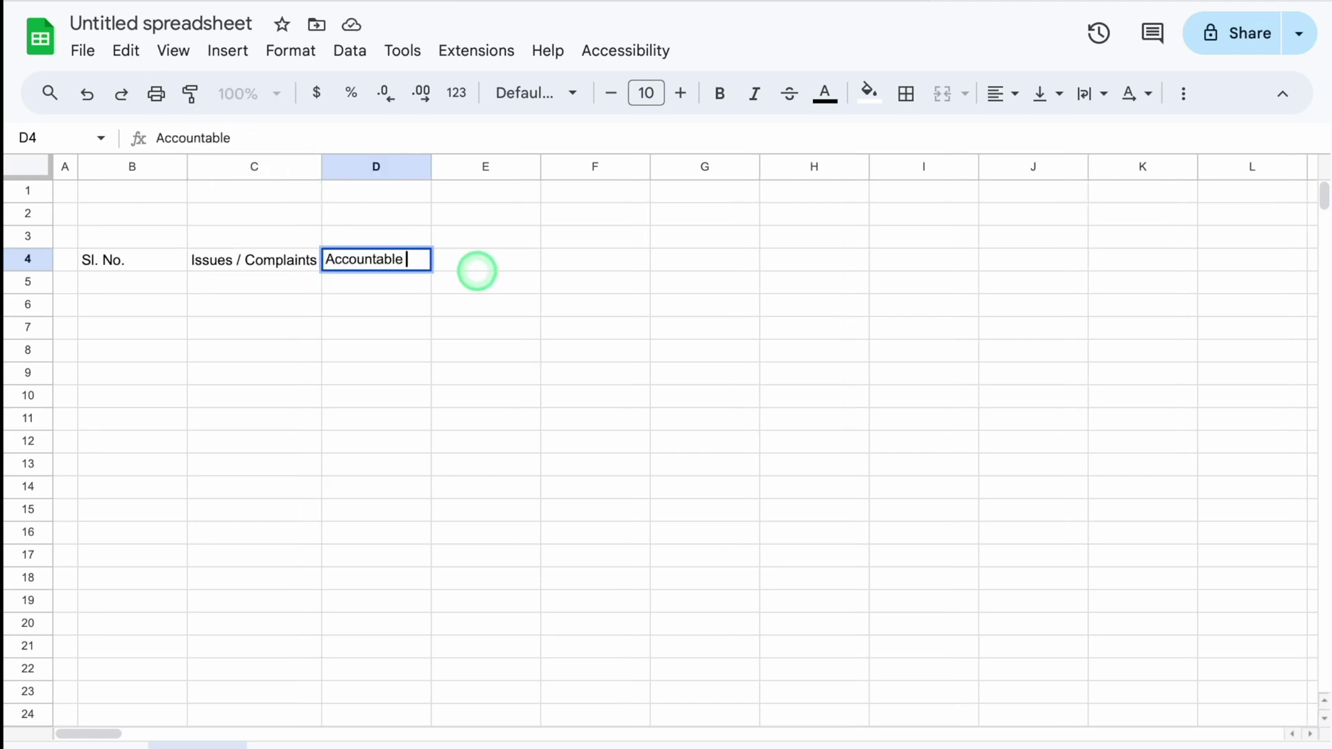
{"action": "key", "text": "Tab"}
{"action": "type", "text": "Department"}
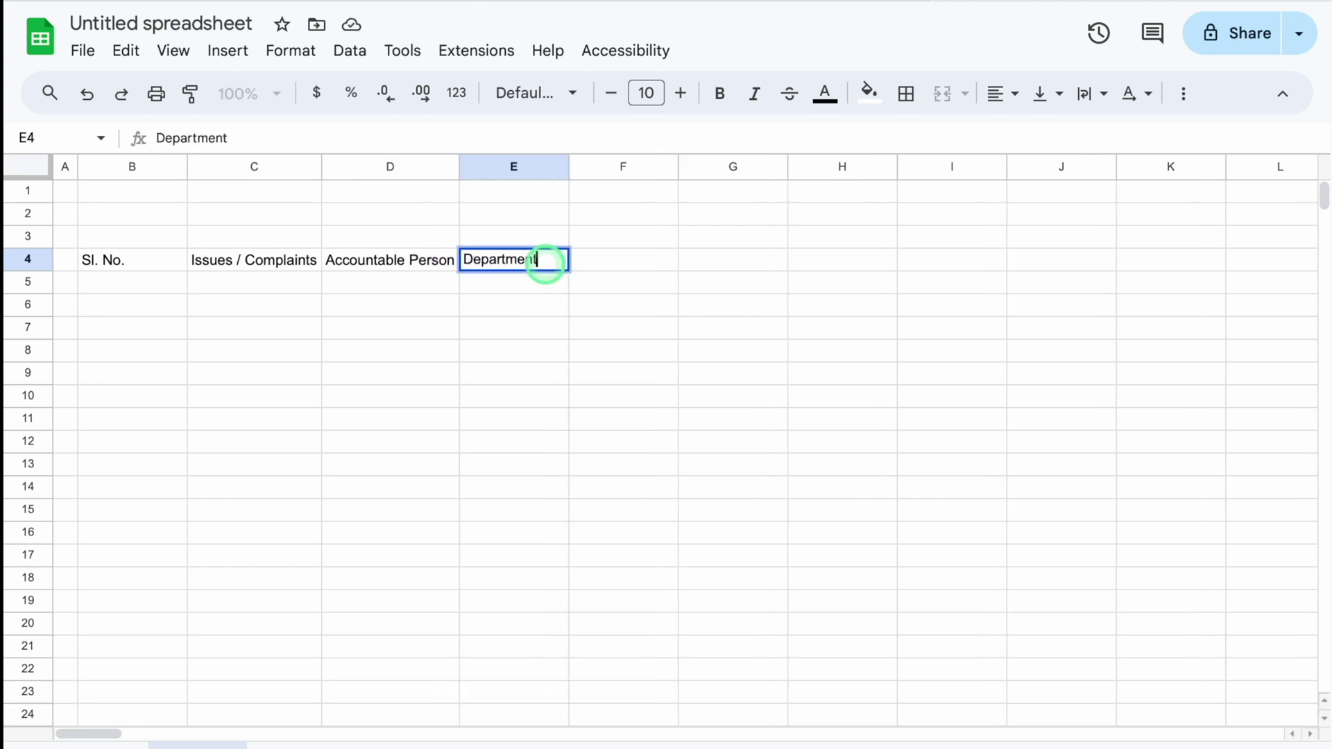
{"action": "key", "text": "Tab"}
{"action": "type", "text": "Store Code"}
{"action": "key", "text": "Tab"}
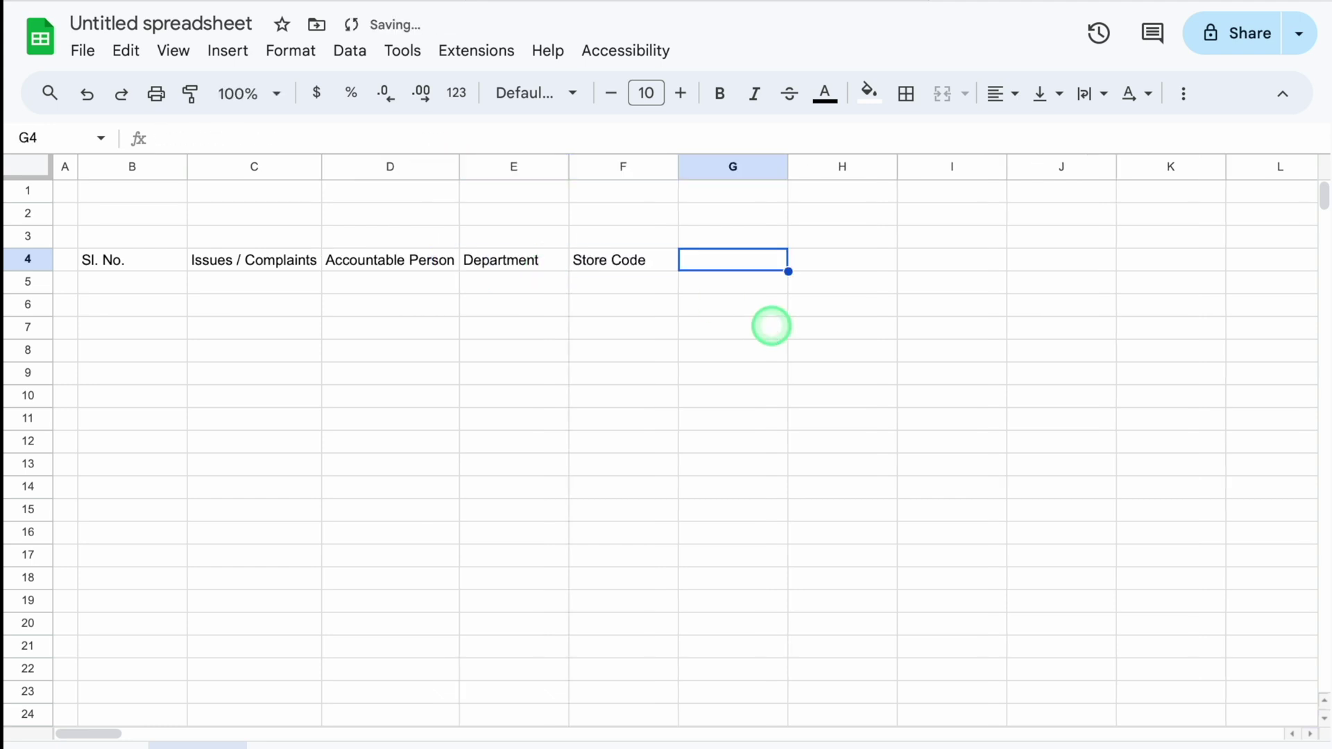
Step: Enter the headers "Complaint No." in G4 and "Priority" in H4
{"action": "type", "text": "Complaint No."}
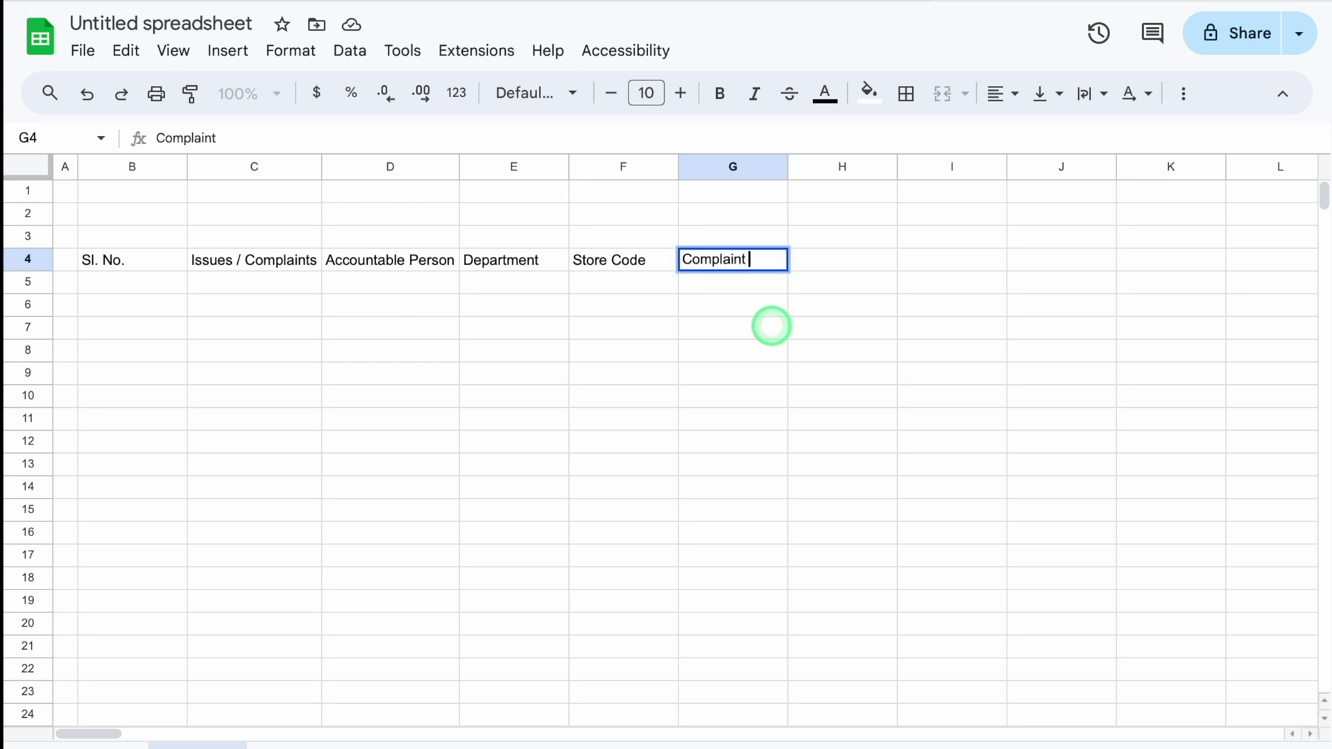
{"action": "key", "text": "Tab"}
{"action": "type", "text": "Pri"}
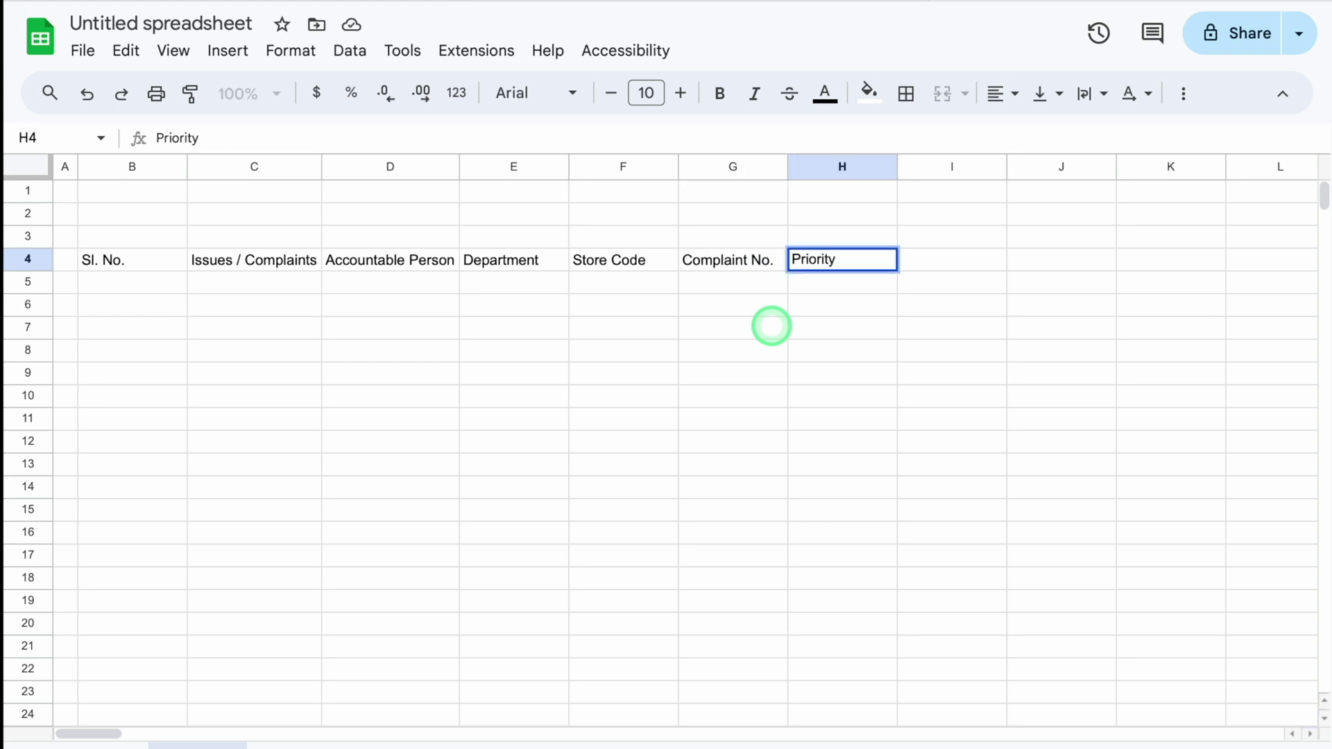
{"action": "key", "text": "Tab"}
Step: Enter the headers "Information Date" in I4 and "Completion Date" in J4, and fit both columns to their text
{"action": "type", "text": "Information Date"}
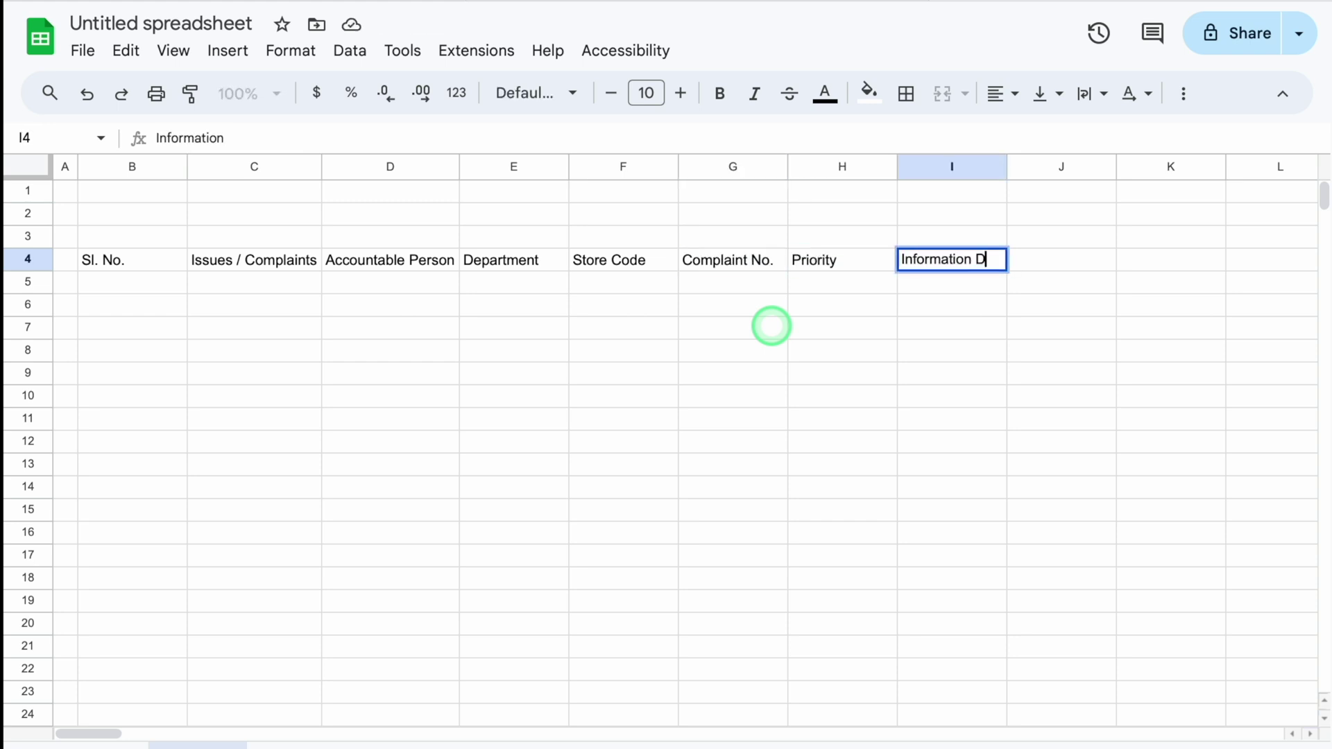
{"action": "key", "text": "Tab"}
{"action": "type", "text": "Completion Date"}
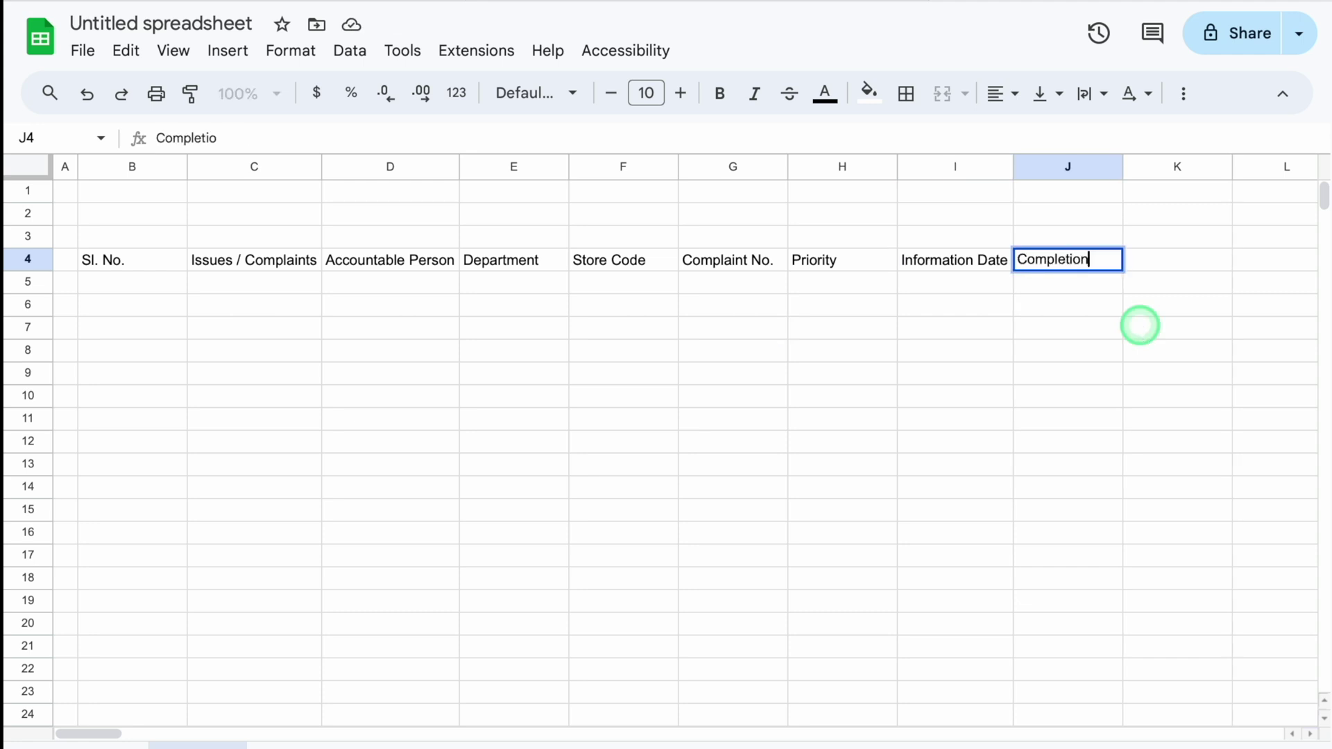
{"action": "key", "text": "Tab"}
{"action": "key", "text": "Tab"}
{"action": "key", "text": "Tab"}
{"action": "key", "text": "Tab"}
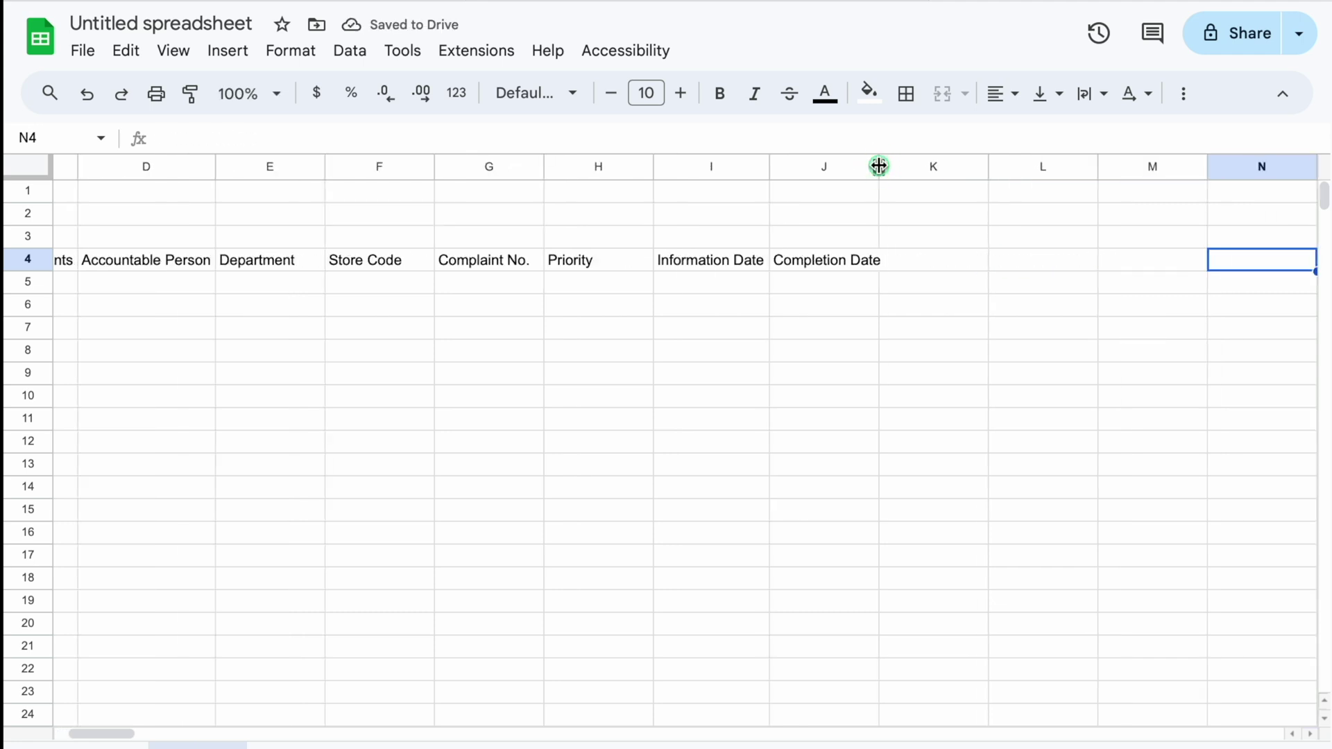
Step: Enter the header "Pending from Days" in K4 and fit column K to its text
{"action": "left_click", "coordinate": [942, 265]}
{"action": "scroll", "coordinate": [1100, 389], "scroll_direction": "right", "scroll_amount": 4}
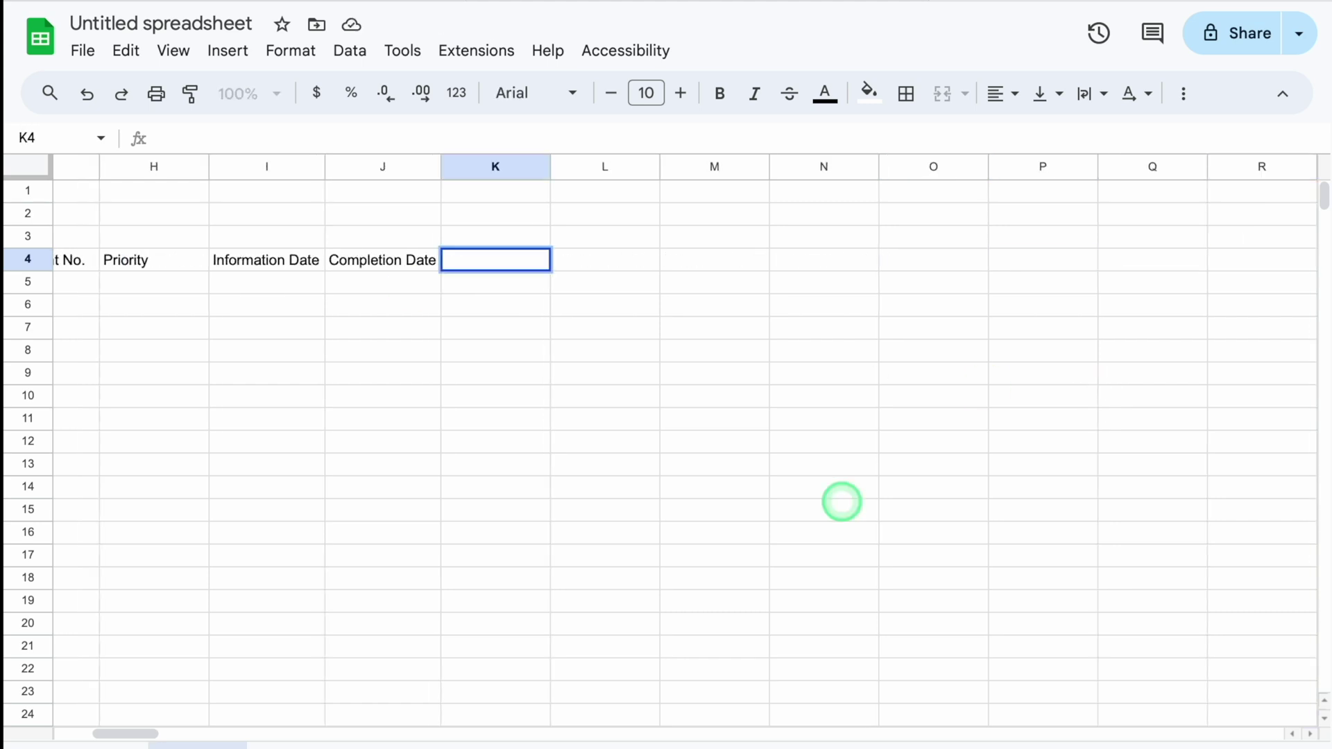
{"action": "type", "text": "Pending from Days"}
{"action": "key", "text": "Tab"}
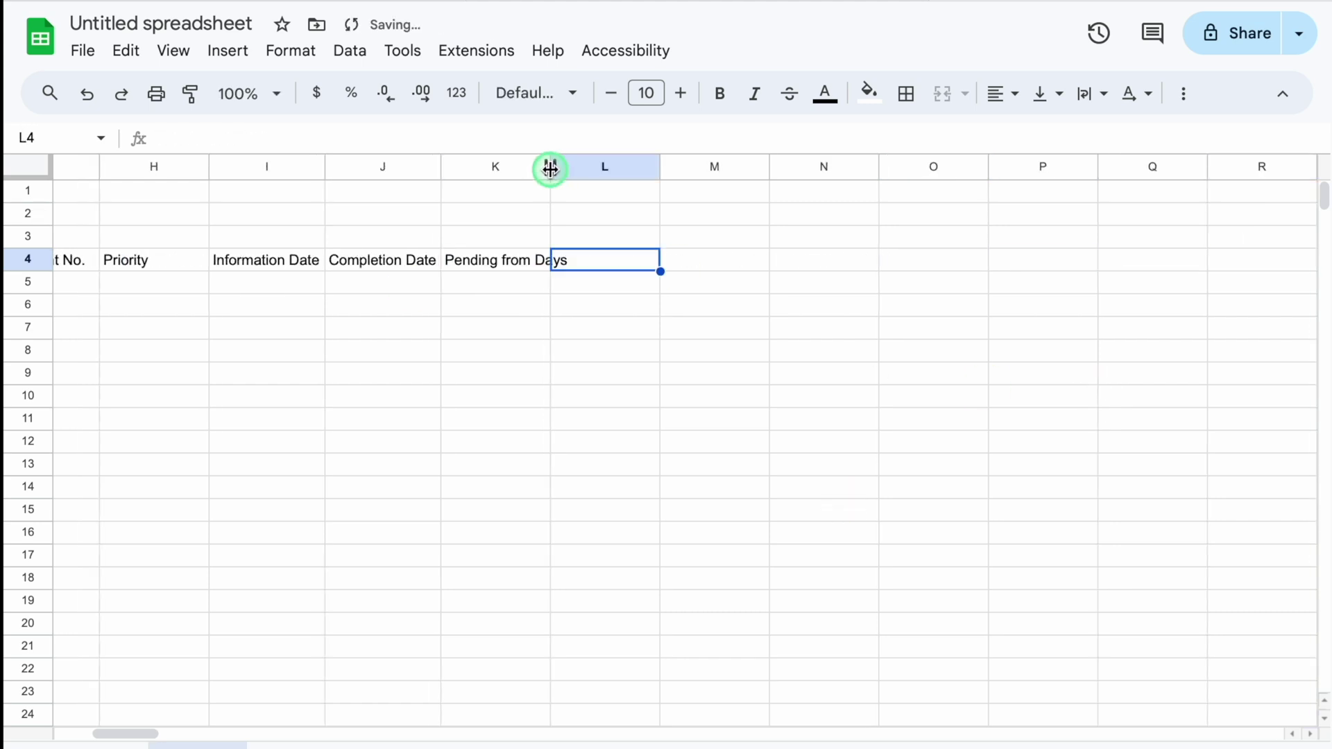
{"action": "double_click", "coordinate": [550, 167]}
Step: Enter the header "Time taken in Completion" in L4 and fit column L to its text
{"action": "type", "text": "Time taken in Completion"}
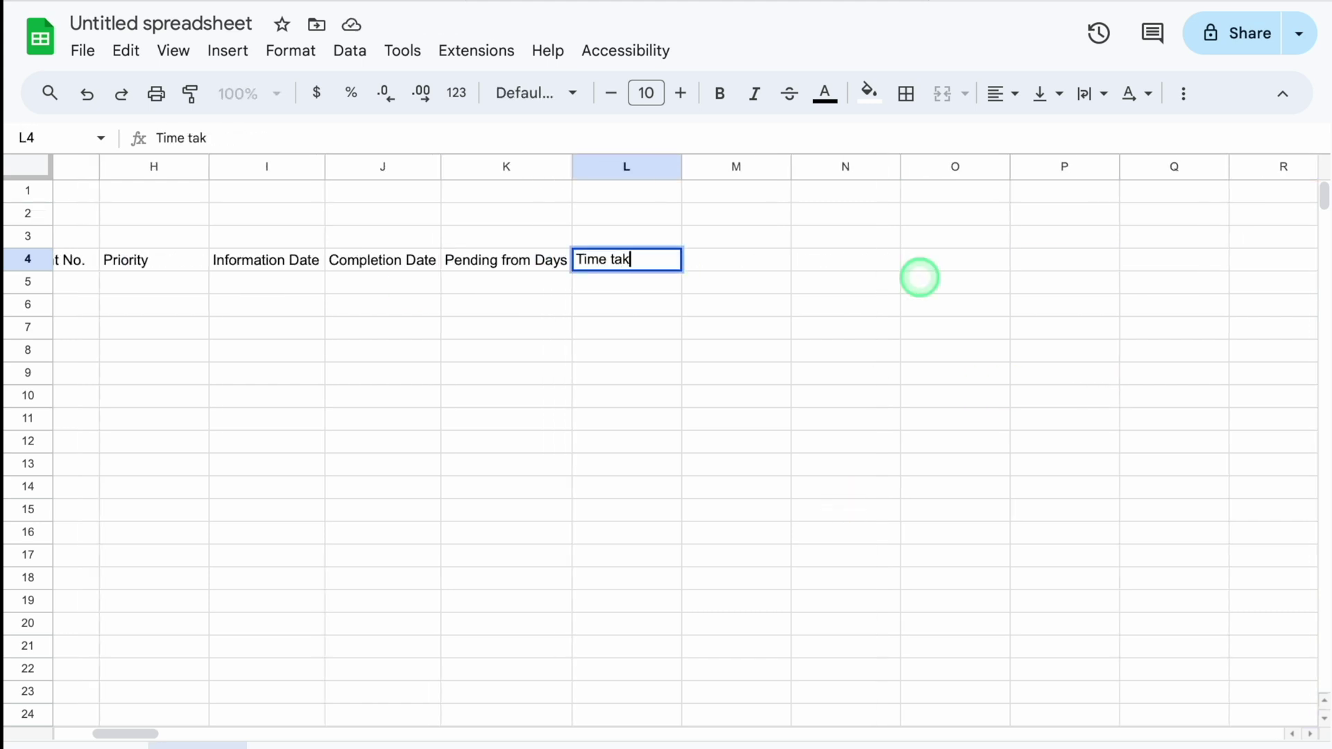
{"action": "key", "text": "Tab"}
{"action": "double_click", "coordinate": [681, 167]}
Step: Enter the headers "Status" in M4 and "Comments" in N4
{"action": "type", "text": "Status"}
{"action": "key", "text": "Tab"}
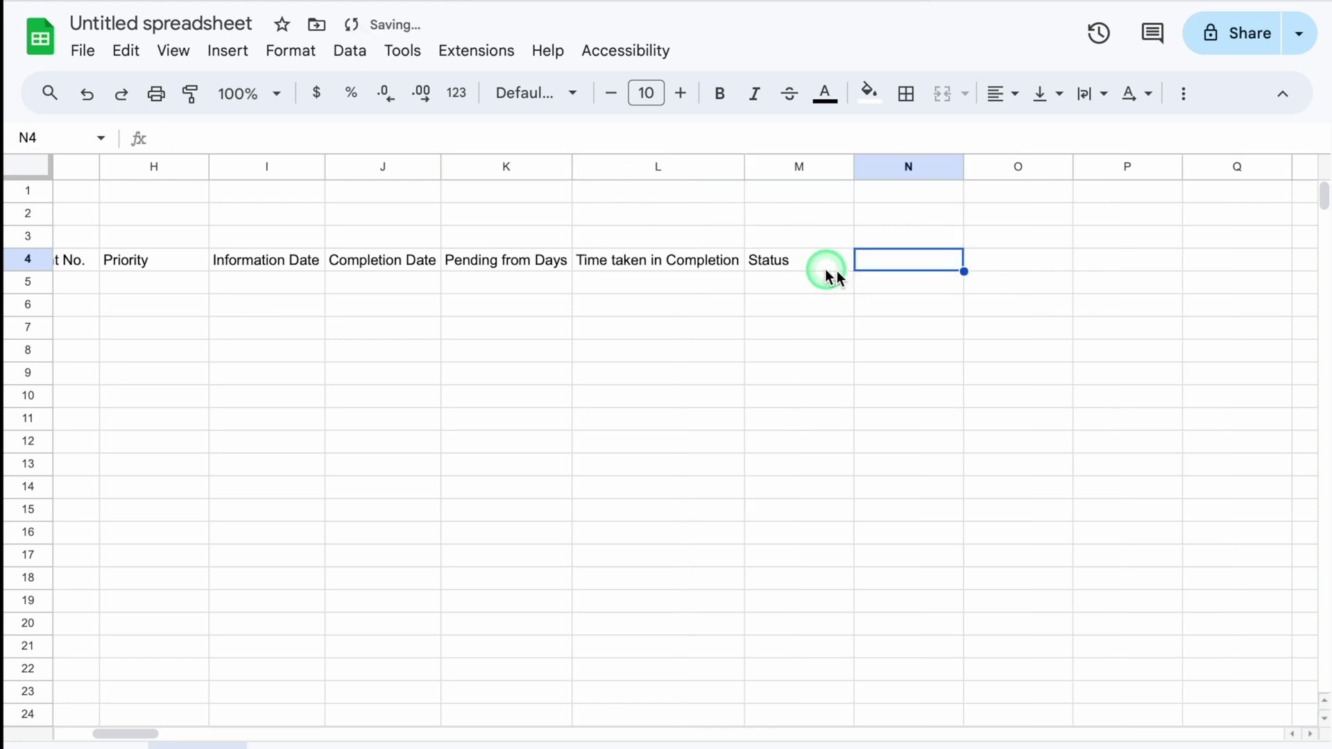
{"action": "type", "text": "Comments"}
{"action": "key", "text": "Tab"}
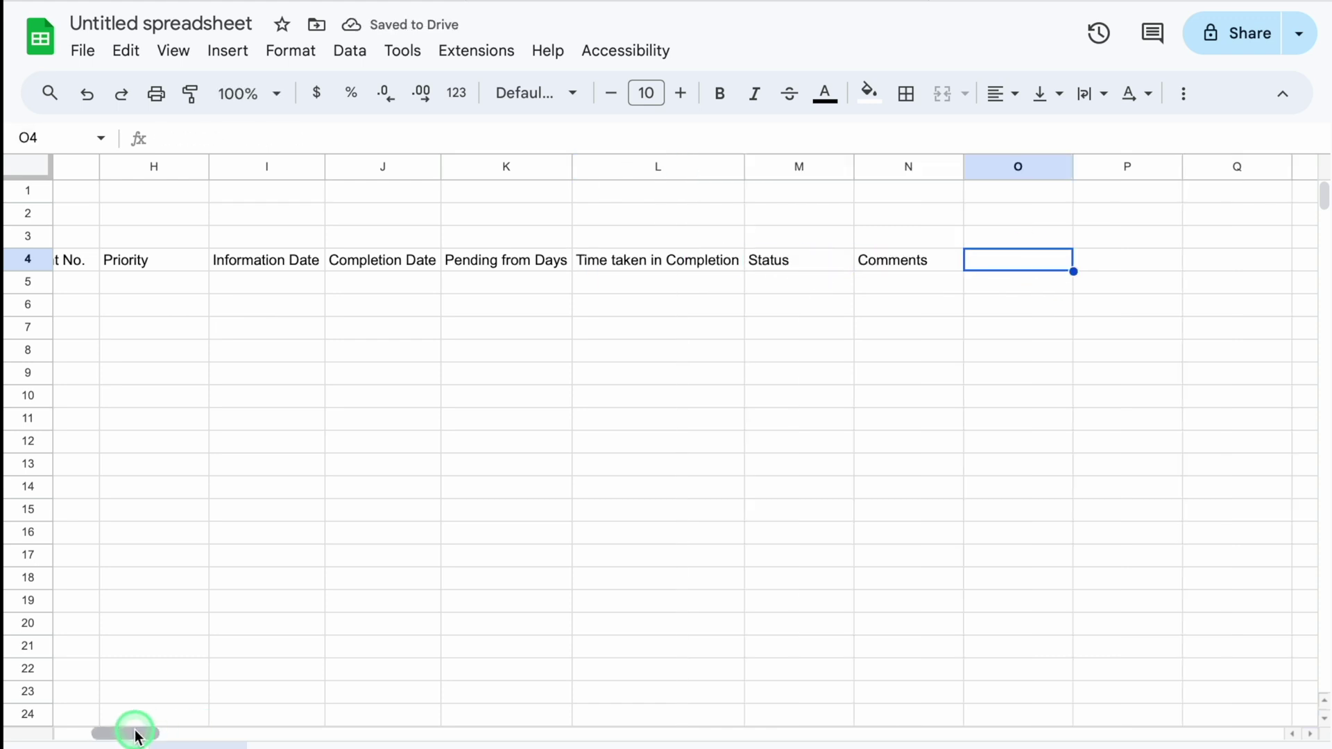
Step: Center the header text of row 4 horizontally
{"action": "left_click_drag", "start_coordinate": [134, 733], "coordinate": [98, 733]}
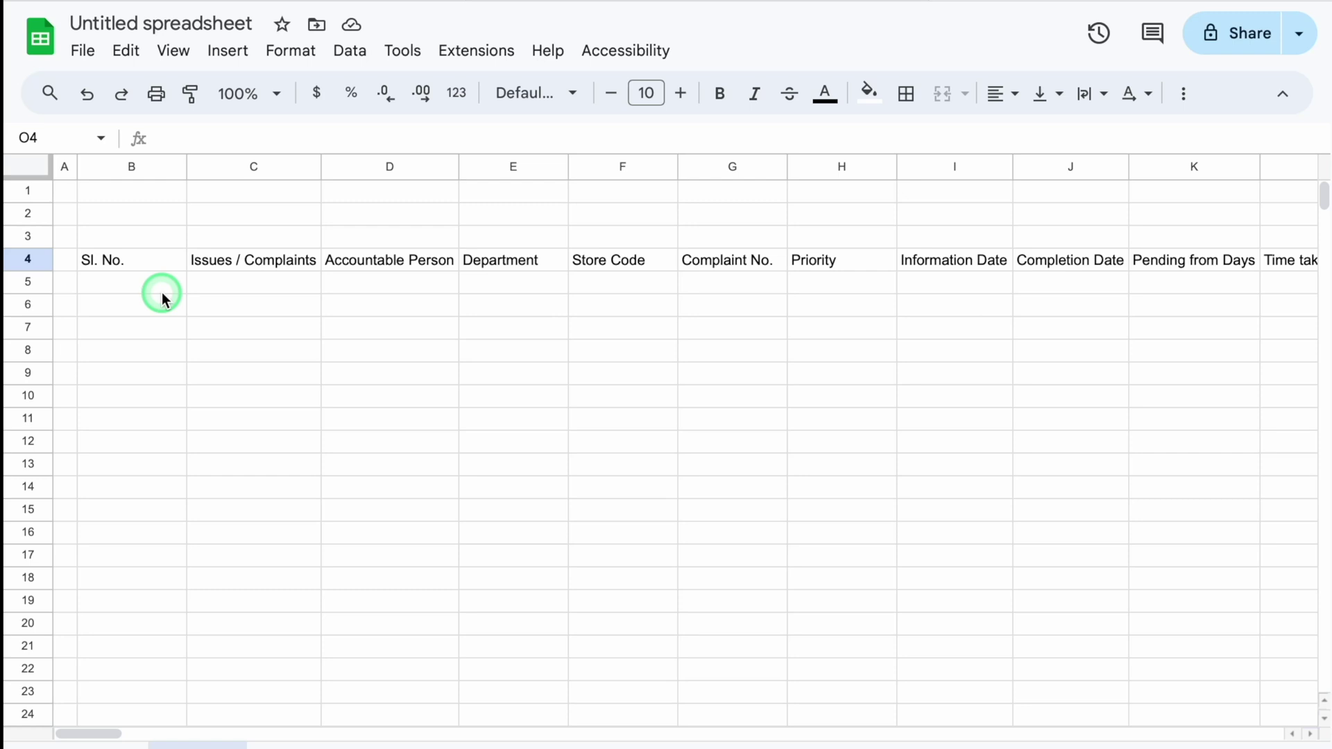
{"action": "left_click", "coordinate": [34, 258]}
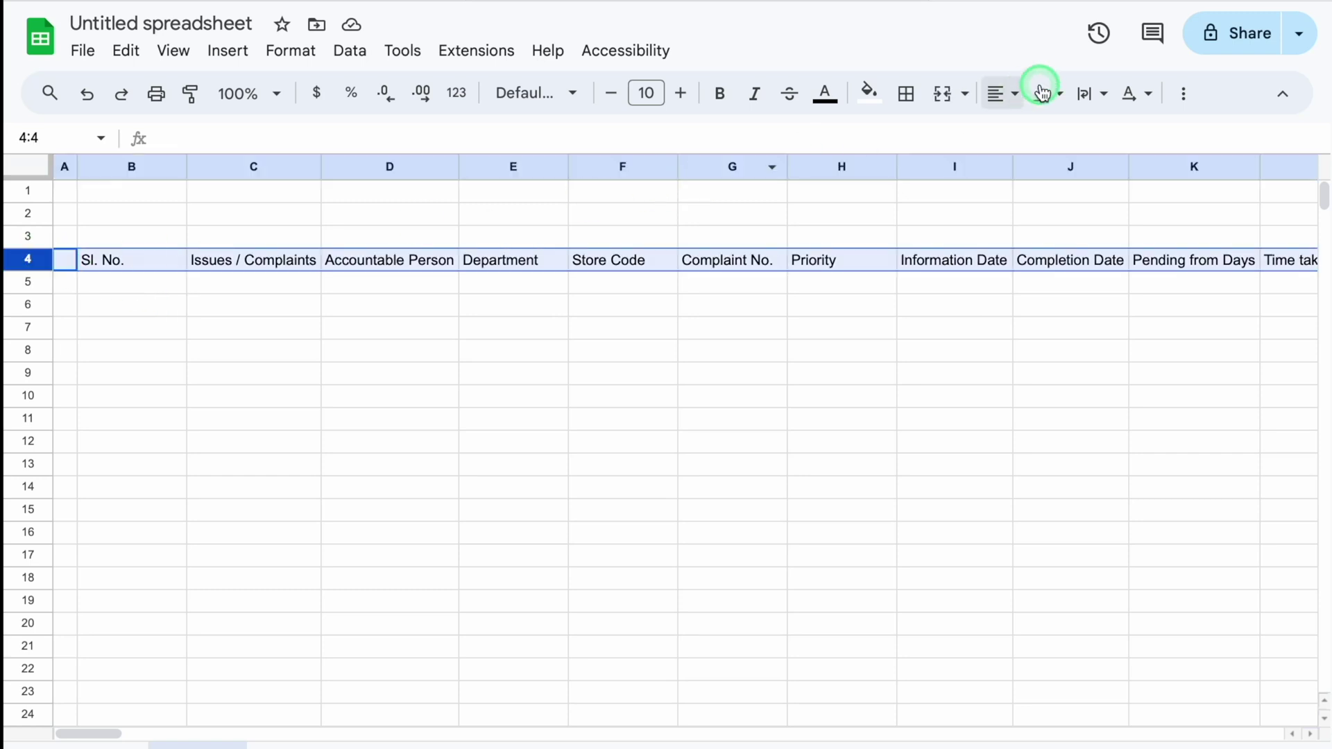
{"action": "left_click", "coordinate": [1014, 93]}
{"action": "left_click", "coordinate": [1039, 135]}
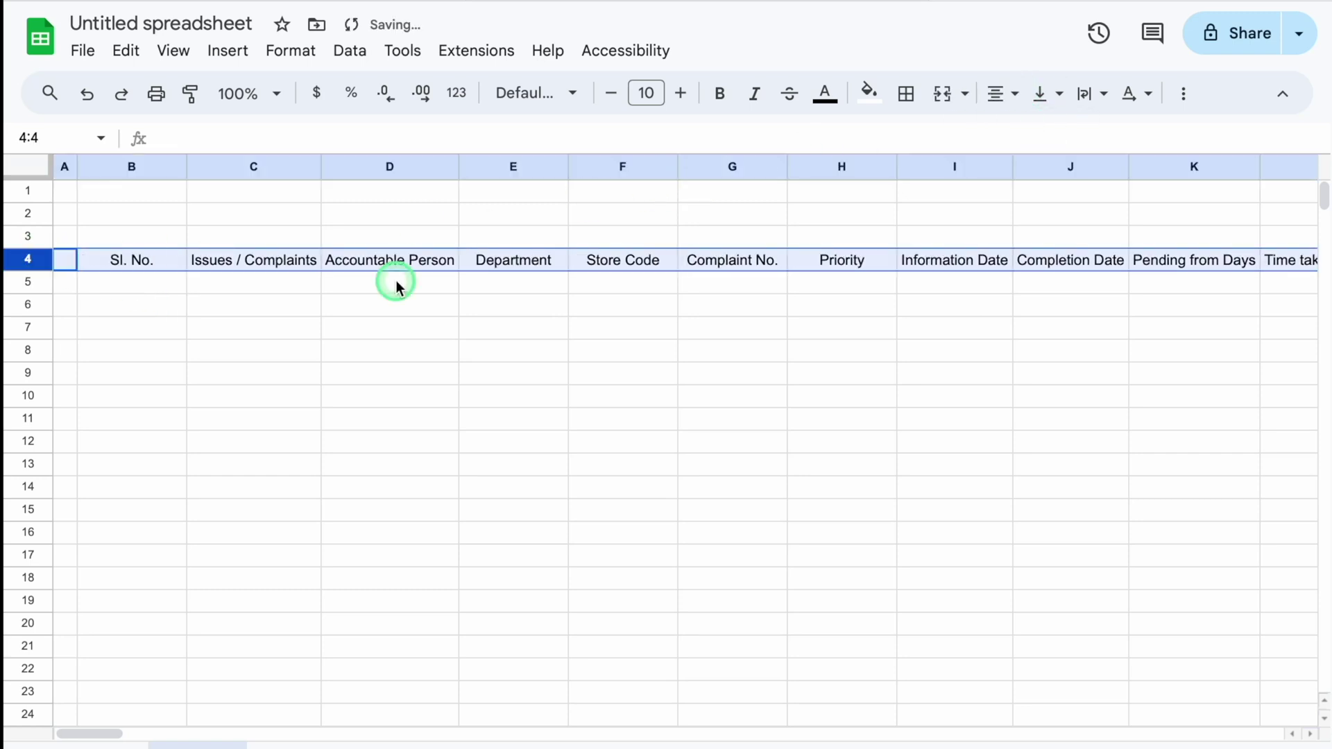
Step: Set the vertical alignment of every cell in the sheet to middle
{"action": "left_click", "coordinate": [34, 170]}
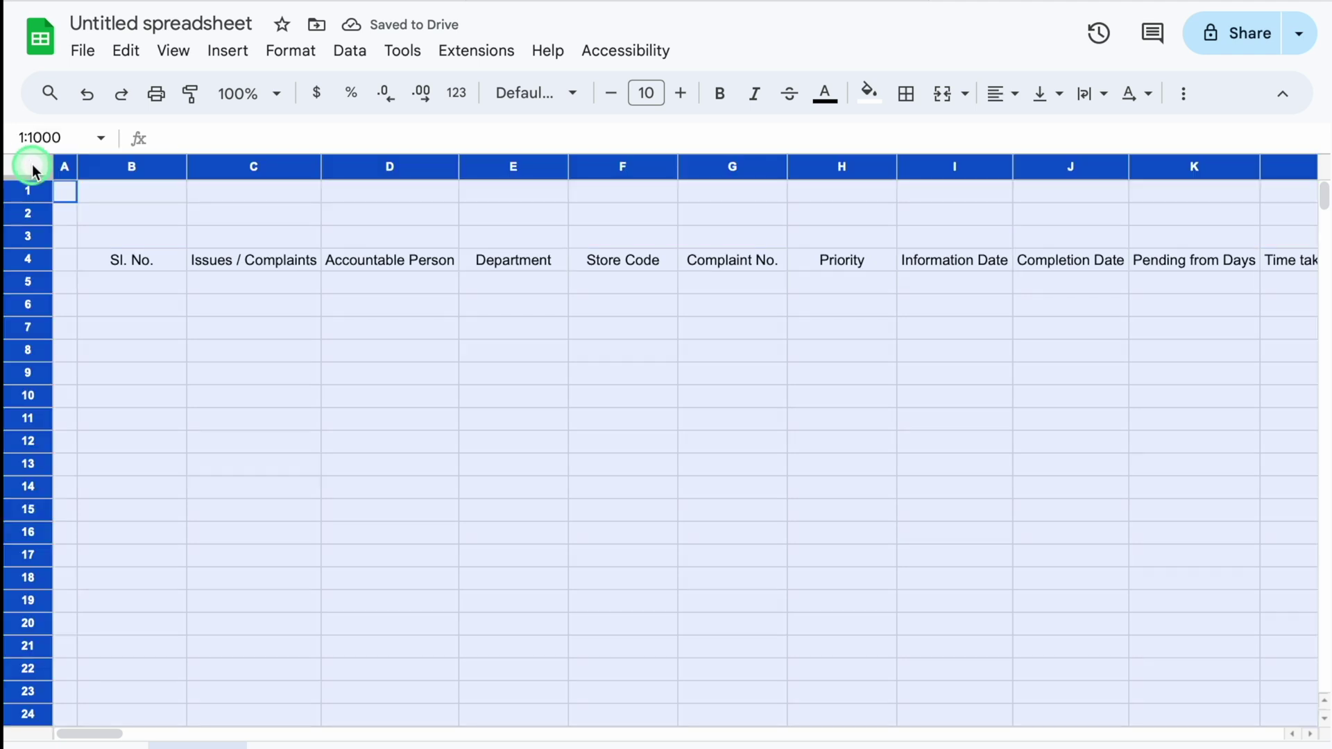
{"action": "left_click", "coordinate": [1062, 94]}
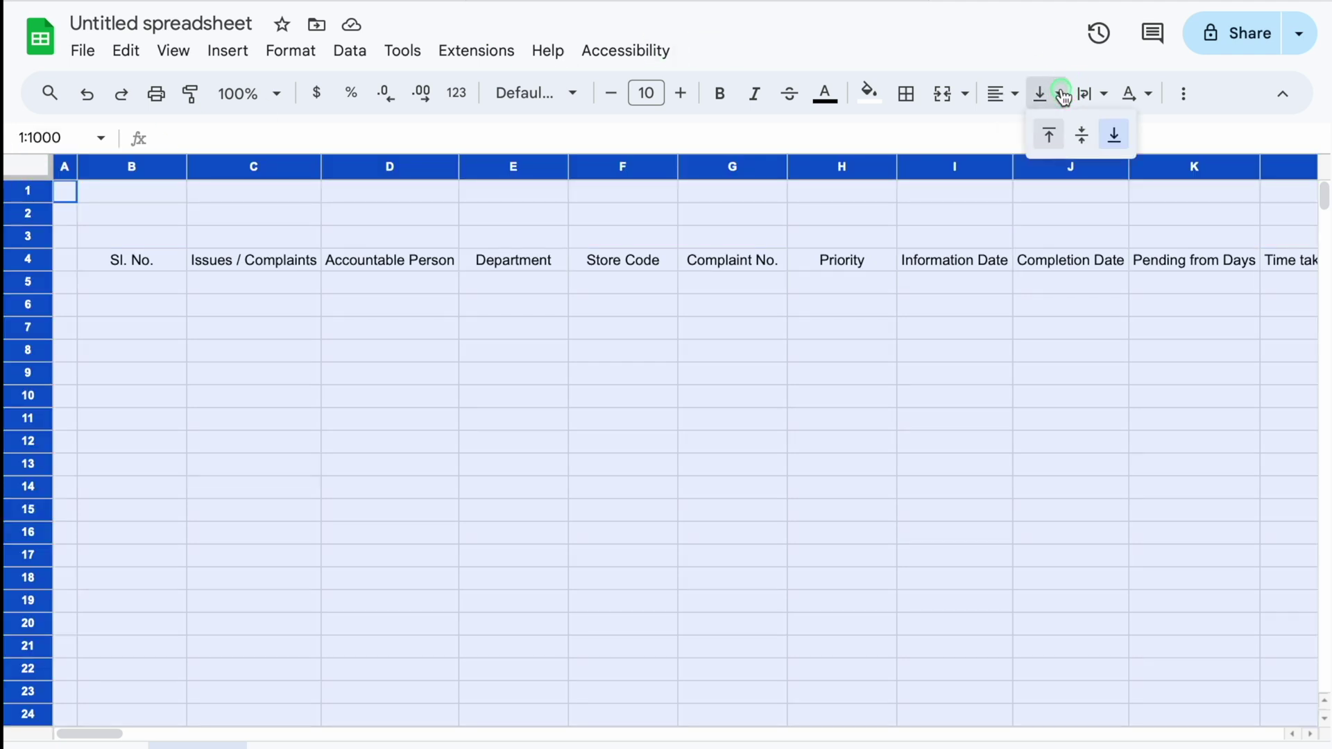
{"action": "left_click", "coordinate": [1082, 135]}
Step: Fill the header cells B4:N4 with dark blue and make their text white
{"action": "left_click", "coordinate": [182, 261]}
{"action": "mouse_move", "coordinate": [224, 268]}
{"action": "left_mouse_down"}
{"action": "mouse_move", "coordinate": [1326, 264]}
{"action": "mouse_move", "coordinate": [957, 263]}
{"action": "left_mouse_up"}
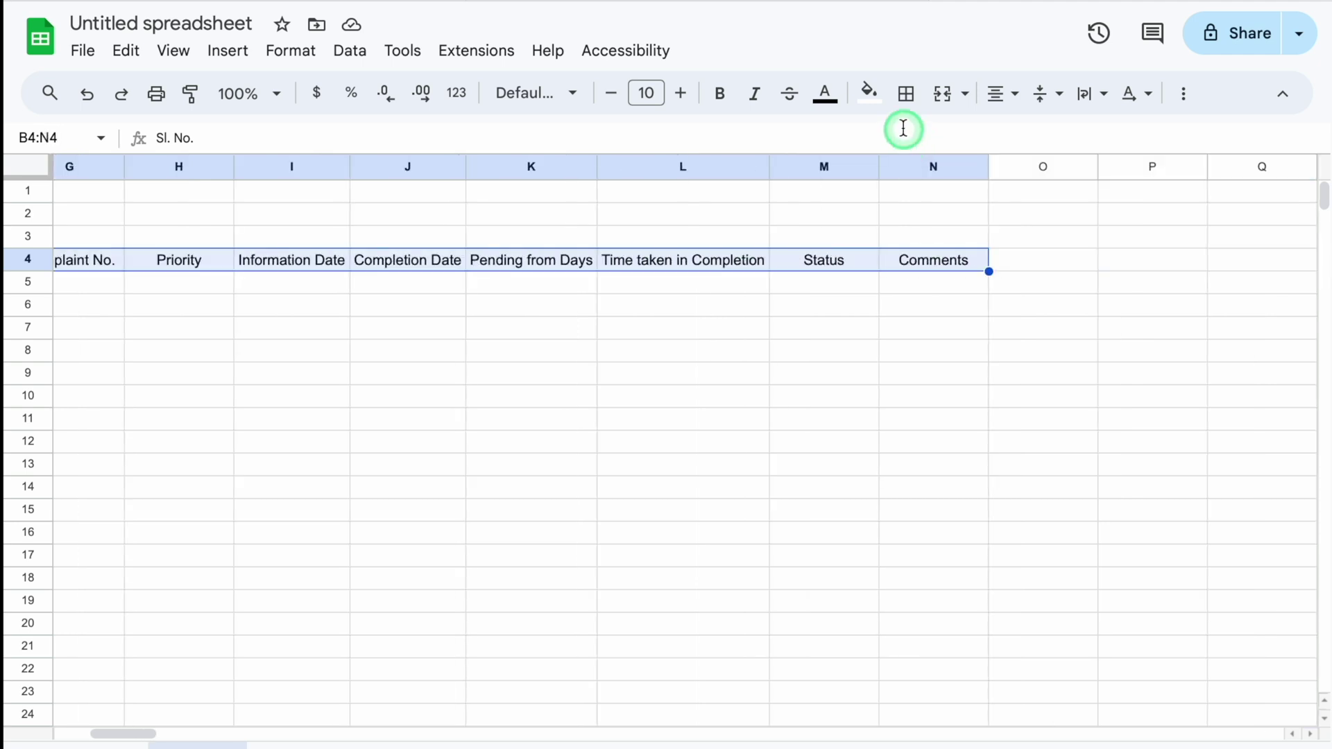
{"action": "left_click", "coordinate": [869, 92]}
{"action": "left_click", "coordinate": [1028, 326]}
{"action": "left_click", "coordinate": [825, 93]}
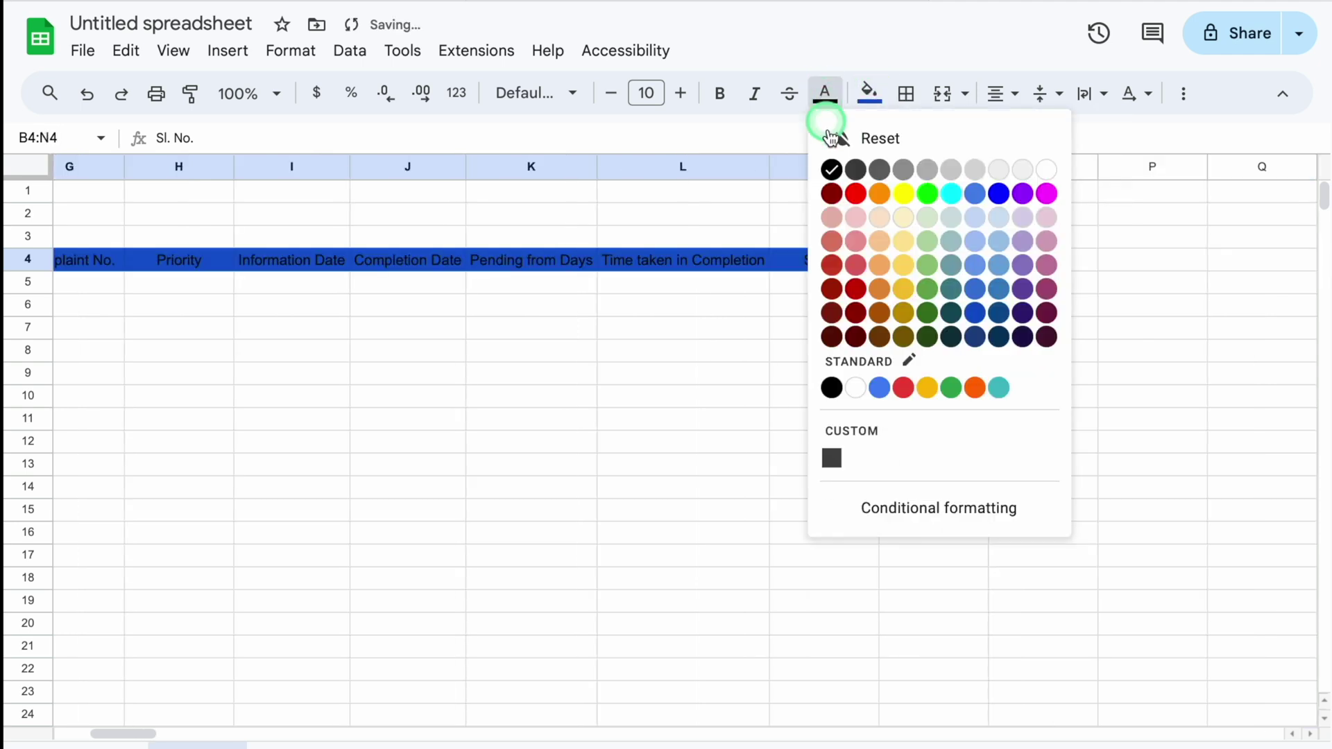
{"action": "left_click", "coordinate": [860, 393]}
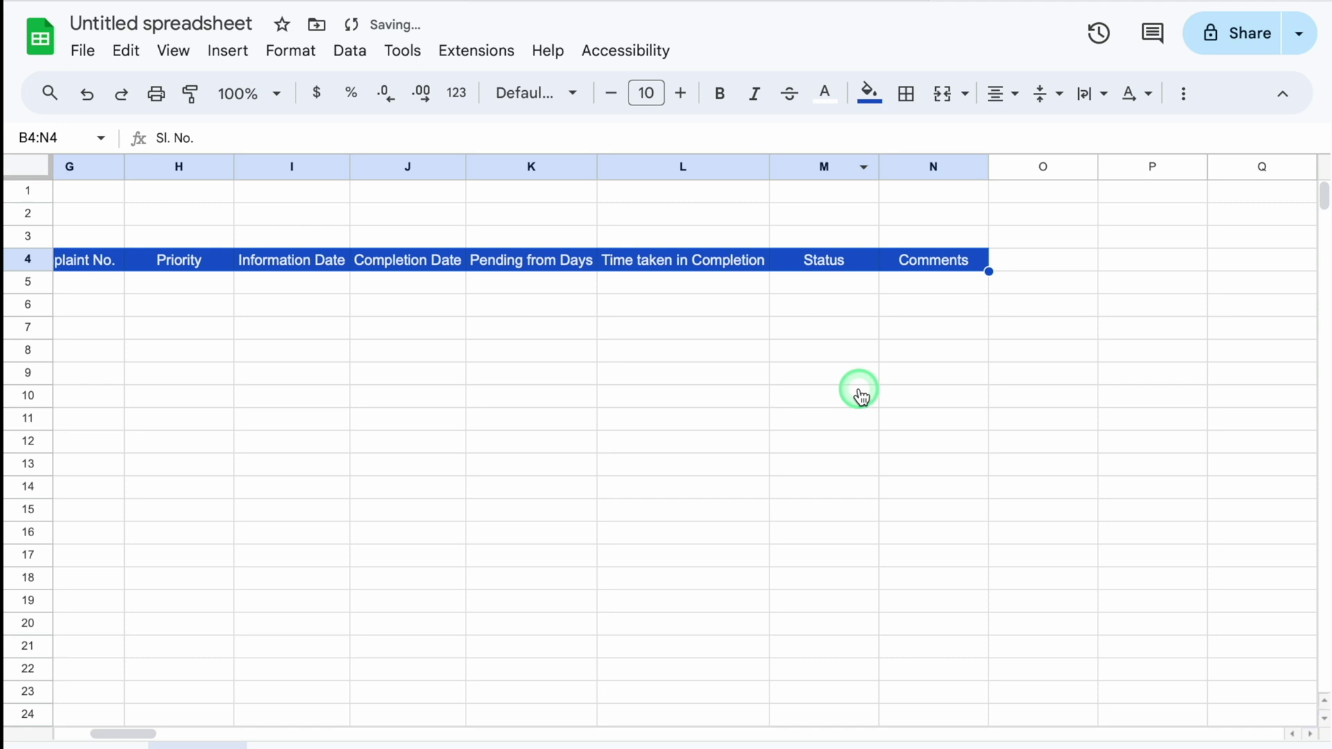
Step: Change the font of the whole sheet to Oswald
{"action": "left_click", "coordinate": [28, 167]}
{"action": "left_click", "coordinate": [573, 93]}
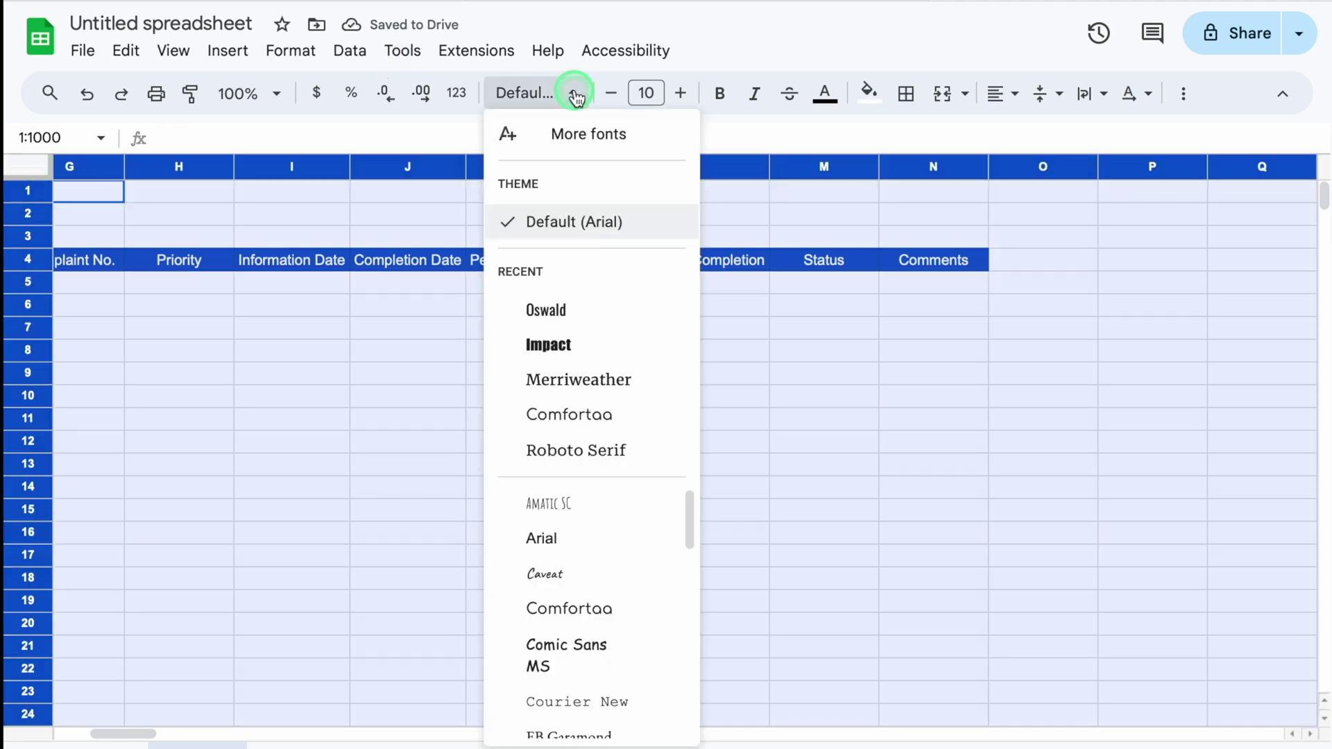
{"action": "left_click", "coordinate": [574, 310]}
{"action": "left_click_drag", "start_coordinate": [124, 733], "coordinate": [81, 734]}
Step: Merge cells B2:C2 and enter "Department" in the merged cell
{"action": "left_click", "coordinate": [143, 214]}
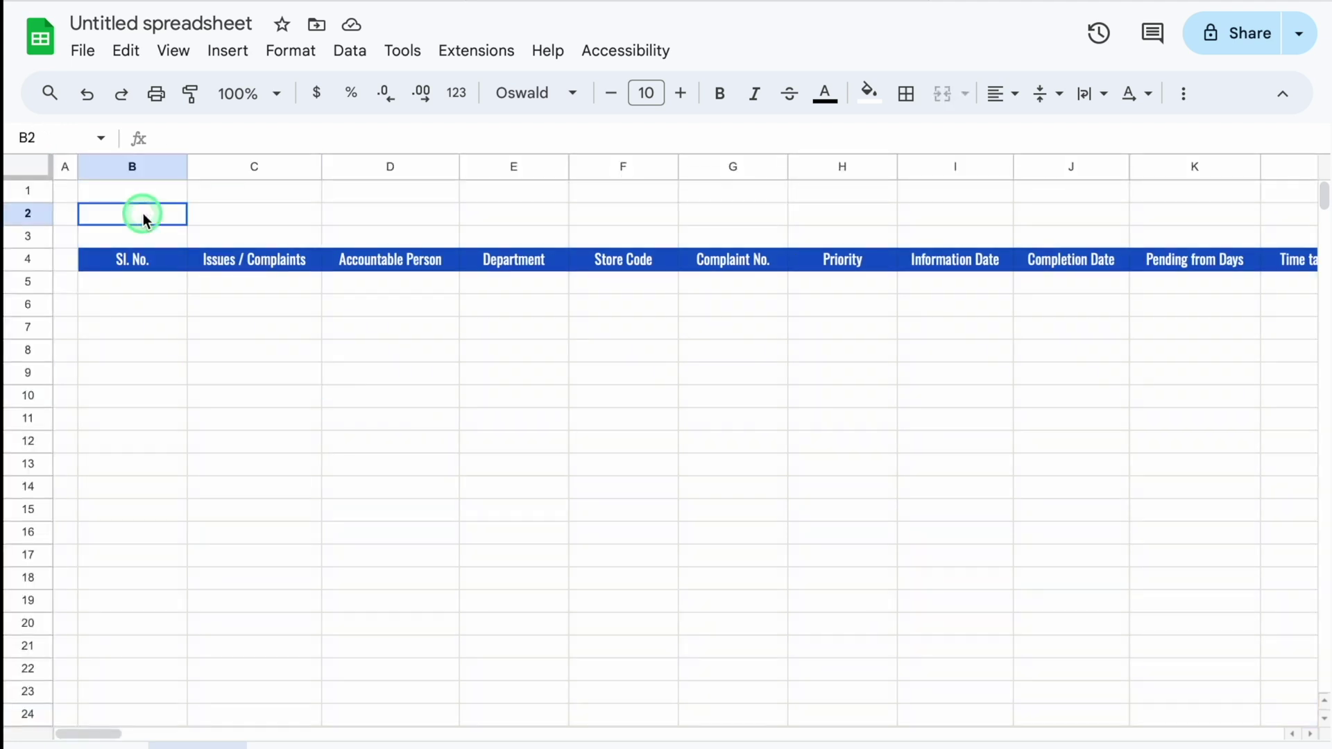
{"action": "left_click_drag", "start_coordinate": [143, 214], "coordinate": [252, 209]}
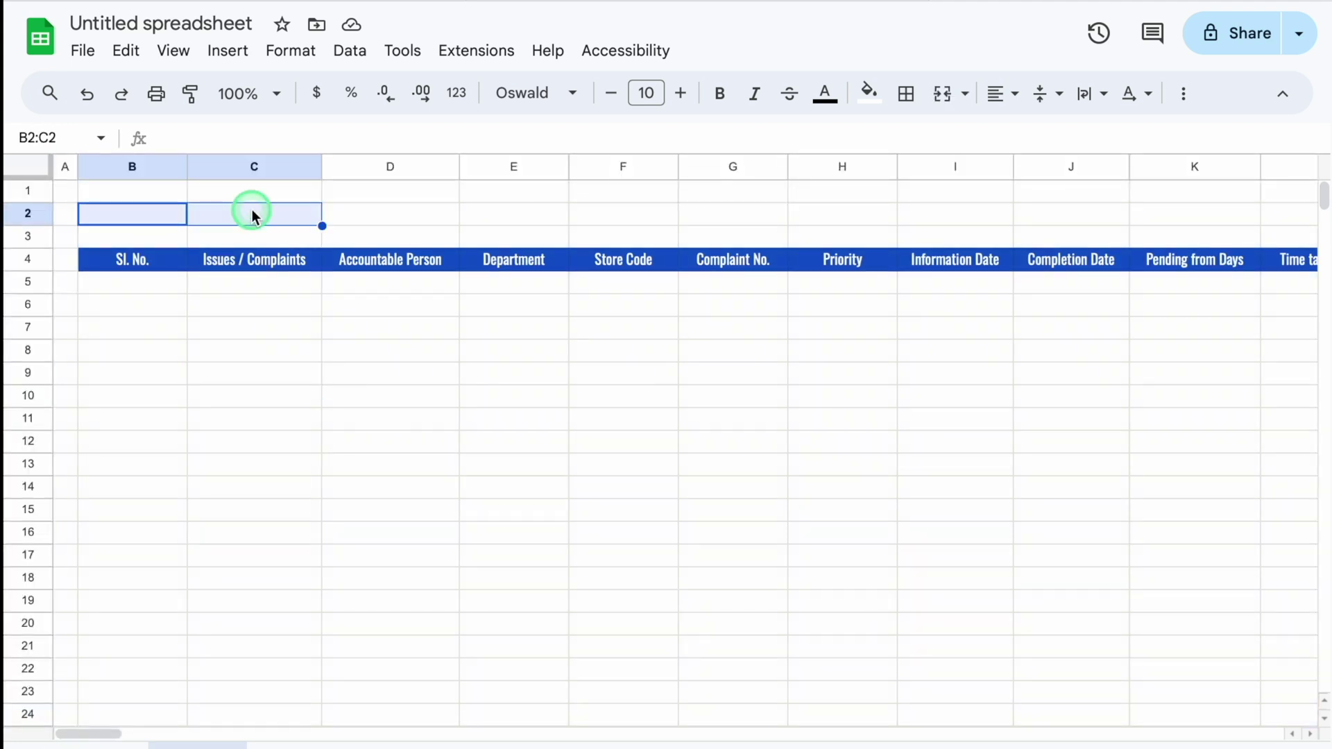
{"action": "left_click", "coordinate": [966, 100]}
{"action": "left_click", "coordinate": [1001, 201]}
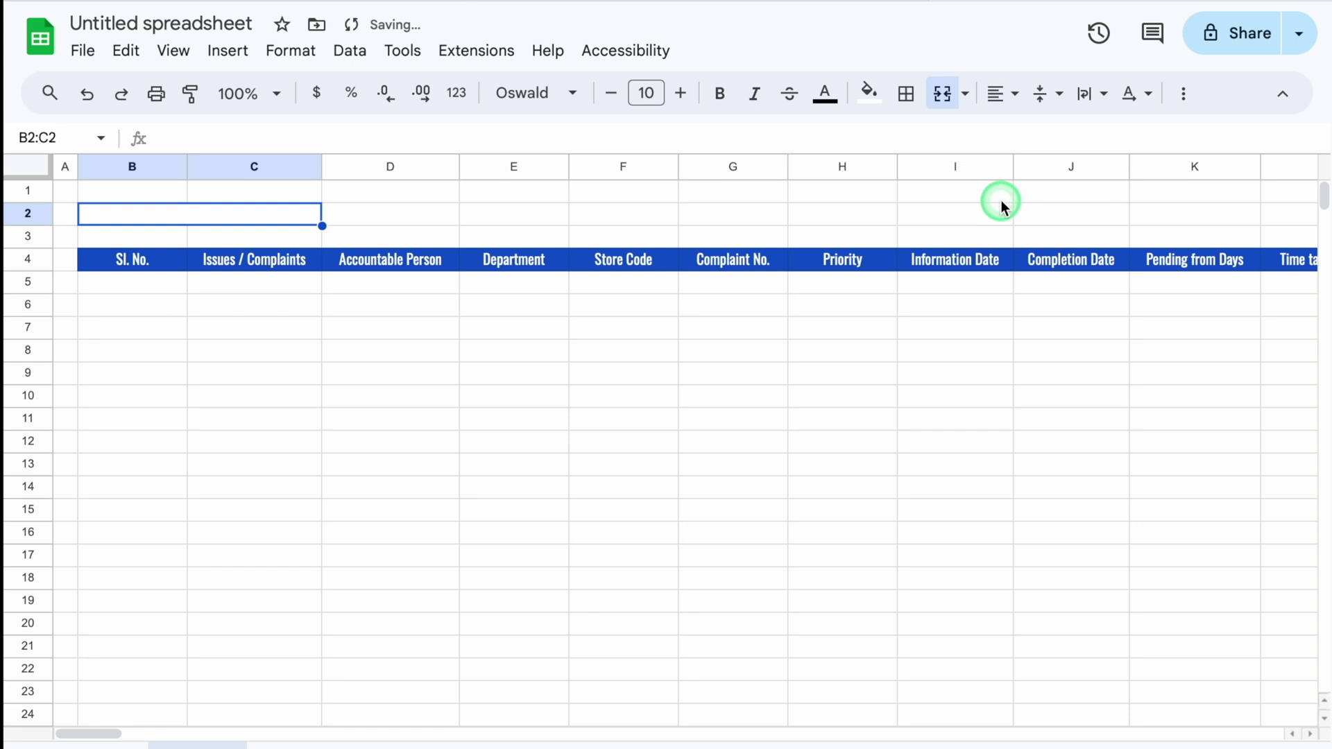
{"action": "type", "text": "Department"}
Step: Merge cells D2:E2 and enter "Maintenance" in the merged cell
{"action": "left_click", "coordinate": [412, 217]}
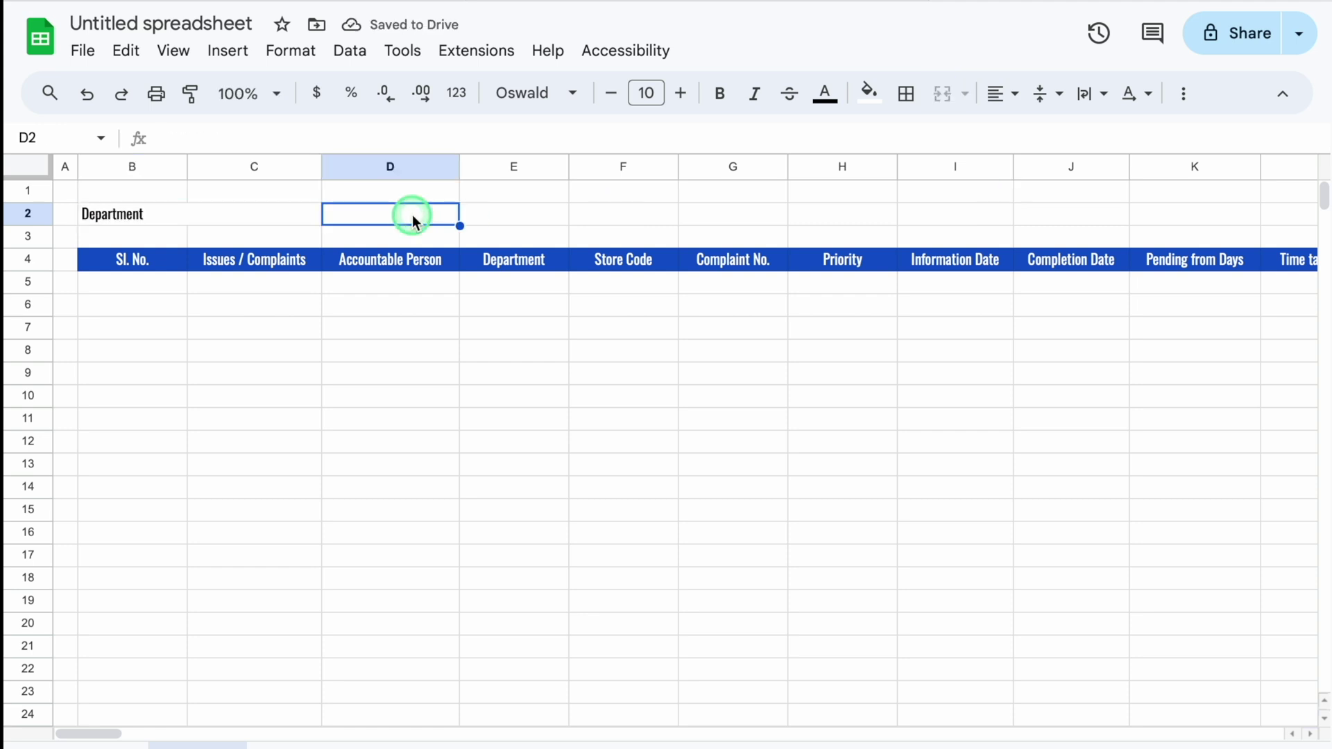
{"action": "left_click_drag", "start_coordinate": [412, 219], "coordinate": [498, 213]}
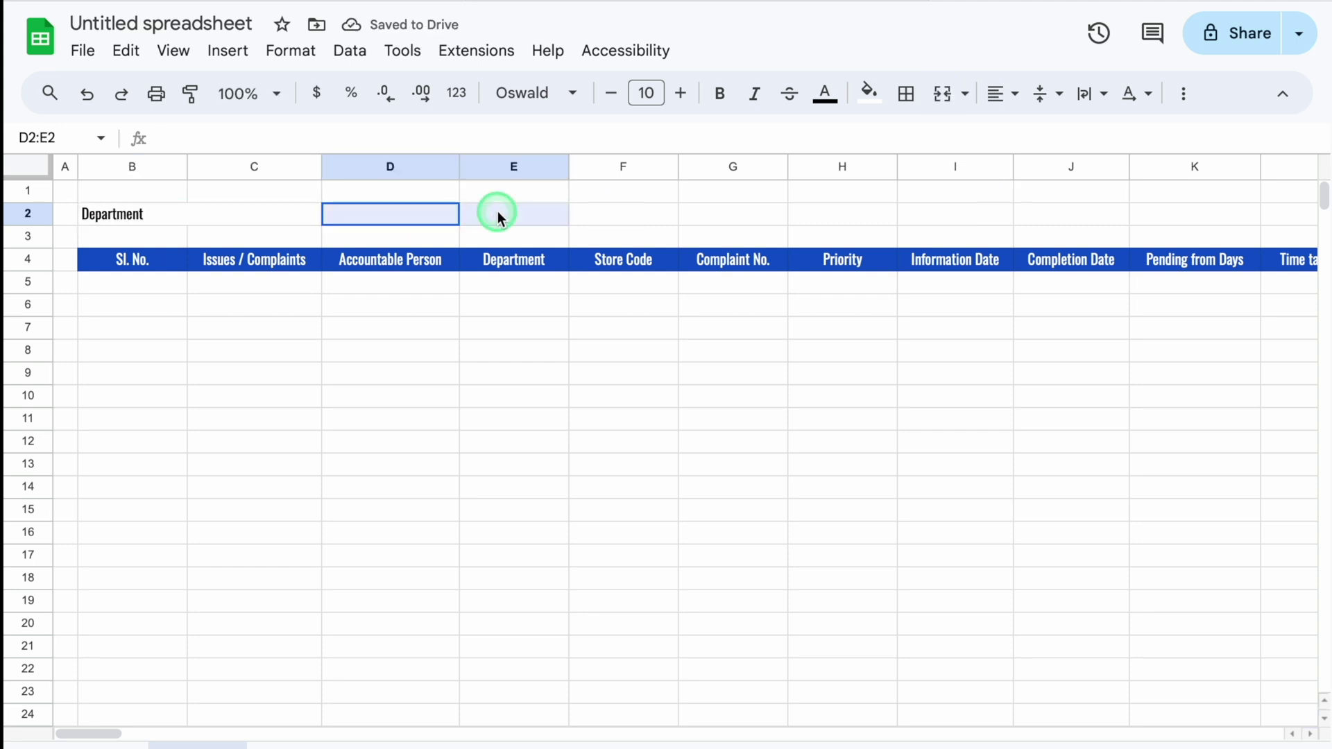
{"action": "left_click", "coordinate": [940, 93]}
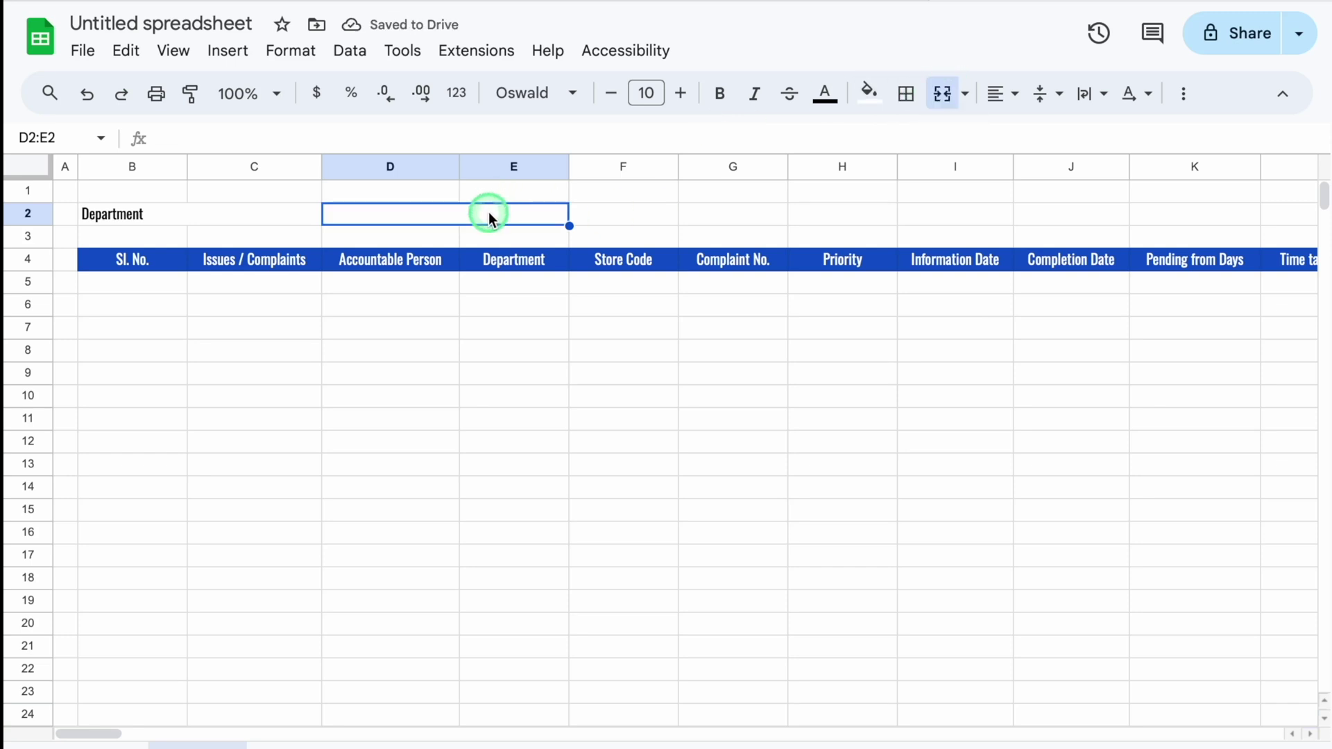
{"action": "type", "text": "Maintenance"}
Step: Center the text of the Department and Maintenance cells in B2:E2 horizontally
{"action": "left_click_drag", "start_coordinate": [173, 215], "coordinate": [330, 222]}
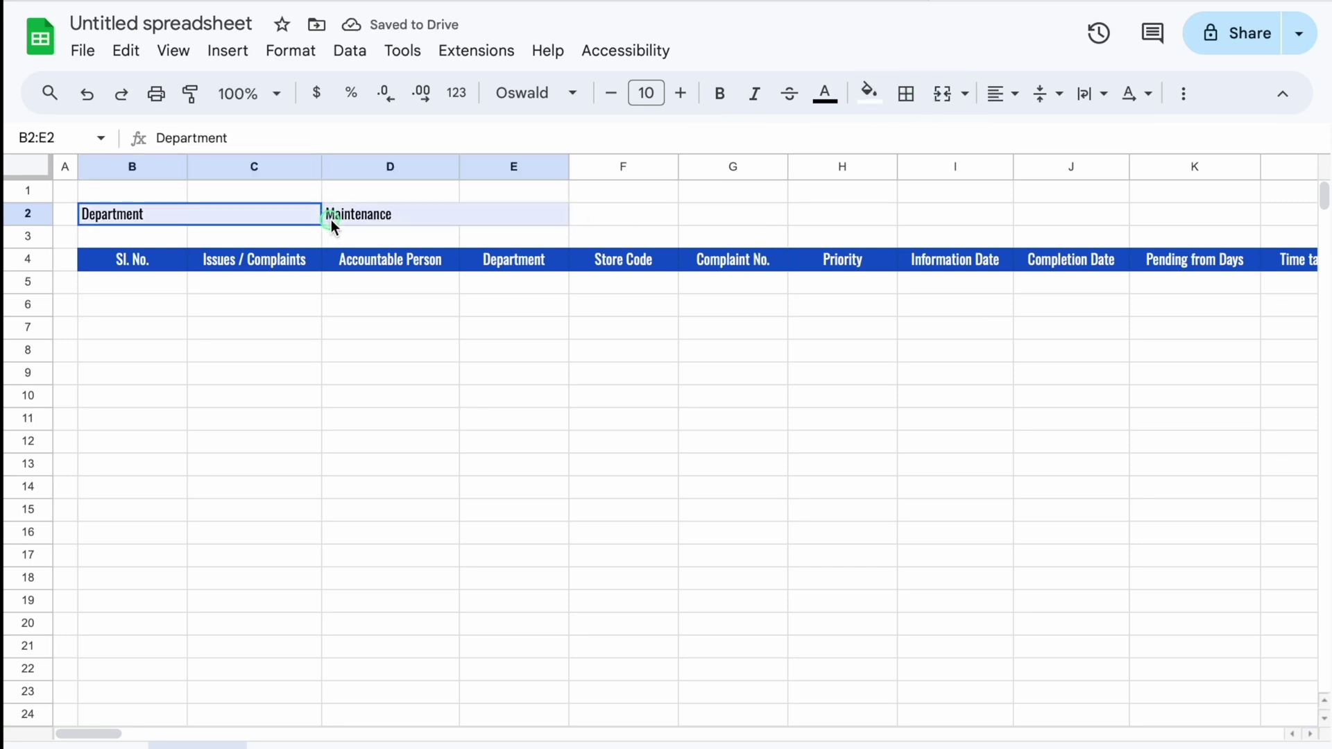
{"action": "left_click", "coordinate": [1010, 93]}
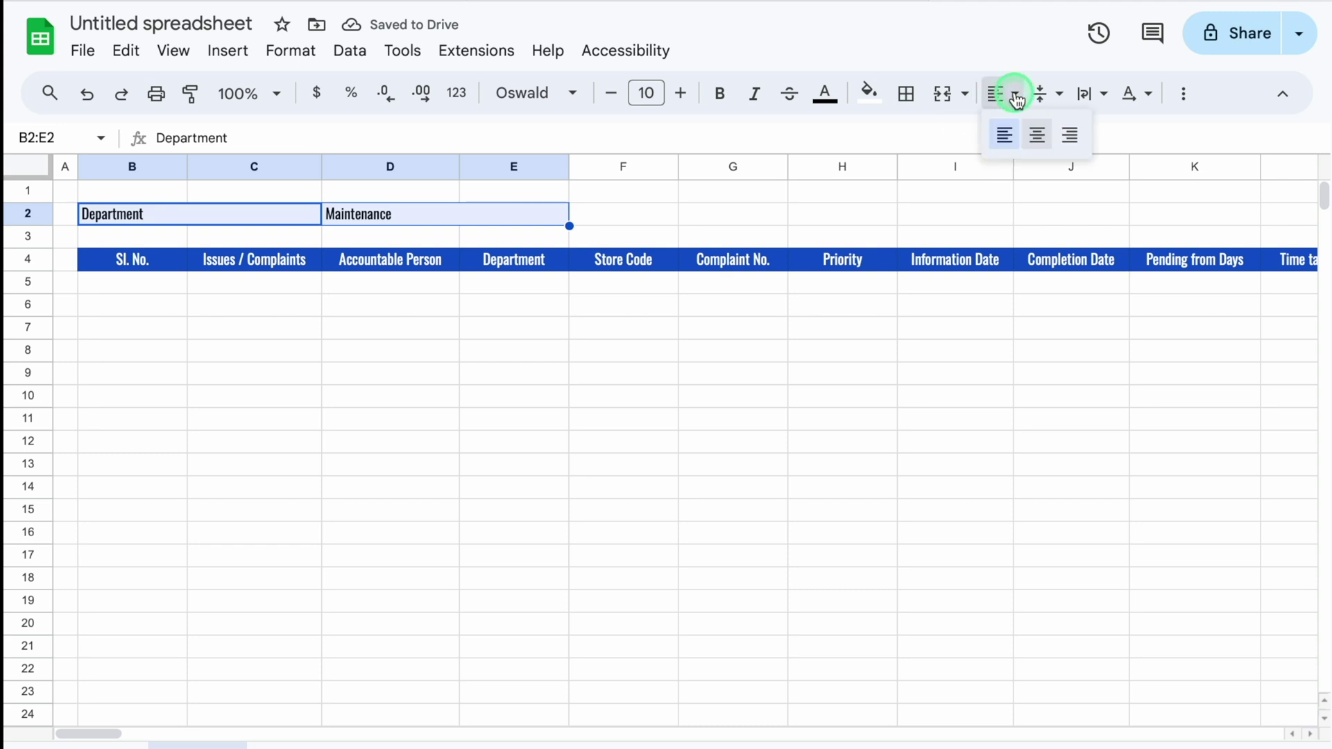
{"action": "left_click", "coordinate": [1039, 139]}
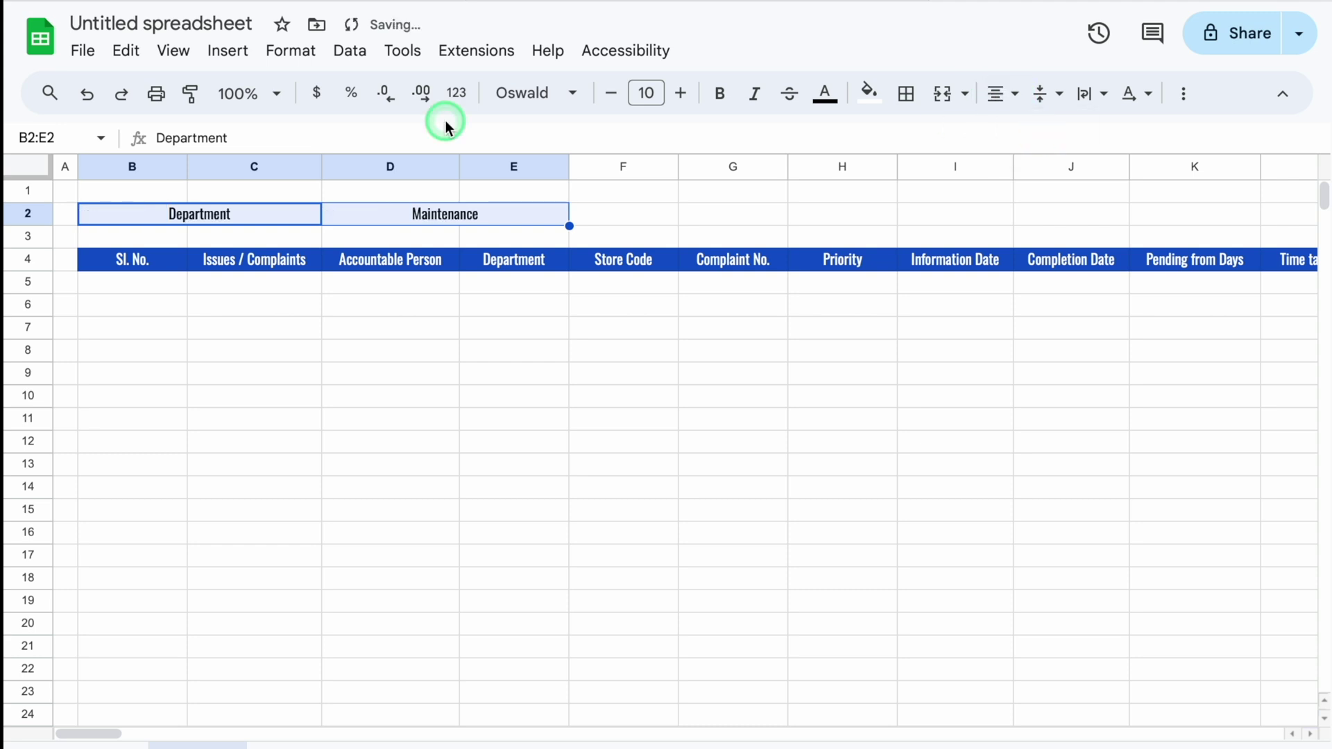
Step: Fill cells B2:E2 with the same dark blue as the header row and make their text white
{"action": "left_click", "coordinate": [869, 92]}
{"action": "left_click", "coordinate": [1019, 322]}
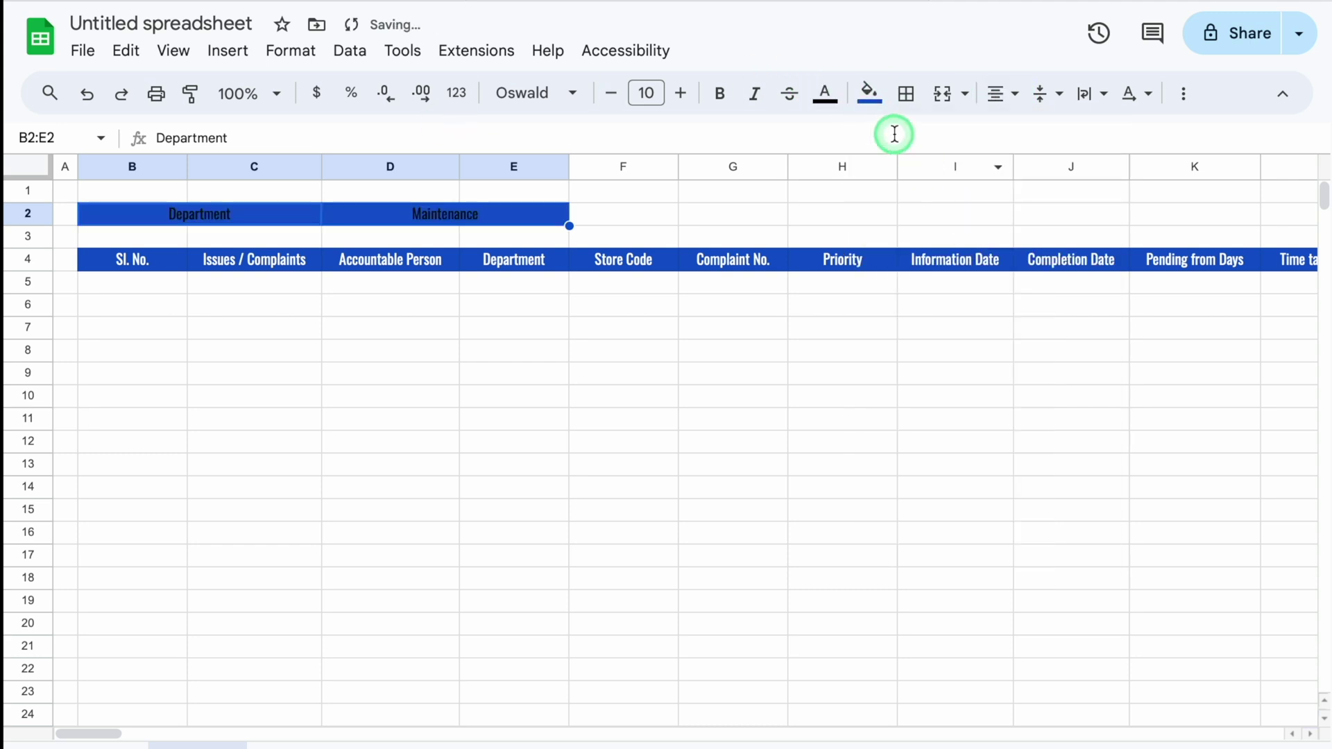
{"action": "left_click", "coordinate": [824, 93]}
{"action": "left_click", "coordinate": [1046, 169]}
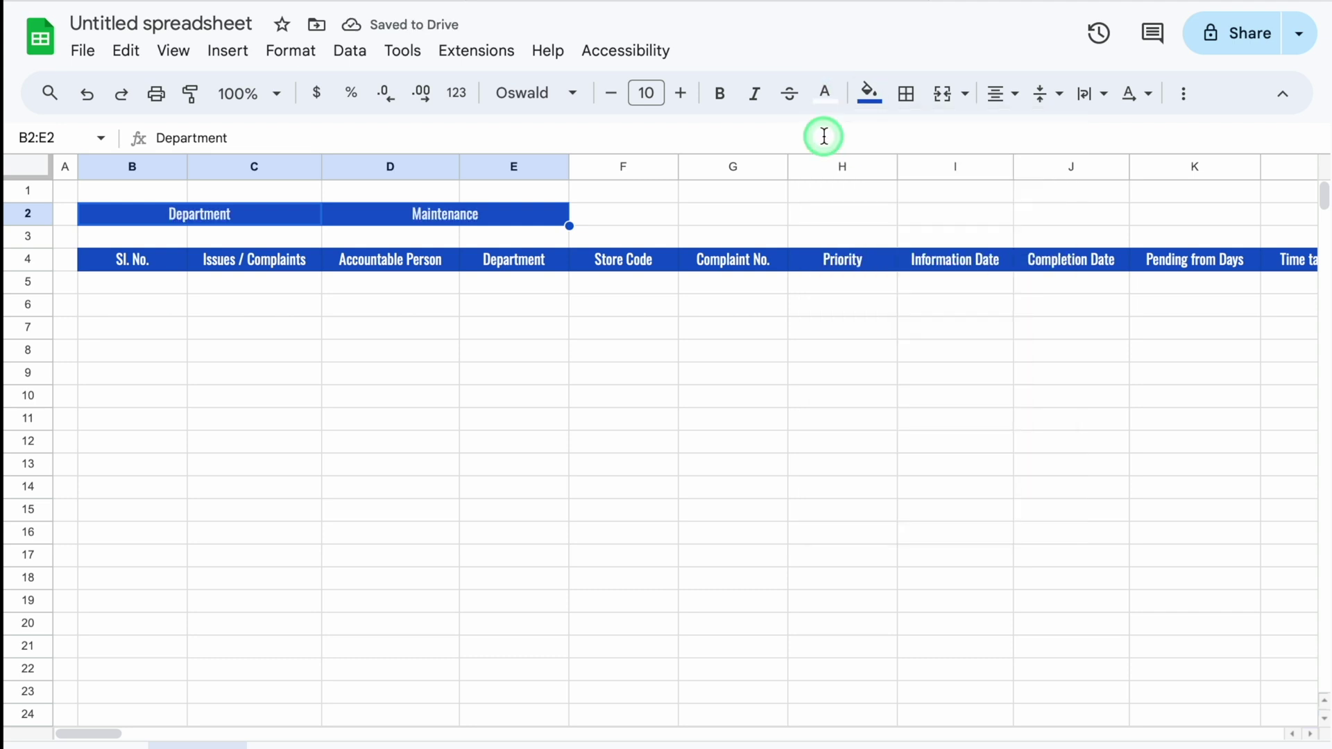
Step: Increase the font size of the Department and Maintenance cells to 16
{"action": "left_click", "coordinate": [681, 93]}
{"action": "left_click", "coordinate": [682, 93]}
{"action": "left_click", "coordinate": [681, 93]}
{"action": "left_click", "coordinate": [681, 93]}
{"action": "left_click", "coordinate": [681, 93]}
{"action": "left_click", "coordinate": [681, 93]}
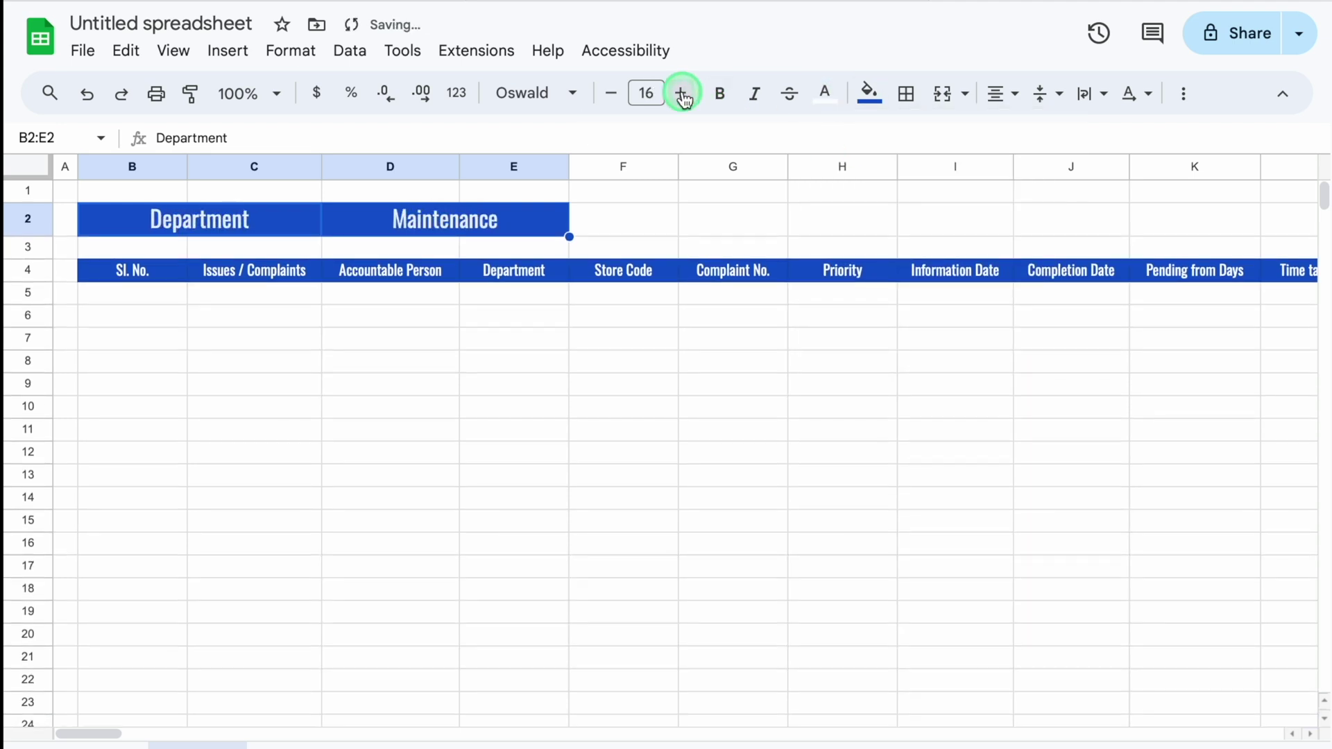
Step: Apply all borders to the Department and Maintenance cells in B2:E2
{"action": "left_click", "coordinate": [906, 97]}
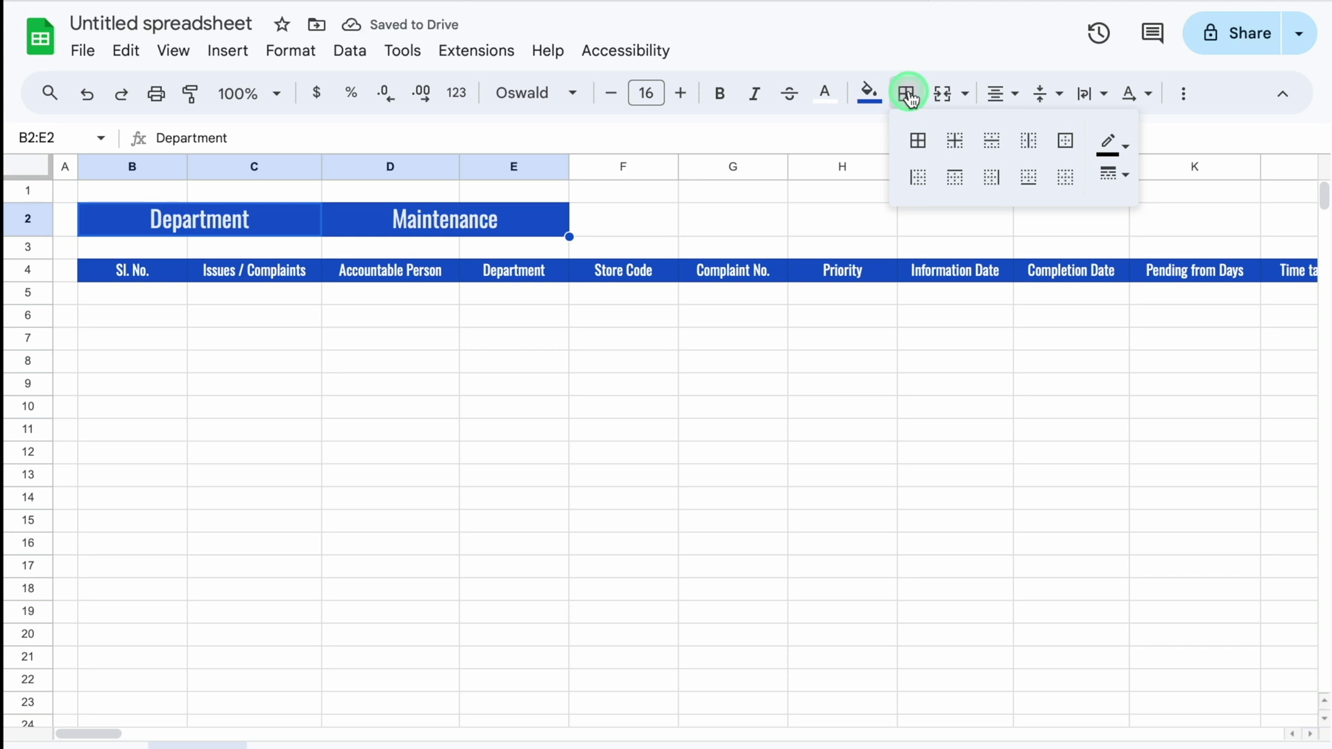
{"action": "left_click", "coordinate": [918, 141]}
{"action": "left_click", "coordinate": [390, 338]}
Step: Shrink row 3 and enlarge header row 4, setting the font size of row 4 to 12
{"action": "left_click_drag", "start_coordinate": [27, 259], "coordinate": [28, 288]}
{"action": "left_click", "coordinate": [27, 266]}
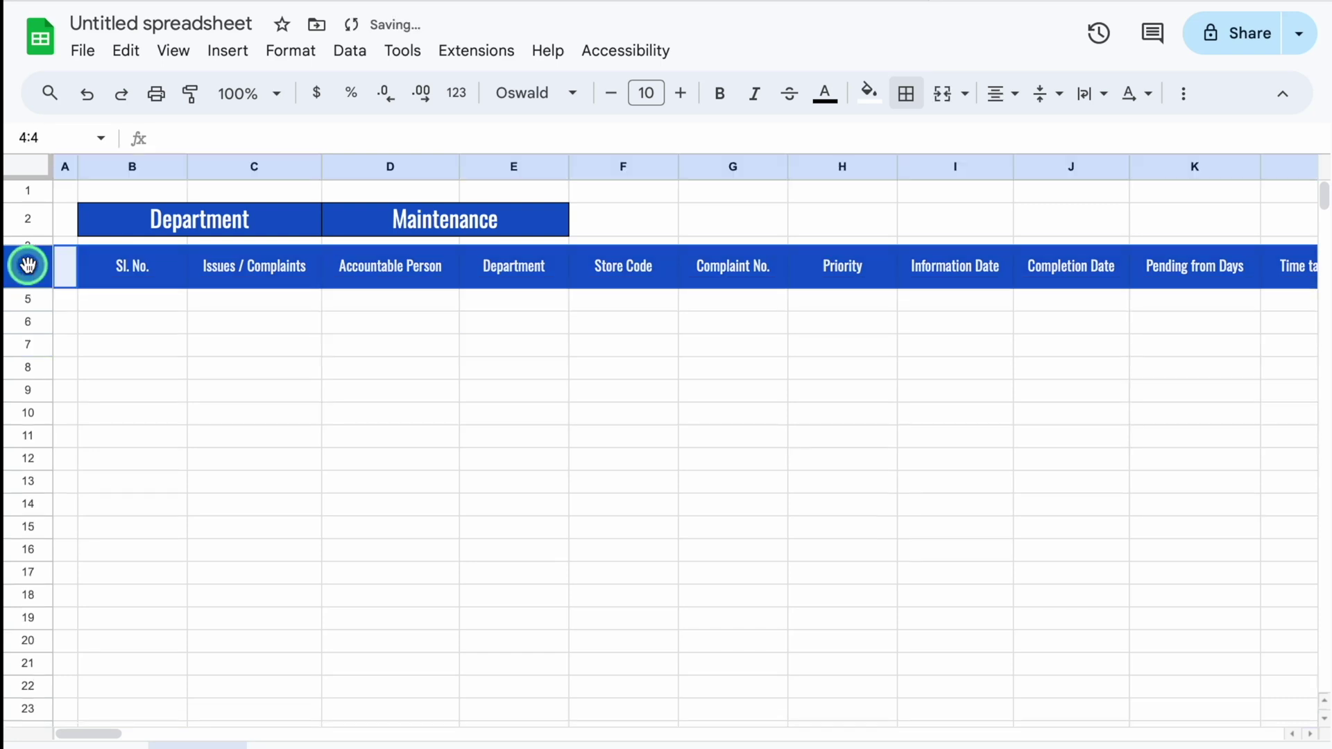
{"action": "left_click", "coordinate": [684, 96]}
{"action": "left_click", "coordinate": [683, 96]}
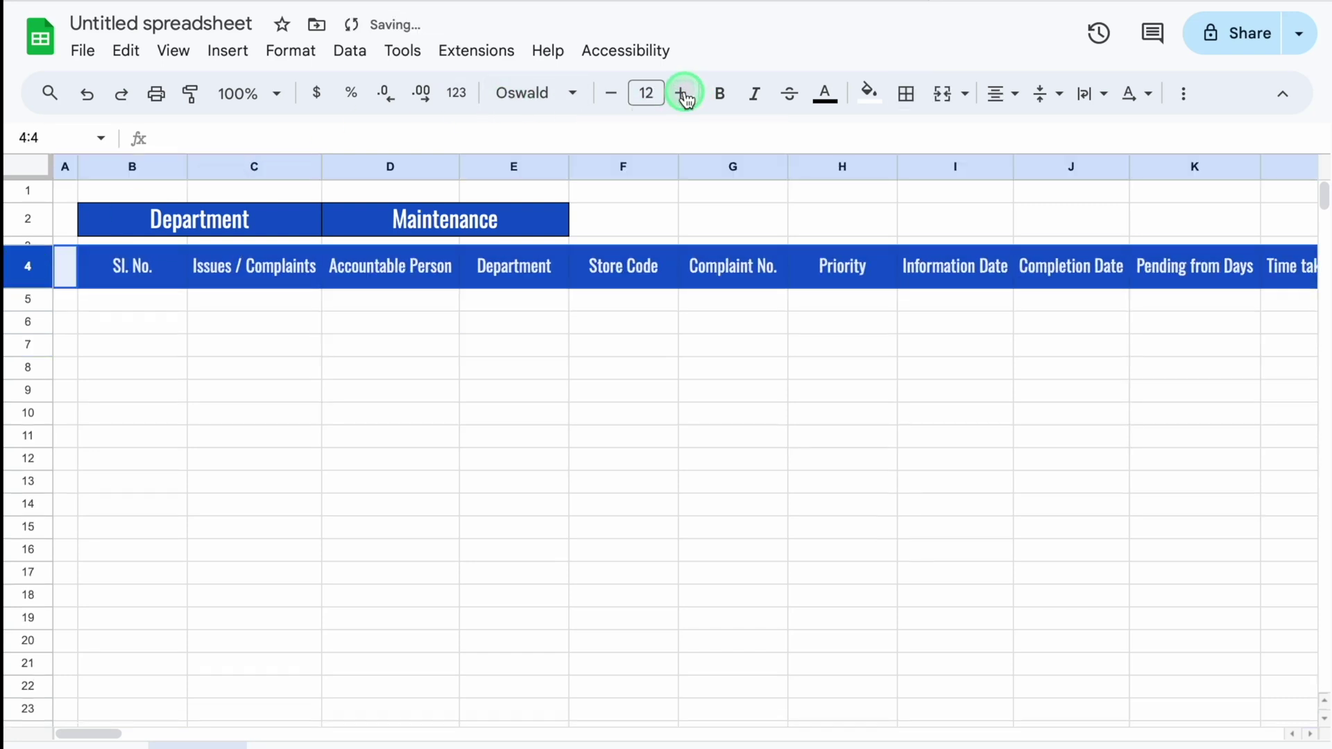
Step: Apply all borders to the log table range B4:N21
{"action": "left_click", "coordinate": [181, 271]}
{"action": "left_click_drag", "start_coordinate": [221, 277], "coordinate": [964, 668]}
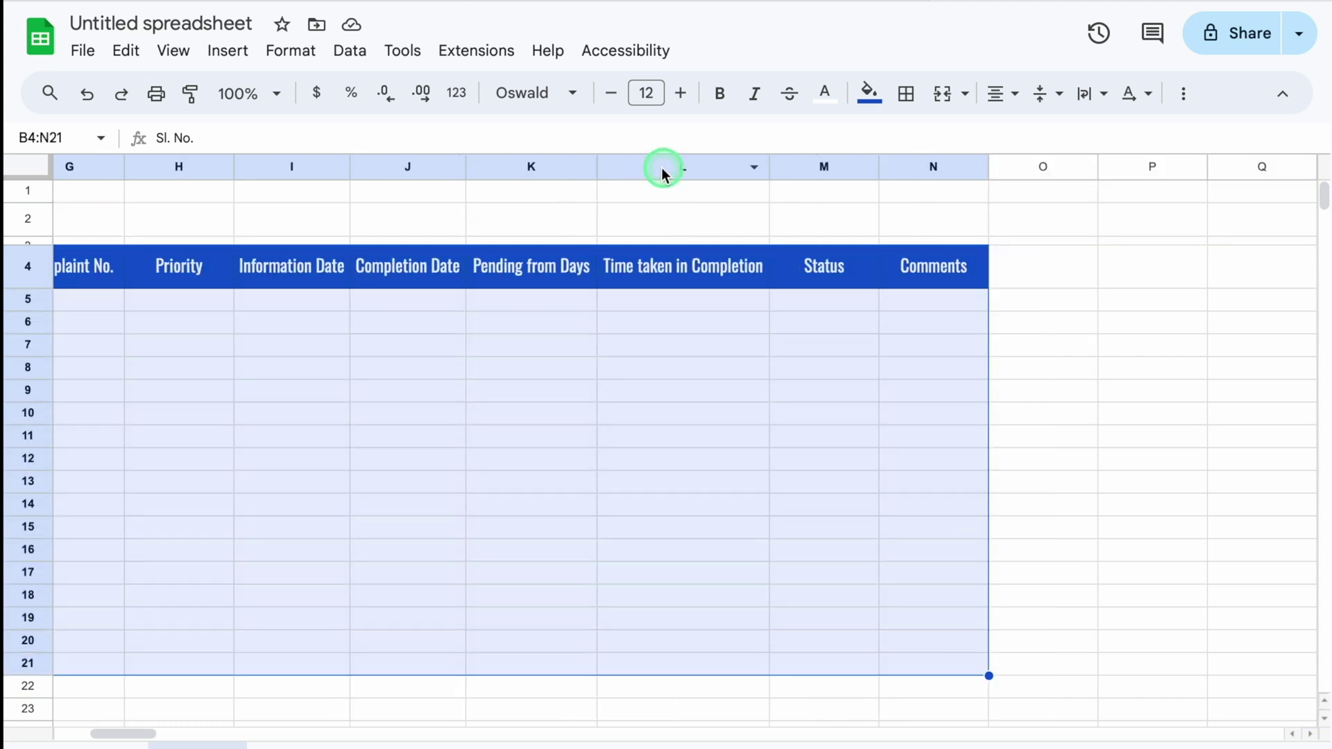
{"action": "left_click", "coordinate": [905, 93]}
{"action": "left_click", "coordinate": [917, 141]}
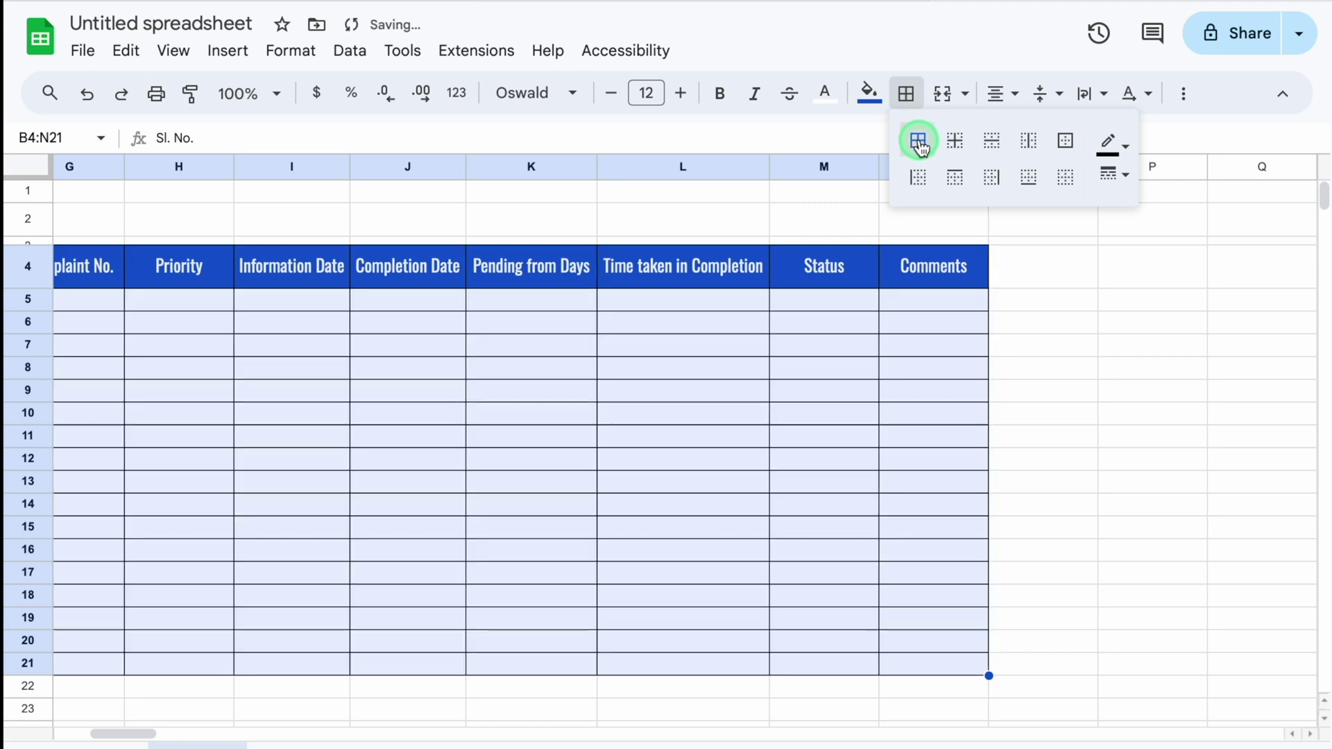
Step: Merge cells F2:K2 into a title cell with a red fill and white text color
{"action": "left_click_drag", "start_coordinate": [626, 219], "coordinate": [1192, 221]}
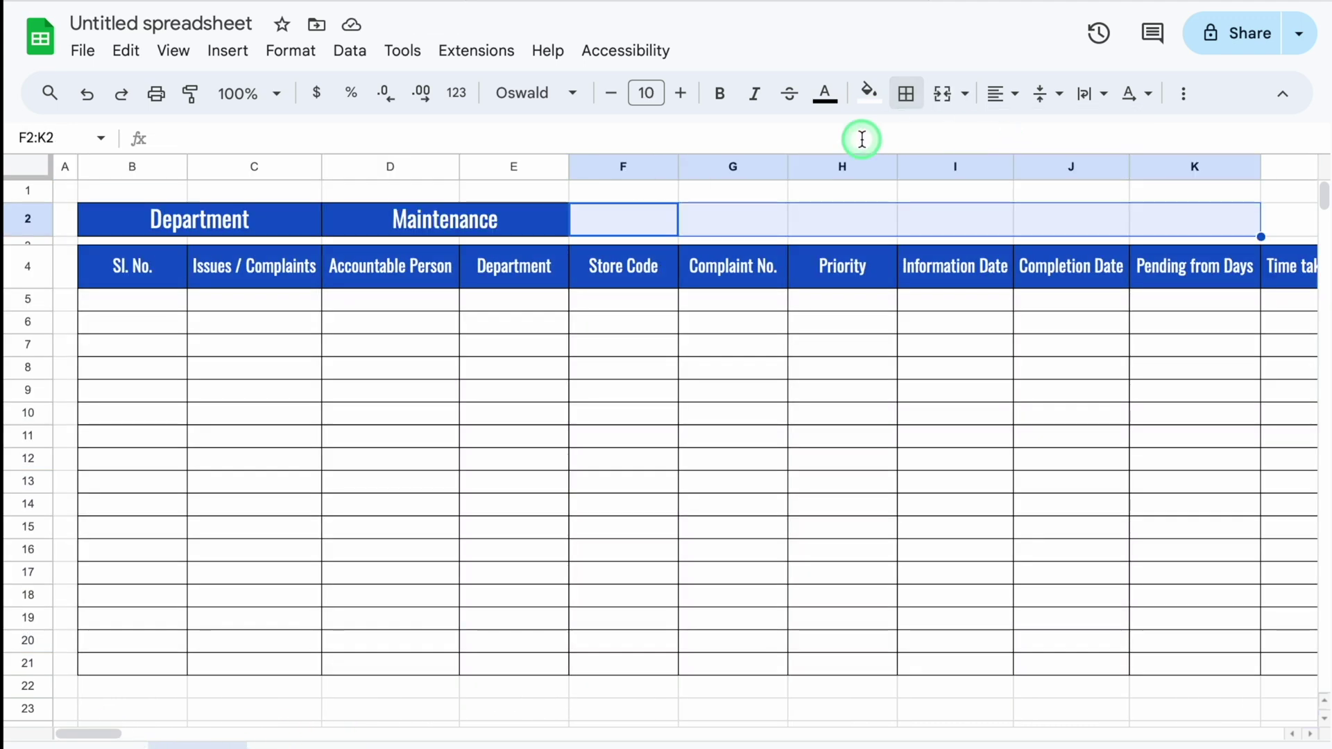
{"action": "left_click", "coordinate": [943, 94]}
{"action": "left_click", "coordinate": [869, 92]}
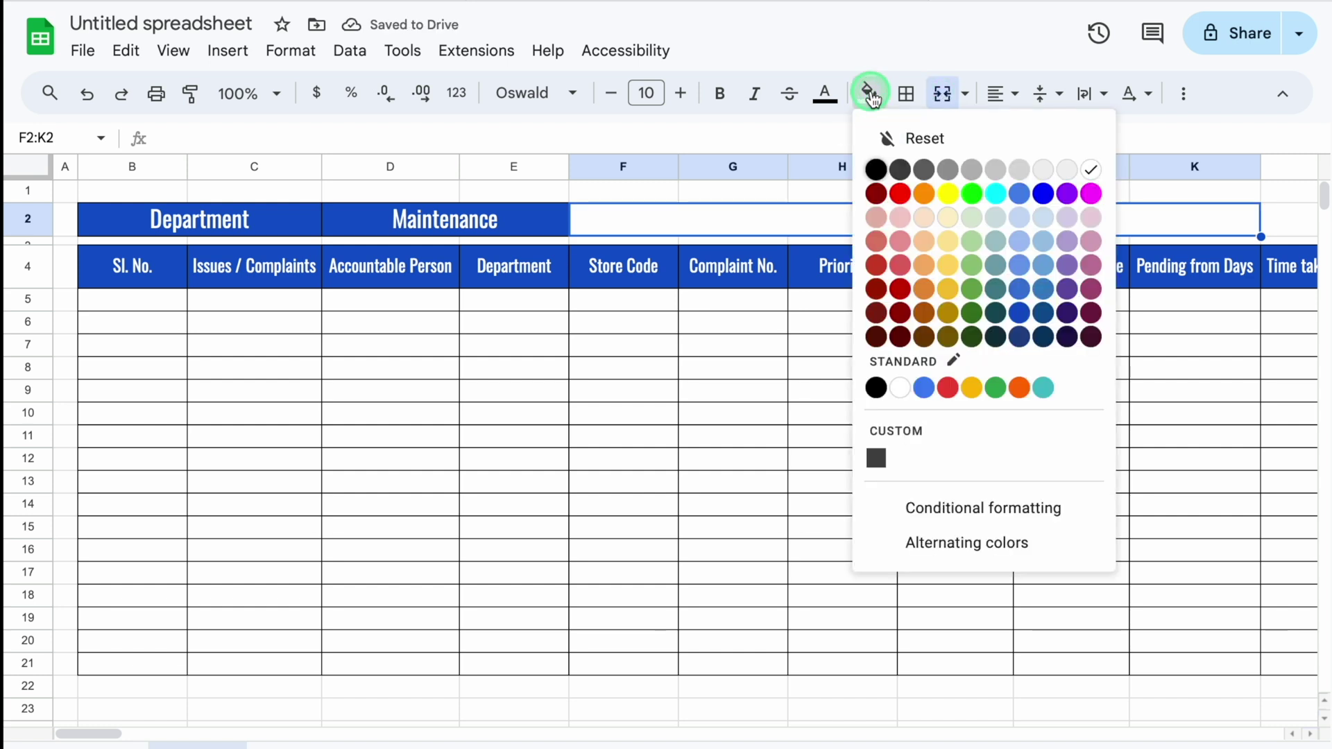
{"action": "left_click", "coordinate": [900, 193]}
{"action": "left_click", "coordinate": [825, 92]}
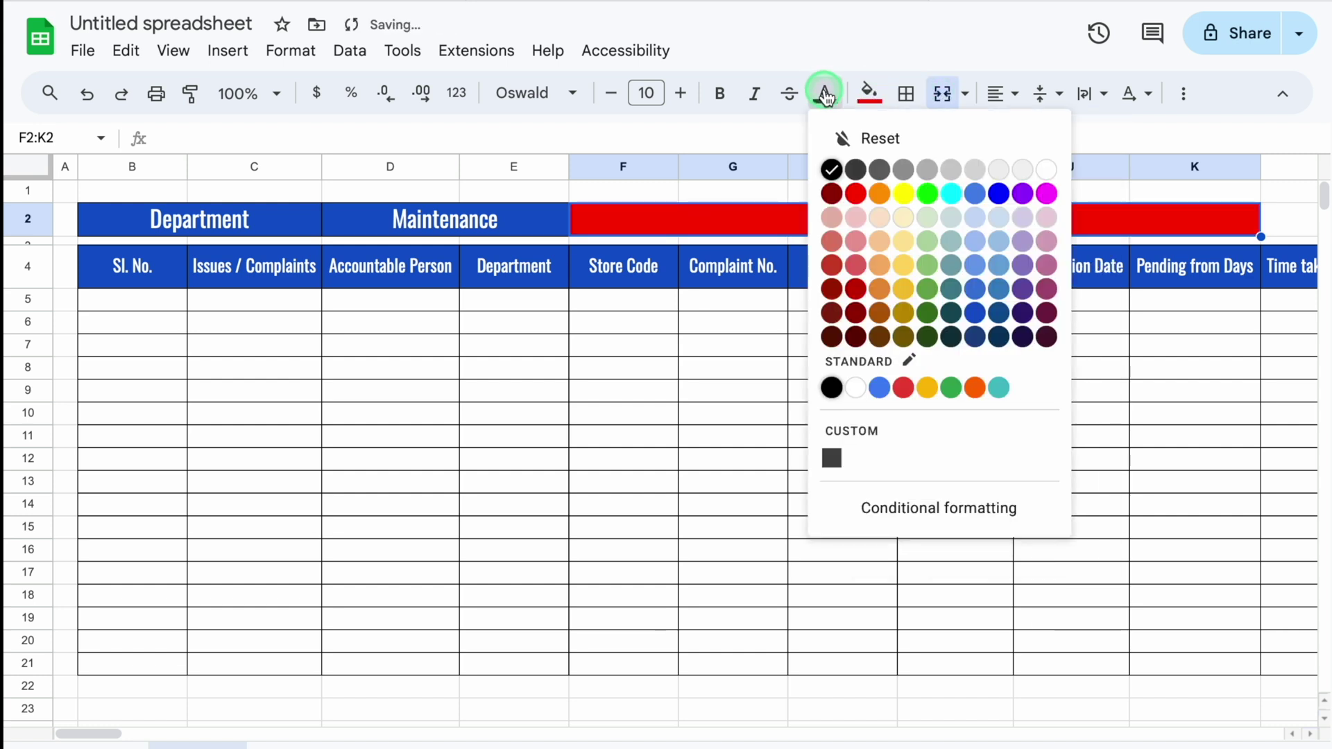
{"action": "left_click", "coordinate": [1046, 170]}
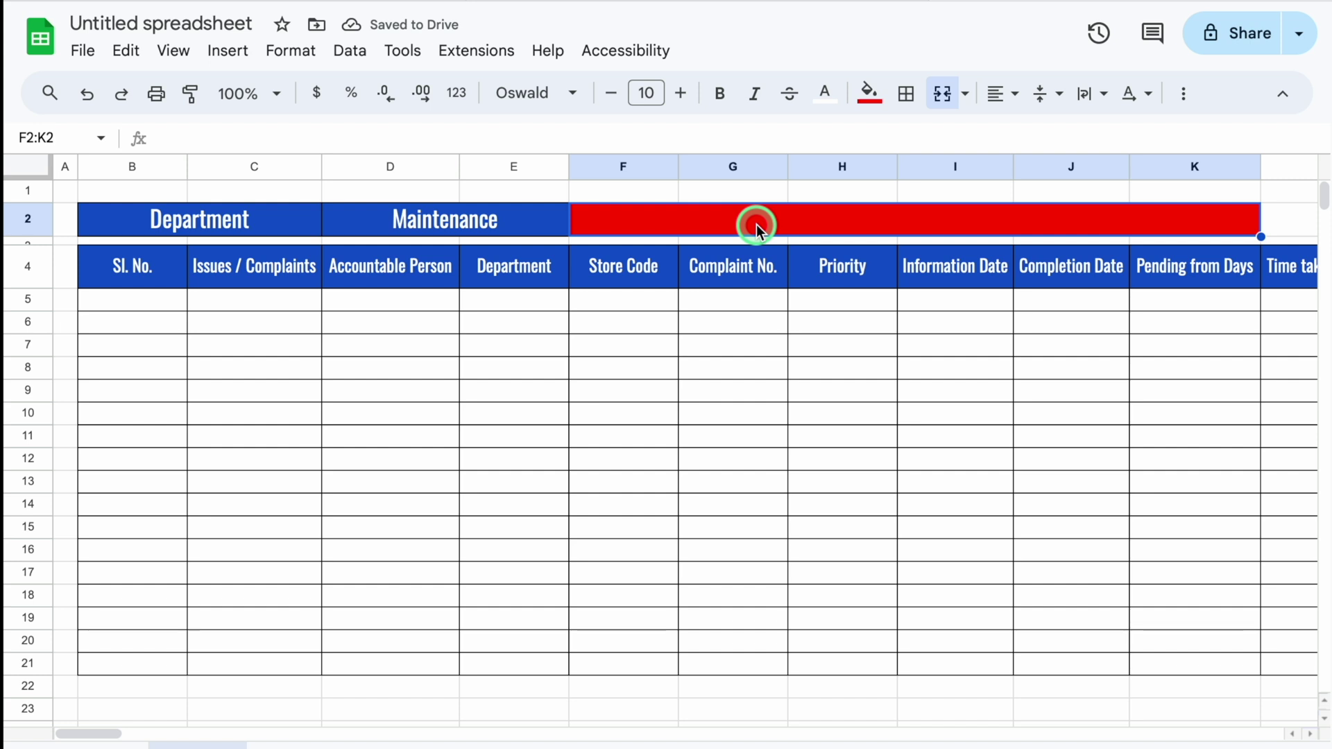
Step: Enter the title "Complaint / Maintenance Log" in merged cell F2:K2, centered horizontally at font size 22
{"action": "type", "text": "Complaint / Maintenance Log"}
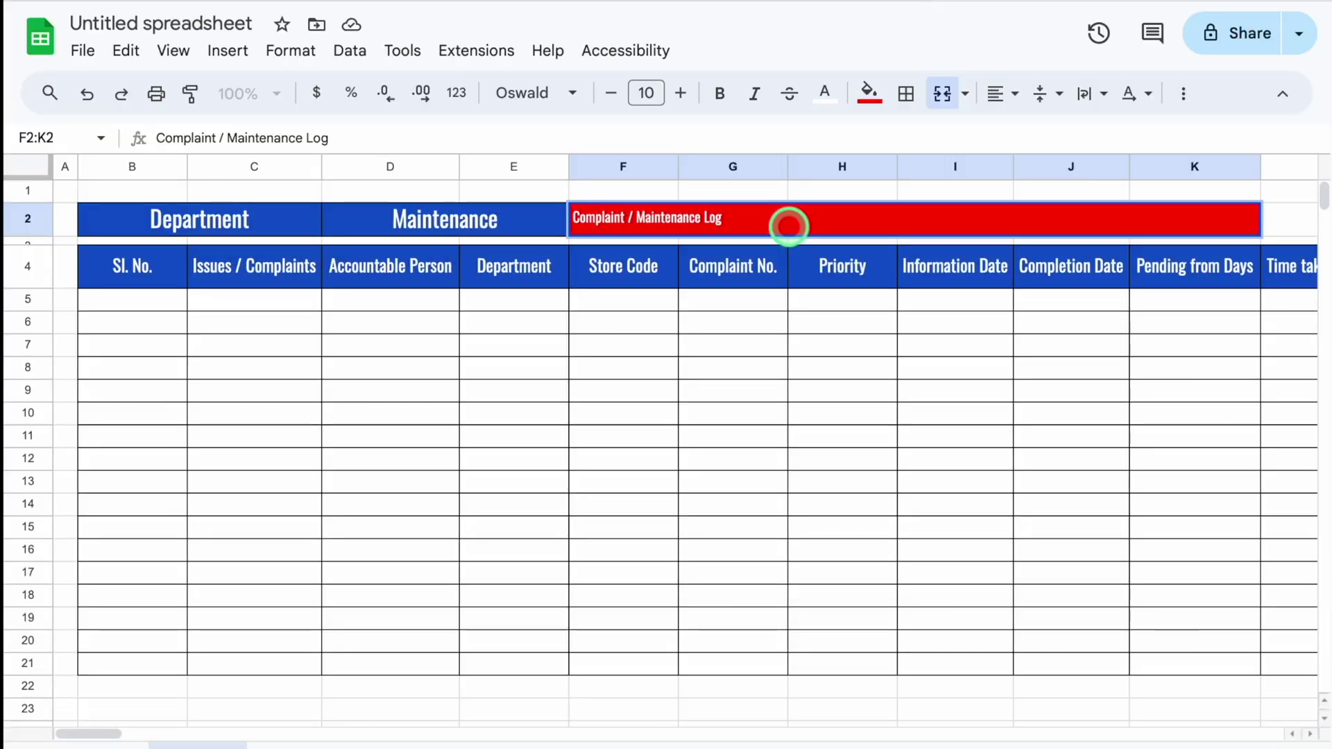
{"action": "key", "text": "Return"}
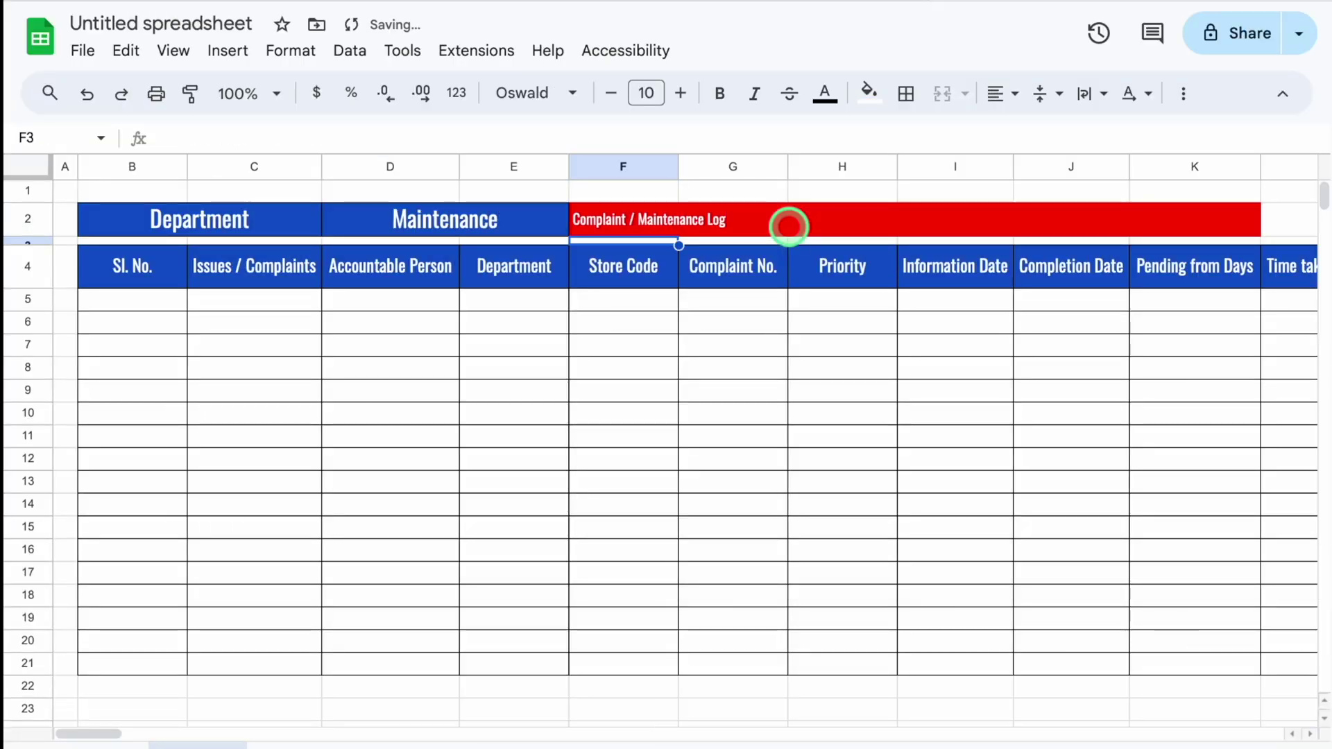
{"action": "left_click", "coordinate": [788, 226]}
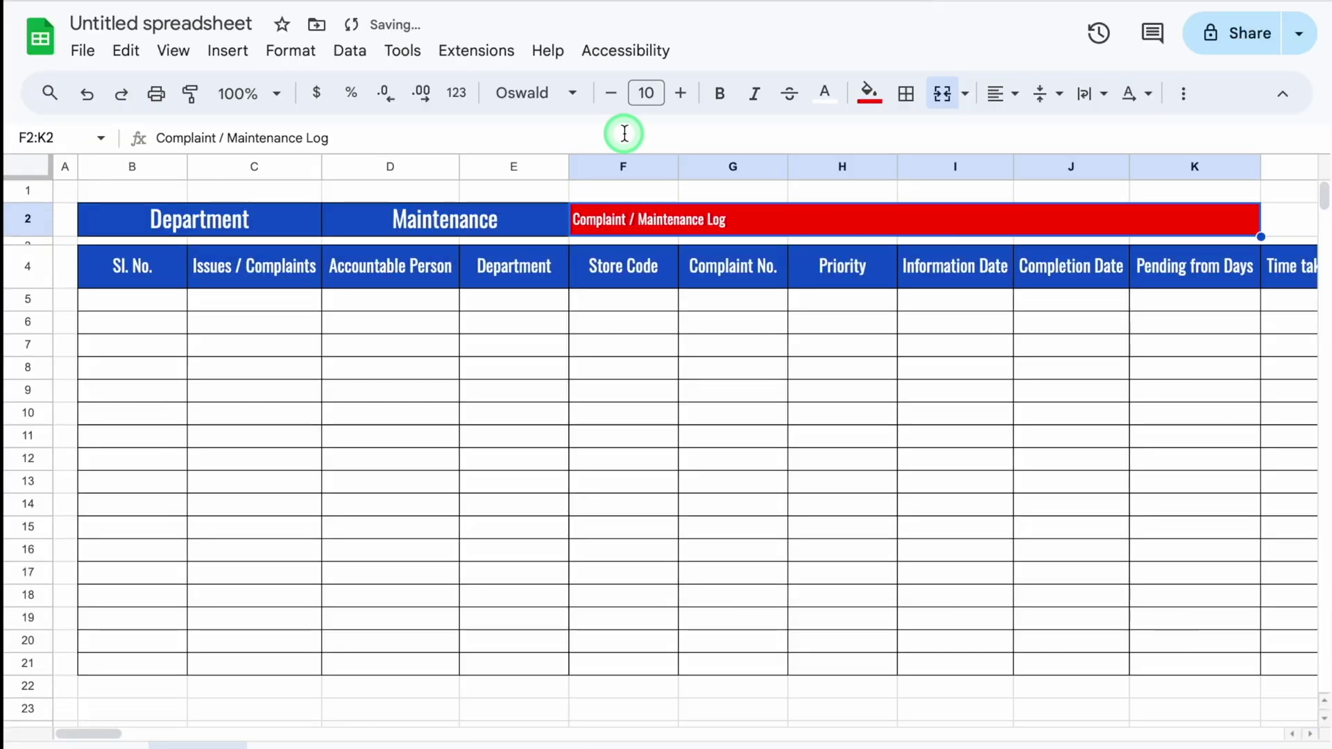
{"action": "left_click", "coordinate": [1018, 96]}
{"action": "left_click", "coordinate": [1046, 134]}
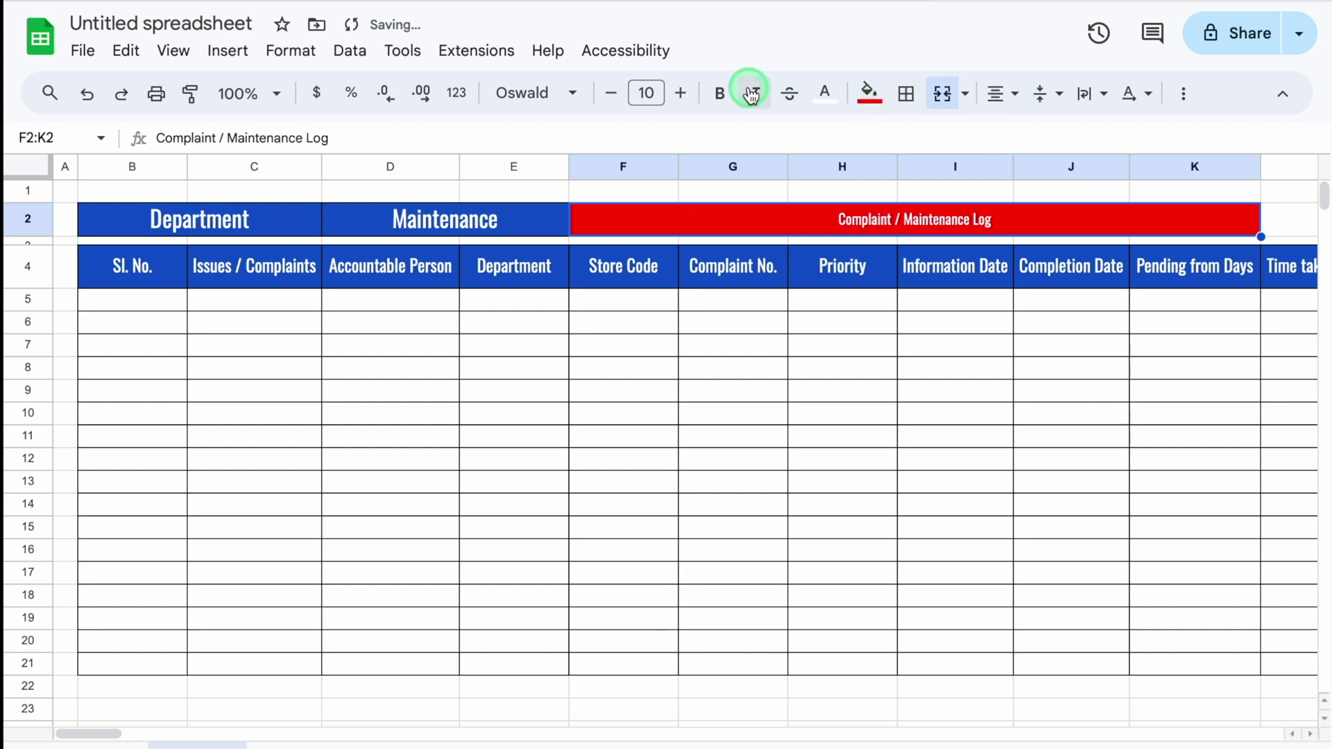
{"action": "left_click", "coordinate": [681, 93]}
{"action": "left_click", "coordinate": [681, 93]}
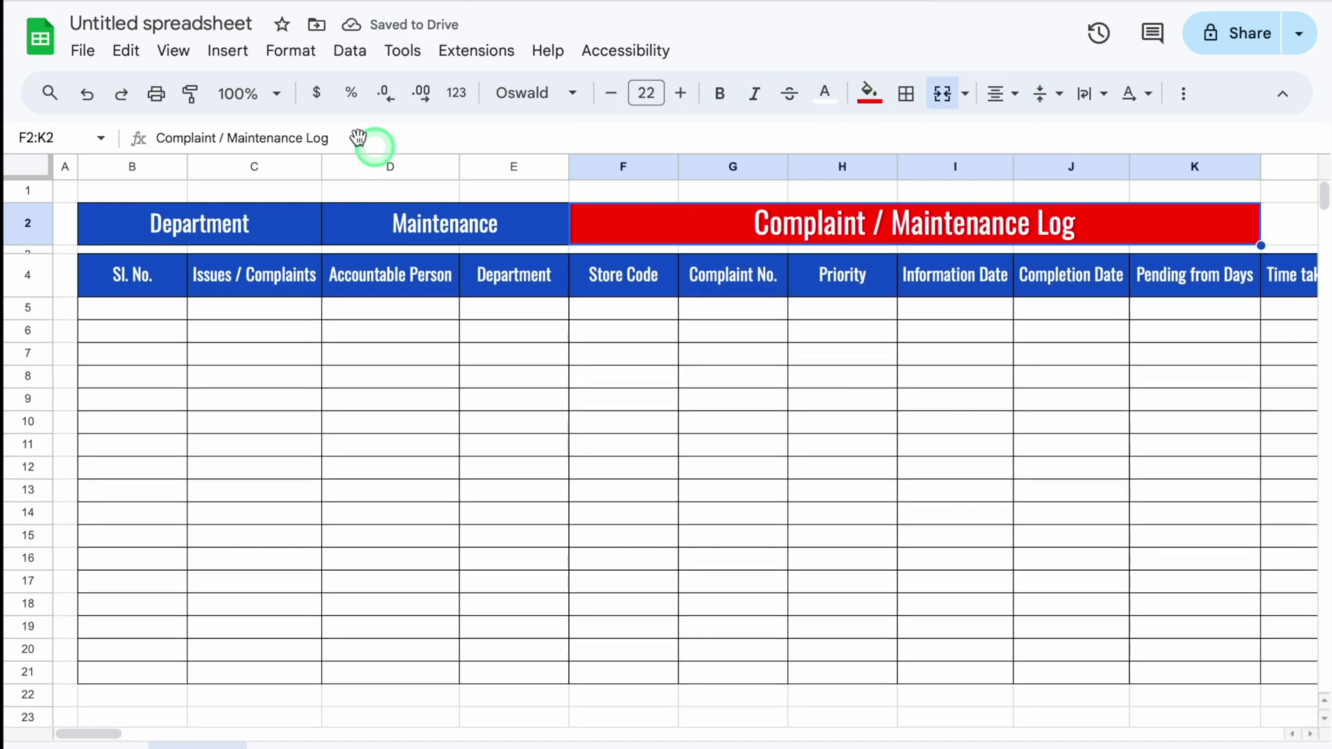
Step: Hide the sheet's gridlines and widen the Issues / Complaints column C
{"action": "left_click", "coordinate": [177, 50]}
{"action": "mouse_move", "coordinate": [250, 93]}
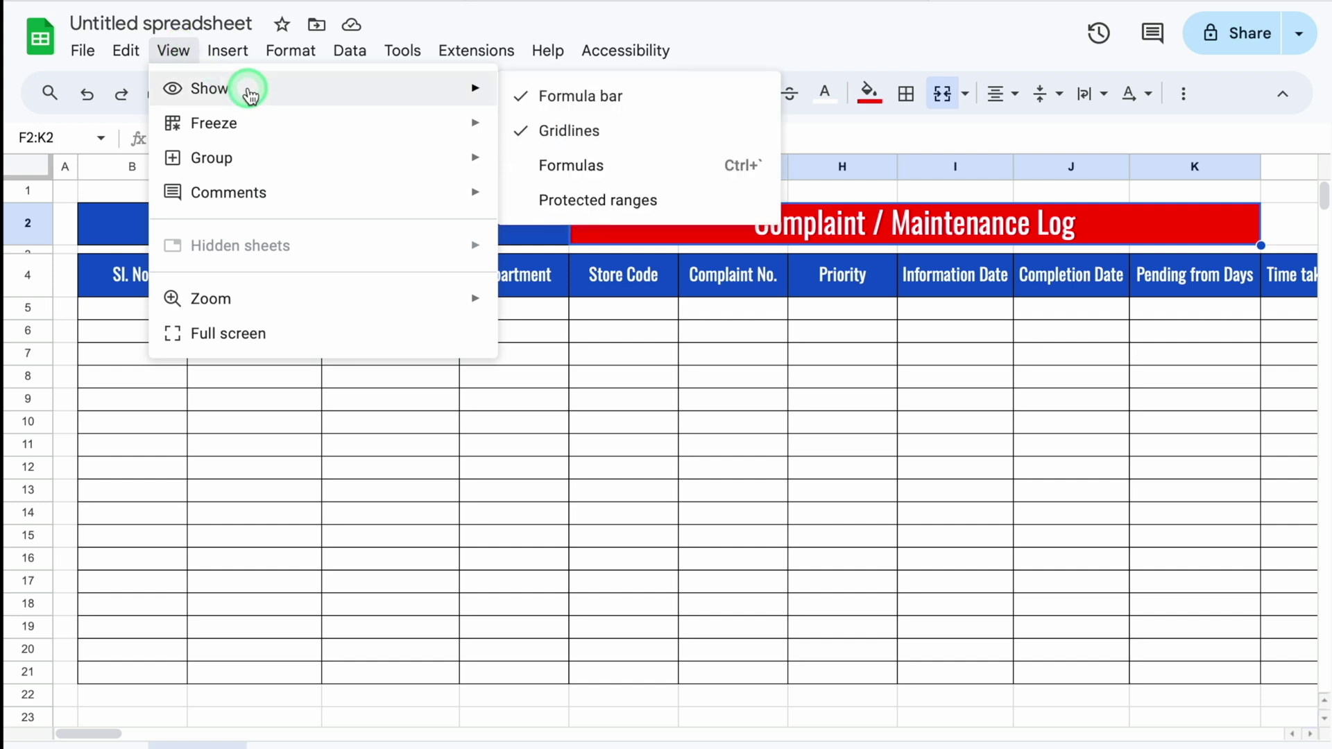
{"action": "left_click", "coordinate": [537, 133]}
{"action": "left_click_drag", "start_coordinate": [323, 161], "coordinate": [408, 167]}
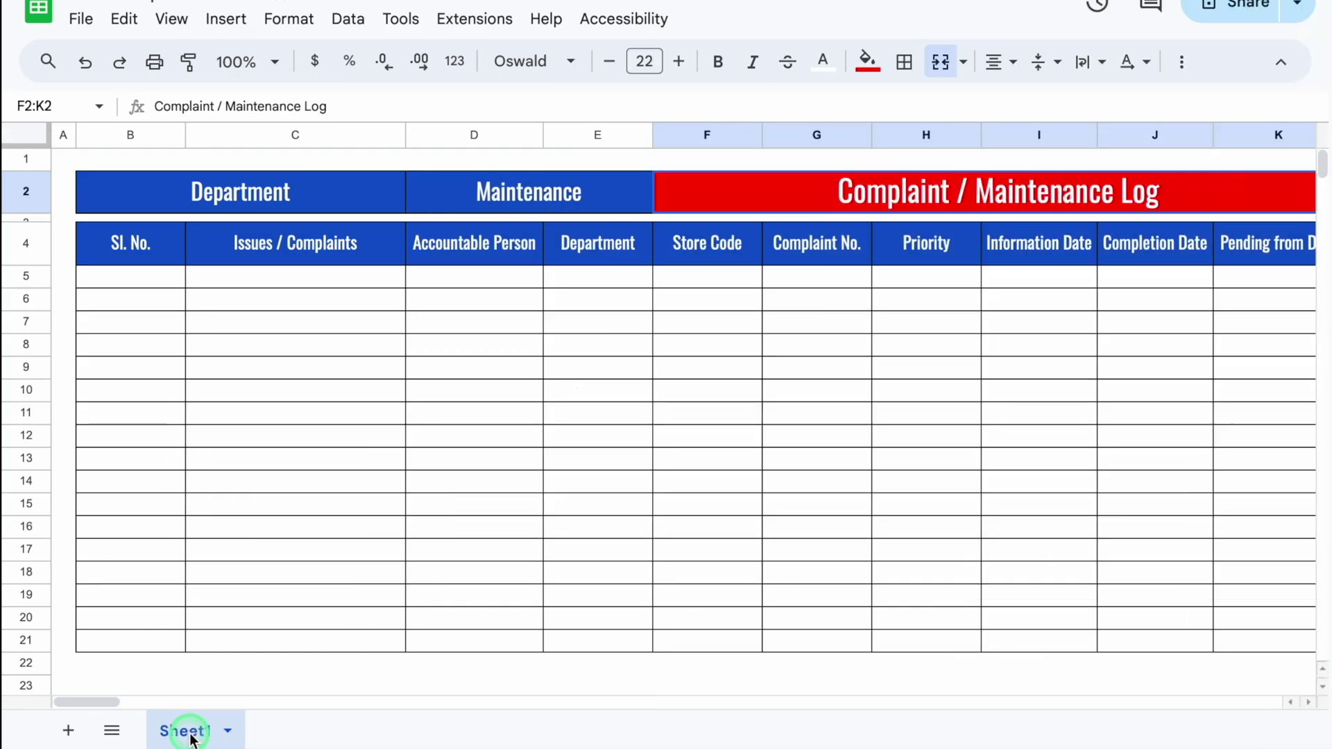
Step: Rename the Sheet1 tab as "Log Sheet"
{"action": "double_click", "coordinate": [177, 730]}
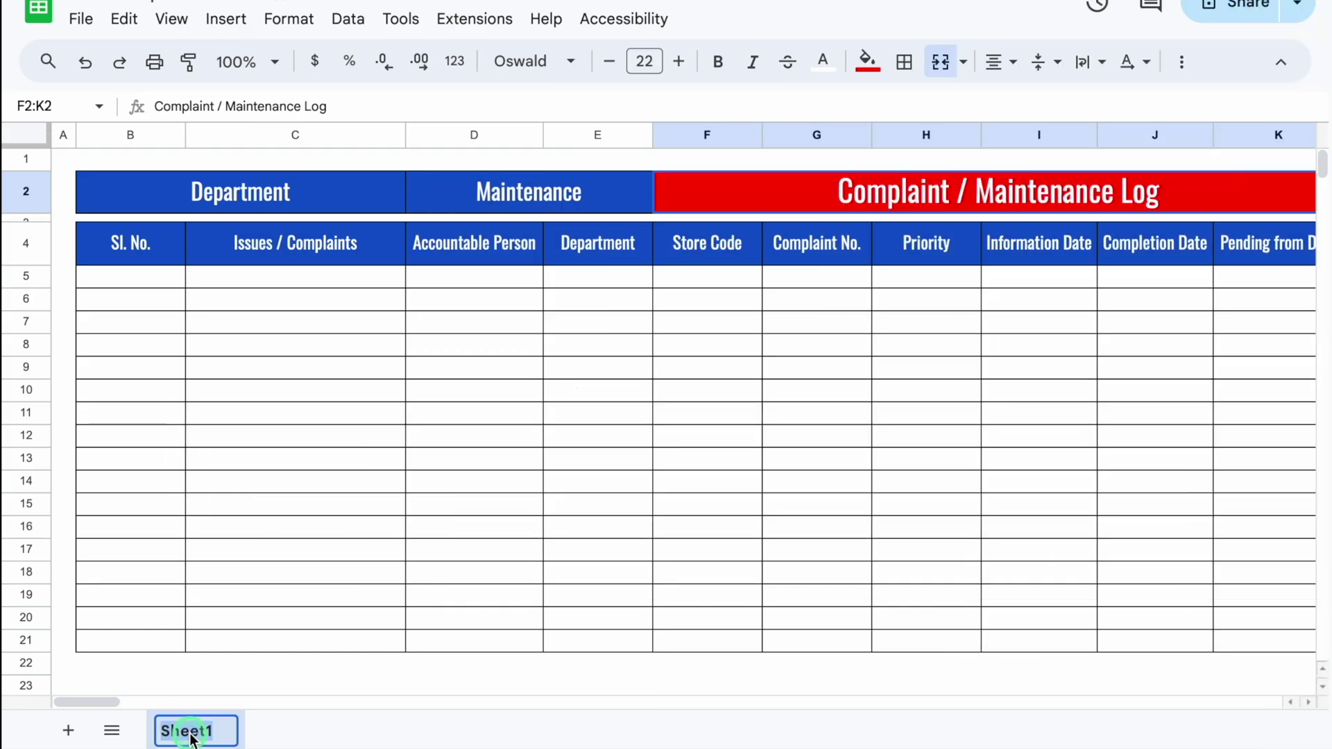
{"action": "type", "text": "Log Sheet"}
{"action": "left_click", "coordinate": [369, 690]}
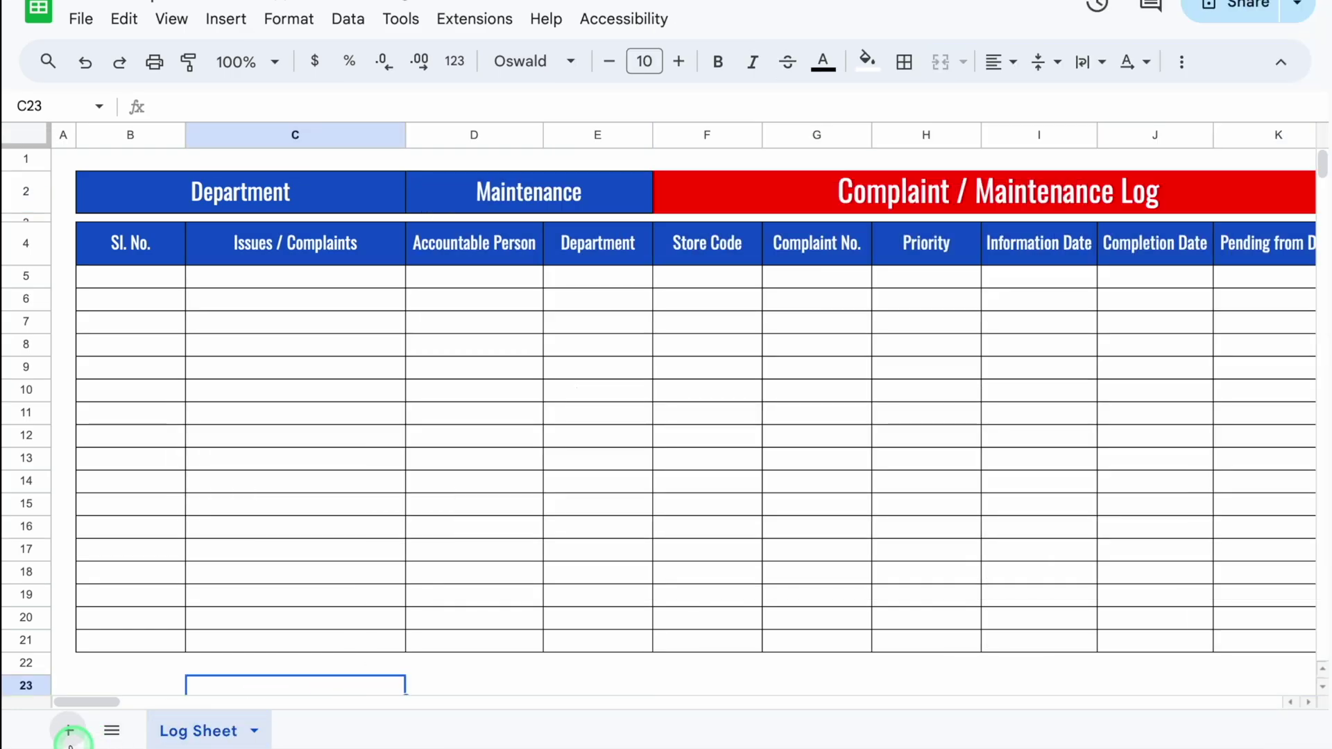
Step: Add a new sheet named "Settings" and place it before Log Sheet
{"action": "left_click", "coordinate": [68, 730]}
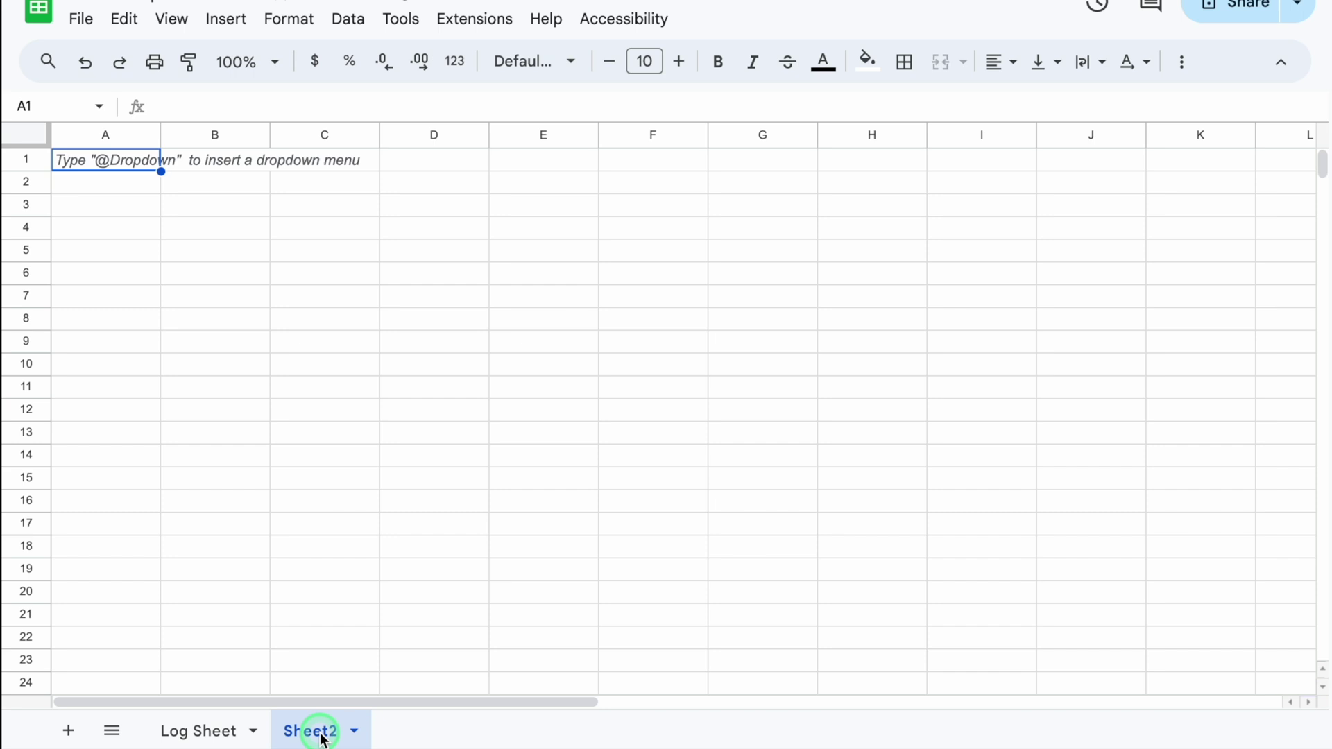
{"action": "double_click", "coordinate": [323, 737]}
{"action": "type", "text": "Settings"}
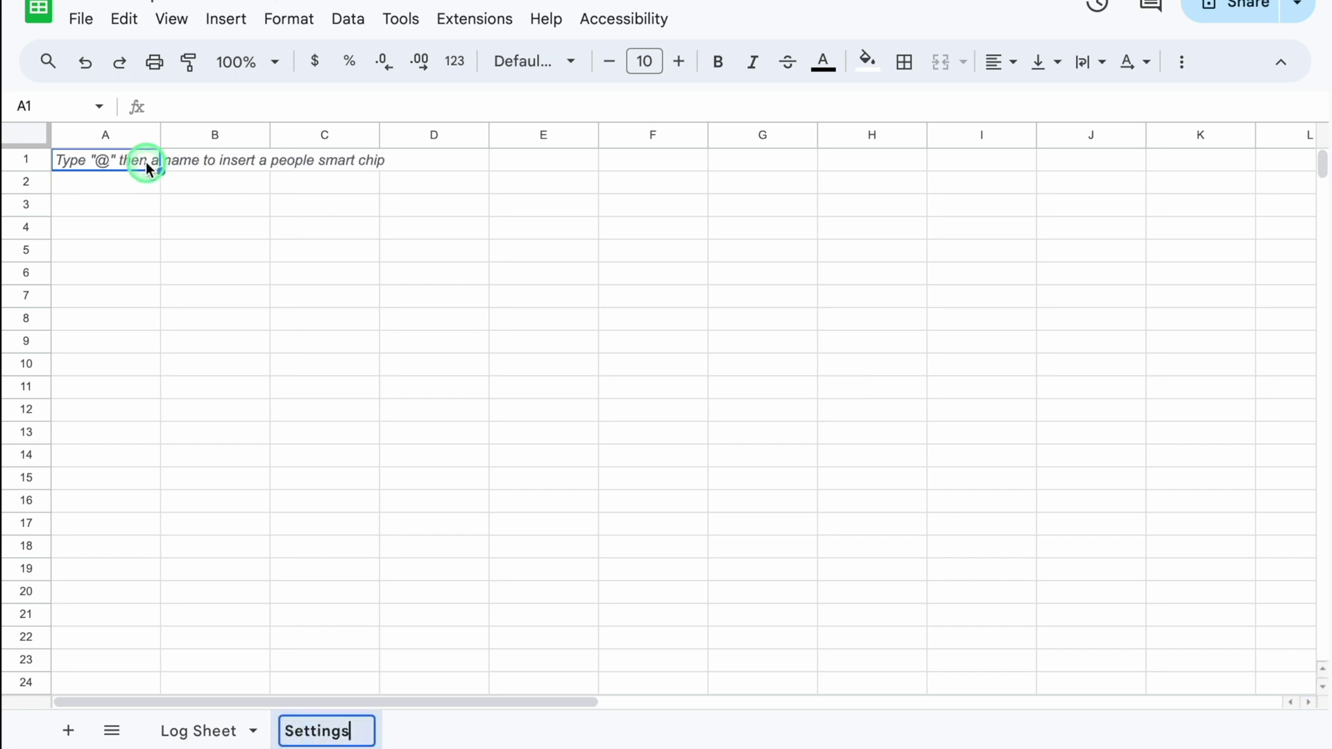
{"action": "left_click", "coordinate": [137, 165]}
{"action": "left_click", "coordinate": [326, 733]}
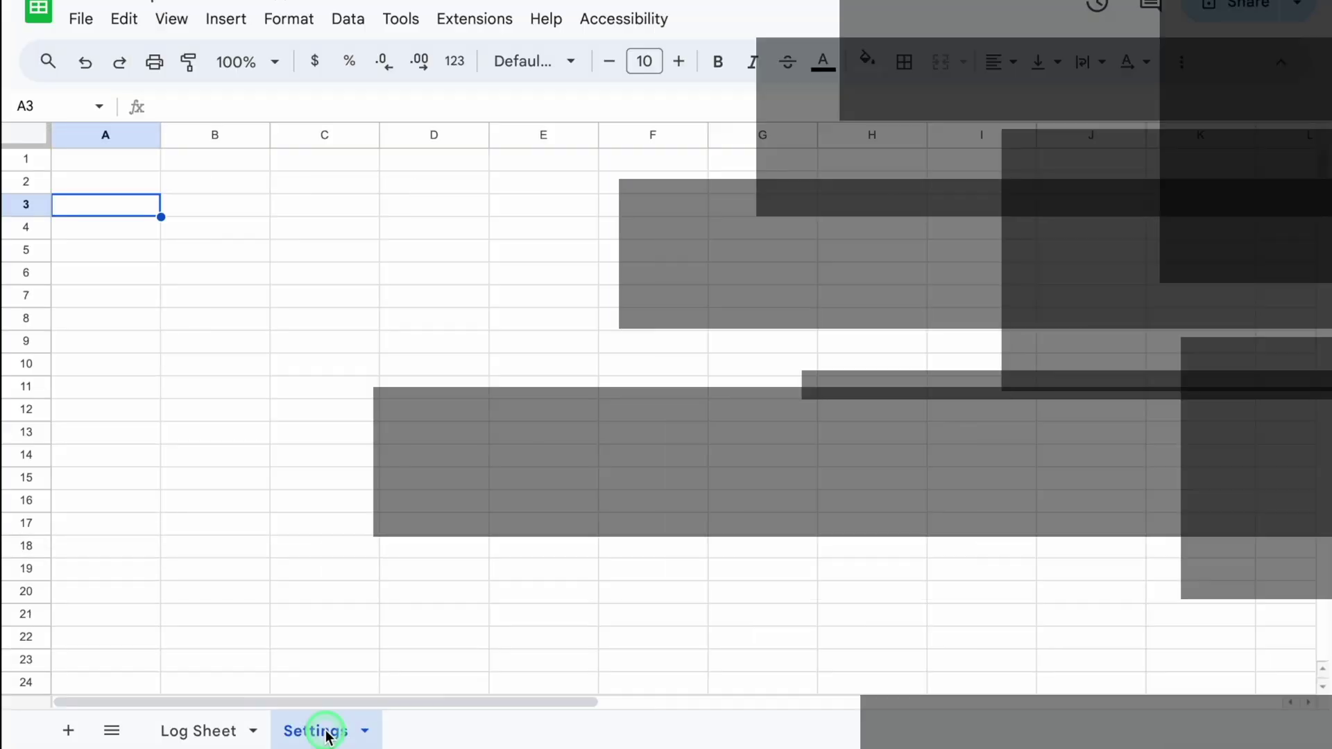
{"action": "left_click_drag", "start_coordinate": [323, 736], "coordinate": [169, 728]}
Step: Narrow column A and enter the headers "Store Codes", "Maintenance Team Name" and "Department" in B2:D2, fitting column C to its text
{"action": "key", "text": "Up"}
{"action": "left_click_drag", "start_coordinate": [155, 134], "coordinate": [95, 134]}
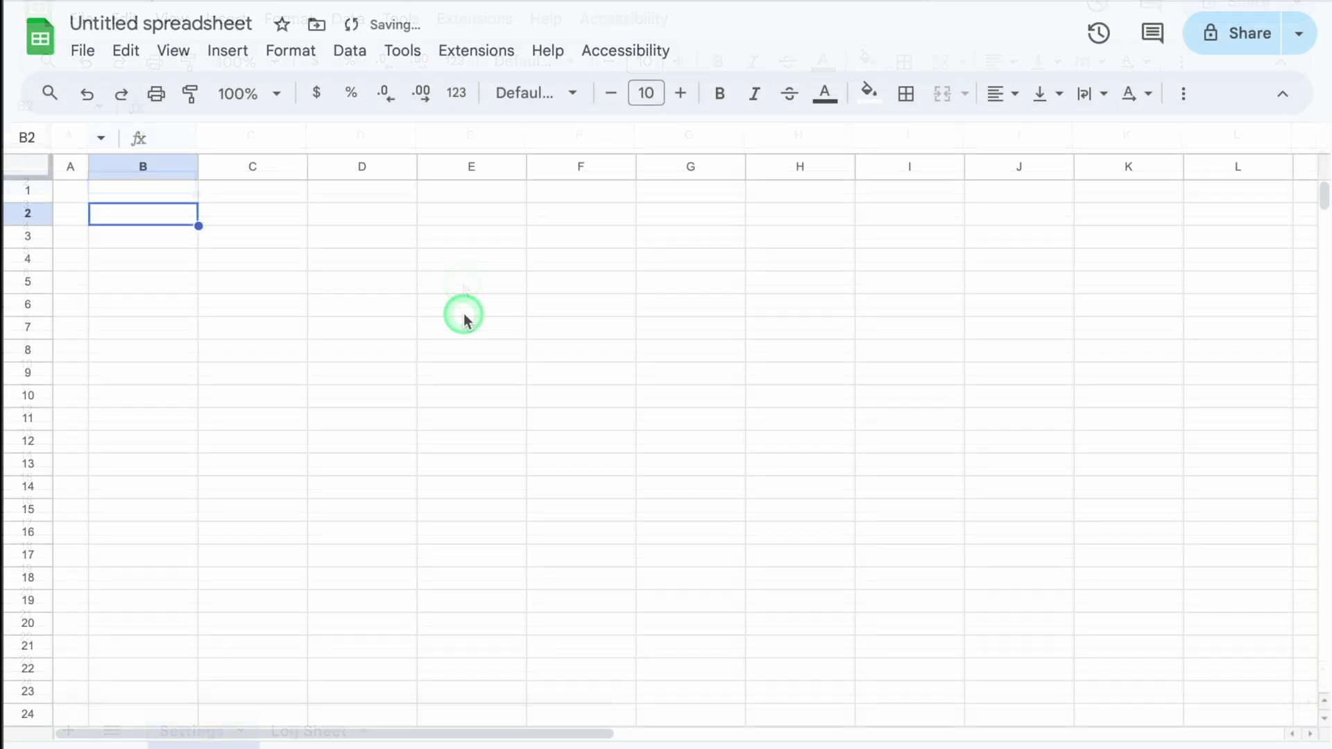
{"action": "type", "text": "Store Codes"}
{"action": "key", "text": "Tab"}
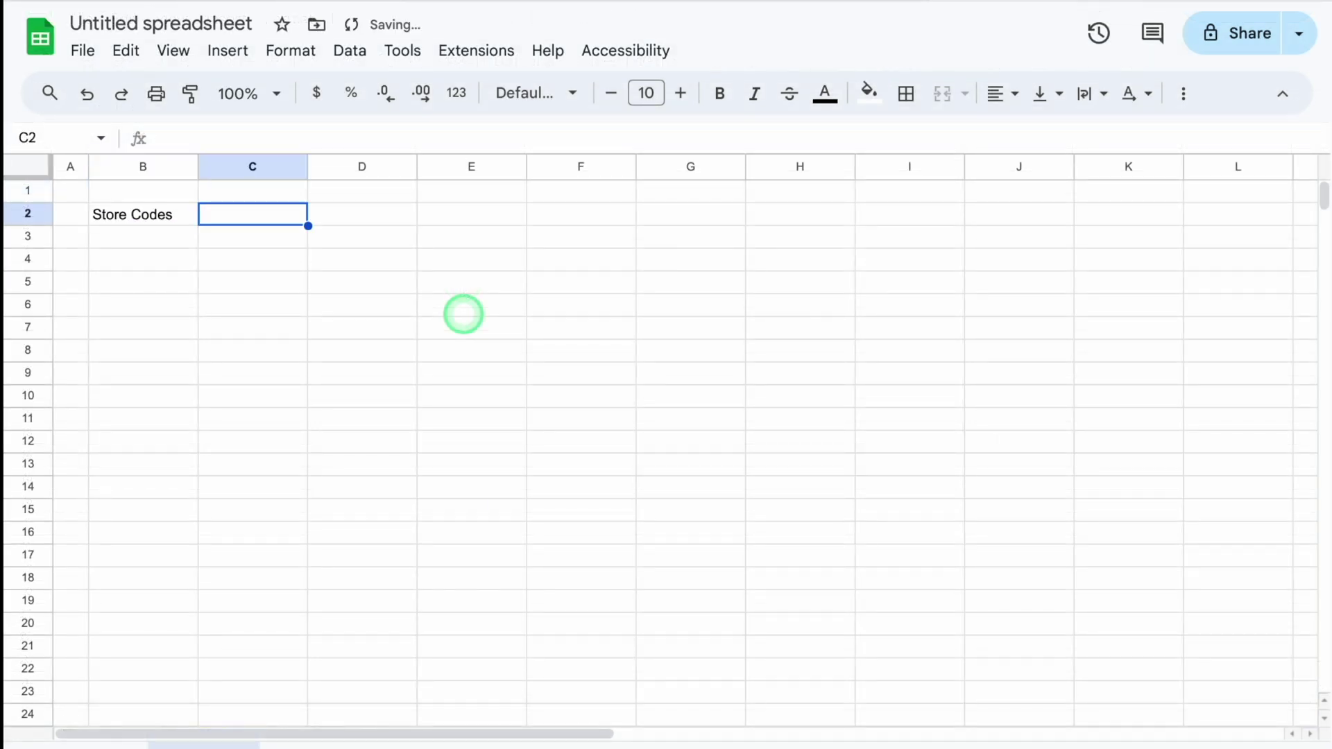
{"action": "type", "text": "Maintenance T"}
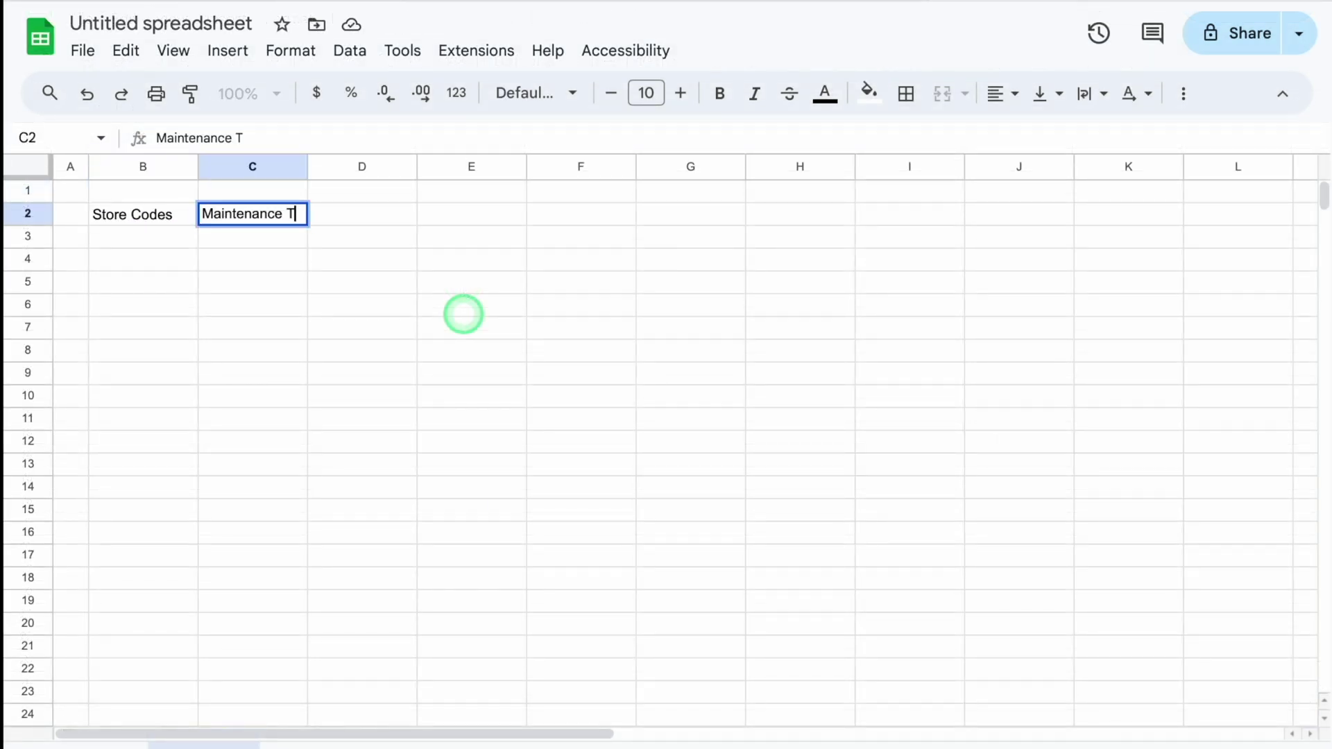
{"action": "type", "text": "eam Name"}
{"action": "key", "text": "Tab"}
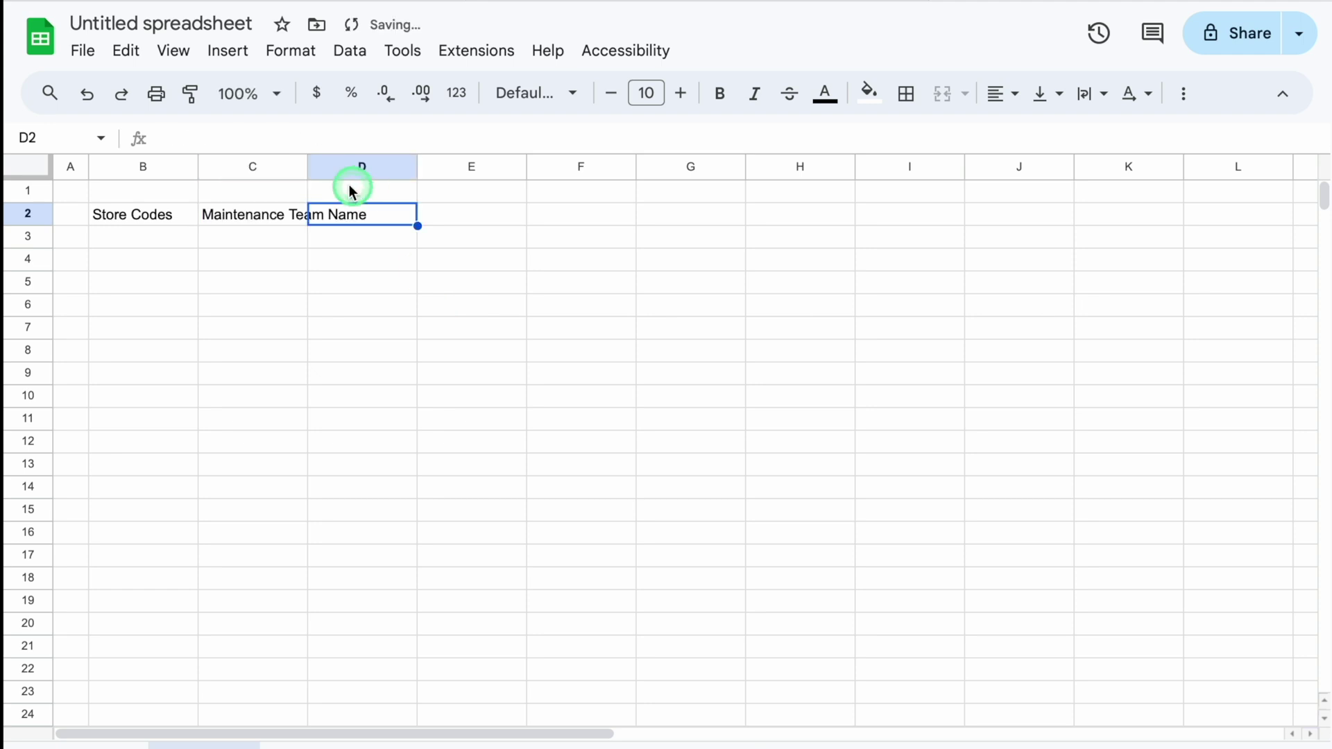
{"action": "left_click_drag", "start_coordinate": [308, 165], "coordinate": [308, 164]}
{"action": "double_click", "coordinate": [308, 164]}
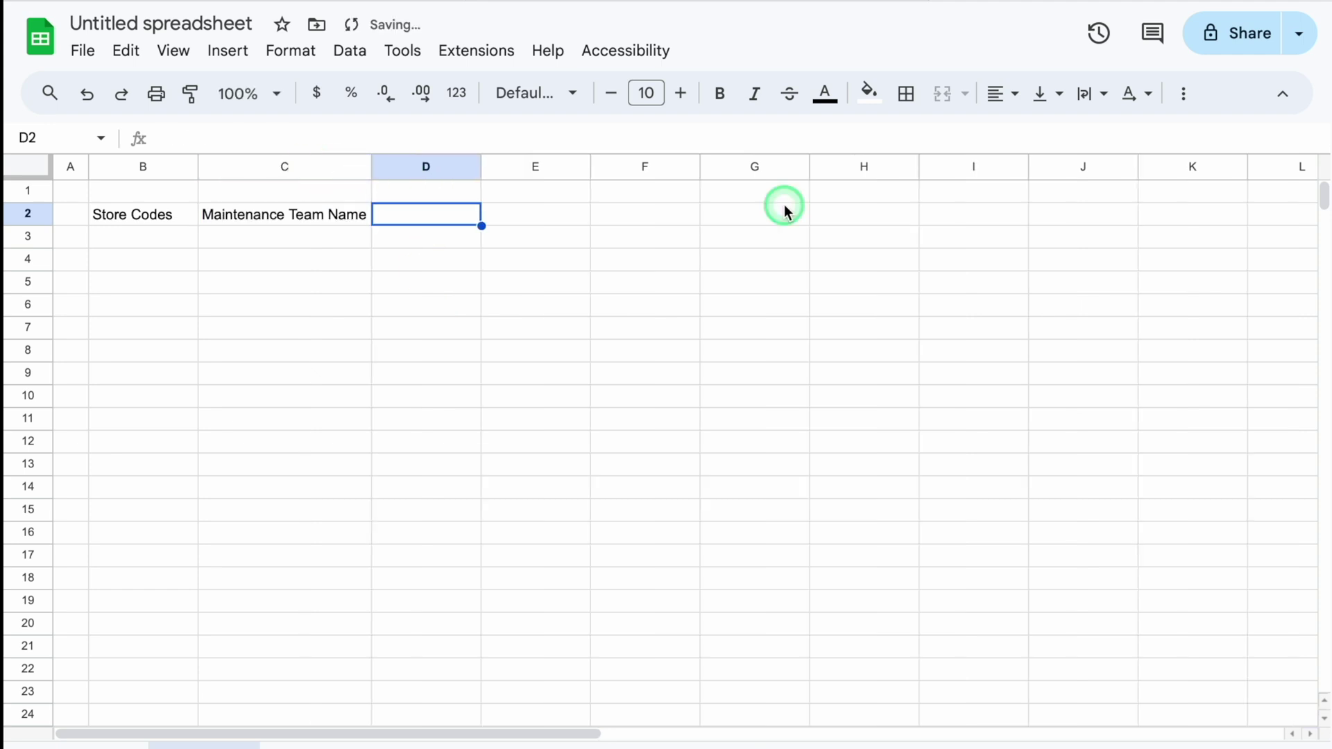
{"action": "type", "text": "Department"}
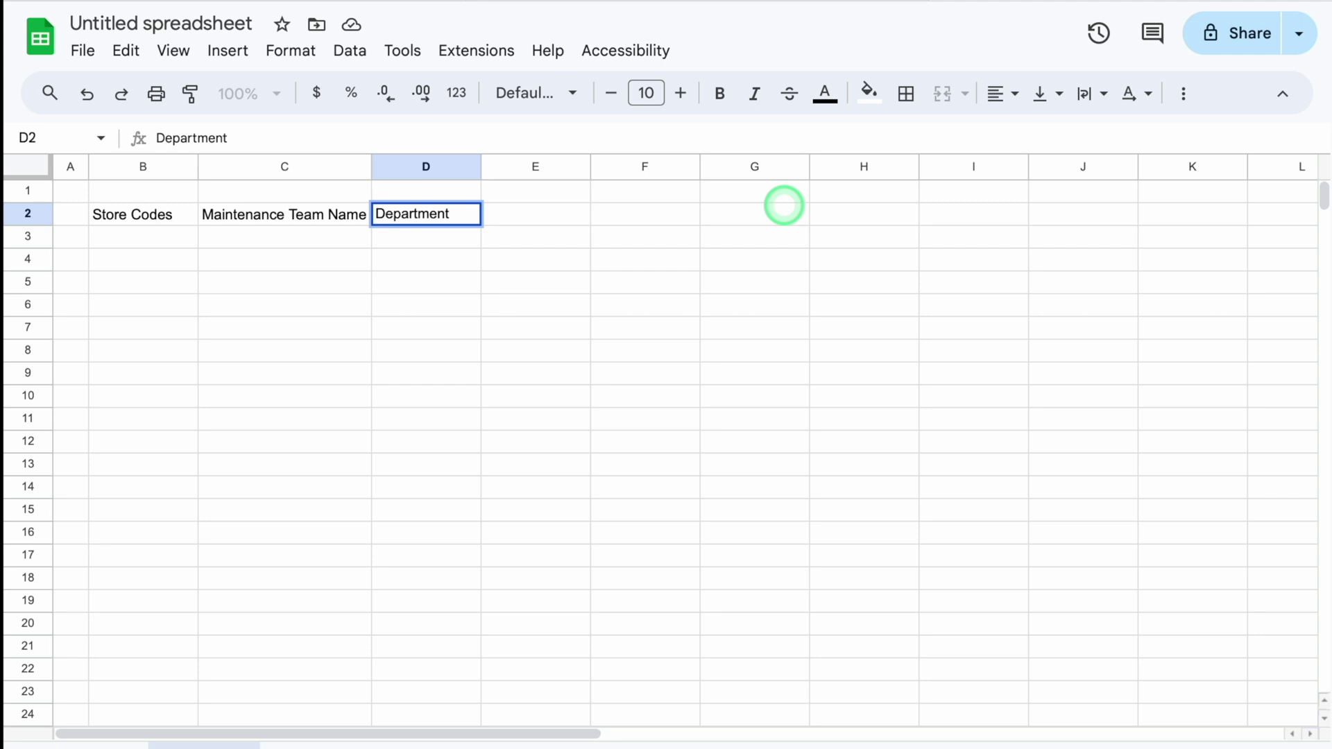
{"action": "key", "text": "Return"}
Step: Format the header cells B2:D2 with centered alignment, a dark blue fill and white text
{"action": "left_click", "coordinate": [161, 215]}
{"action": "left_click_drag", "start_coordinate": [166, 220], "coordinate": [402, 220]}
{"action": "left_click", "coordinate": [1013, 99]}
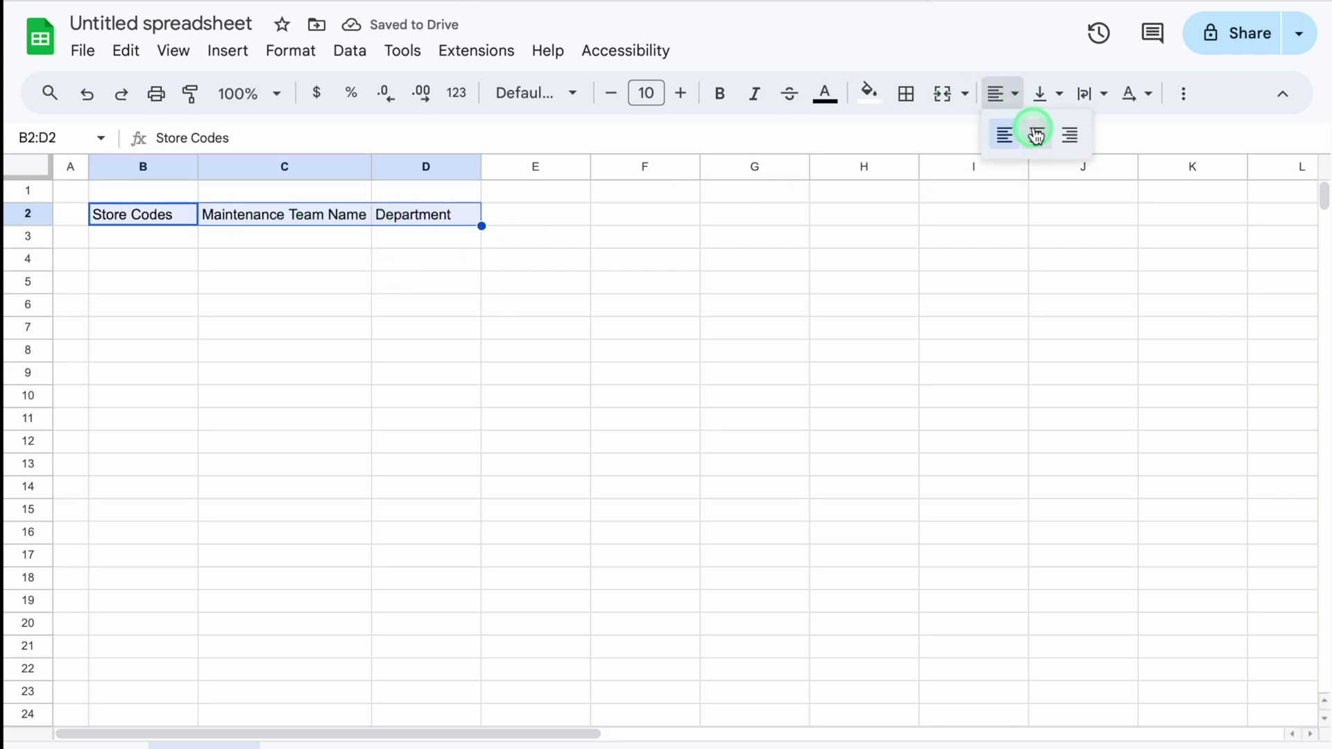
{"action": "left_click", "coordinate": [1037, 135]}
{"action": "left_click", "coordinate": [868, 94]}
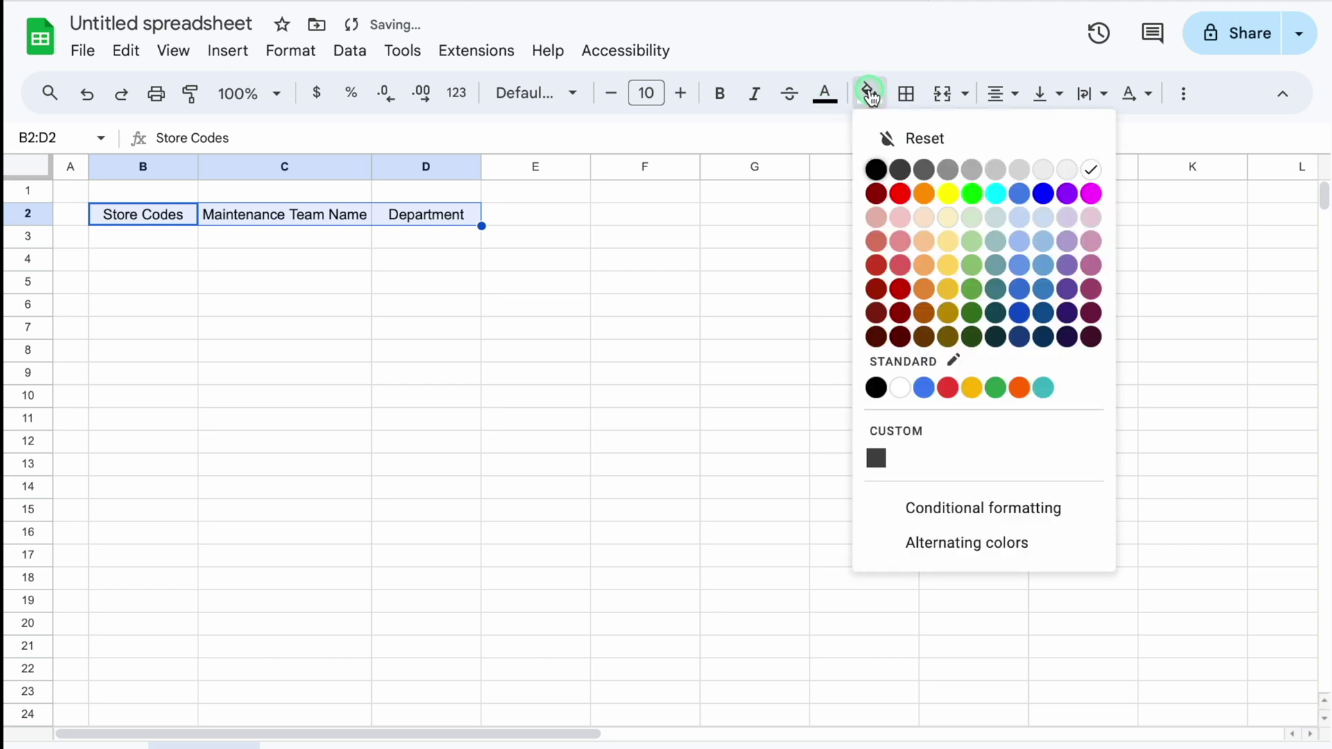
{"action": "left_click", "coordinate": [1018, 313]}
{"action": "left_click", "coordinate": [825, 98]}
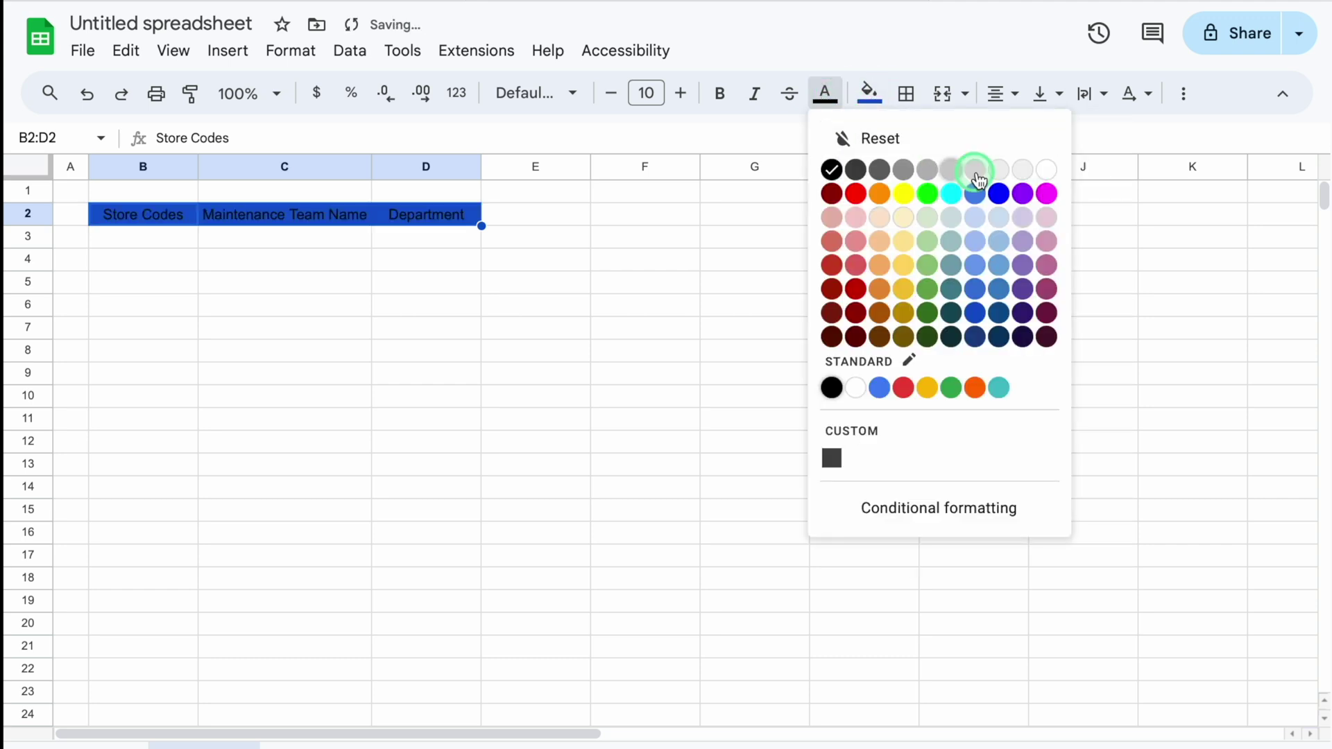
{"action": "left_click", "coordinate": [1046, 170]}
Step: List the store codes S001 to S012 in B3:B14 by filling the series down from S001
{"action": "key", "text": "Down"}
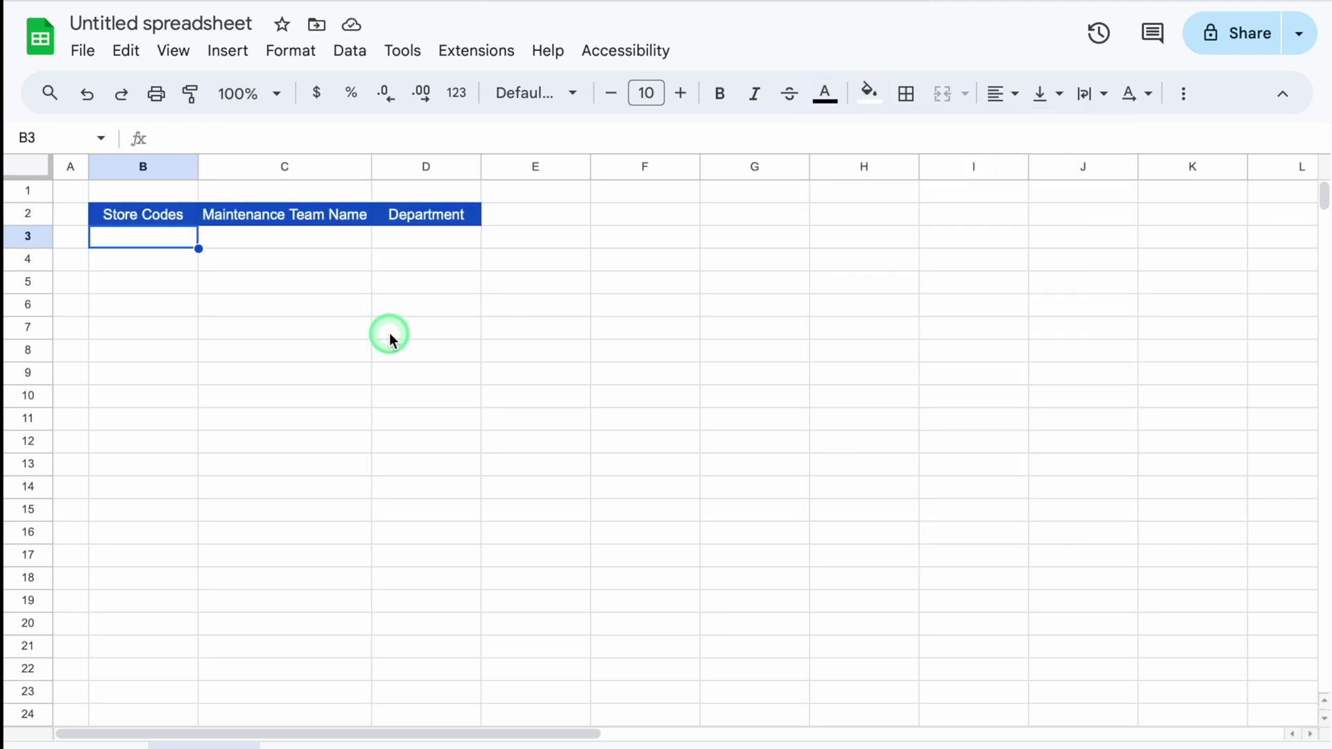
{"action": "type", "text": "S001"}
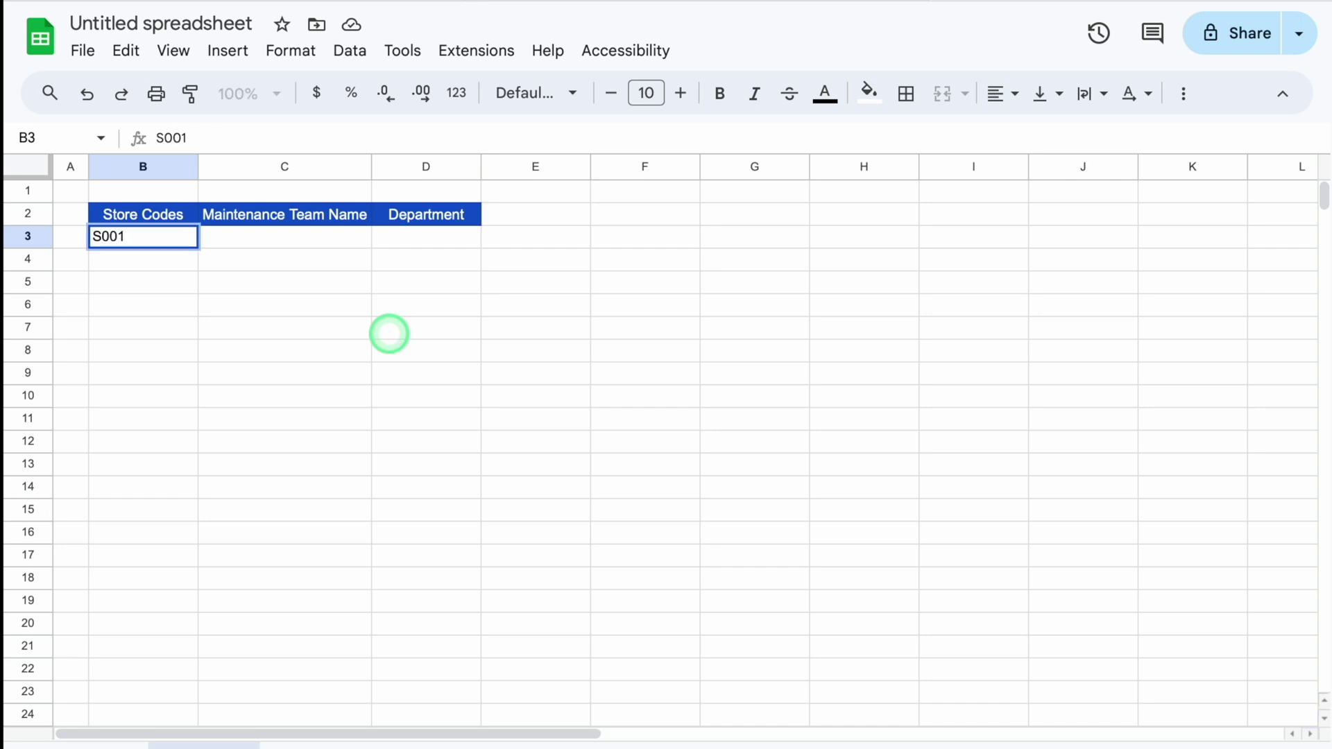
{"action": "key", "text": "Return"}
{"action": "left_click", "coordinate": [193, 242]}
{"action": "left_click_drag", "start_coordinate": [198, 247], "coordinate": [194, 487]}
Step: List the maintenance team names Monk 1 to Monk 12 in C3:C14 by filling the series down from Monk 1
{"action": "left_click", "coordinate": [259, 239]}
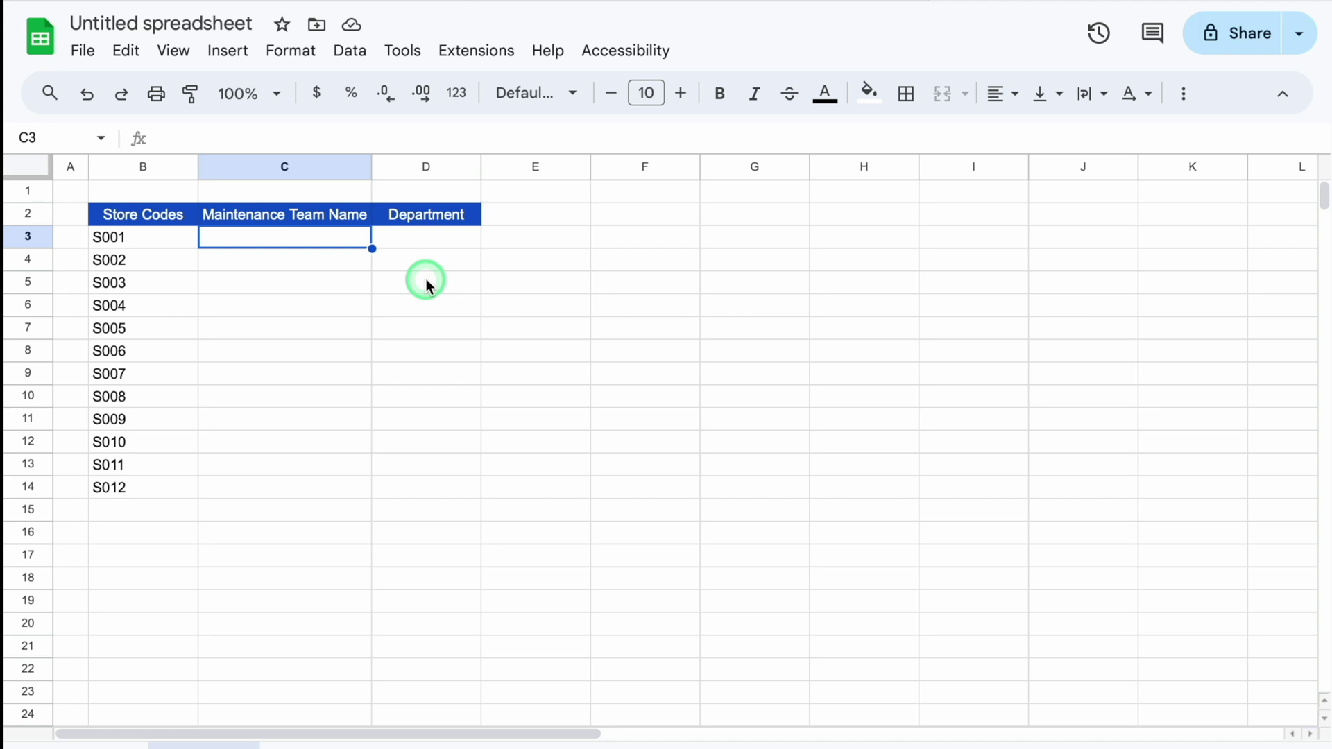
{"action": "type", "text": "Monk 1"}
{"action": "key", "text": "Return"}
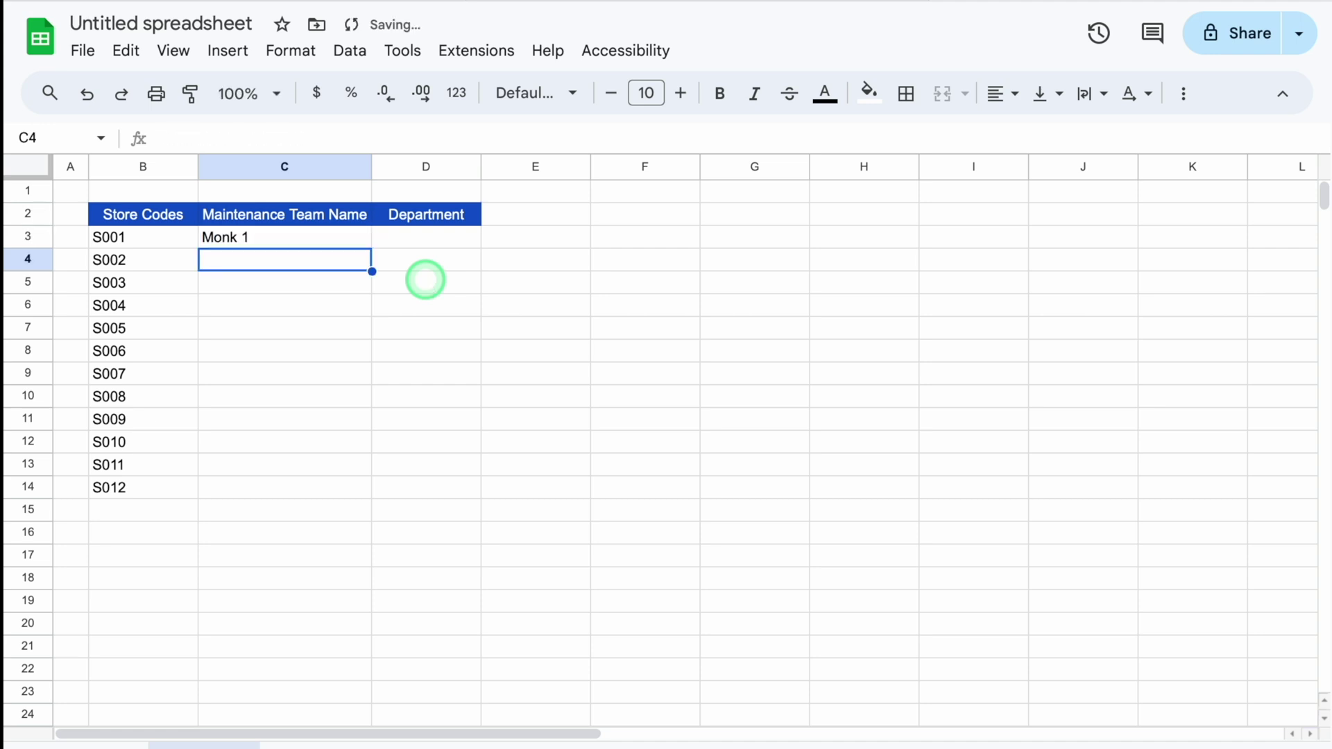
{"action": "left_click", "coordinate": [352, 242]}
{"action": "left_click_drag", "start_coordinate": [372, 249], "coordinate": [358, 483]}
Step: Apply all borders to the settings table B2:D14 and widen the Department column D
{"action": "left_click_drag", "start_coordinate": [142, 214], "coordinate": [447, 487]}
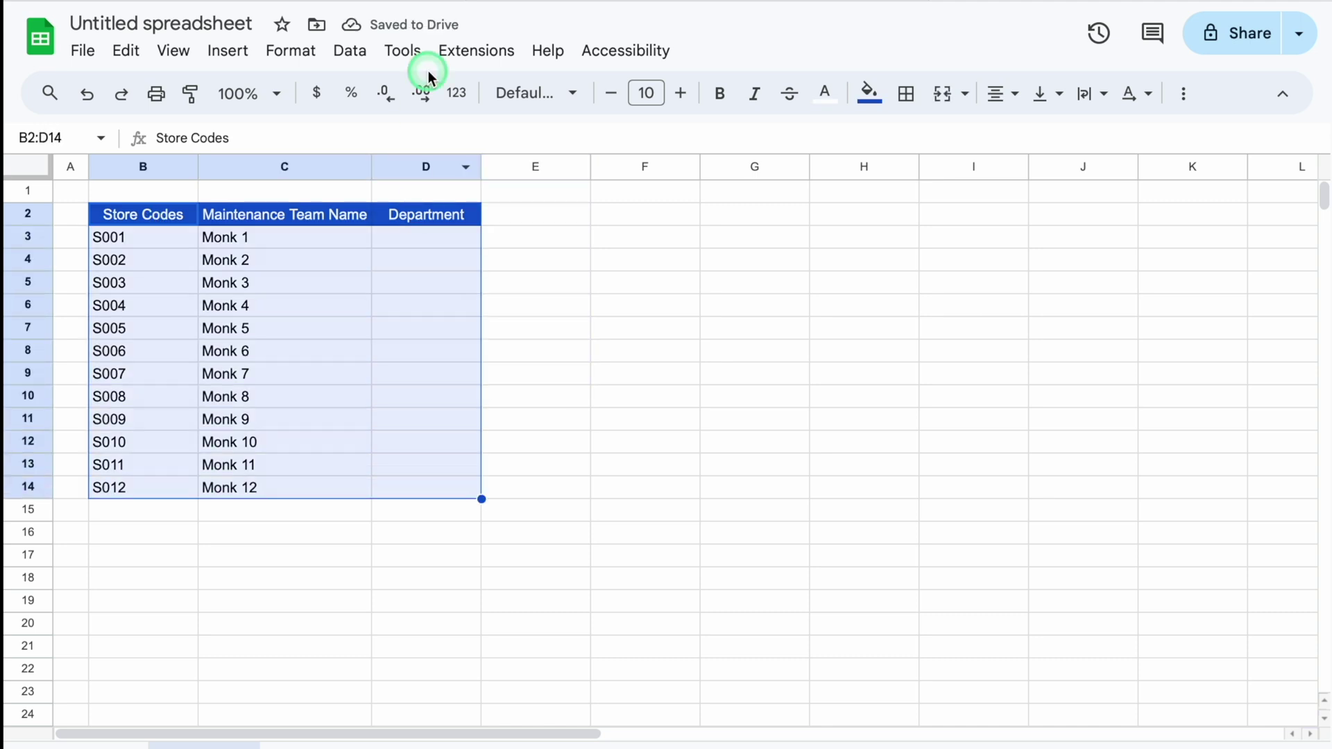
{"action": "left_click", "coordinate": [906, 93]}
{"action": "left_click", "coordinate": [917, 141]}
{"action": "left_click_drag", "start_coordinate": [481, 166], "coordinate": [539, 168]}
Step: Fill D3:D14 with departments in order: Chiller, Freezer, AC twice, General Maintenance four times, Electrical twice and IT twice
{"action": "left_click", "coordinate": [472, 241]}
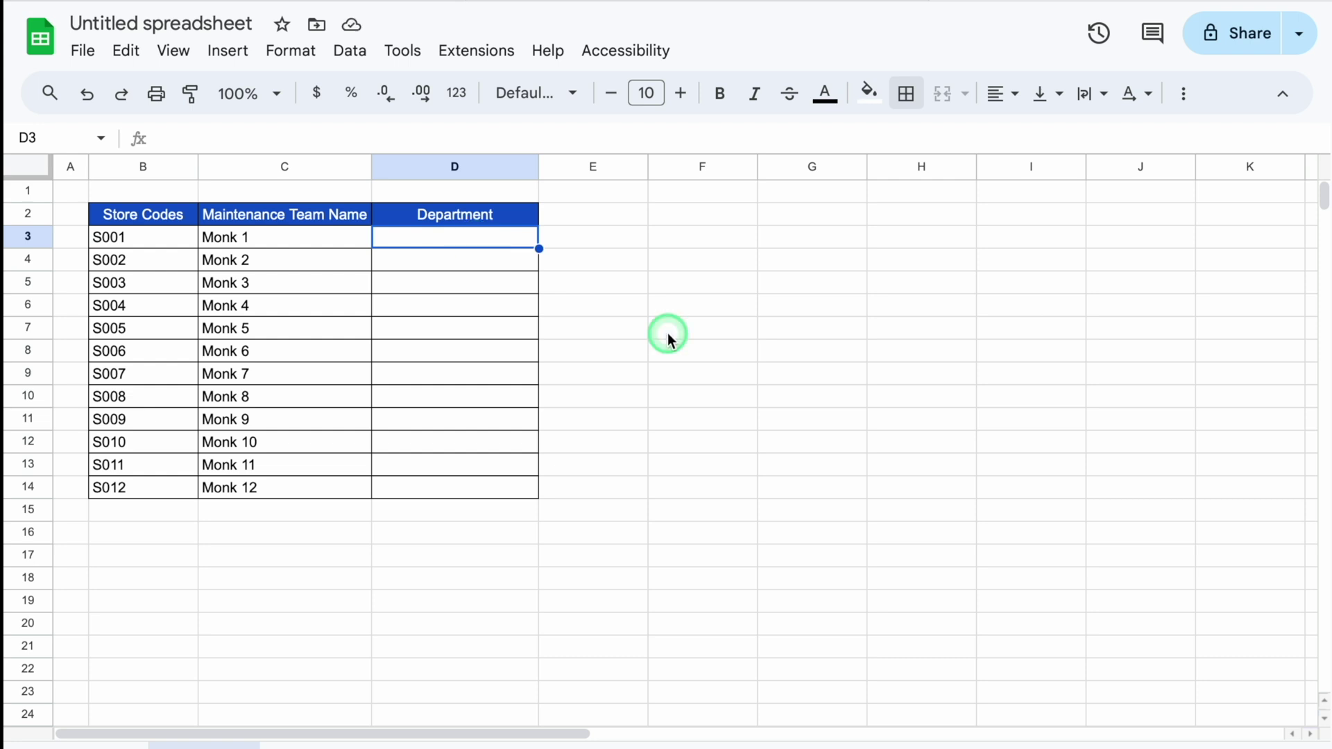
{"action": "type", "text": "Chiller Freezer AC AC General Maintenance General Maintenance General Maintenance General Maintenance Electrical Electrical IT IT"}
{"action": "left_click", "coordinate": [812, 351]}
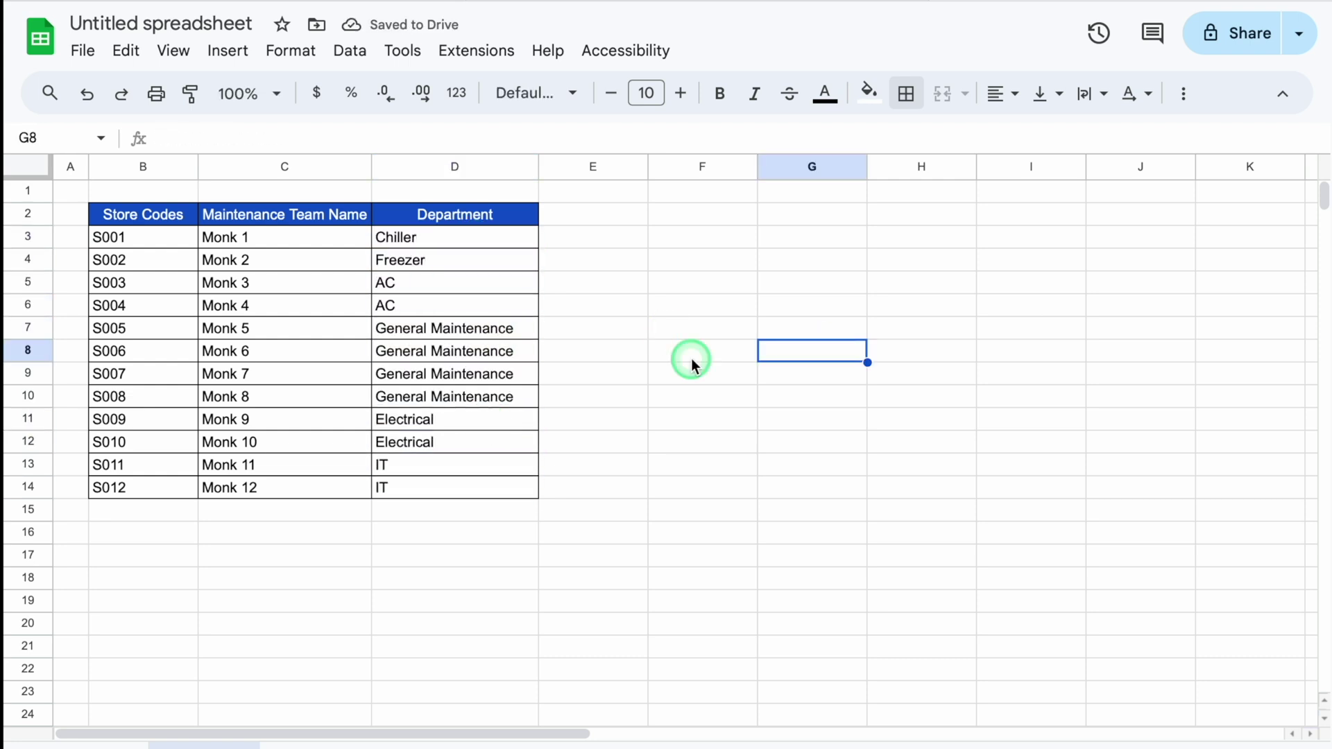
Step: Hide the gridlines on the Settings sheet
{"action": "left_click", "coordinate": [174, 51]}
{"action": "mouse_move", "coordinate": [322, 89]}
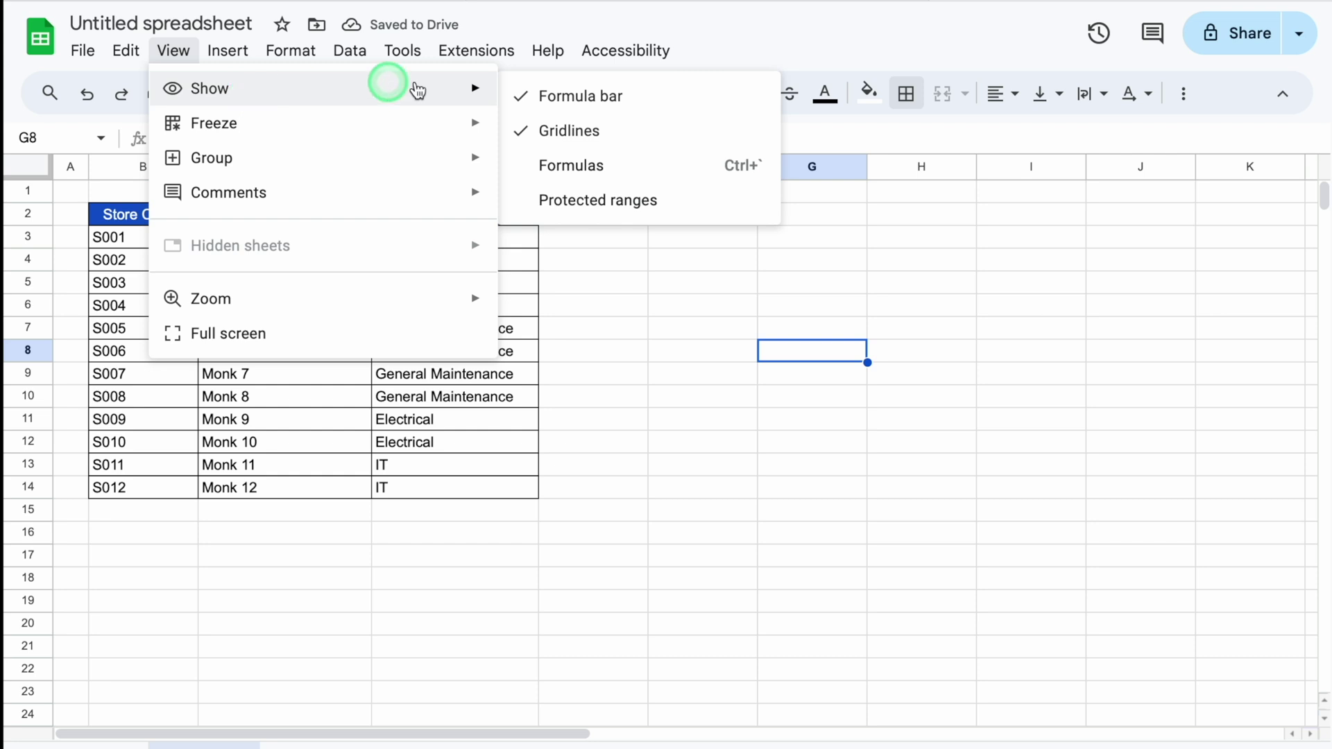
{"action": "left_click", "coordinate": [555, 131]}
{"action": "left_click", "coordinate": [628, 492]}
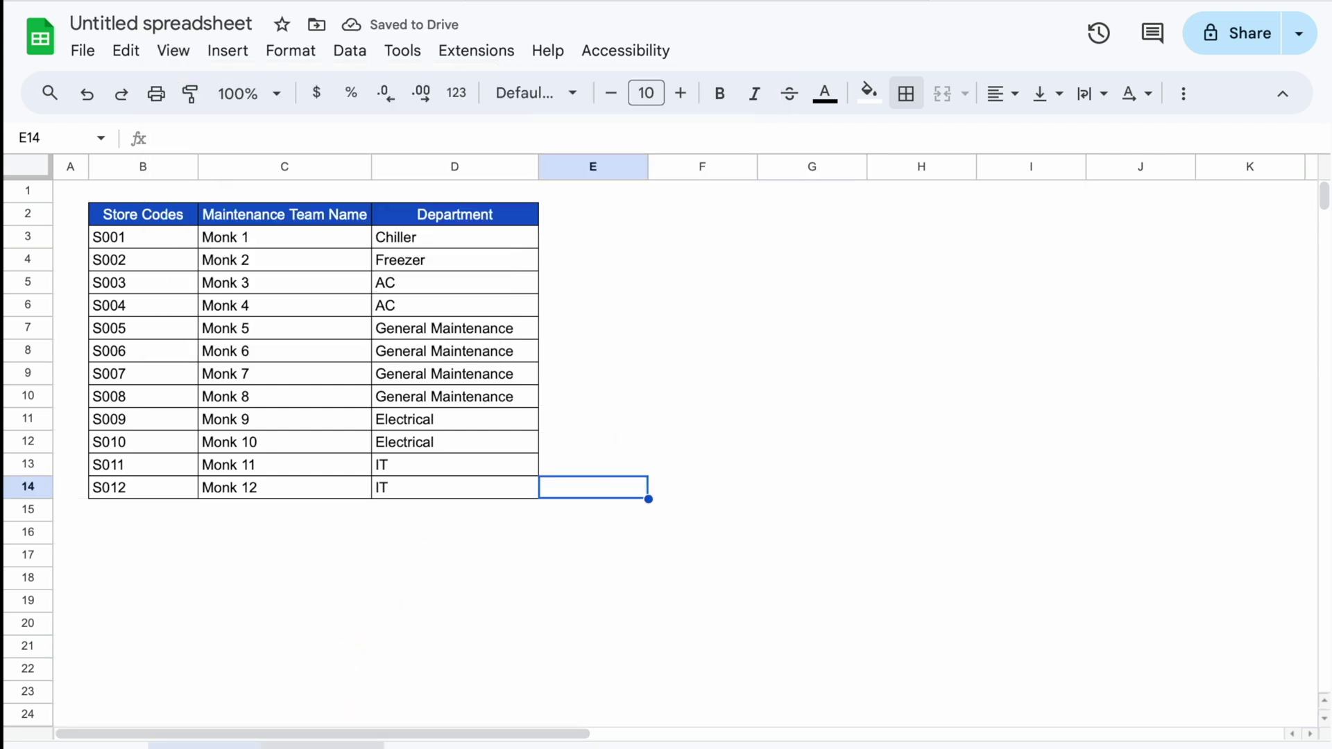
Step: Number the Log Sheet rows 1 to 17 in the Sl. No. cells B5:B21 and center the numbers horizontally
{"action": "left_click", "coordinate": [321, 744]}
{"action": "left_click", "coordinate": [164, 320]}
{"action": "type", "text": "1"}
{"action": "left_click", "coordinate": [201, 388]}
{"action": "left_click", "coordinate": [154, 323]}
{"action": "double_click", "coordinate": [166, 330]}
{"action": "type", "text": "2"}
{"action": "key", "text": "Return"}
{"action": "left_click_drag", "start_coordinate": [164, 319], "coordinate": [187, 671]}
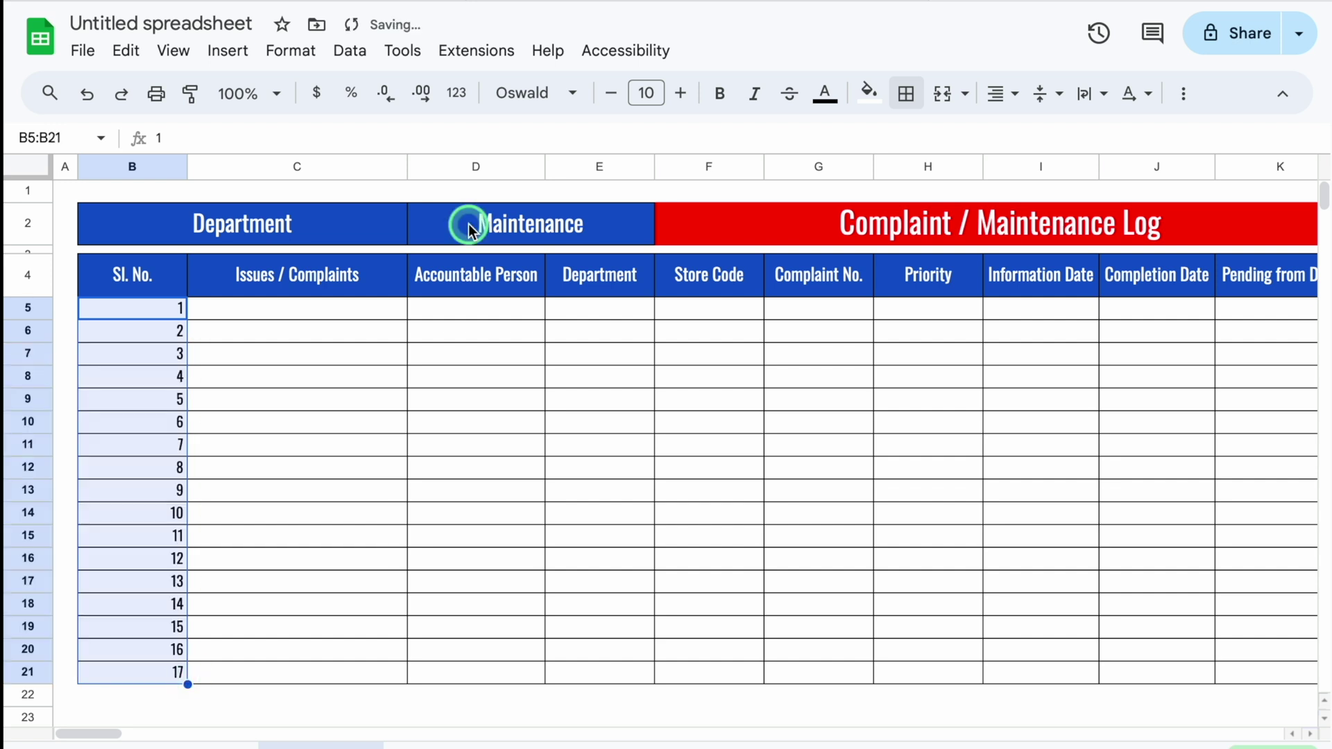
{"action": "left_click", "coordinate": [1016, 94]}
{"action": "left_click", "coordinate": [1036, 135]}
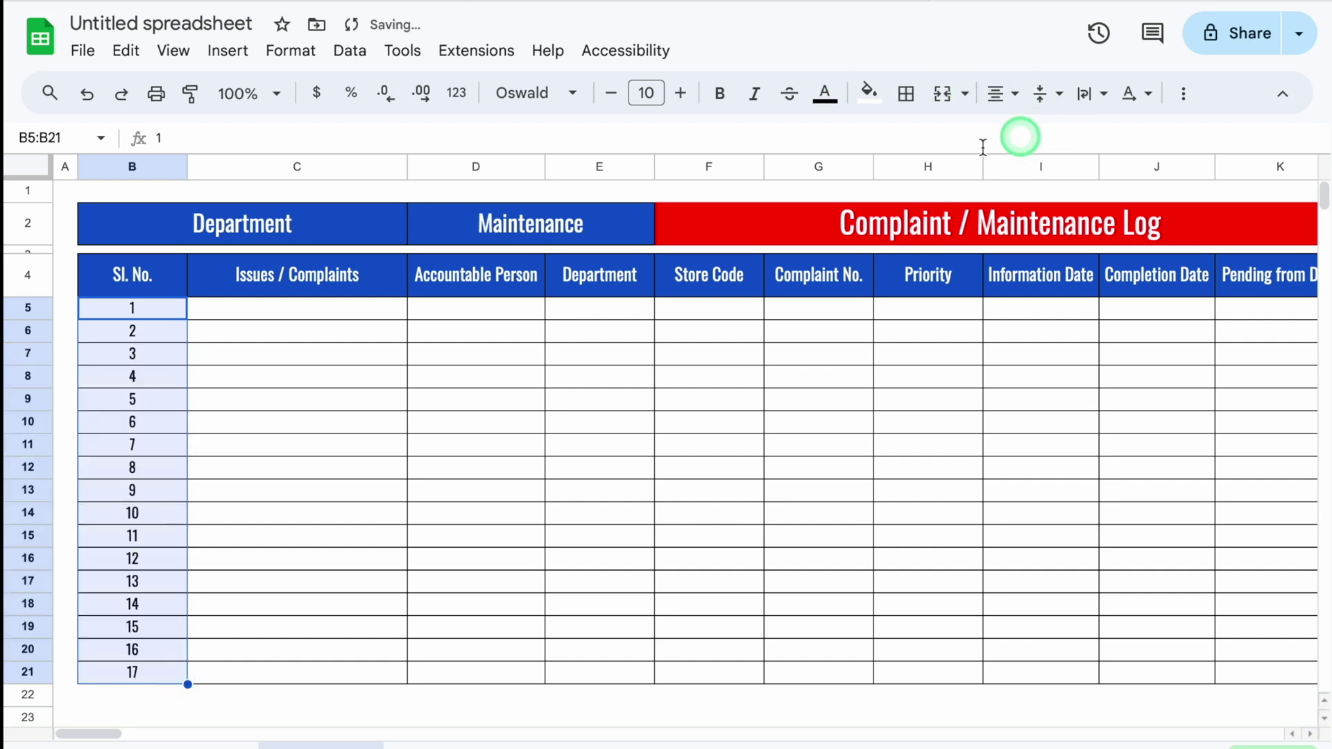
Step: Enter the issues "Kitchen AC not working", "Big Chiller not working" and "2 Tubelights needs to be changed" in C5:C7
{"action": "key", "text": "Right"}
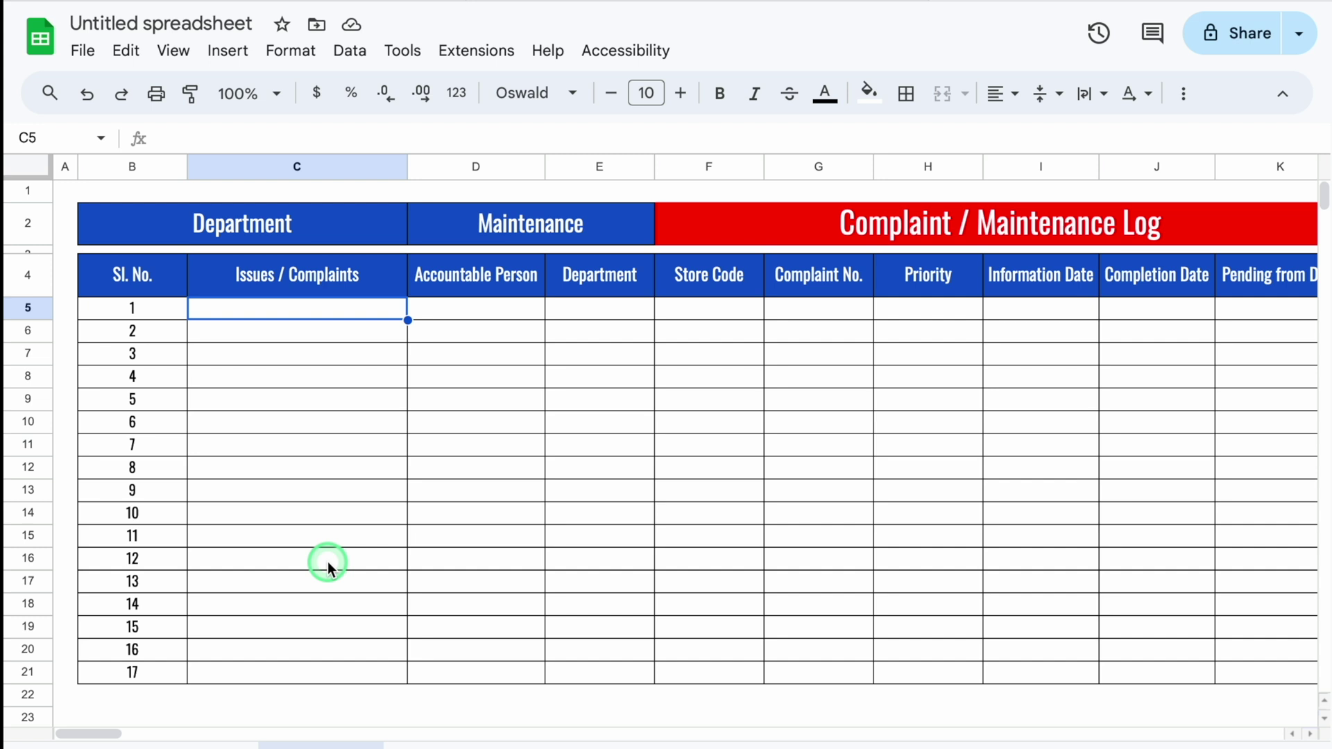
{"action": "type", "text": "Kitchen AC not working"}
{"action": "key", "text": "Return"}
{"action": "type", "text": "Big Chiller not working"}
{"action": "key", "text": "Return"}
{"action": "type", "text": "2 Tubelights needs to be changed"}
{"action": "key", "text": "Return"}
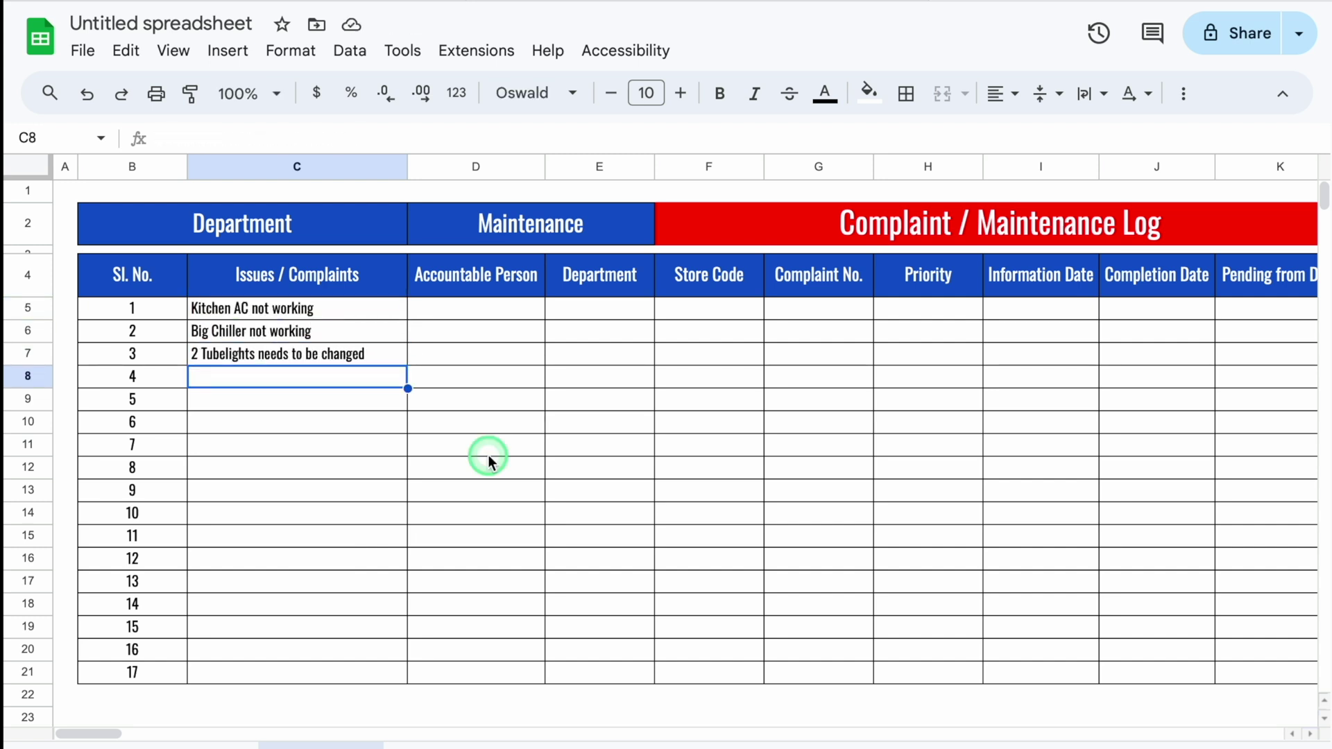
Step: Add a data validation rule to the Accountable Person cells D5:D21 with the criteria Dropdown (from a range)
{"action": "left_click", "coordinate": [513, 306]}
{"action": "left_click_drag", "start_coordinate": [513, 308], "coordinate": [501, 668]}
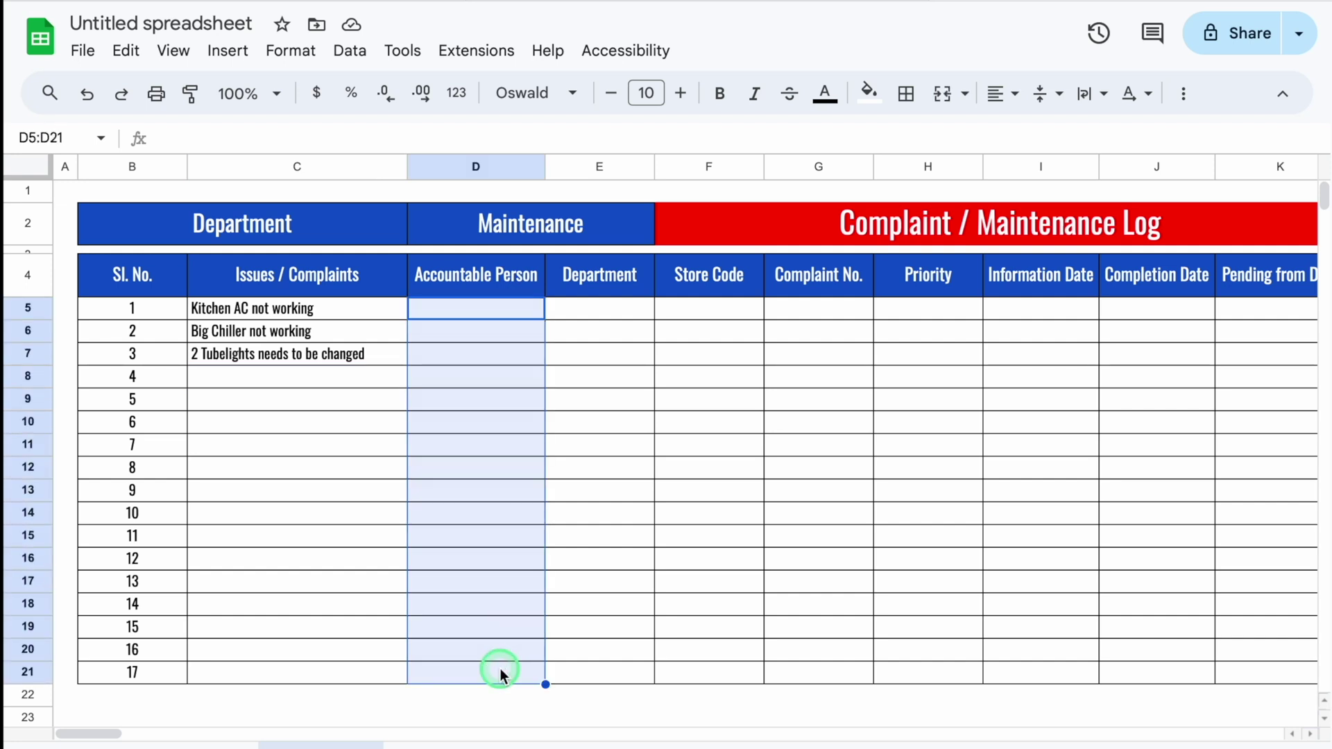
{"action": "left_click", "coordinate": [350, 52]}
{"action": "left_click", "coordinate": [448, 492]}
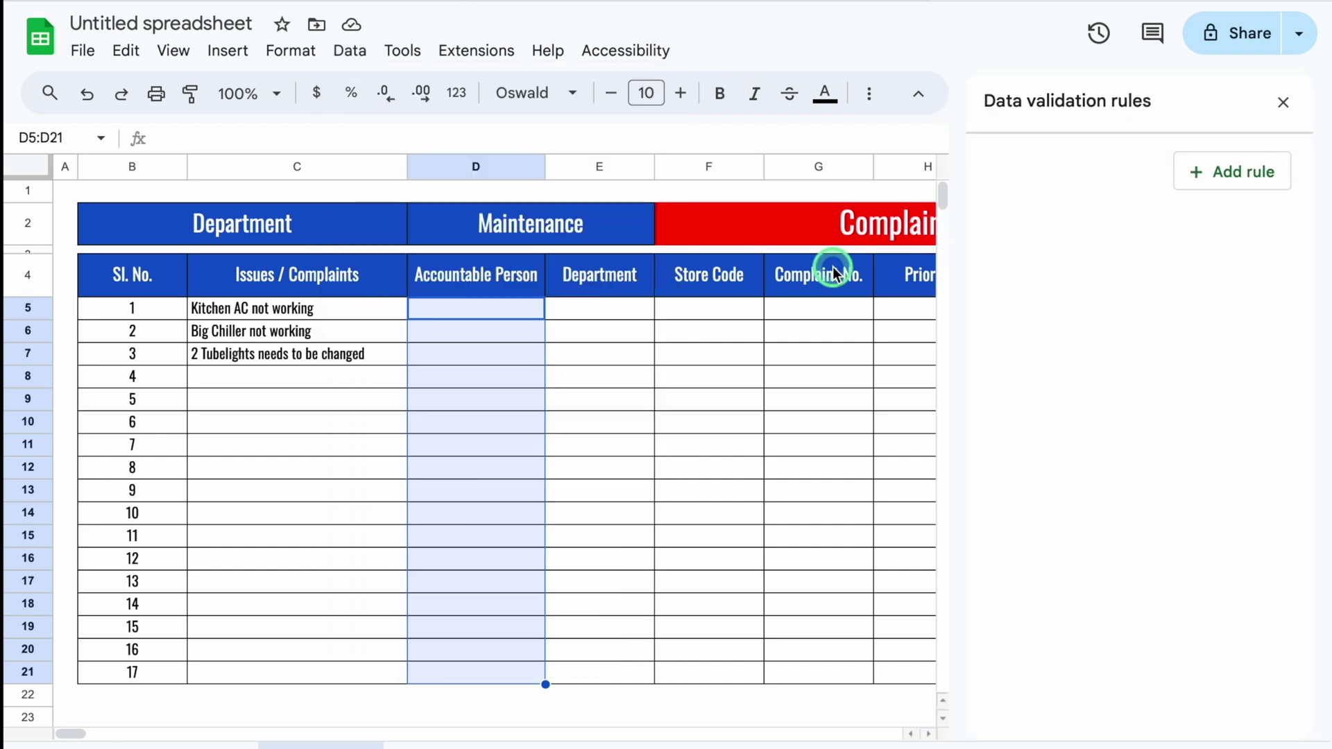
{"action": "left_click", "coordinate": [1247, 177]}
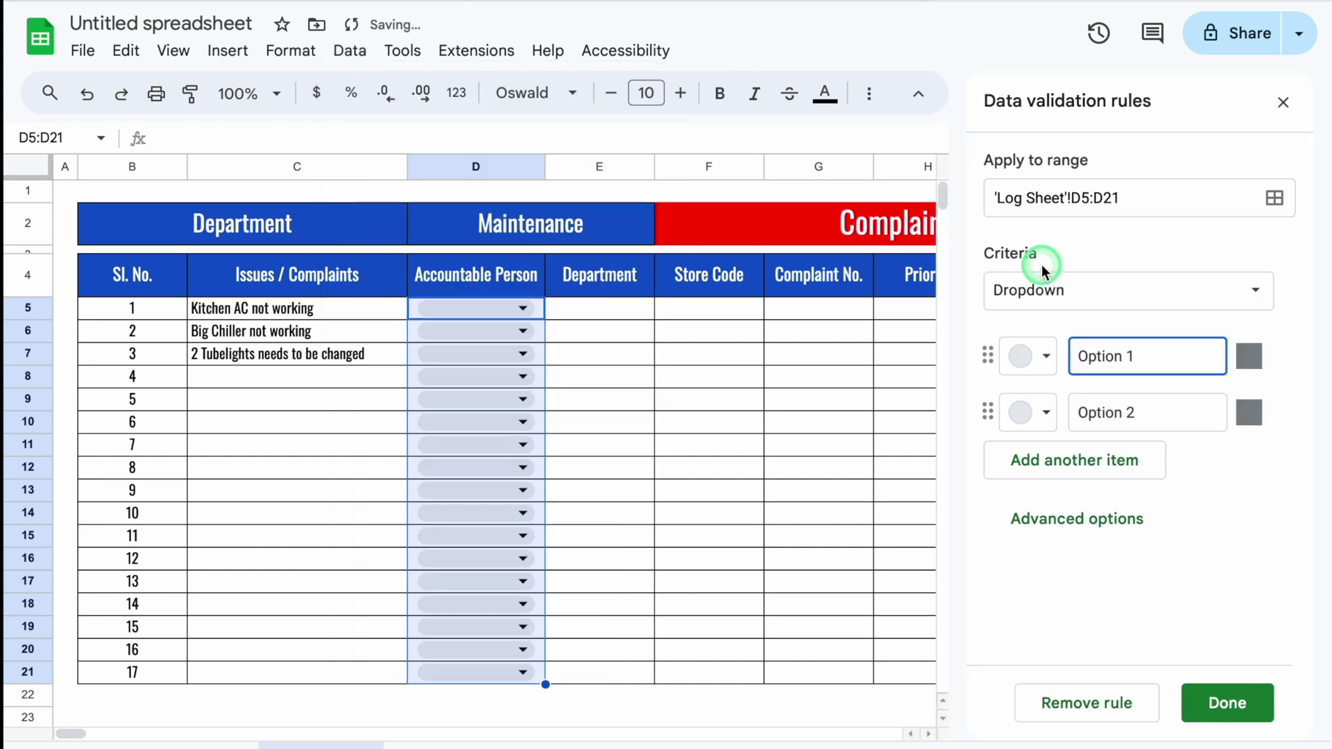
{"action": "left_click", "coordinate": [1257, 296]}
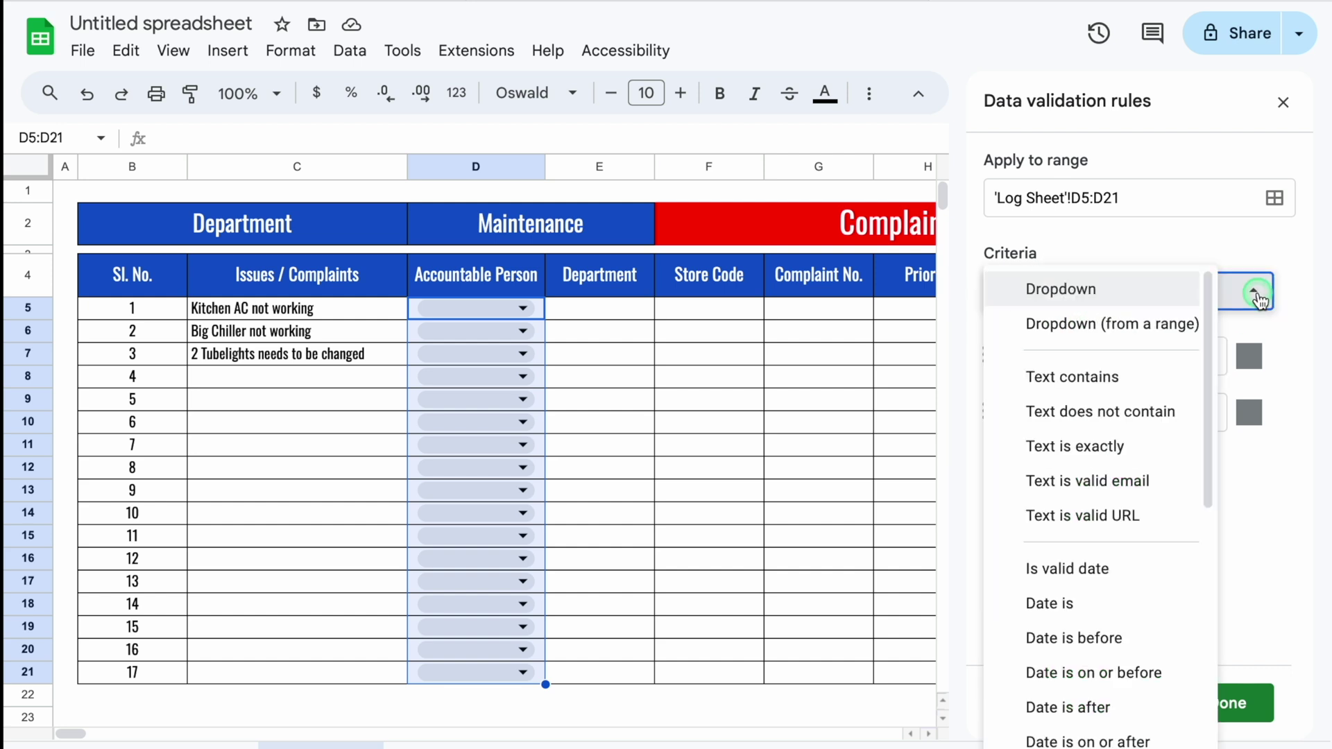
{"action": "left_click", "coordinate": [1155, 329]}
Step: Set the source range of the Accountable Person dropdown to the team names in Settings!C3:C14
{"action": "left_click", "coordinate": [1064, 355]}
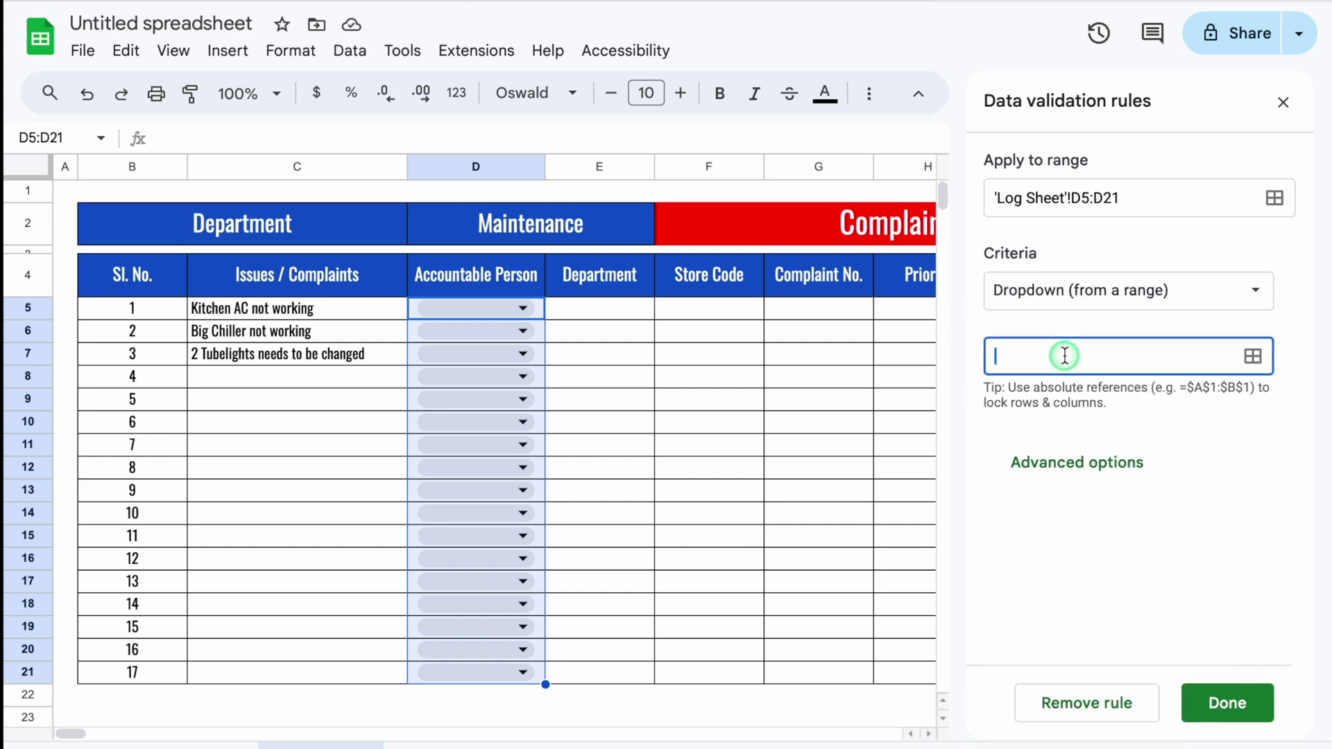
{"action": "left_click", "coordinate": [192, 745]}
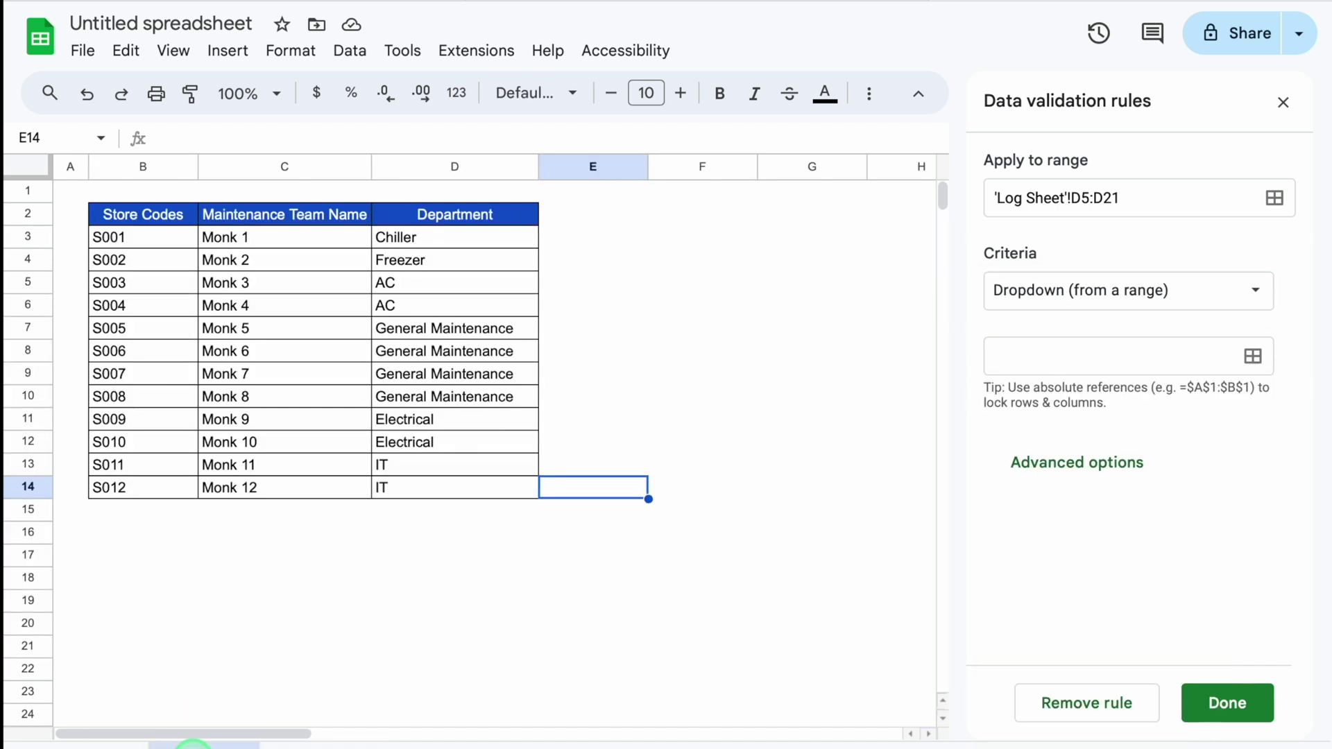
{"action": "left_click", "coordinate": [1065, 358]}
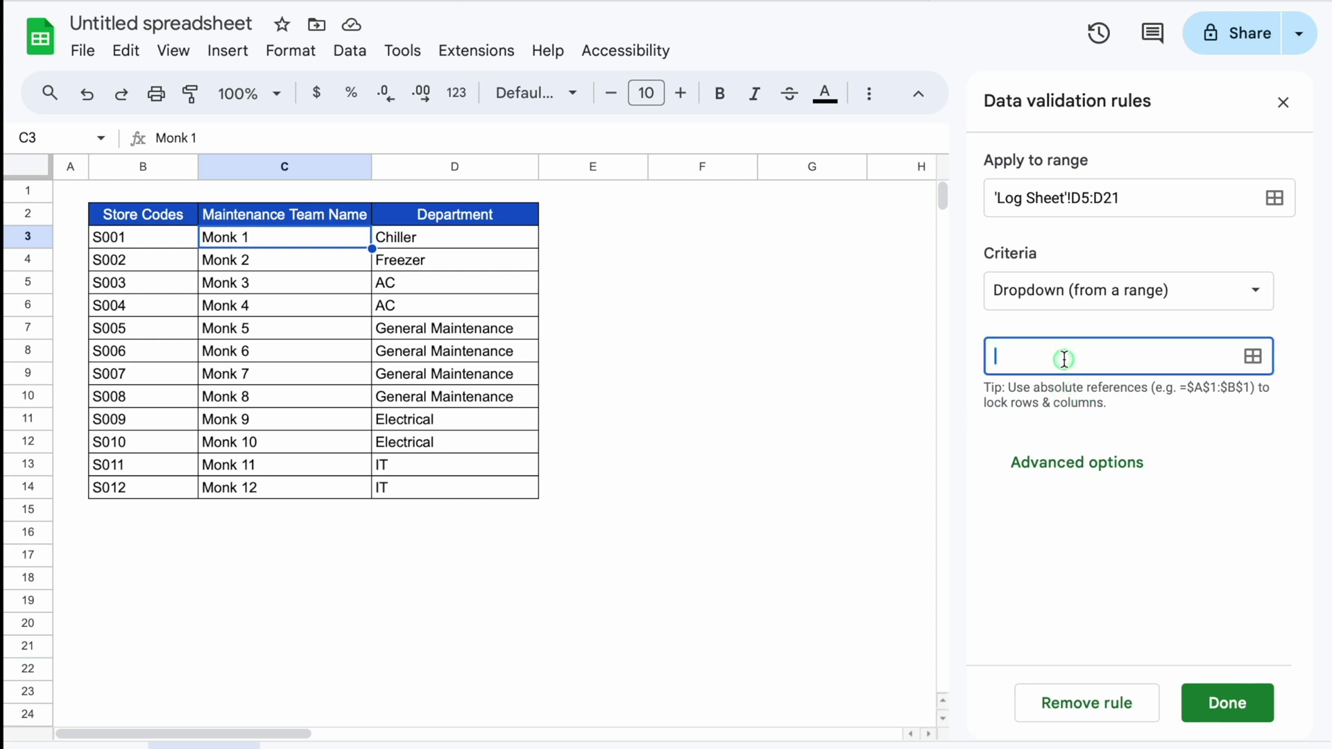
{"action": "left_click", "coordinate": [313, 239]}
{"action": "left_click_drag", "start_coordinate": [314, 242], "coordinate": [313, 481]}
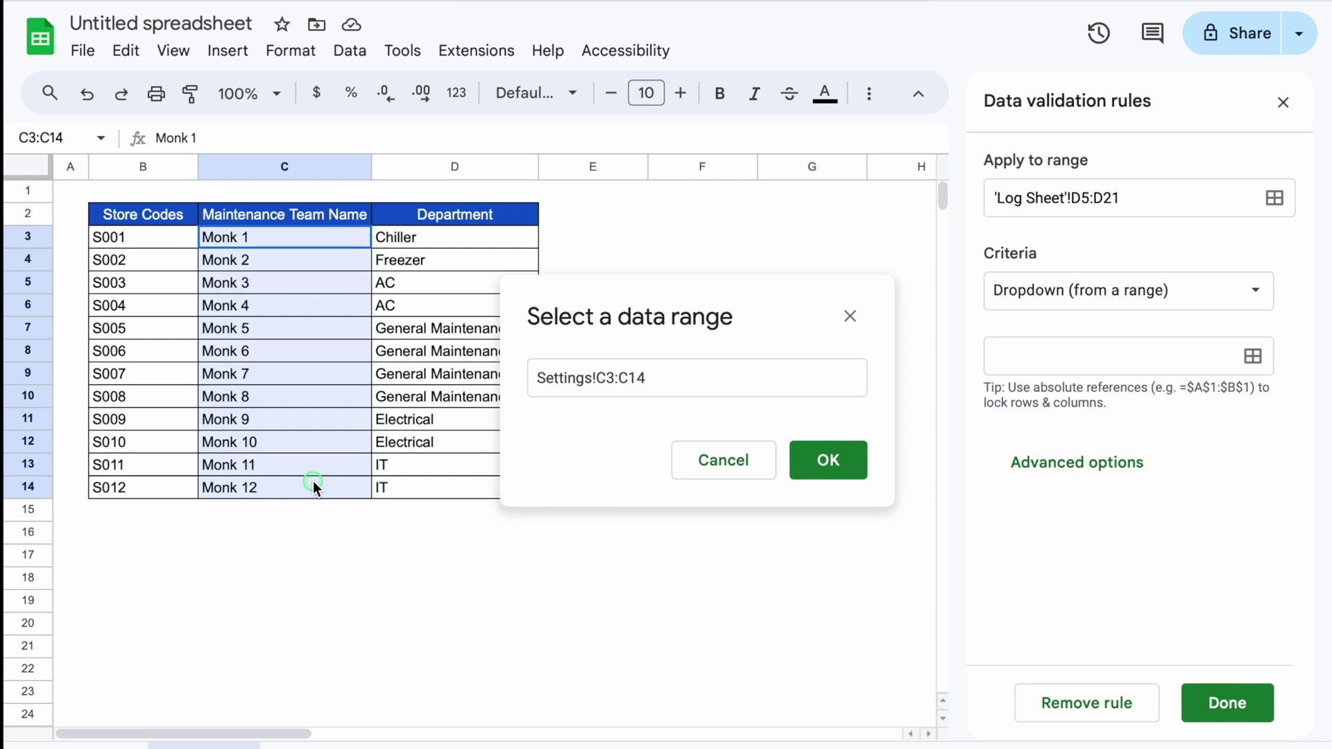
{"action": "left_click", "coordinate": [828, 461]}
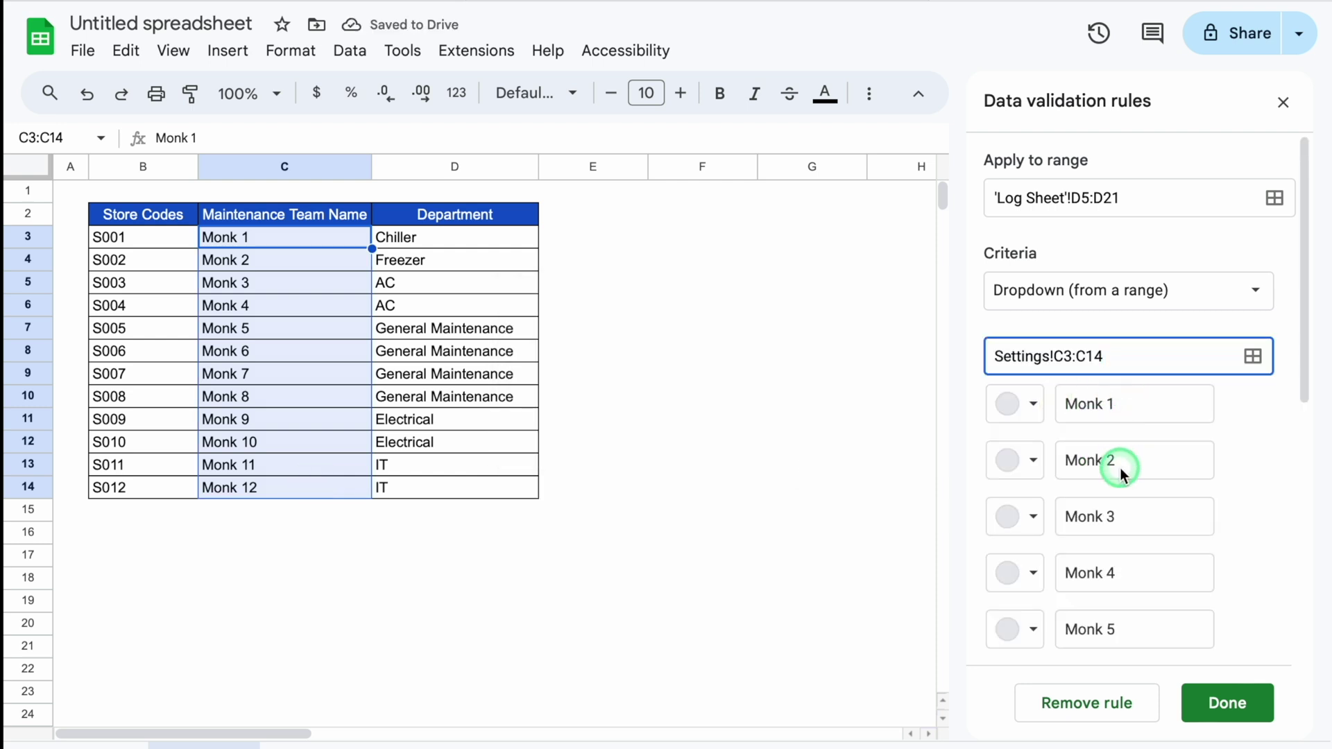
Step: Set the dropdown's display style to Plain text in the advanced options, then save the rule and close the data validation settings
{"action": "left_click_drag", "start_coordinate": [1307, 478], "coordinate": [1311, 618]}
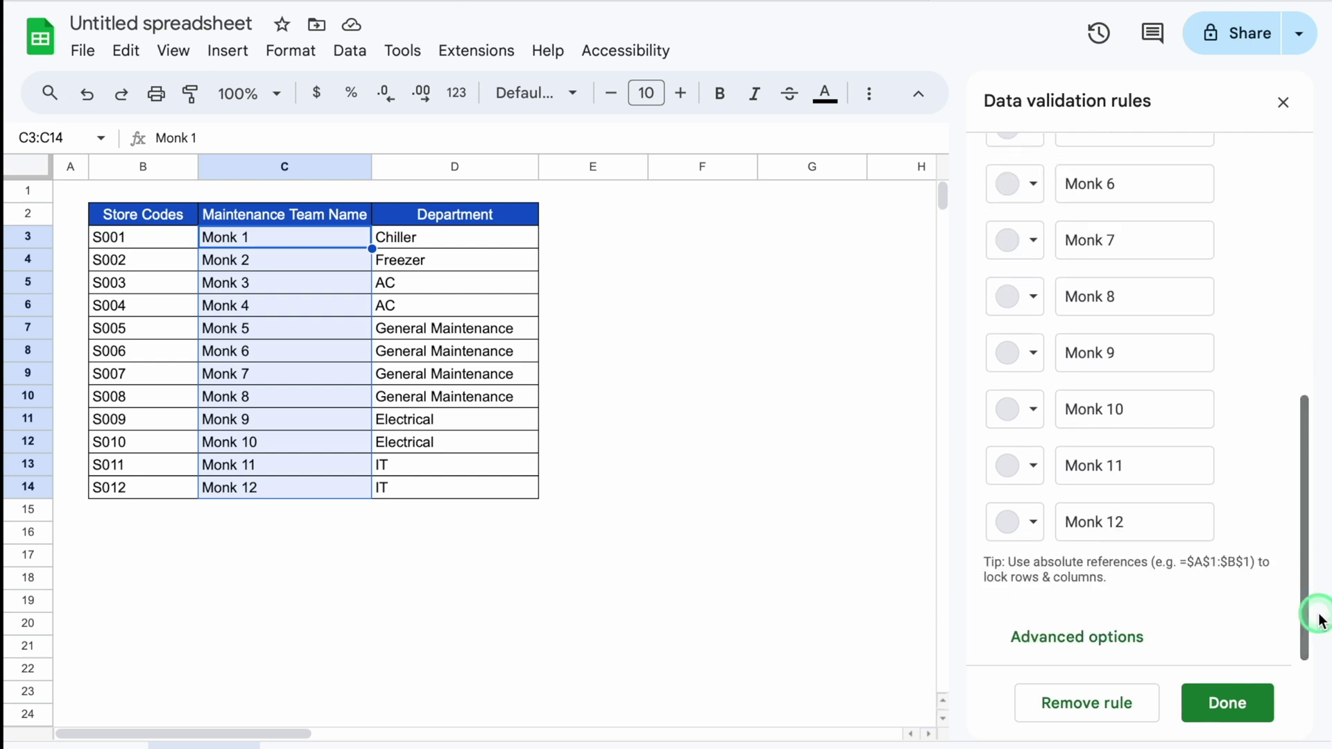
{"action": "left_click", "coordinate": [1105, 636]}
{"action": "left_click_drag", "start_coordinate": [1302, 375], "coordinate": [1053, 534]}
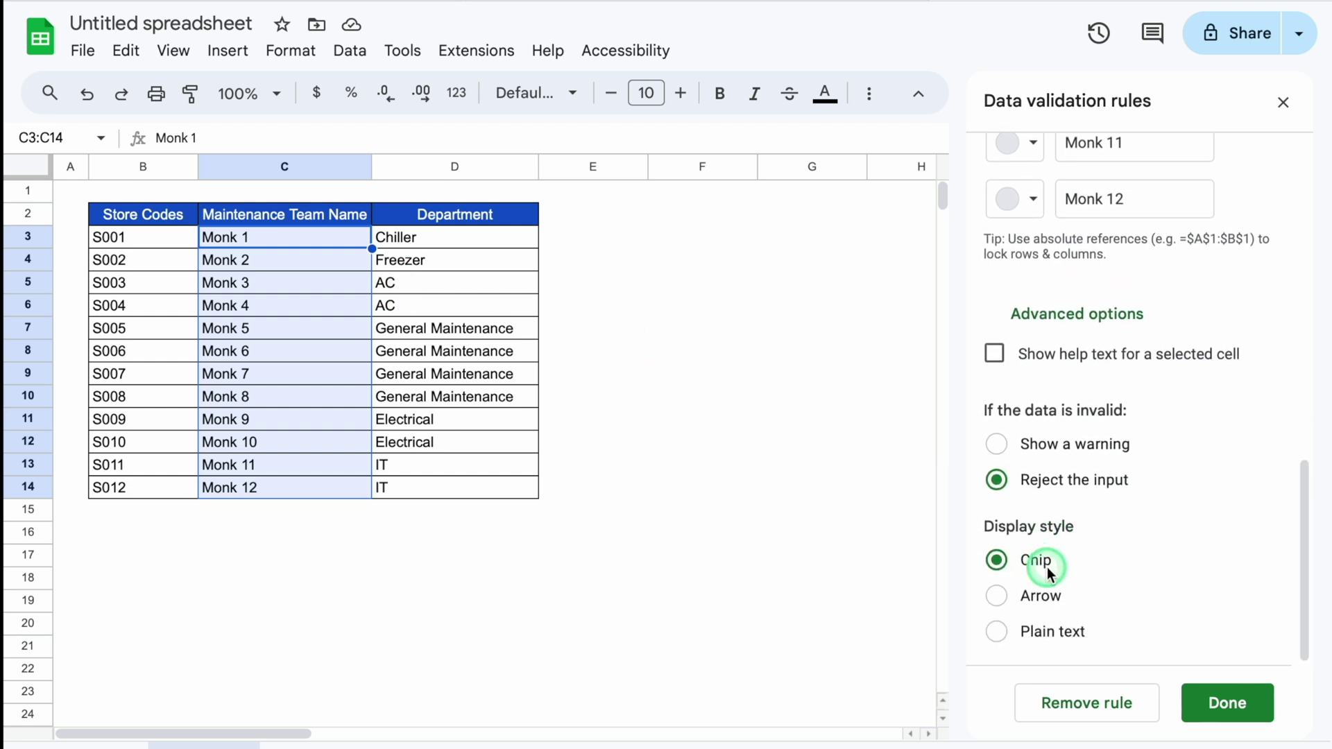
{"action": "left_click", "coordinate": [997, 632]}
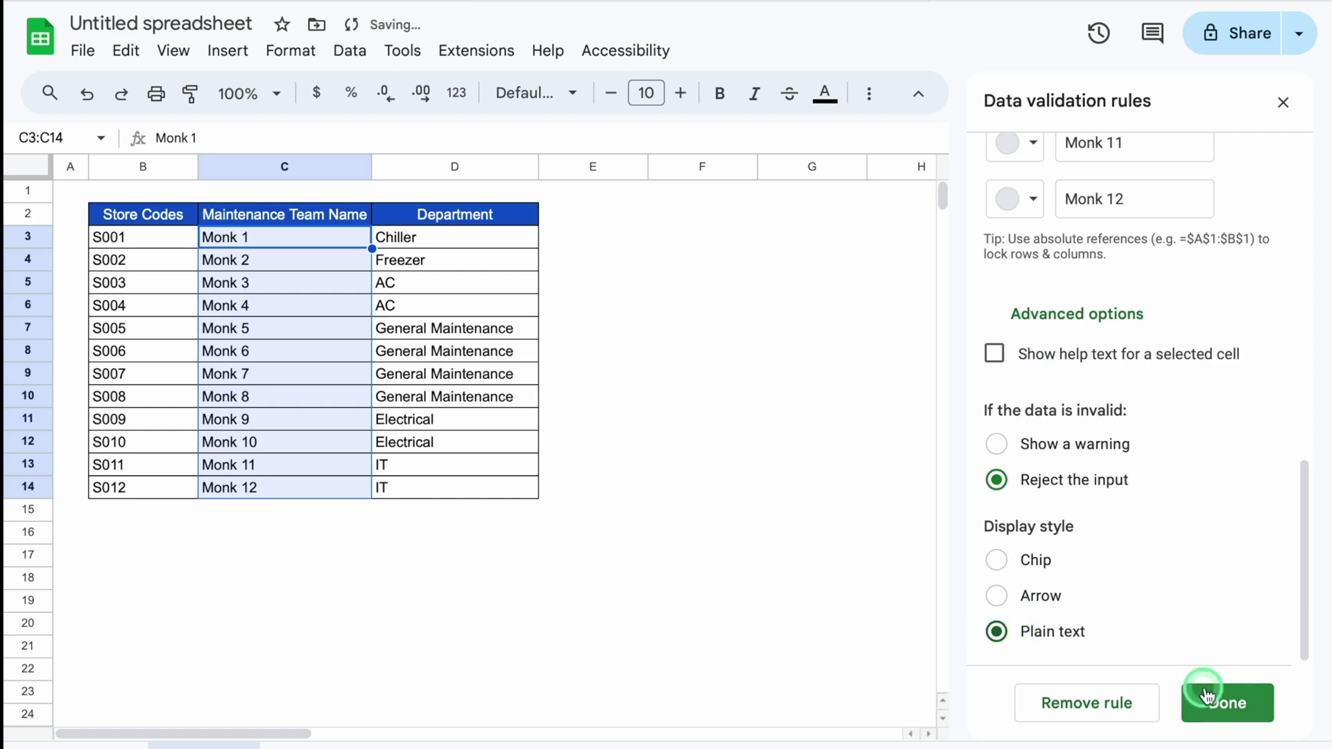
{"action": "left_click", "coordinate": [1228, 703]}
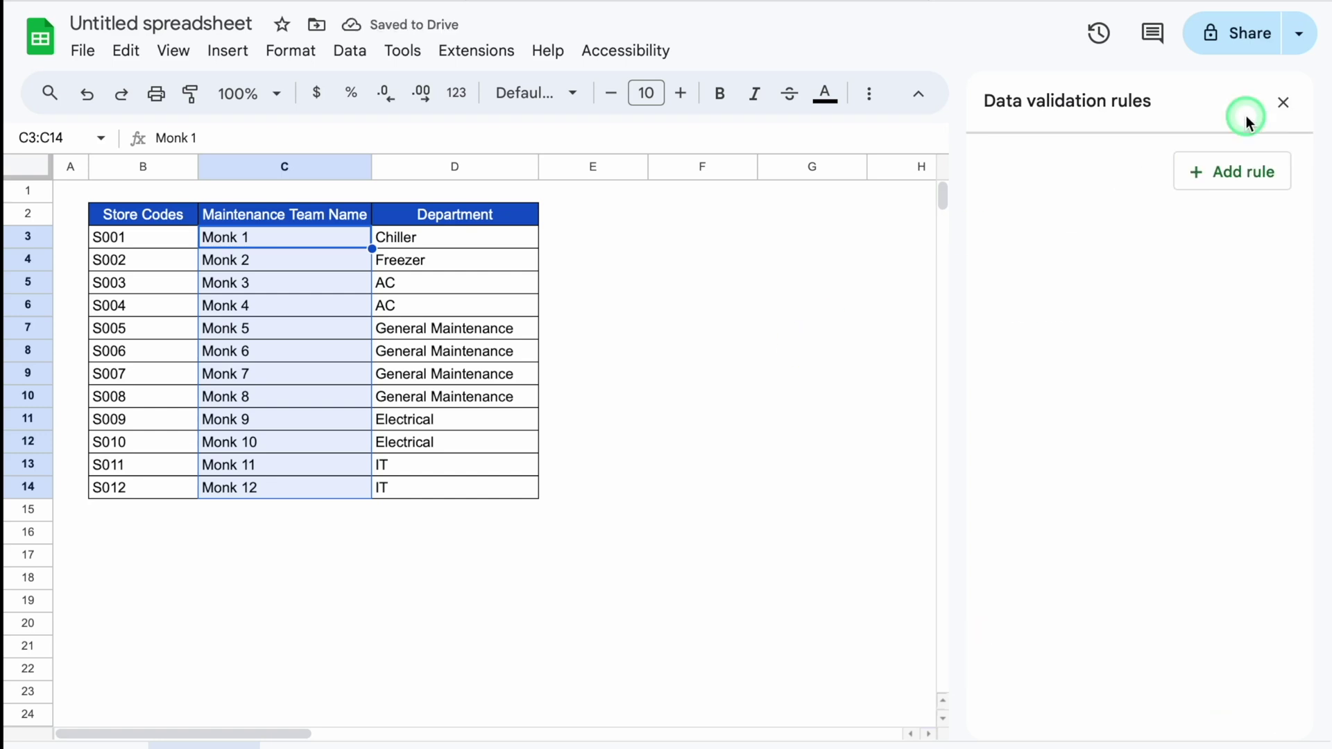
{"action": "left_click", "coordinate": [1282, 100]}
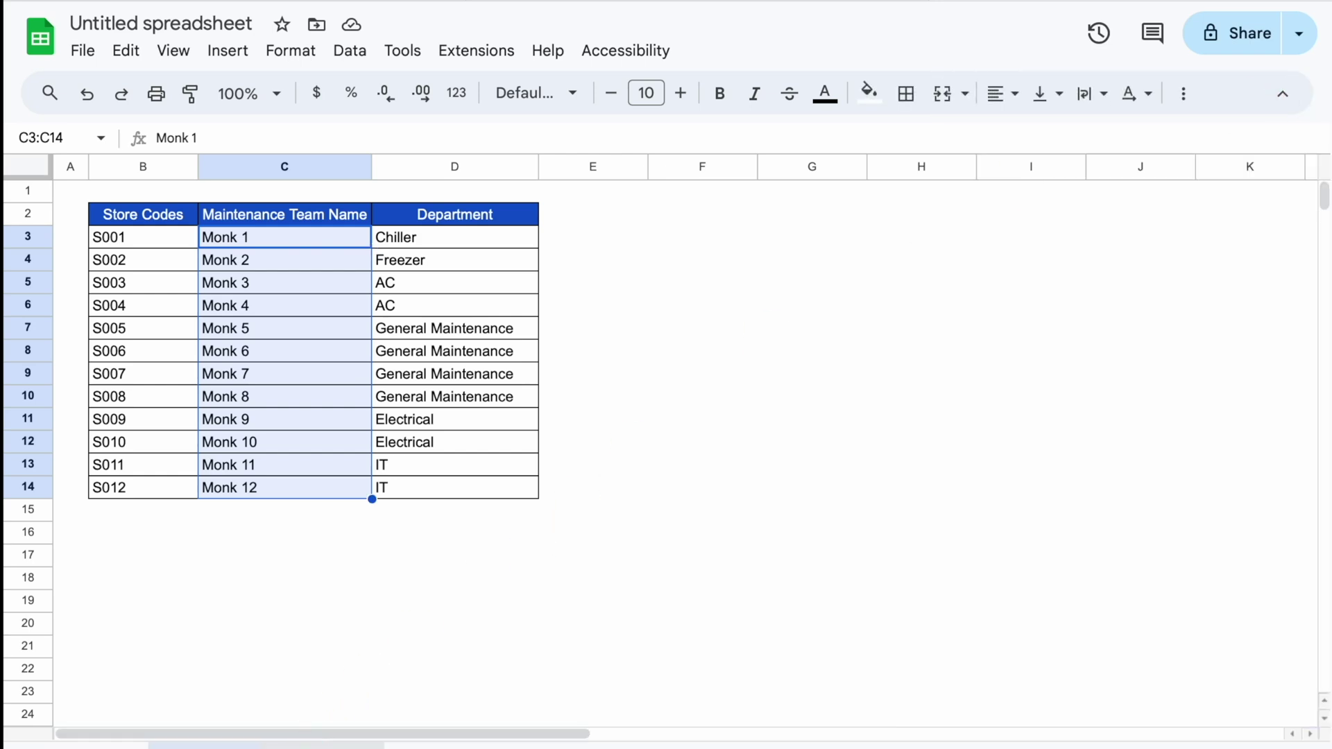
Step: On the Log Sheet, choose Monk 2, Monk 3 and Monk 7 as accountable persons in D5, D6 and D7
{"action": "left_click", "coordinate": [319, 746]}
{"action": "left_click", "coordinate": [580, 311]}
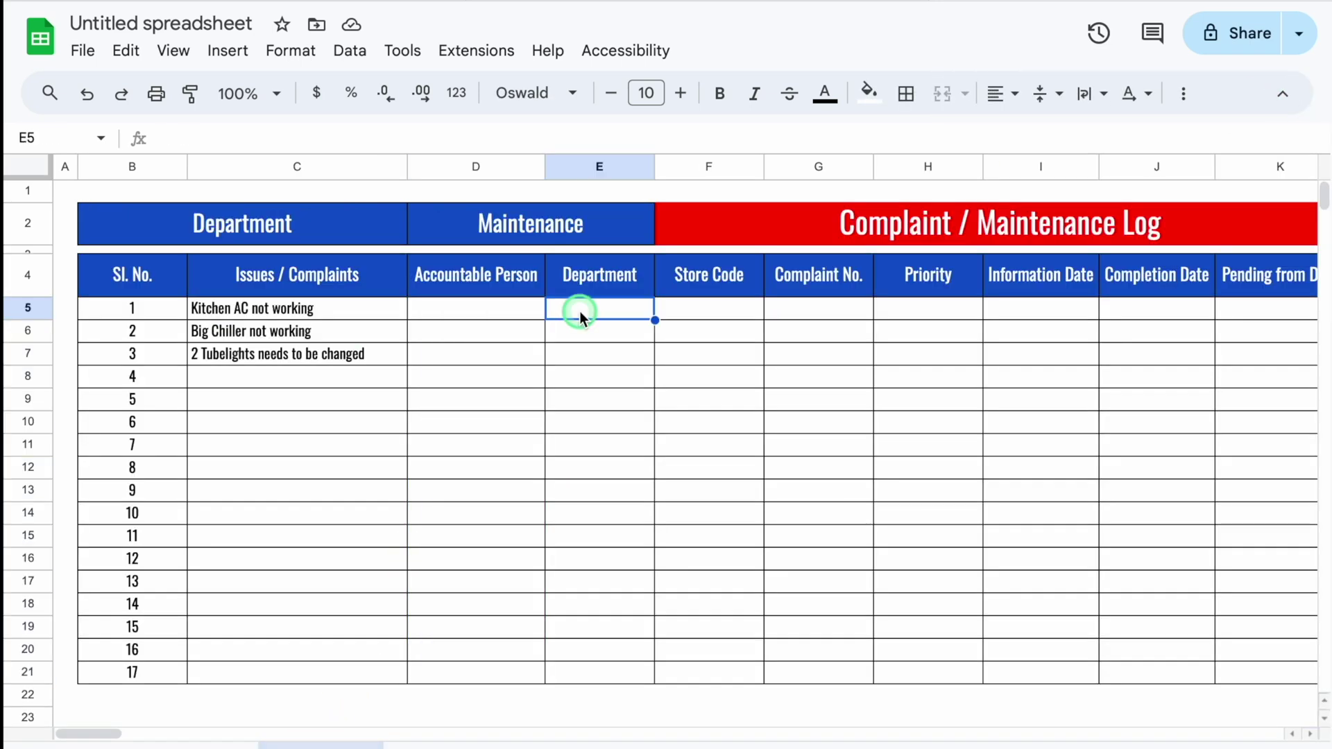
{"action": "left_click", "coordinate": [503, 309]}
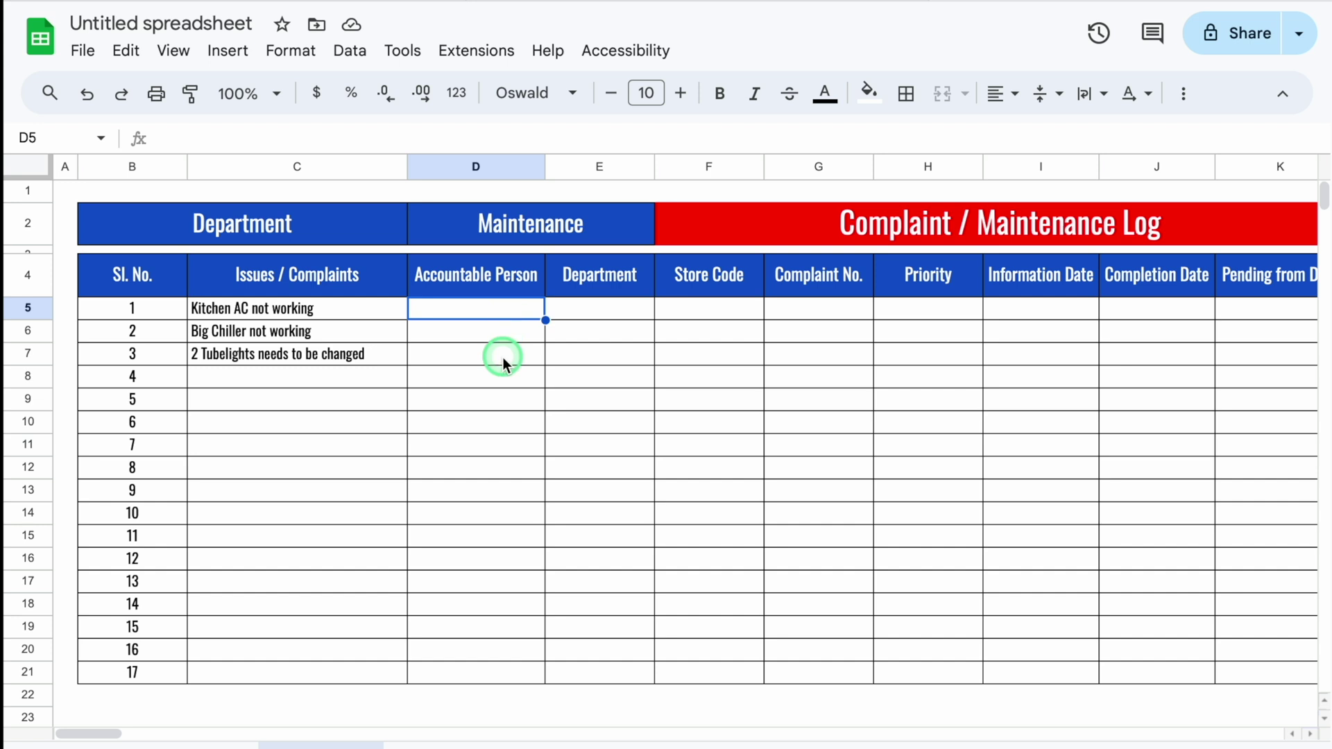
{"action": "double_click", "coordinate": [487, 315]}
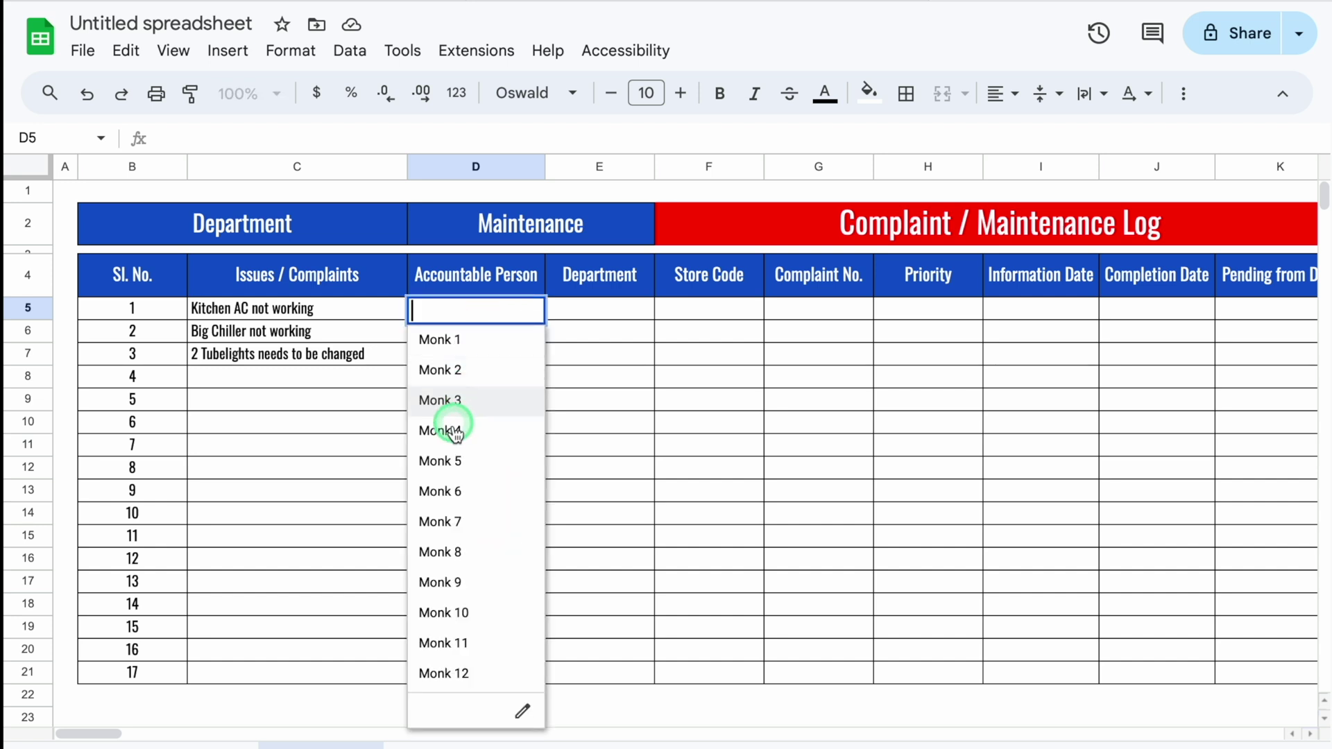
{"action": "left_click", "coordinate": [440, 373]}
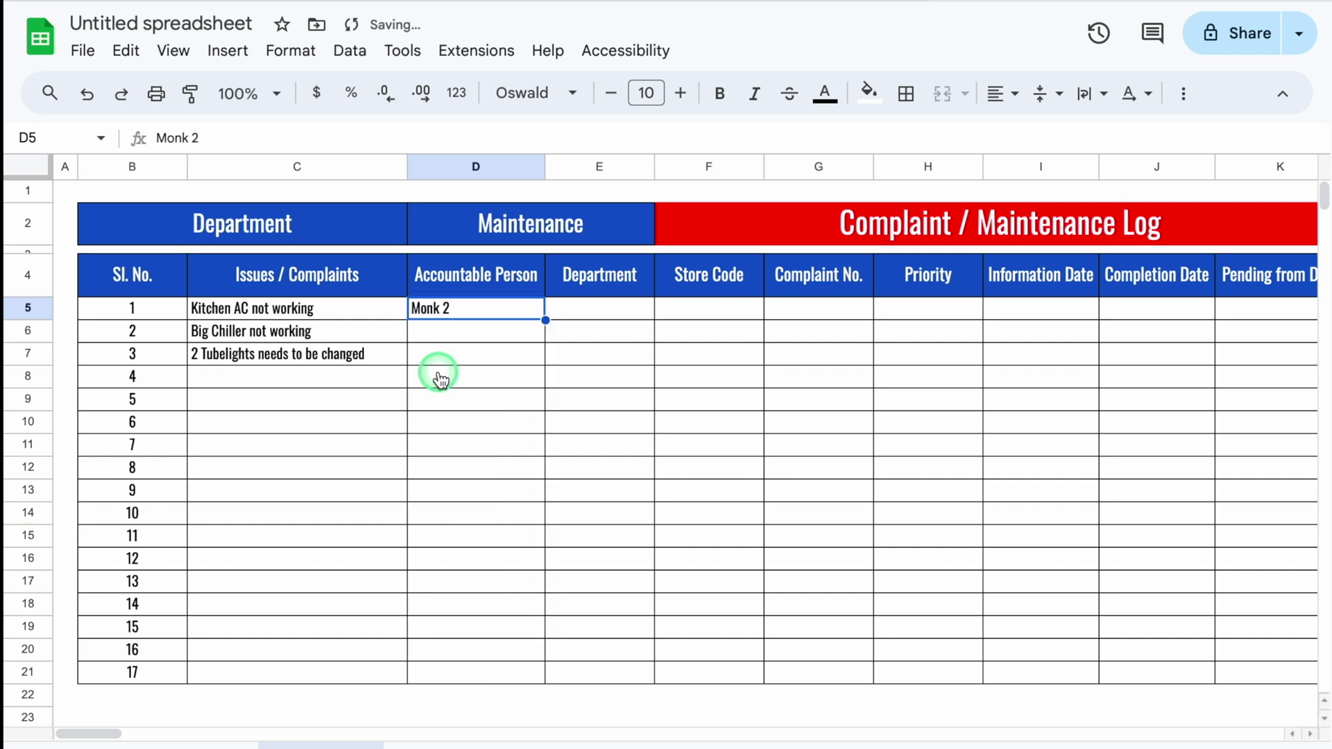
{"action": "double_click", "coordinate": [458, 463]}
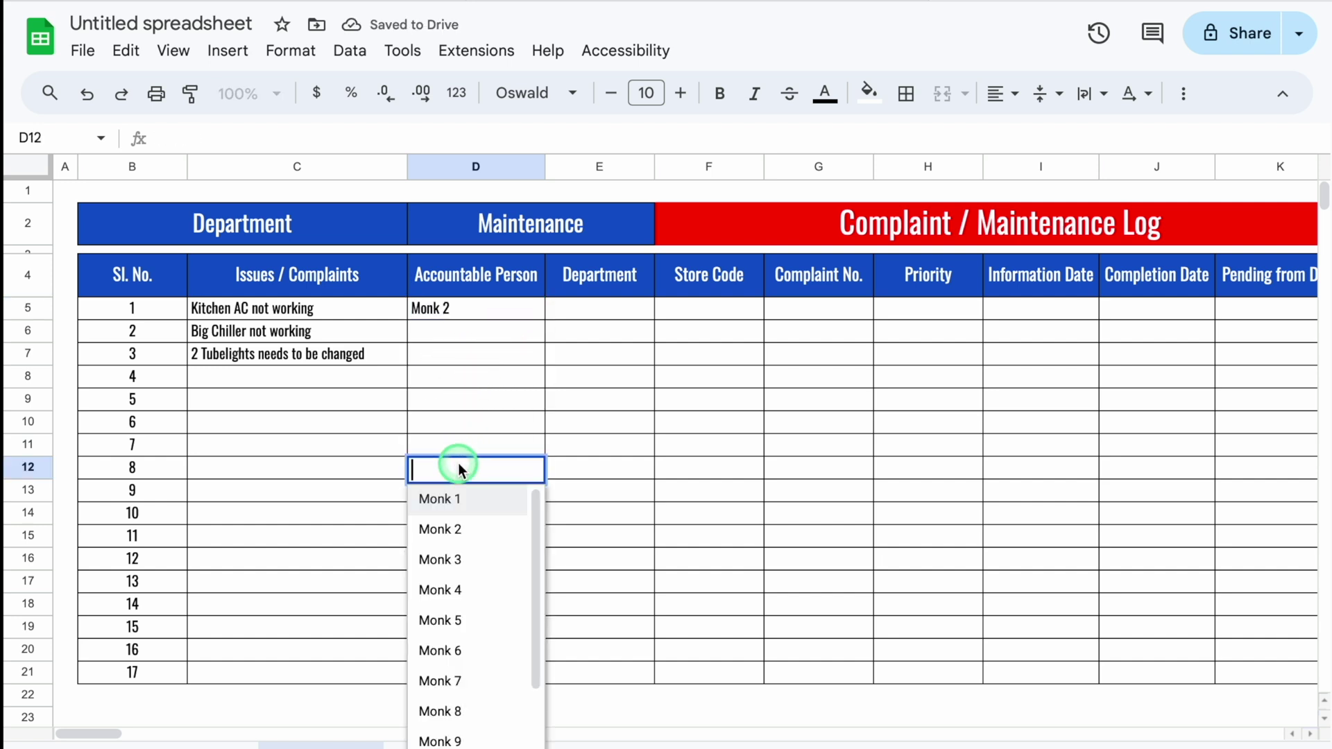
{"action": "left_click", "coordinate": [466, 408]}
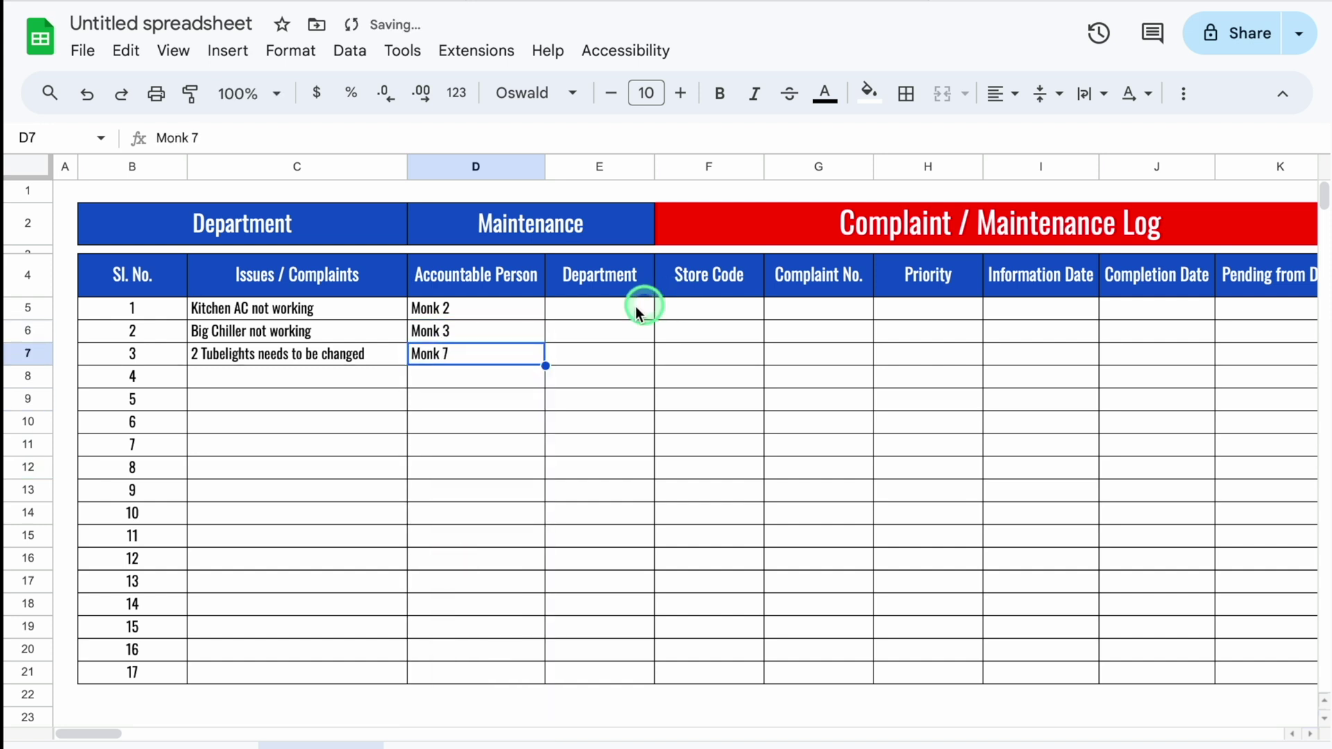
Step: Widen the Department column E slightly and begin a VLOOKUP formula in E5 with D5 as the search key
{"action": "left_click", "coordinate": [608, 310]}
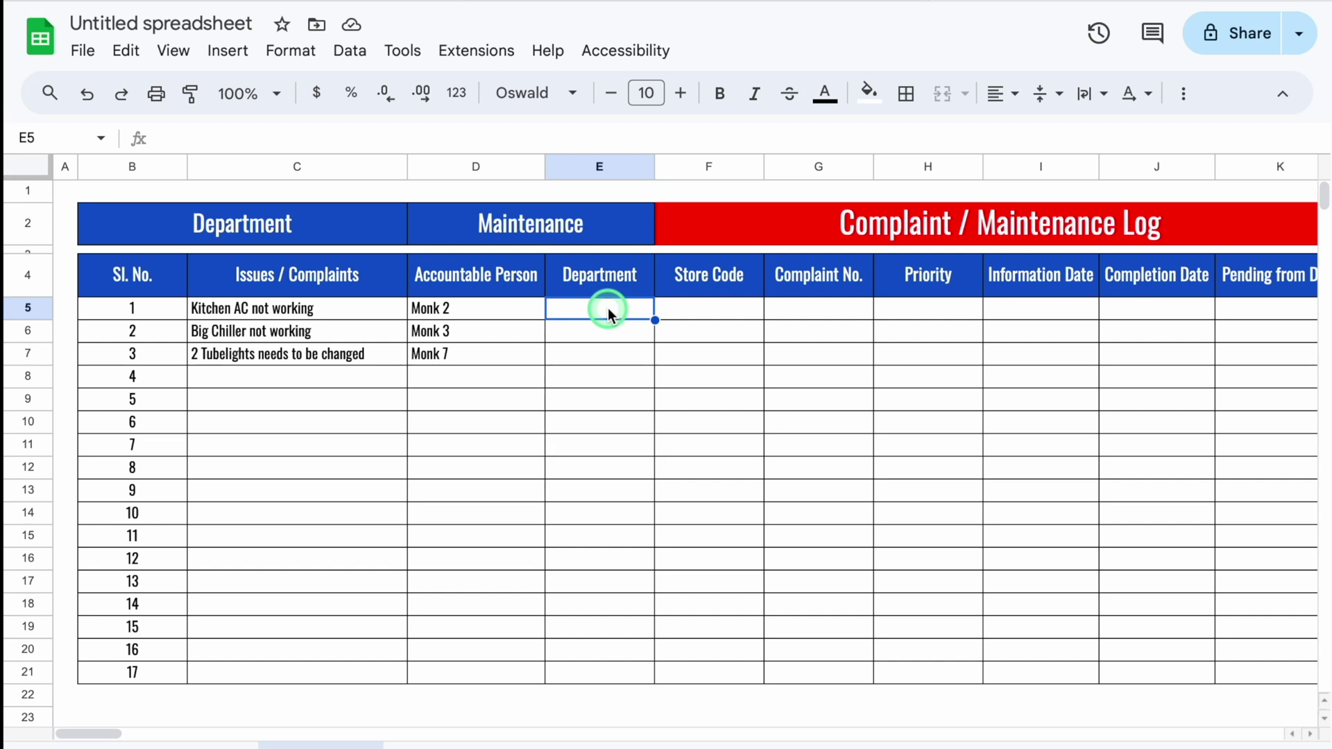
{"action": "left_click_drag", "start_coordinate": [655, 167], "coordinate": [689, 168]}
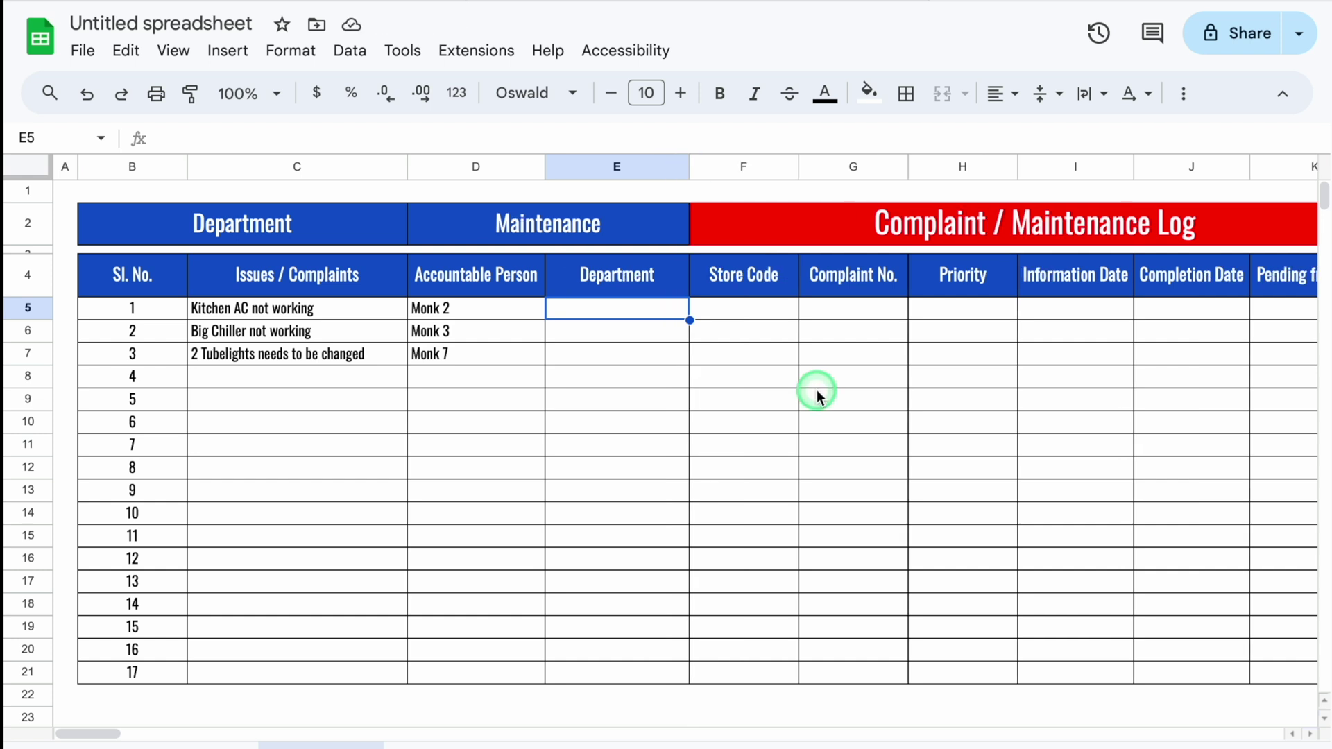
{"action": "type", "text": "=vl"}
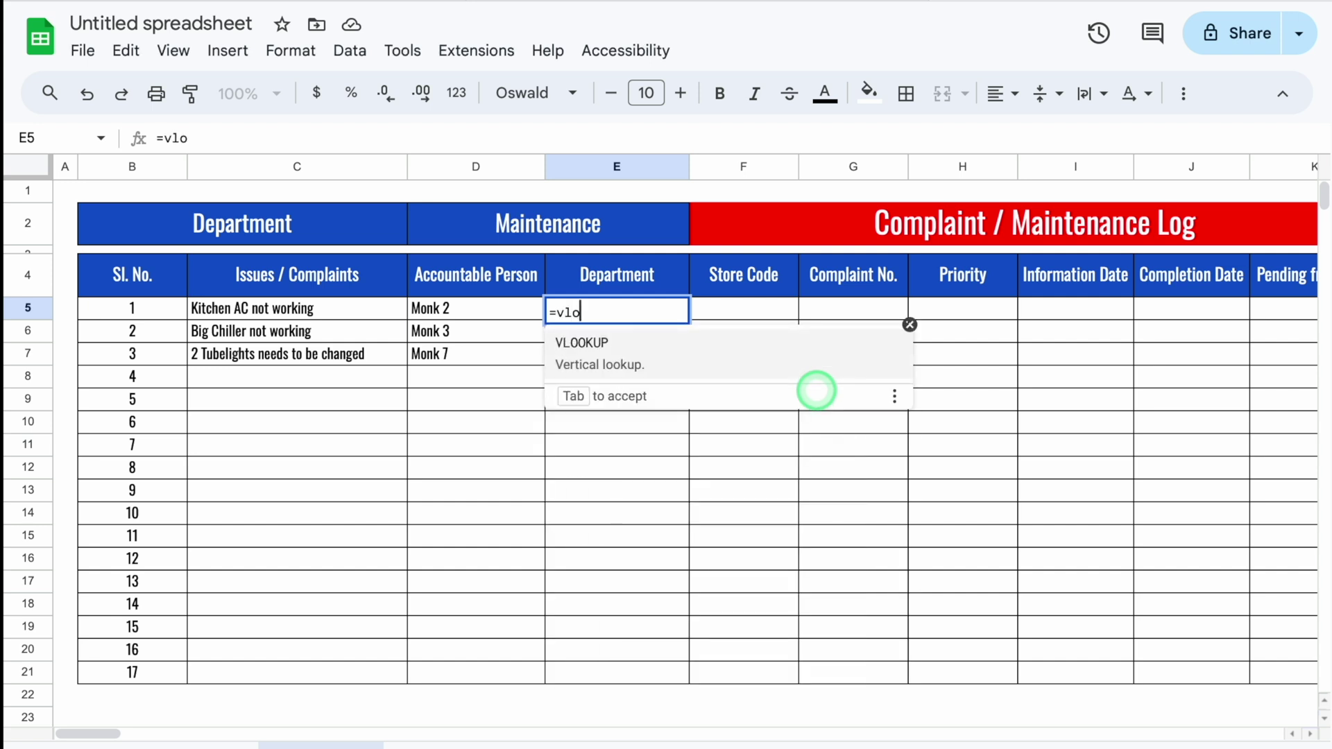
{"action": "type", "text": "o"}
{"action": "left_click", "coordinate": [605, 342]}
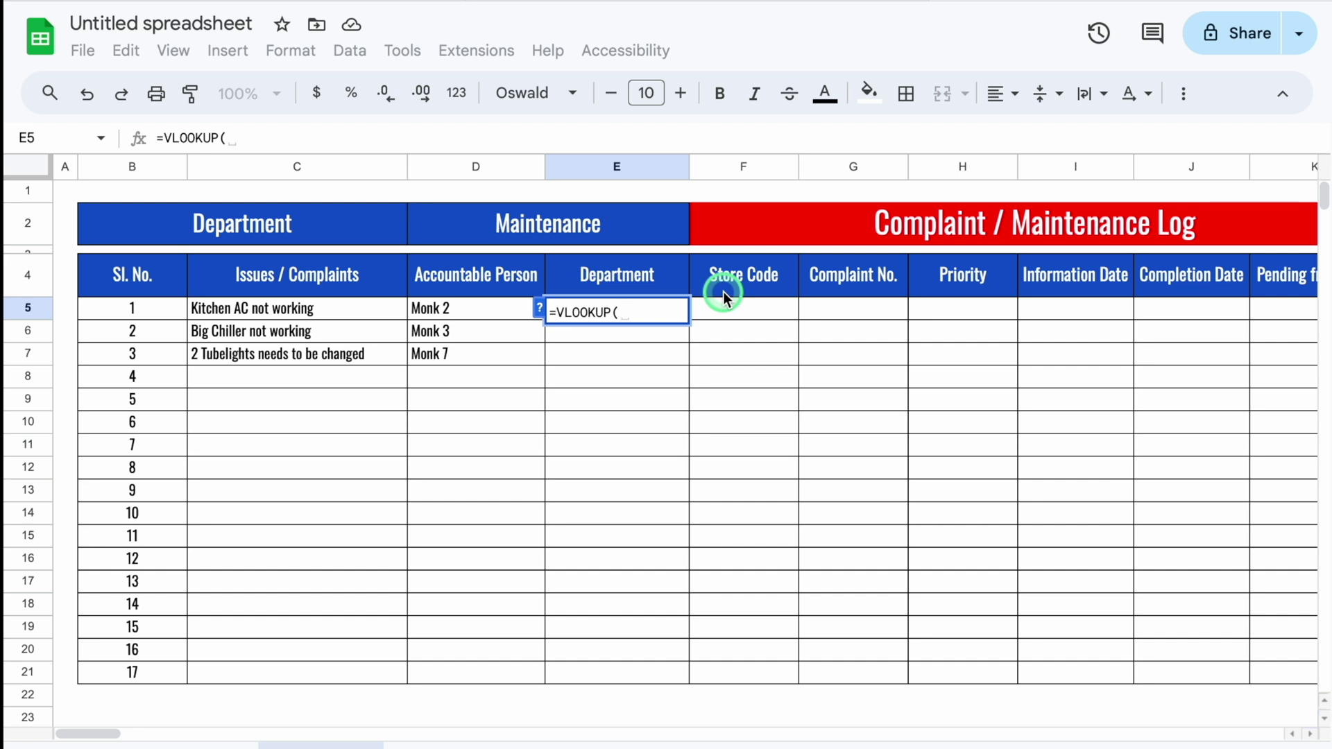
{"action": "left_click", "coordinate": [493, 303]}
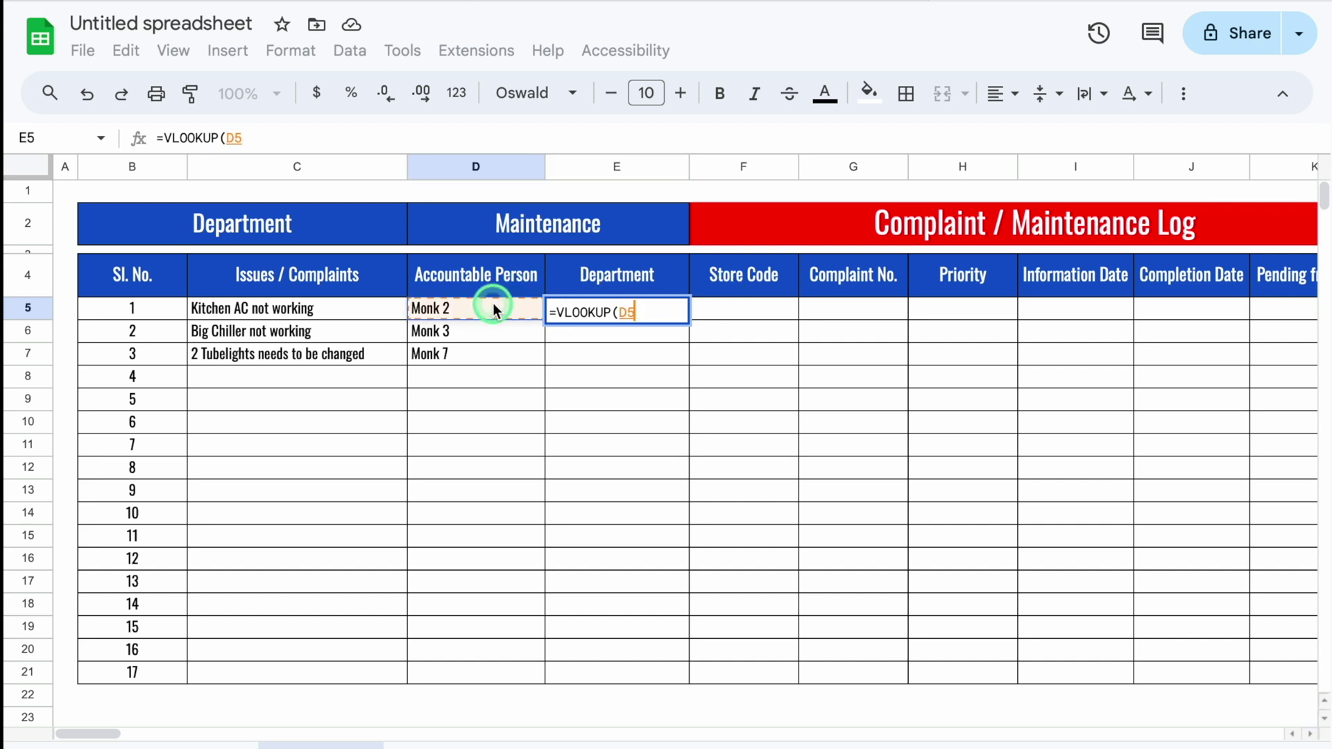
{"action": "type", "text": ","}
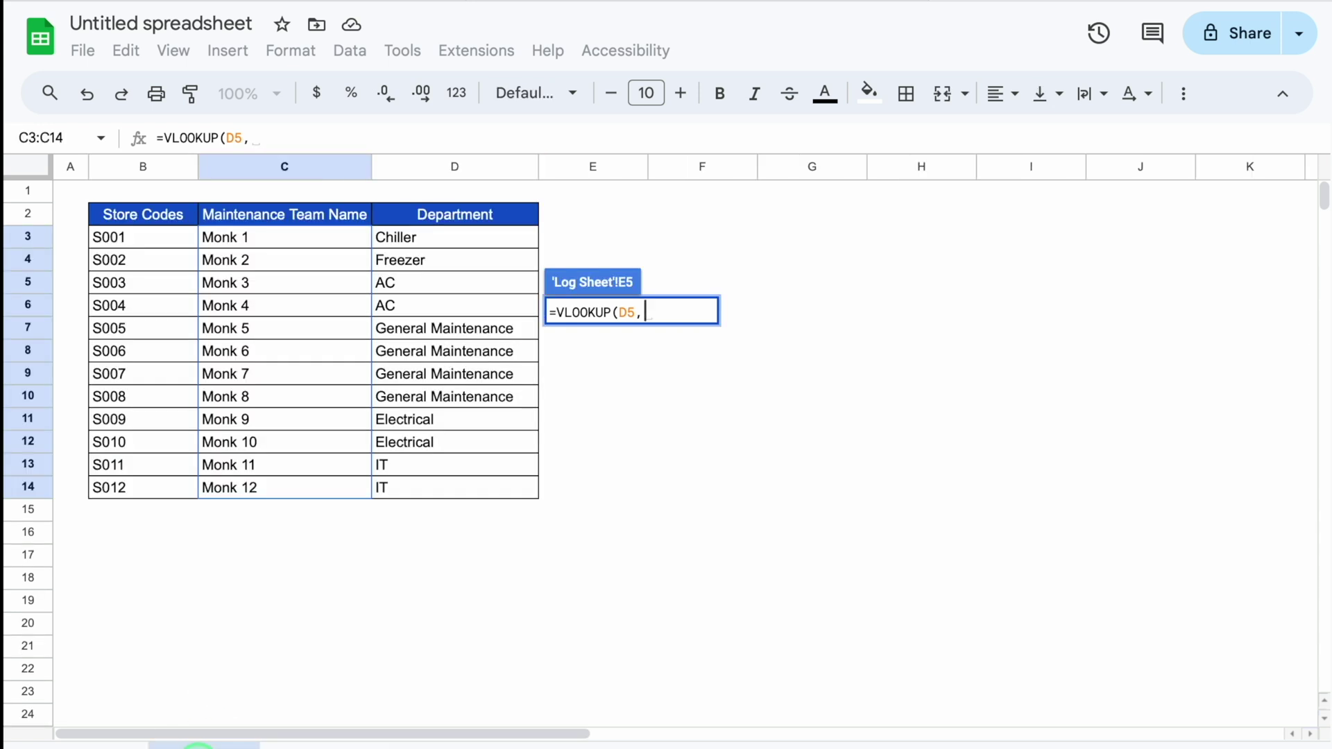
Step: Complete the VLOOKUP arguments with the absolute range Settings!$C:$D, column index 2 and exact match 0
{"action": "left_click", "coordinate": [264, 167]}
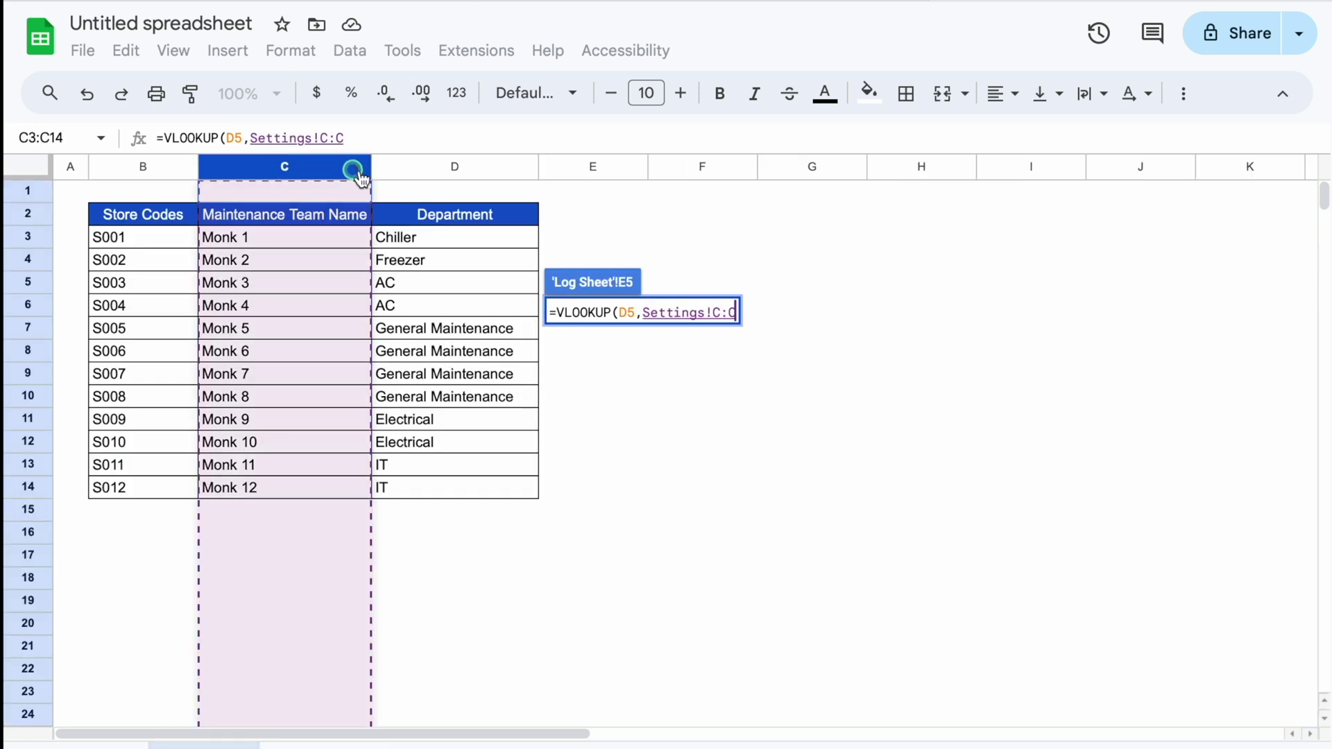
{"action": "left_click_drag", "start_coordinate": [347, 168], "coordinate": [428, 181]}
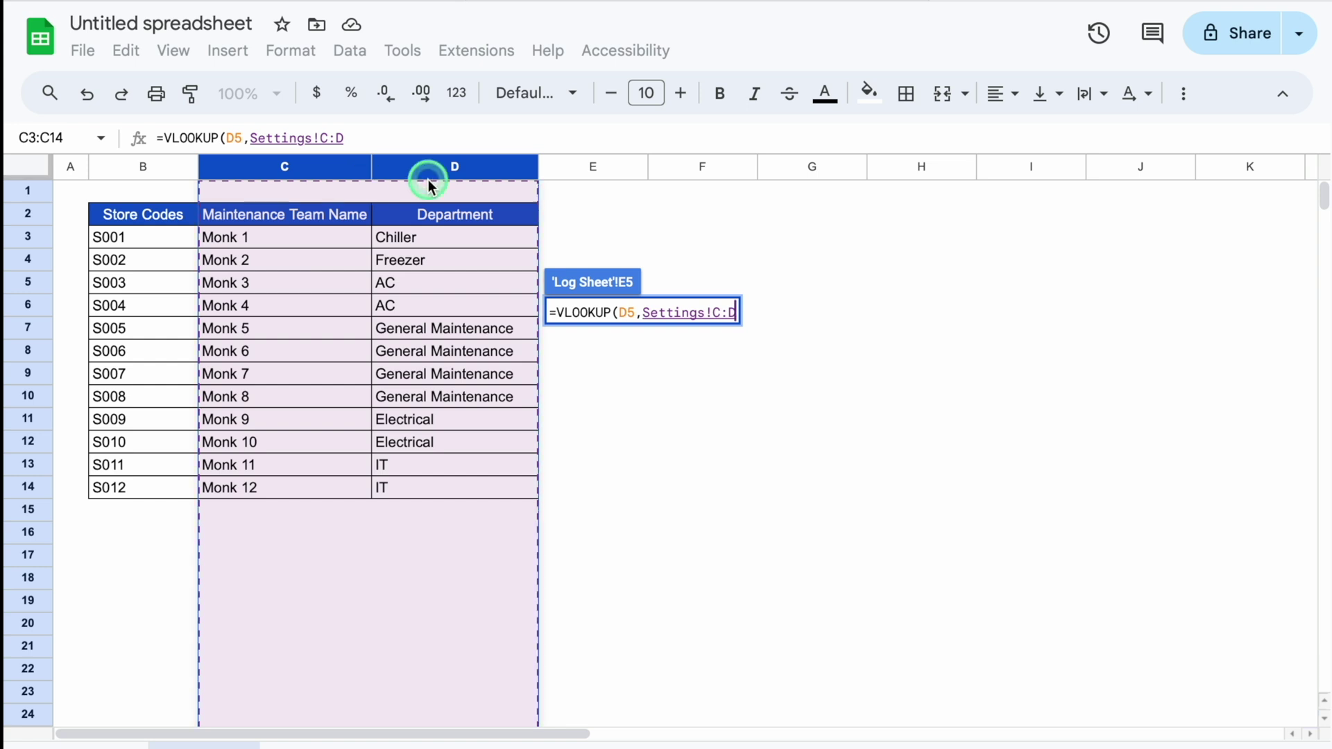
{"action": "key", "text": "F4"}
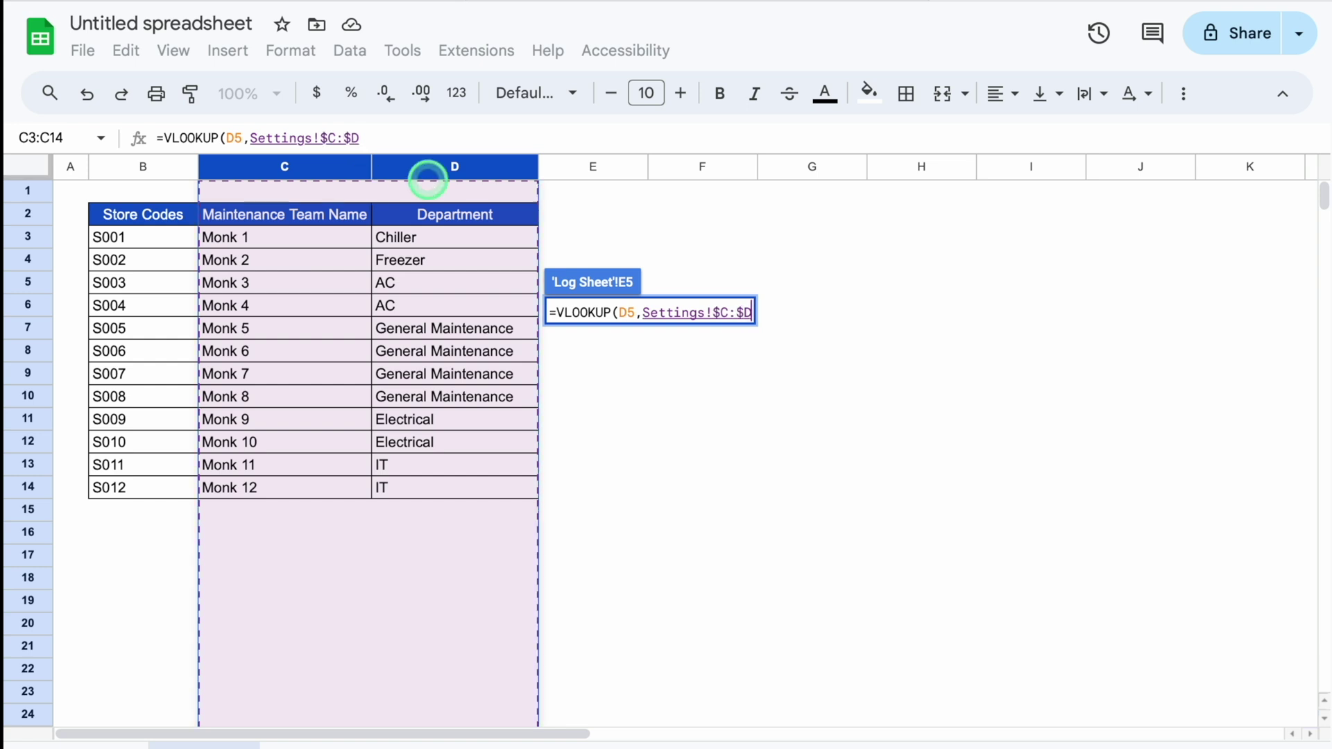
{"action": "type", "text": ","}
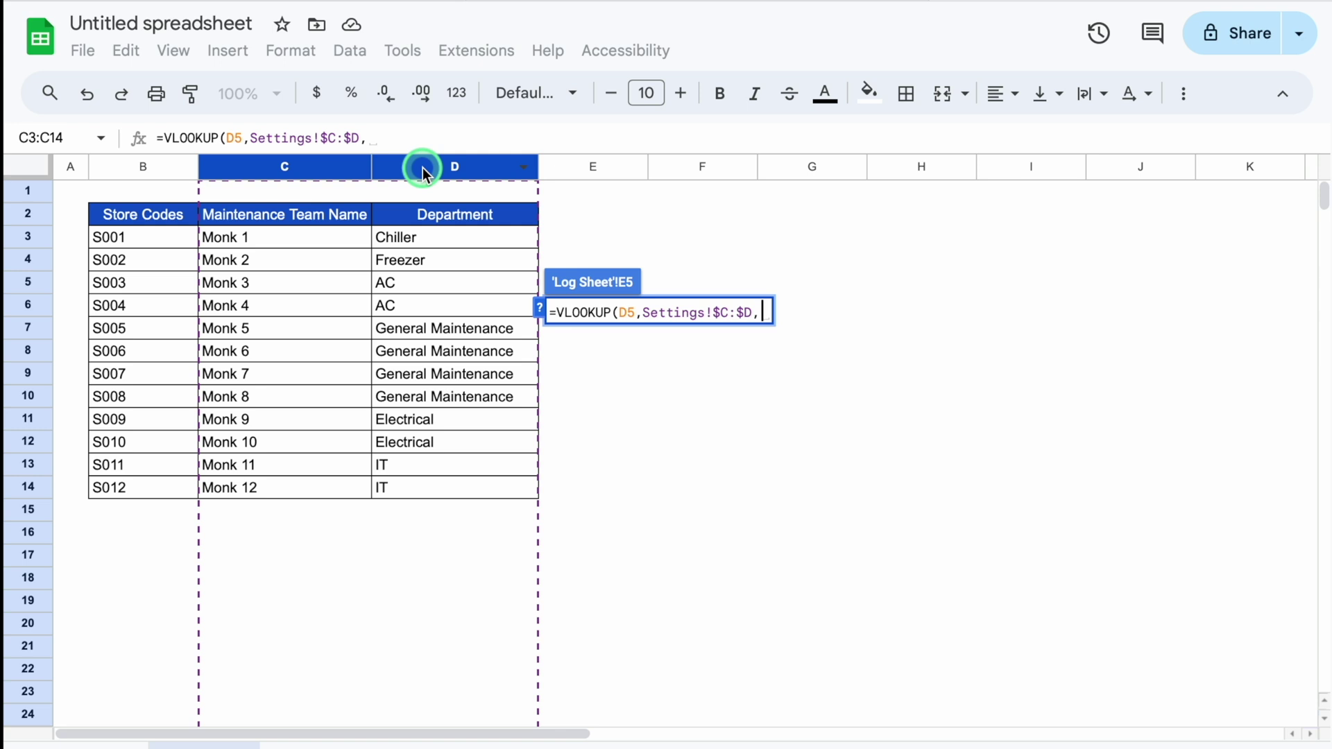
{"action": "type", "text": "2"}
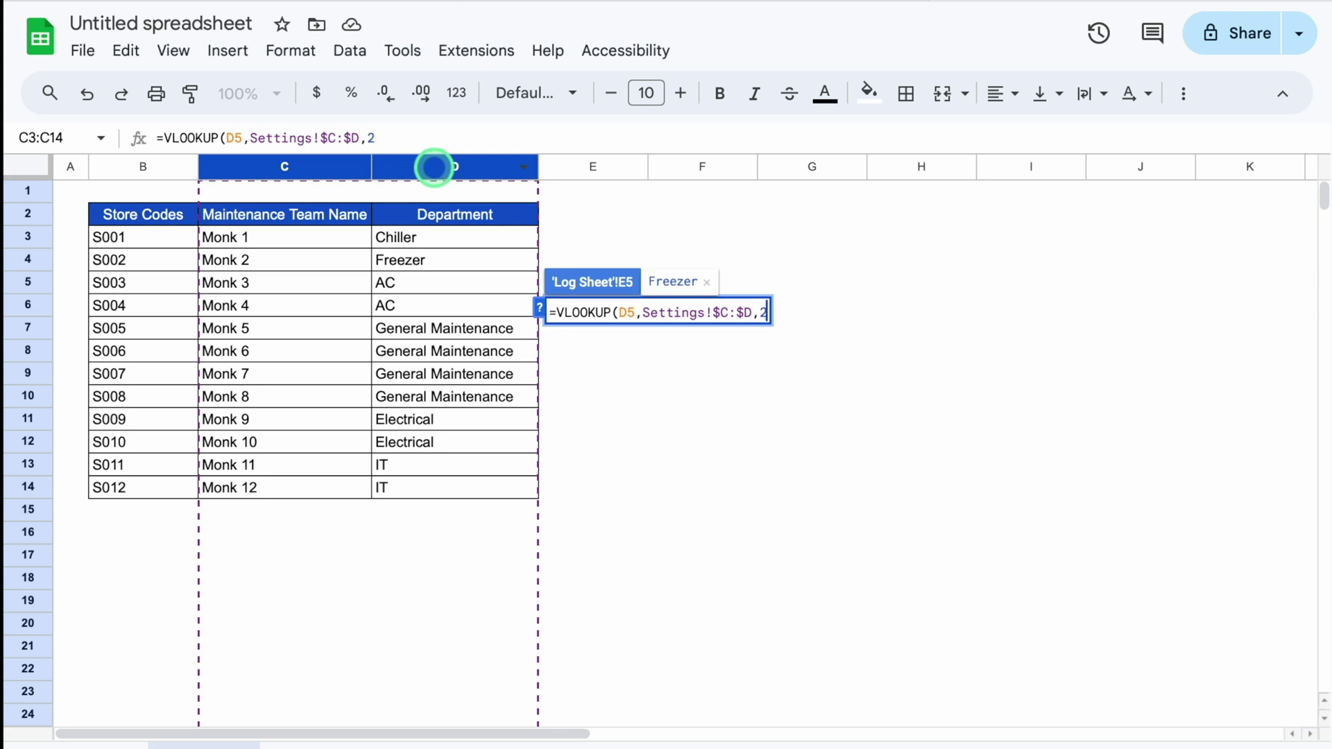
{"action": "type", "text": ",0)"}
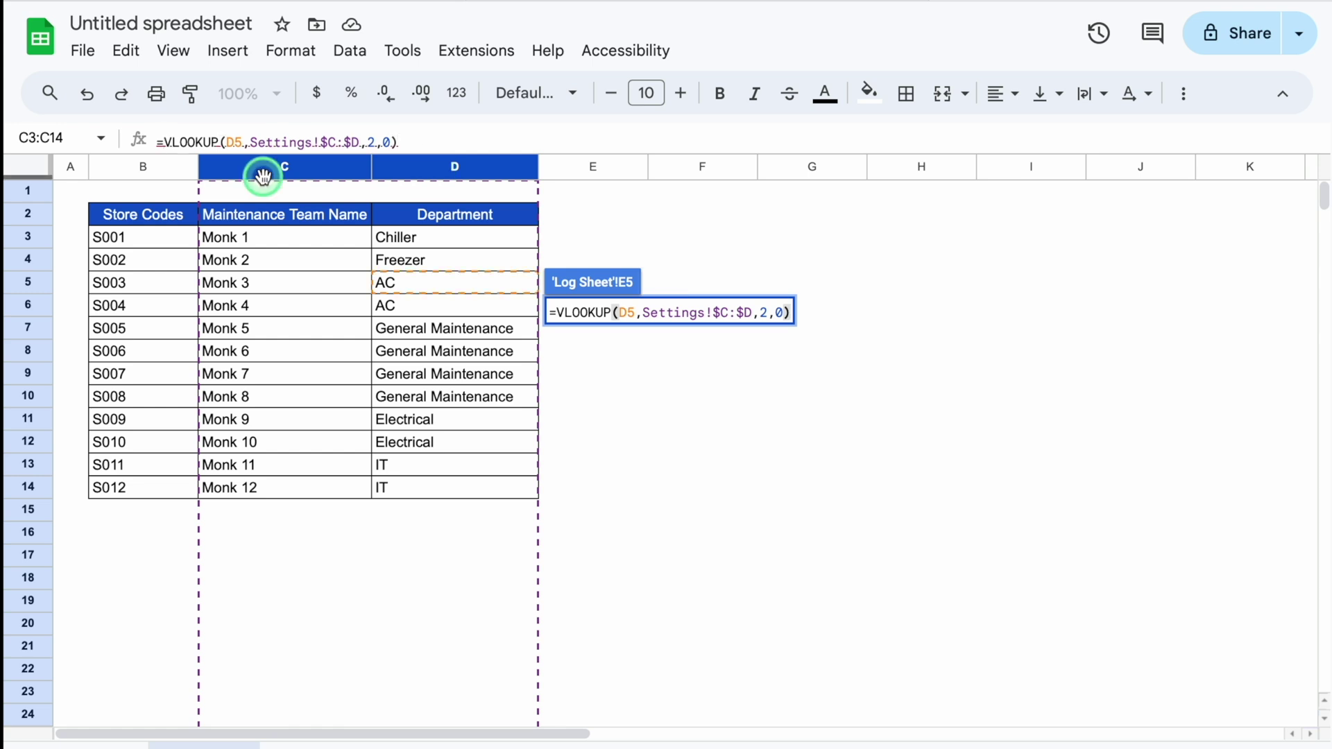
Step: Wrap the E5 lookup in IFERROR with an empty string "" as the fallback and enter the formula
{"action": "type", "text": "iferror"}
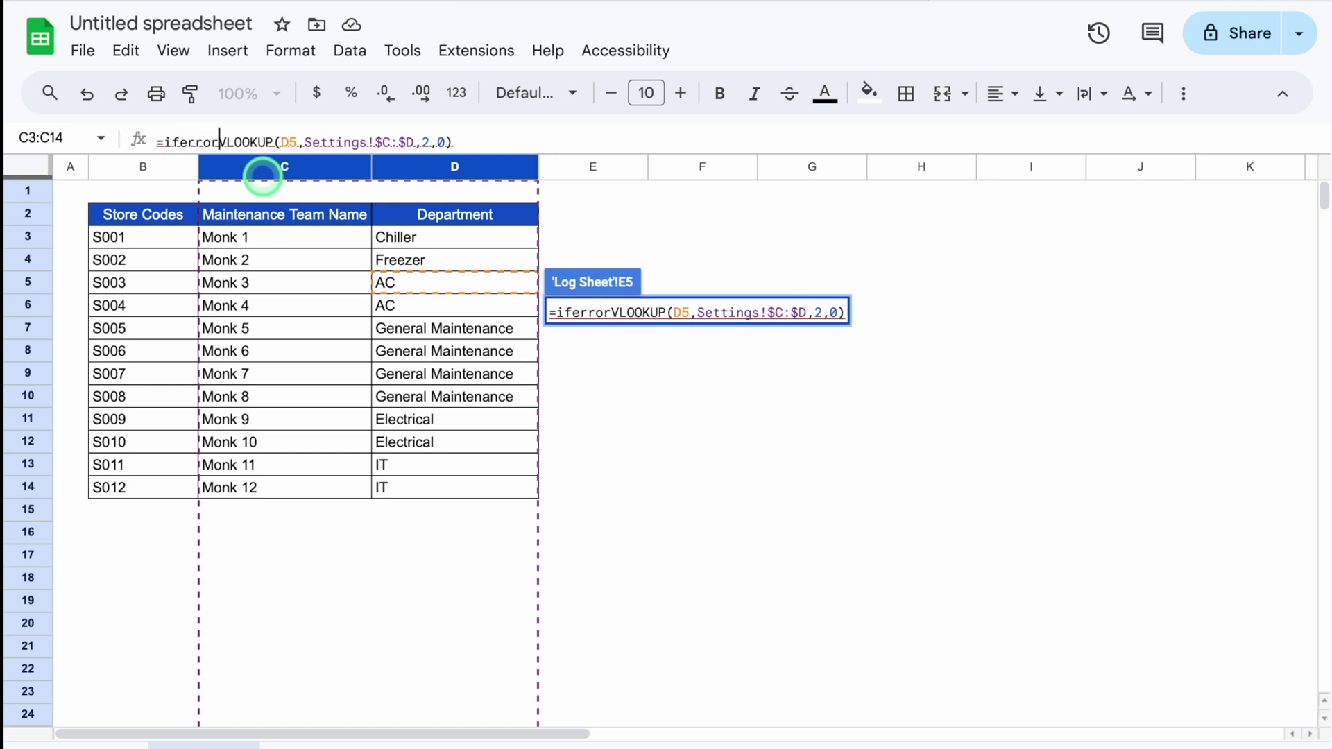
{"action": "type", "text": "("}
{"action": "left_click", "coordinate": [472, 140]}
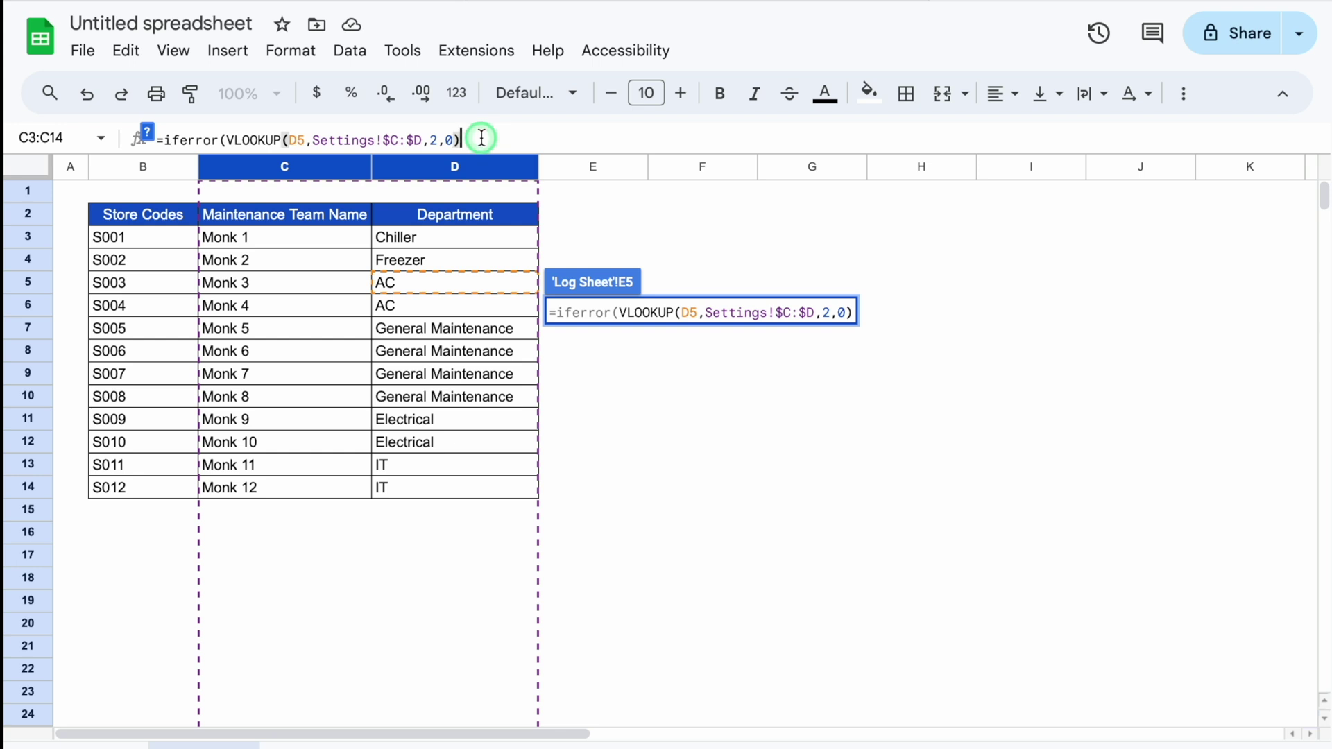
{"action": "type", "text": ","}
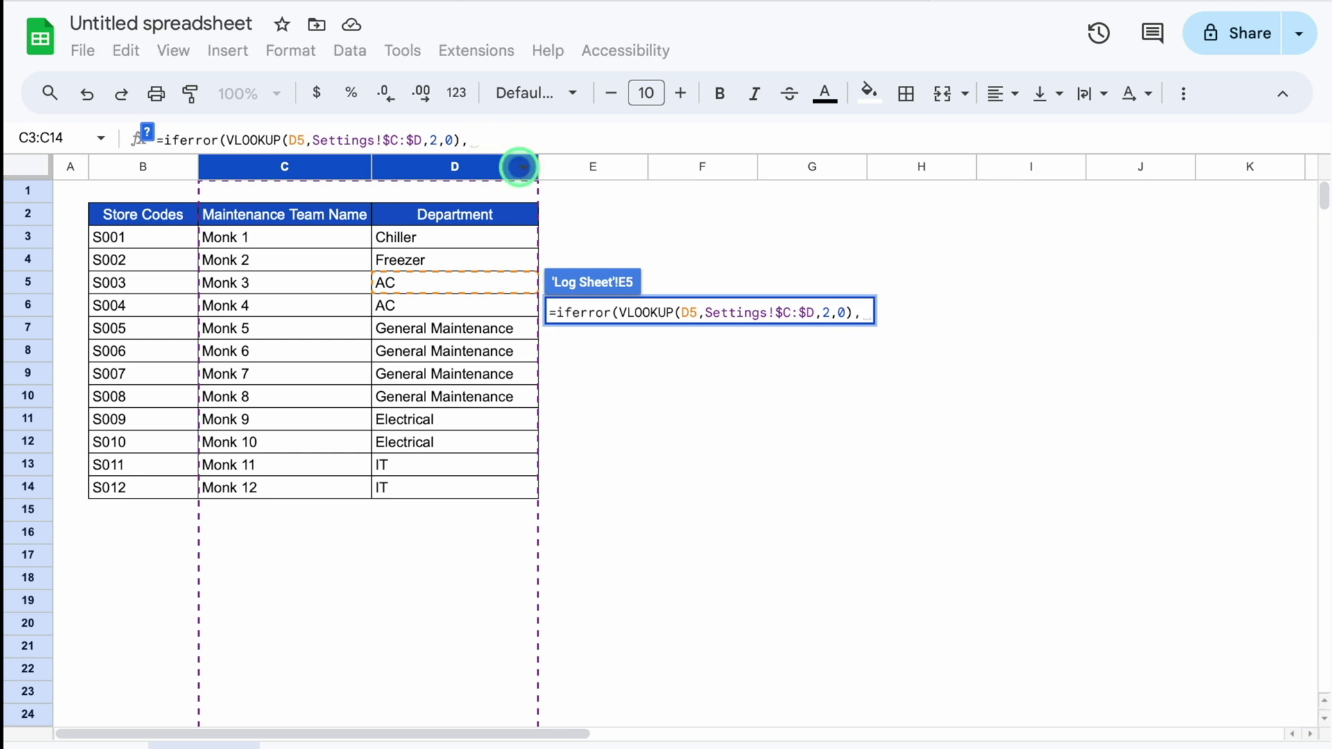
{"action": "type", "text": "\"\")"}
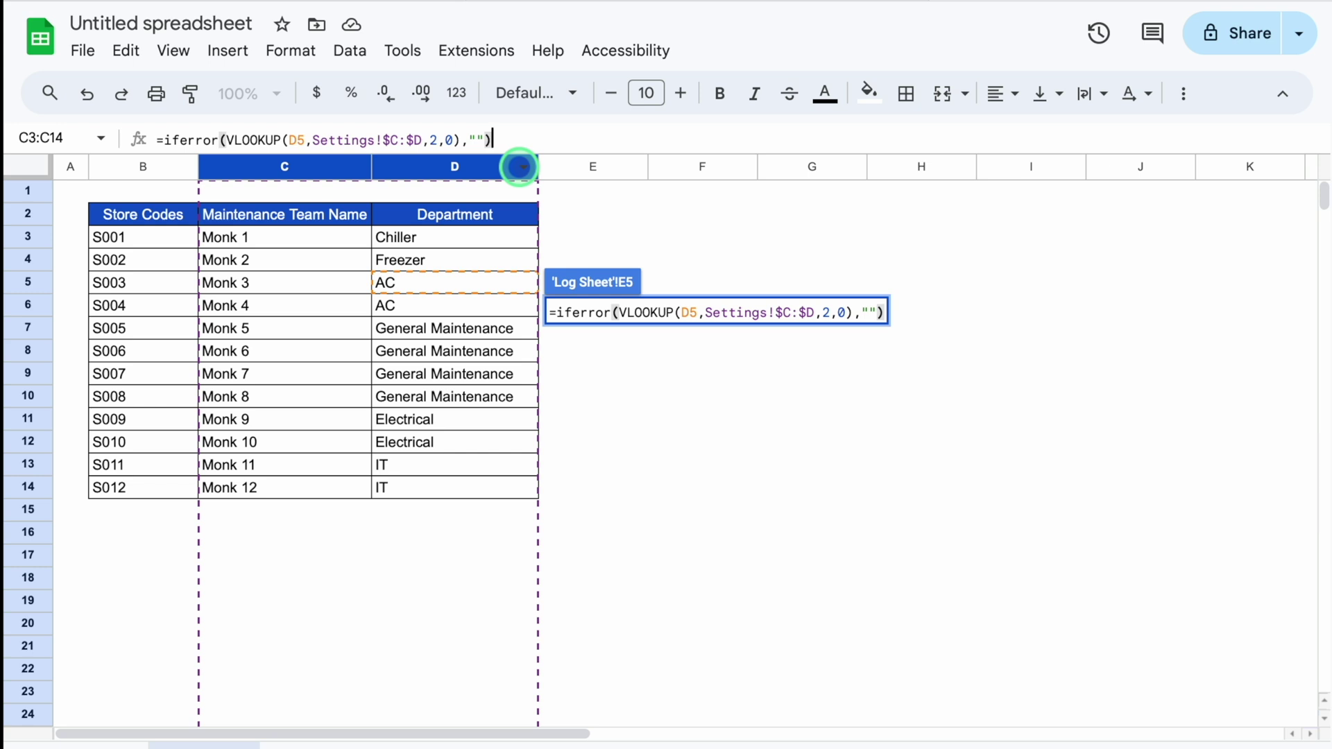
{"action": "key", "text": "Return"}
Step: Change the accountable person in D5 to Monk 9 to test the Department lookup in E5
{"action": "left_click", "coordinate": [659, 316]}
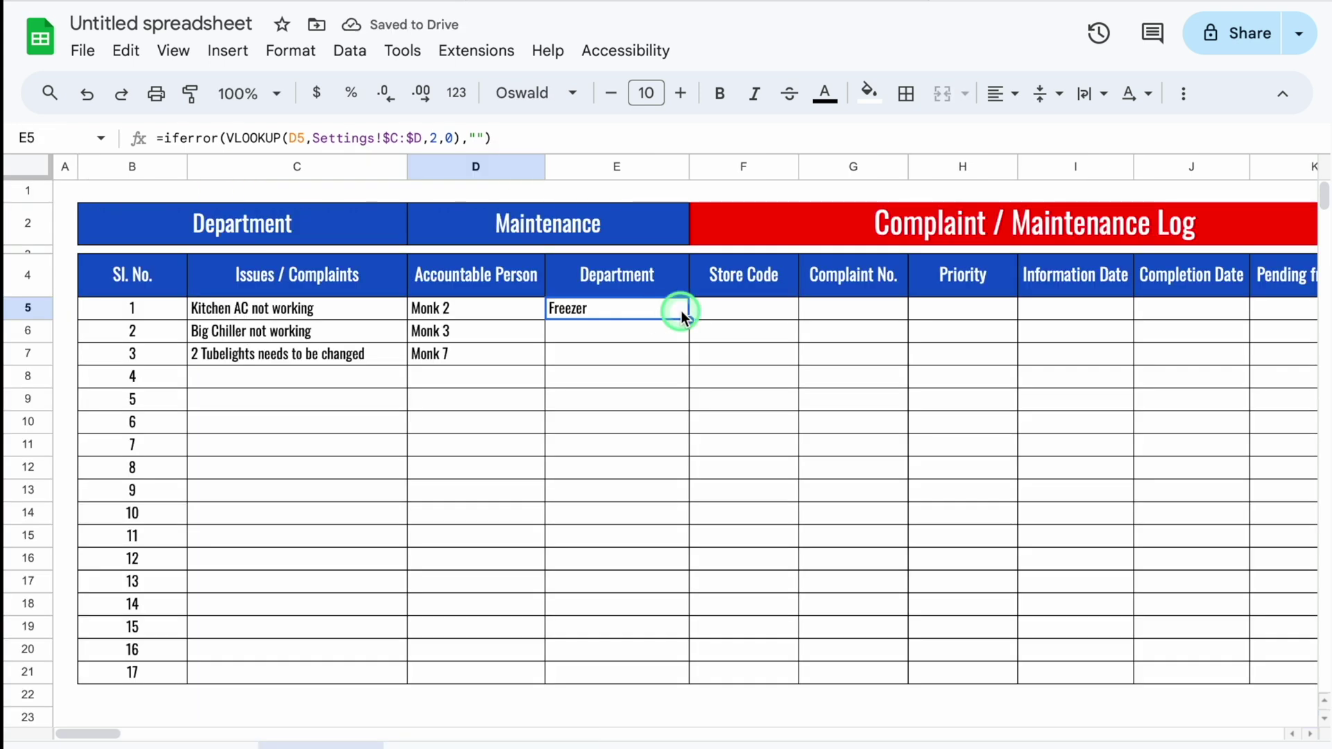
{"action": "left_click", "coordinate": [472, 308]}
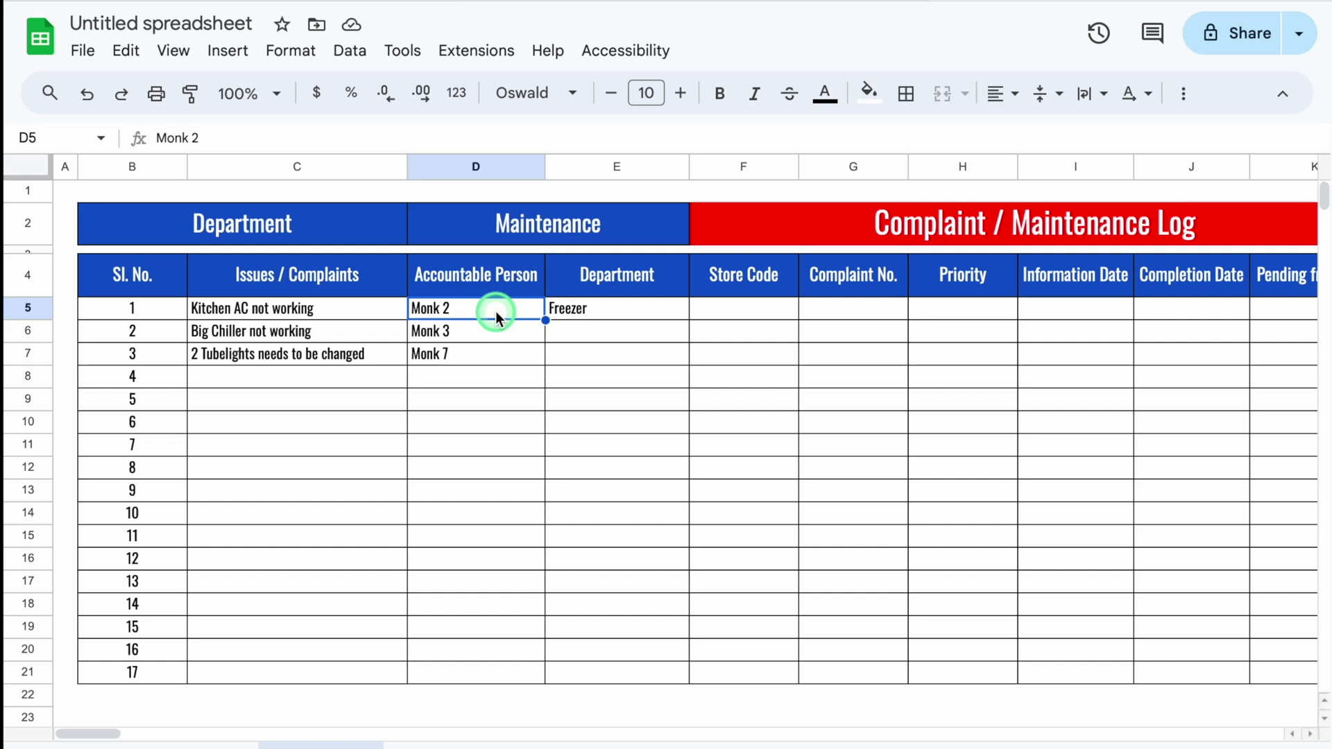
{"action": "left_click", "coordinate": [495, 311]}
{"action": "left_click", "coordinate": [461, 581]}
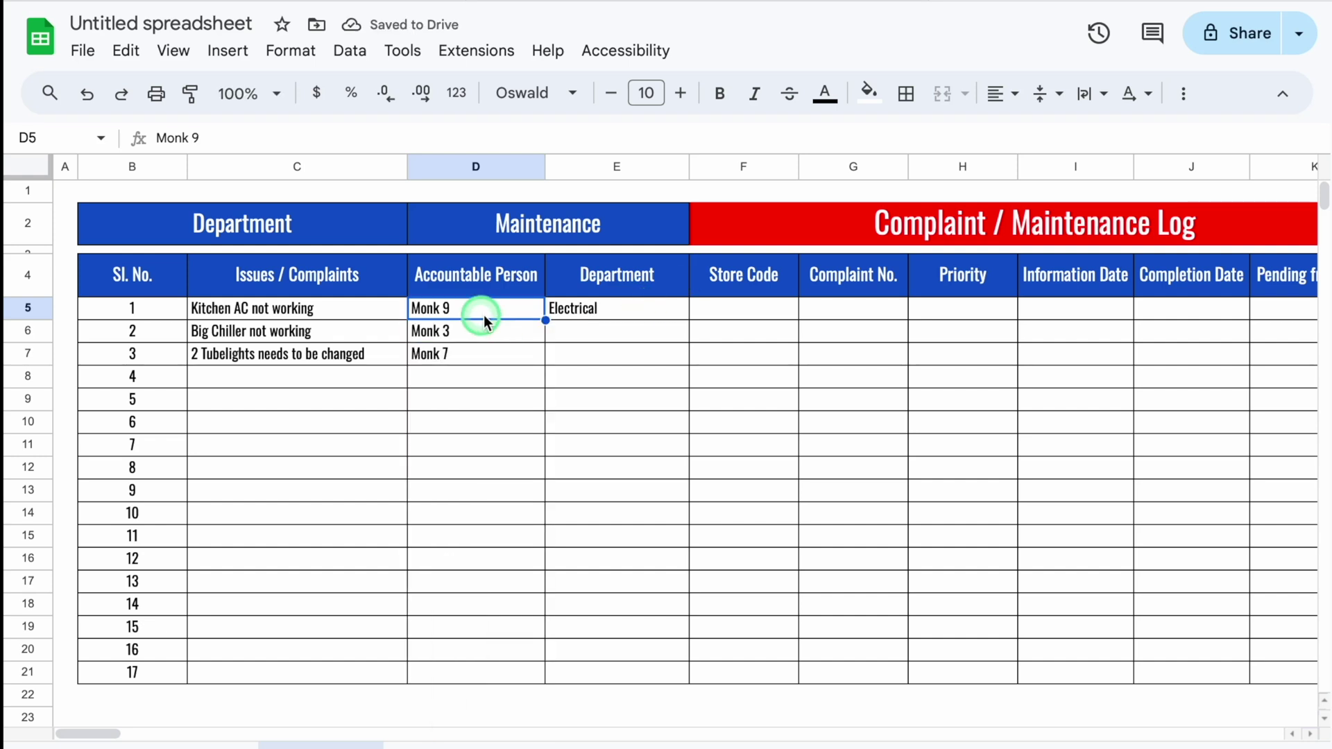
Step: Undo the last change to the accountable person in D5 and fill the E5 lookup formula down through E21
{"action": "key", "text": "ctrl+z"}
{"action": "left_click", "coordinate": [666, 309]}
{"action": "left_click_drag", "start_coordinate": [690, 320], "coordinate": [686, 677]}
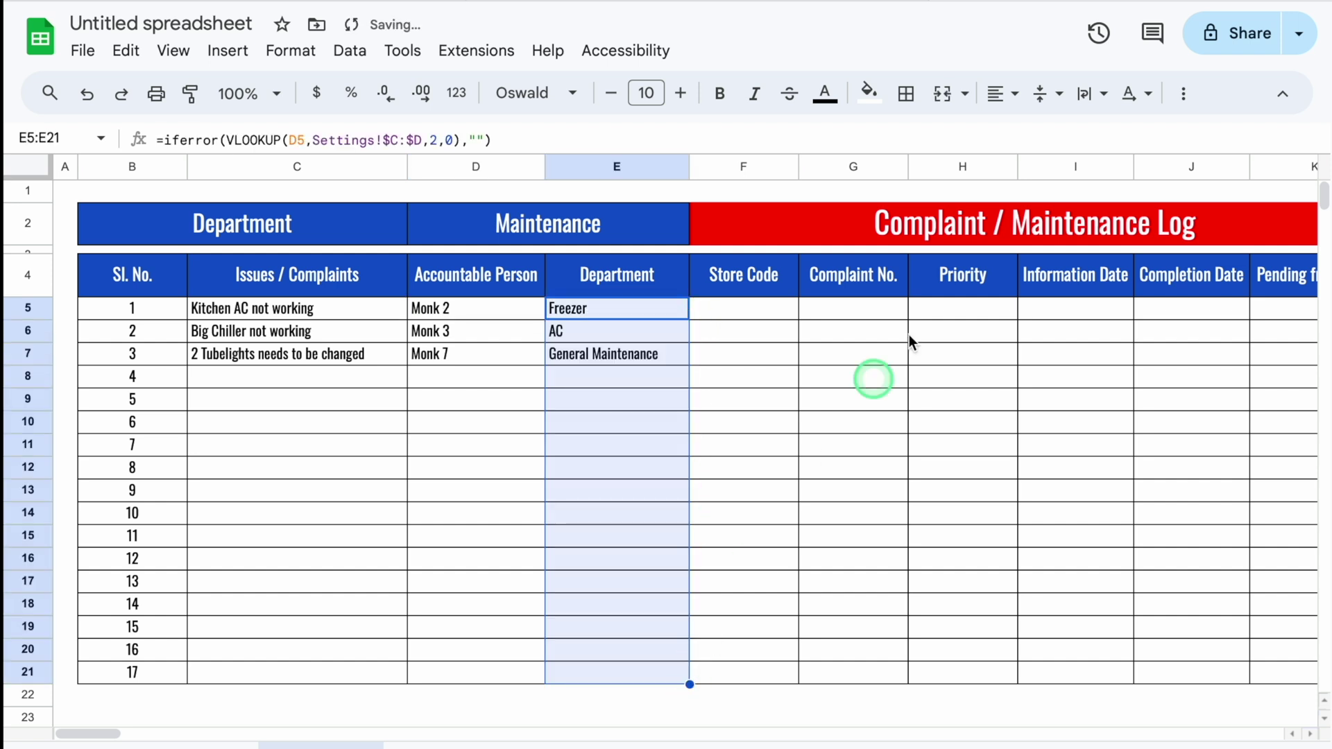
Step: Add a Dropdown (from a range) validation rule to the Store Code cells F5:F21
{"action": "left_click", "coordinate": [752, 307]}
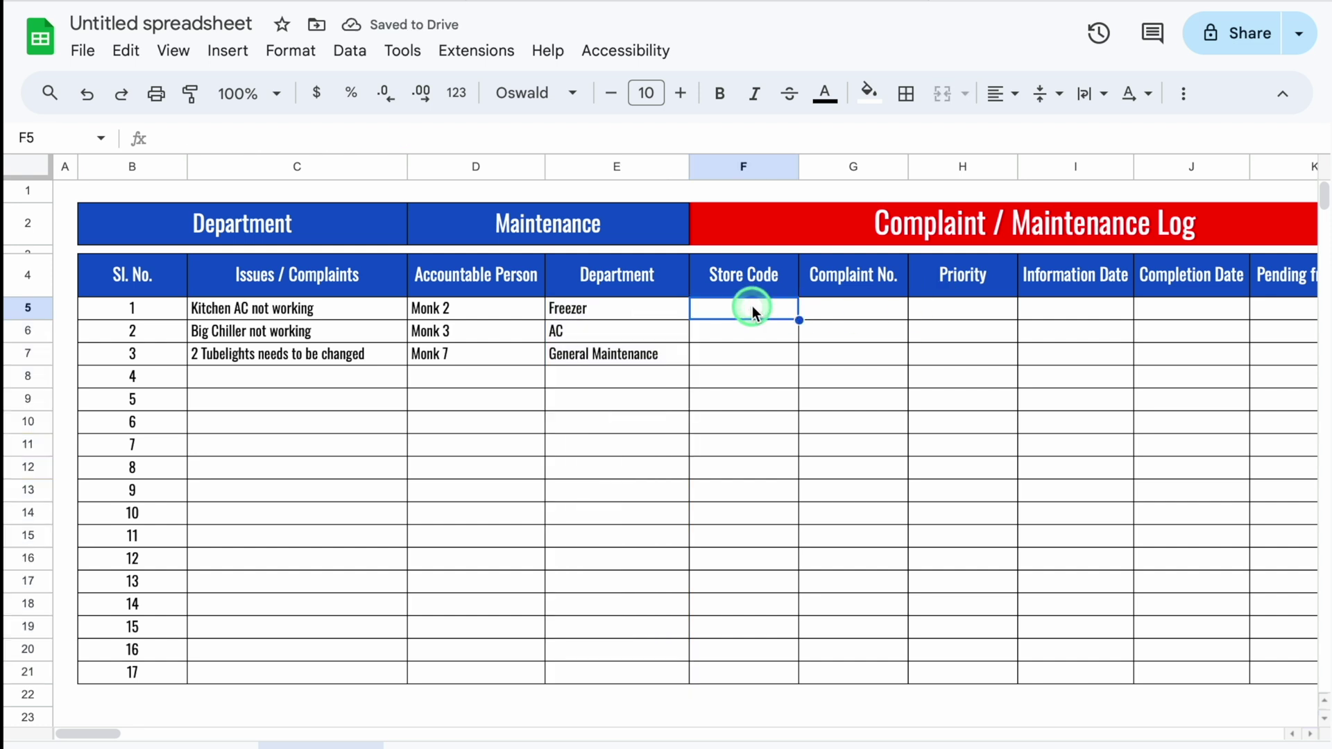
{"action": "left_click_drag", "start_coordinate": [752, 306], "coordinate": [751, 671]}
{"action": "left_click", "coordinate": [349, 50]}
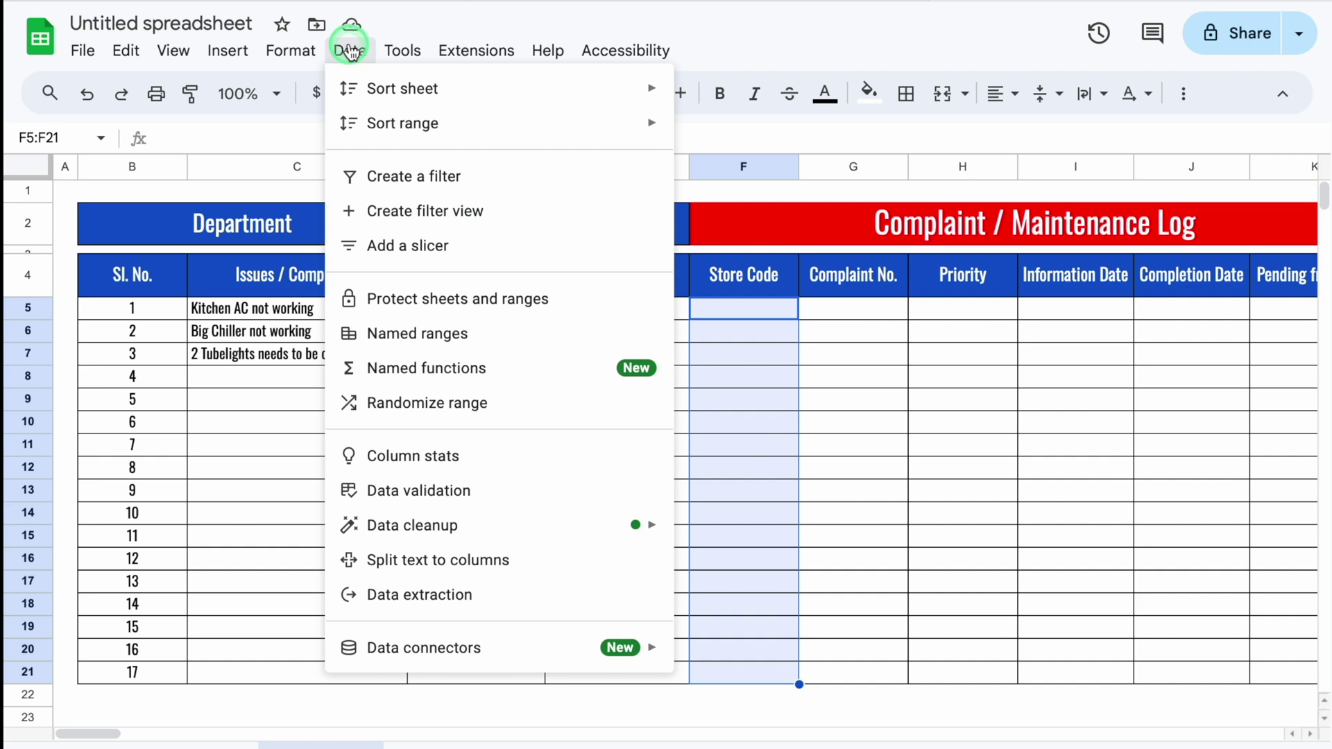
{"action": "left_click", "coordinate": [432, 494]}
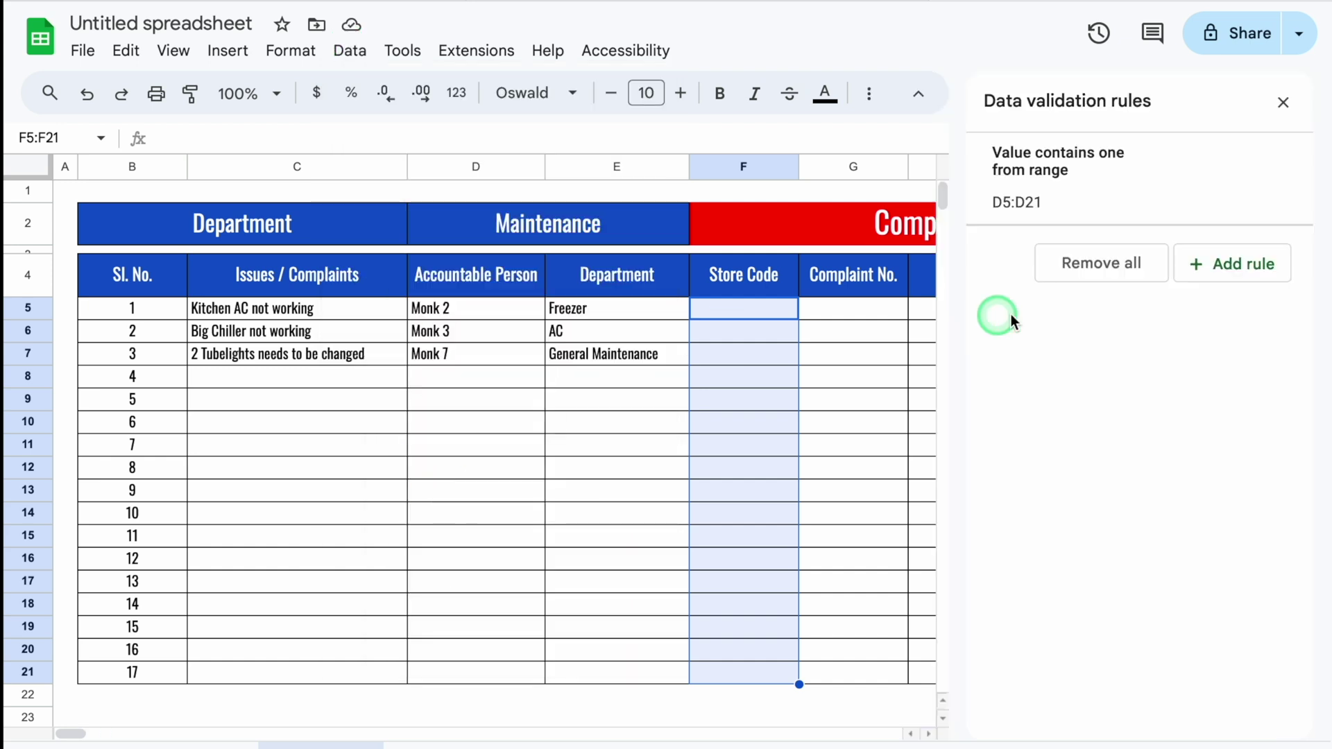
{"action": "mouse_move", "coordinate": [1108, 201]}
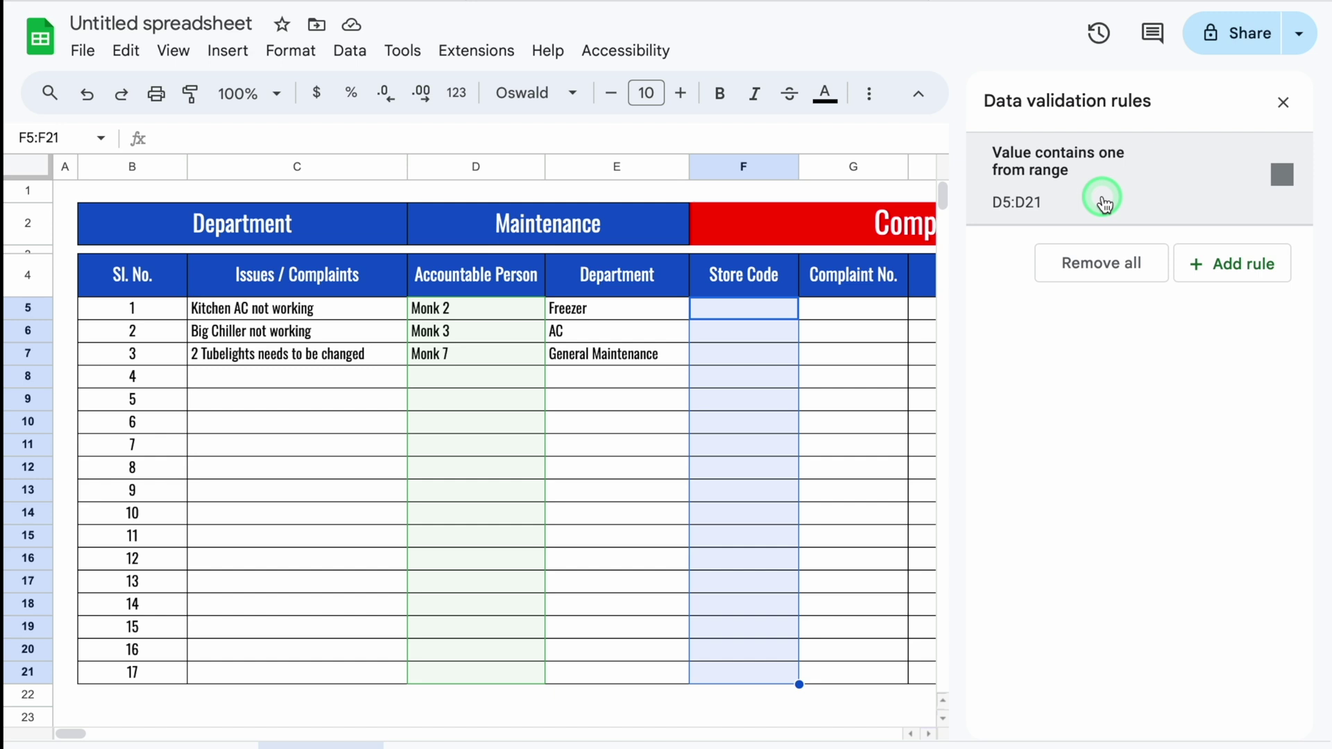
{"action": "left_click", "coordinate": [1222, 264]}
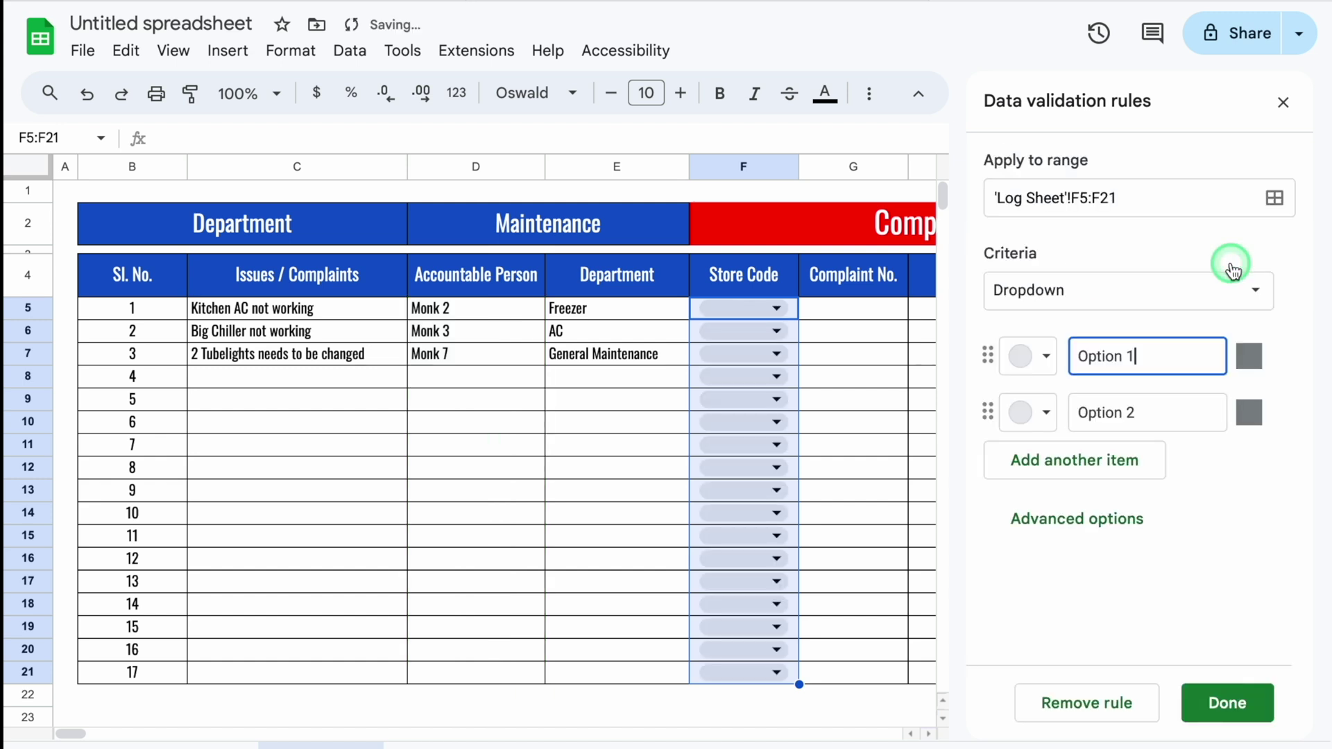
{"action": "left_click", "coordinate": [1258, 291]}
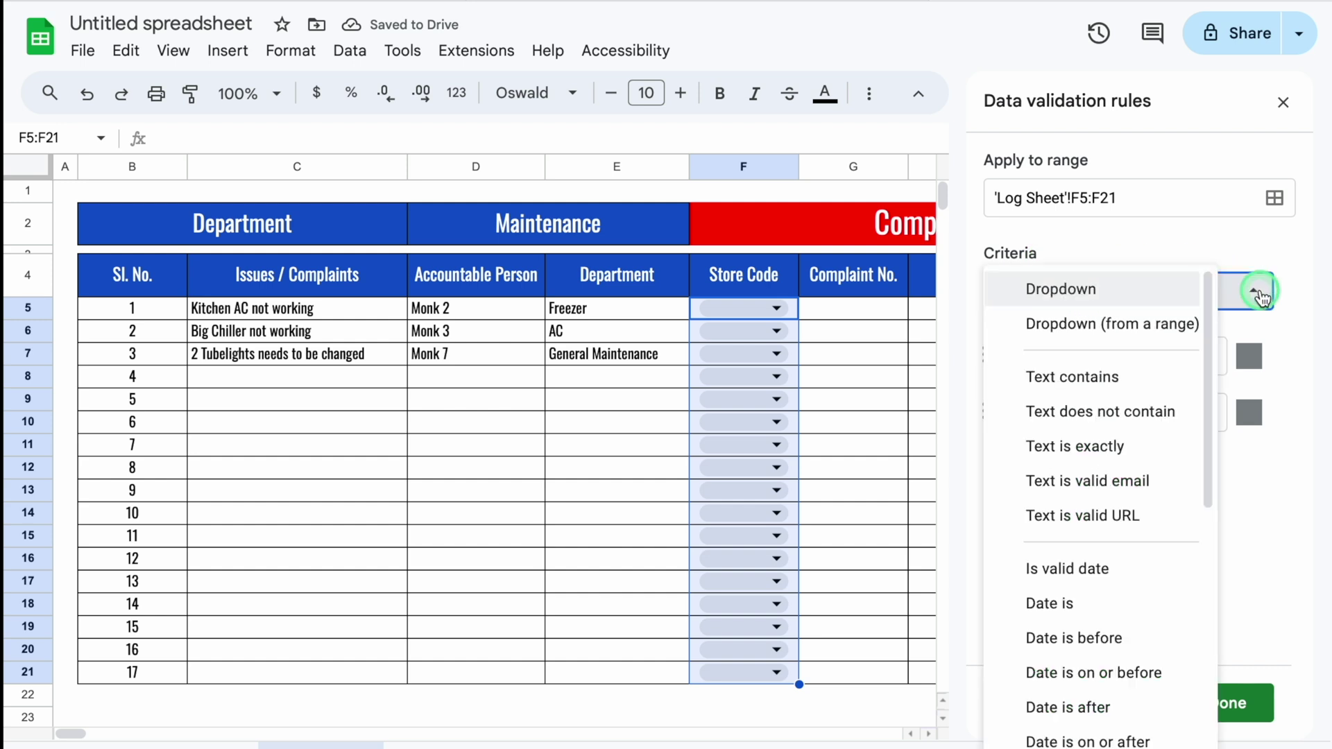
{"action": "left_click", "coordinate": [1115, 322]}
Step: Set the Store Code dropdown's source to the whole store codes column, Settings!B:B
{"action": "left_click", "coordinate": [1044, 356]}
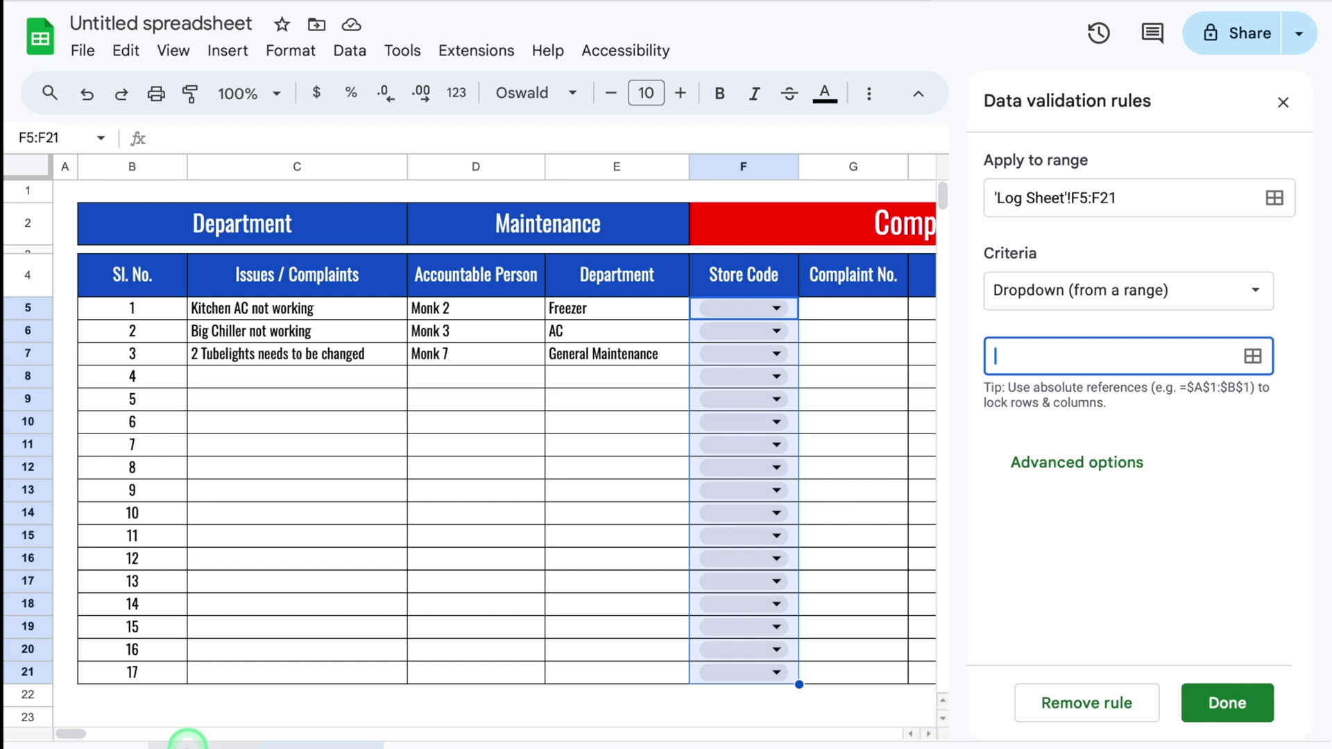
{"action": "left_click", "coordinate": [187, 744]}
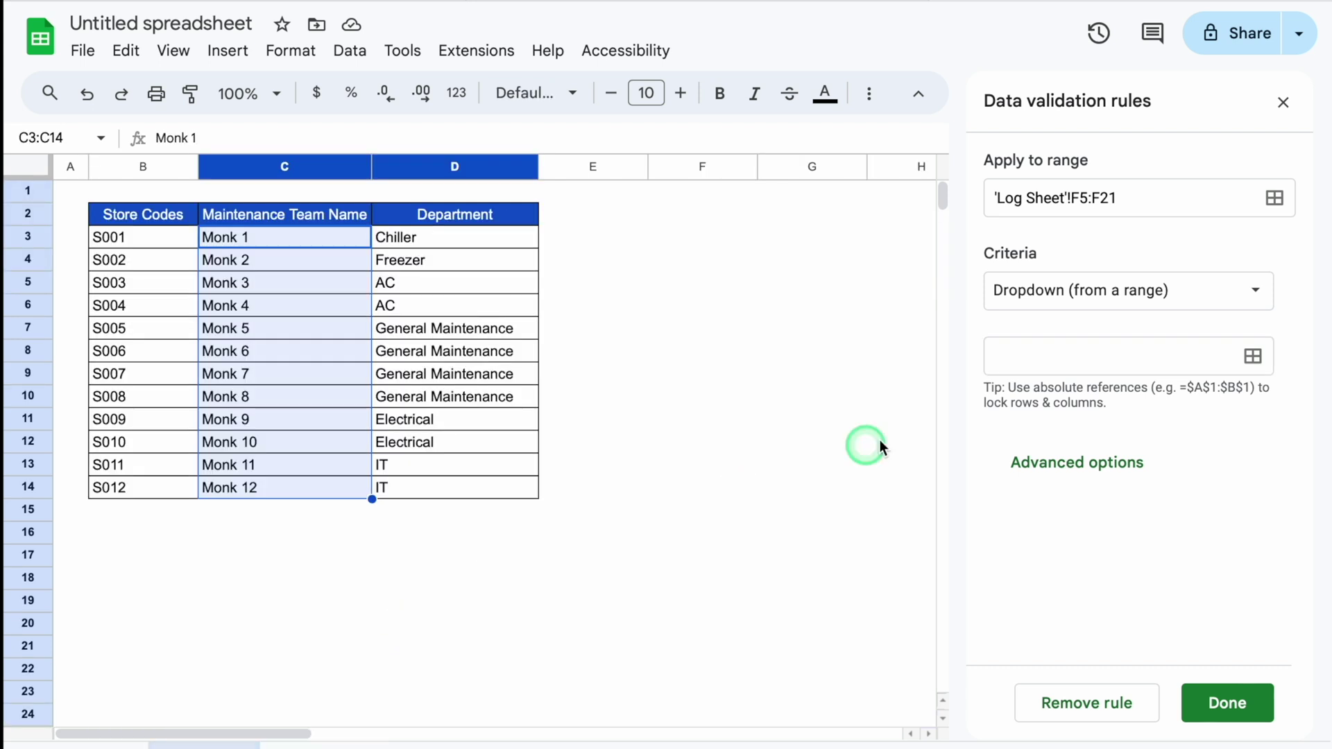
{"action": "left_click", "coordinate": [1031, 359]}
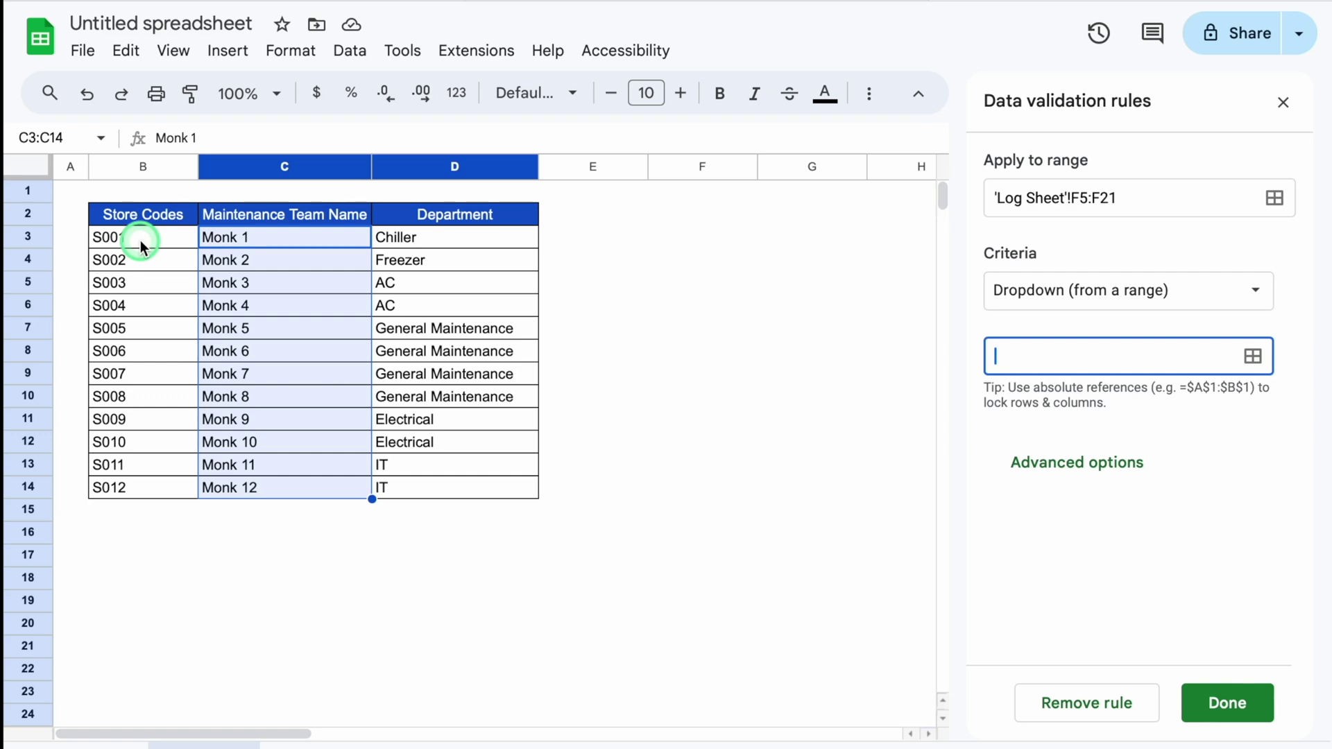
{"action": "left_click", "coordinate": [145, 166]}
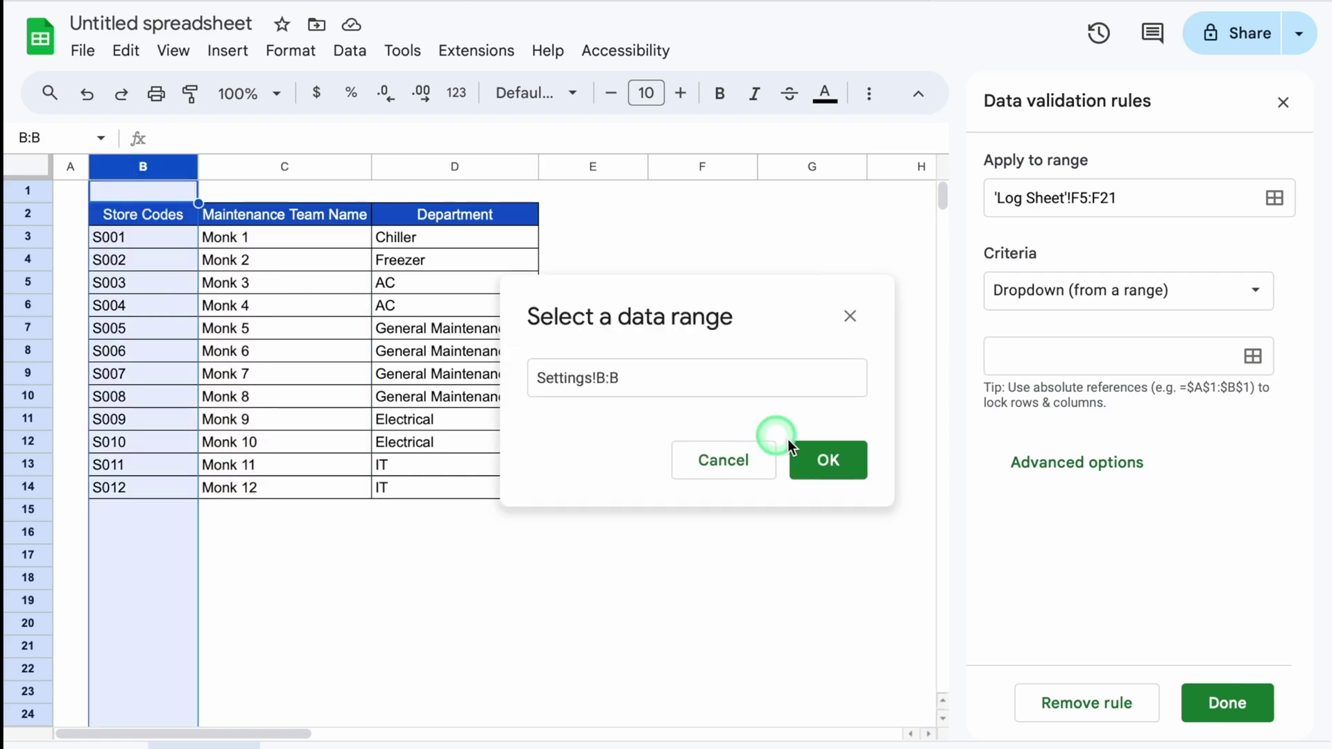
{"action": "left_click", "coordinate": [845, 461]}
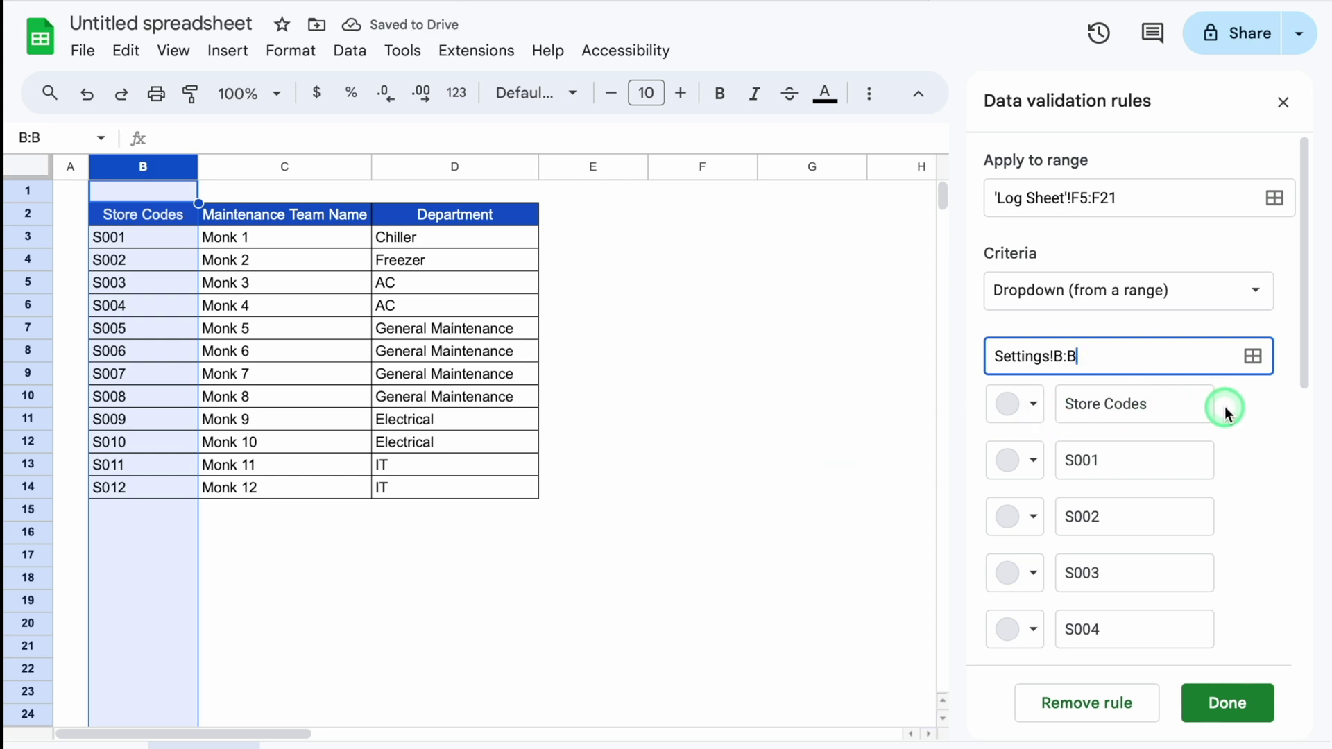
Step: Give the options S001 through S012 dark chip colors such as red, green, purple, brown, blue and teal, and save the rule
{"action": "left_click", "coordinate": [1034, 461]}
{"action": "left_click", "coordinate": [1054, 573]}
{"action": "left_click", "coordinate": [1034, 517]}
{"action": "left_click", "coordinate": [1166, 633]}
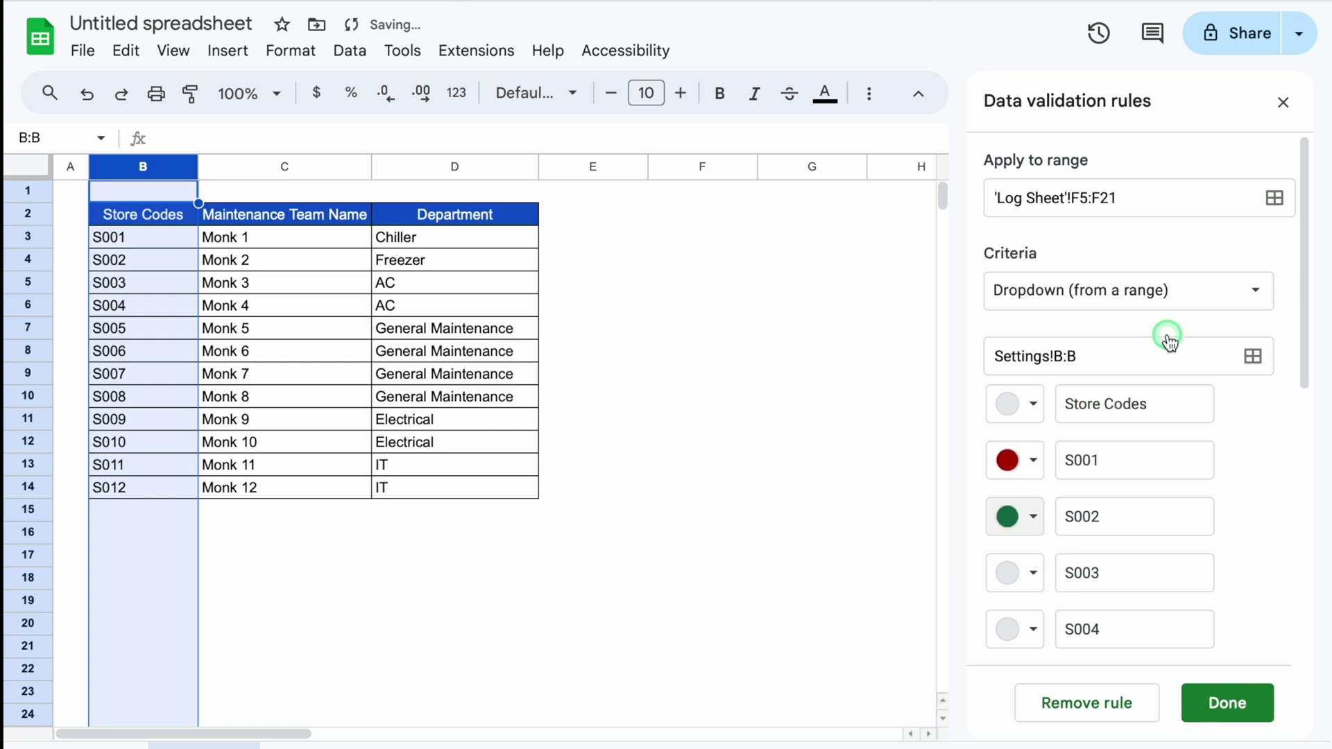
{"action": "scroll", "coordinate": [1145, 416], "scroll_direction": "down", "scroll_amount": 3}
{"action": "left_click", "coordinate": [1033, 327]}
{"action": "left_click", "coordinate": [1159, 312]}
{"action": "scroll", "coordinate": [1144, 417], "scroll_direction": "down", "scroll_amount": 3}
{"action": "left_click", "coordinate": [1033, 465]}
{"action": "left_click", "coordinate": [1273, 581]}
{"action": "left_click", "coordinate": [1034, 522]}
{"action": "left_click", "coordinate": [1067, 331]}
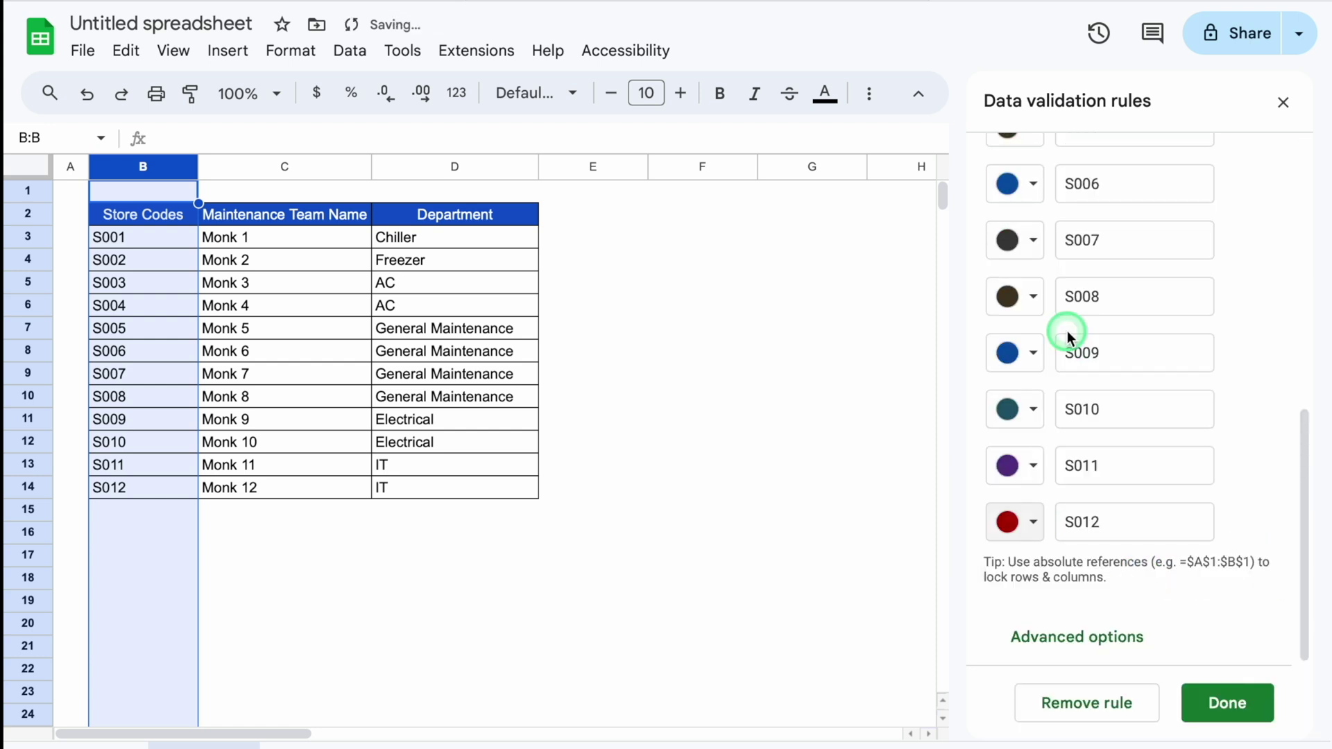
{"action": "left_click", "coordinate": [1218, 683]}
{"action": "left_click", "coordinate": [1283, 105]}
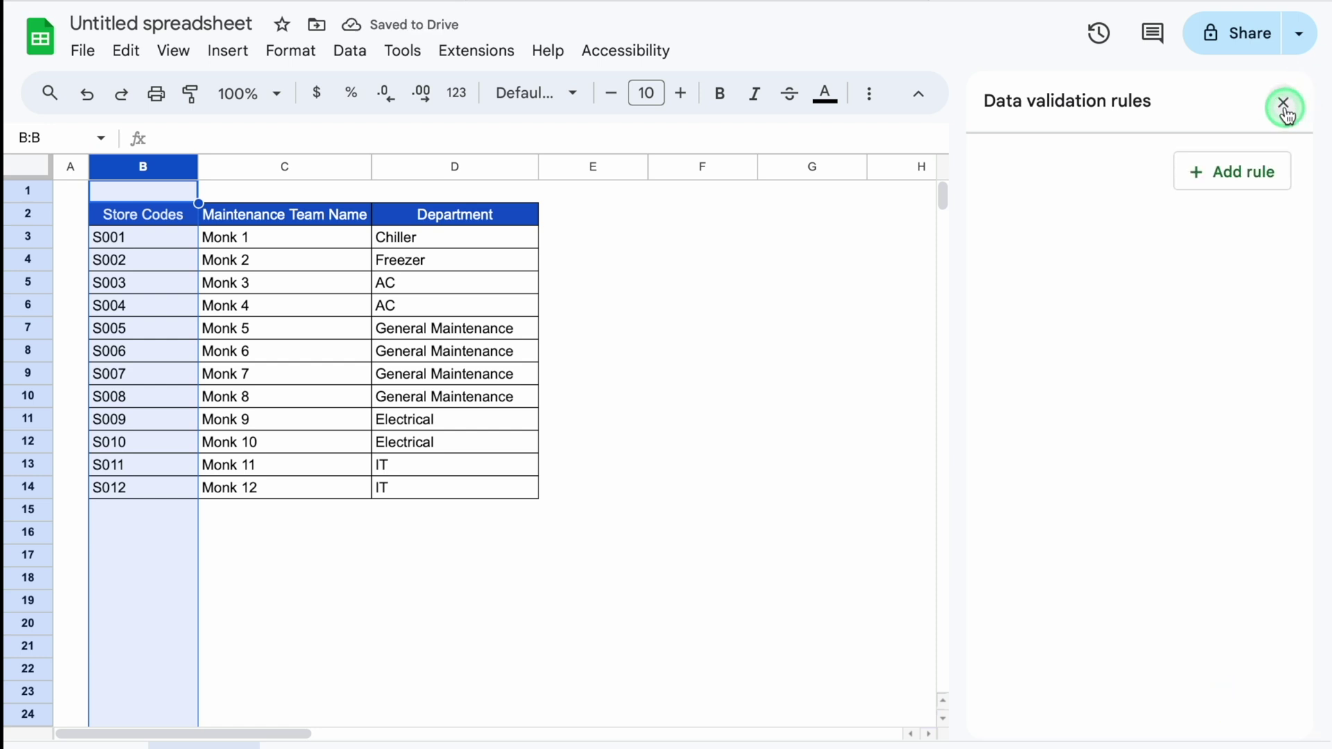
Step: On the Log Sheet, choose store codes S001 in F5, S005 in F6 and S006 in F7
{"action": "left_click", "coordinate": [298, 745]}
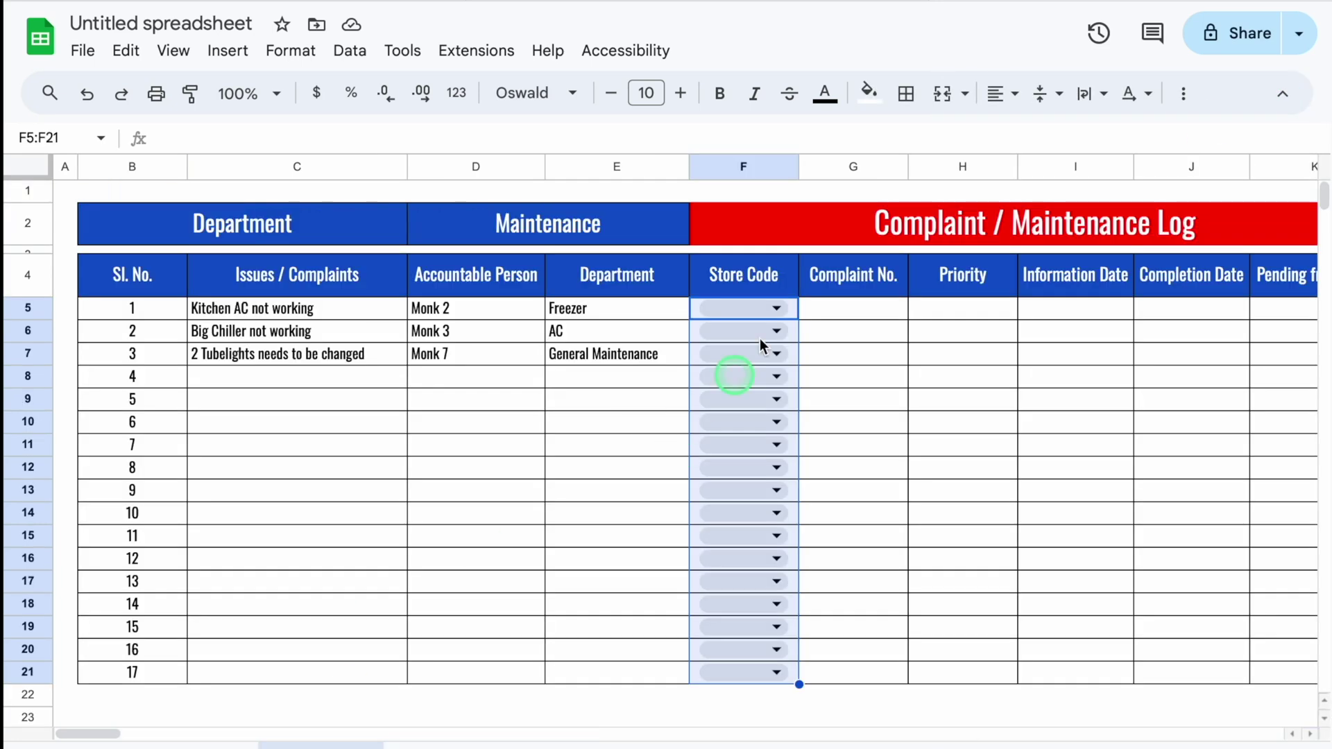
{"action": "left_click", "coordinate": [805, 275]}
{"action": "left_click", "coordinate": [776, 308]}
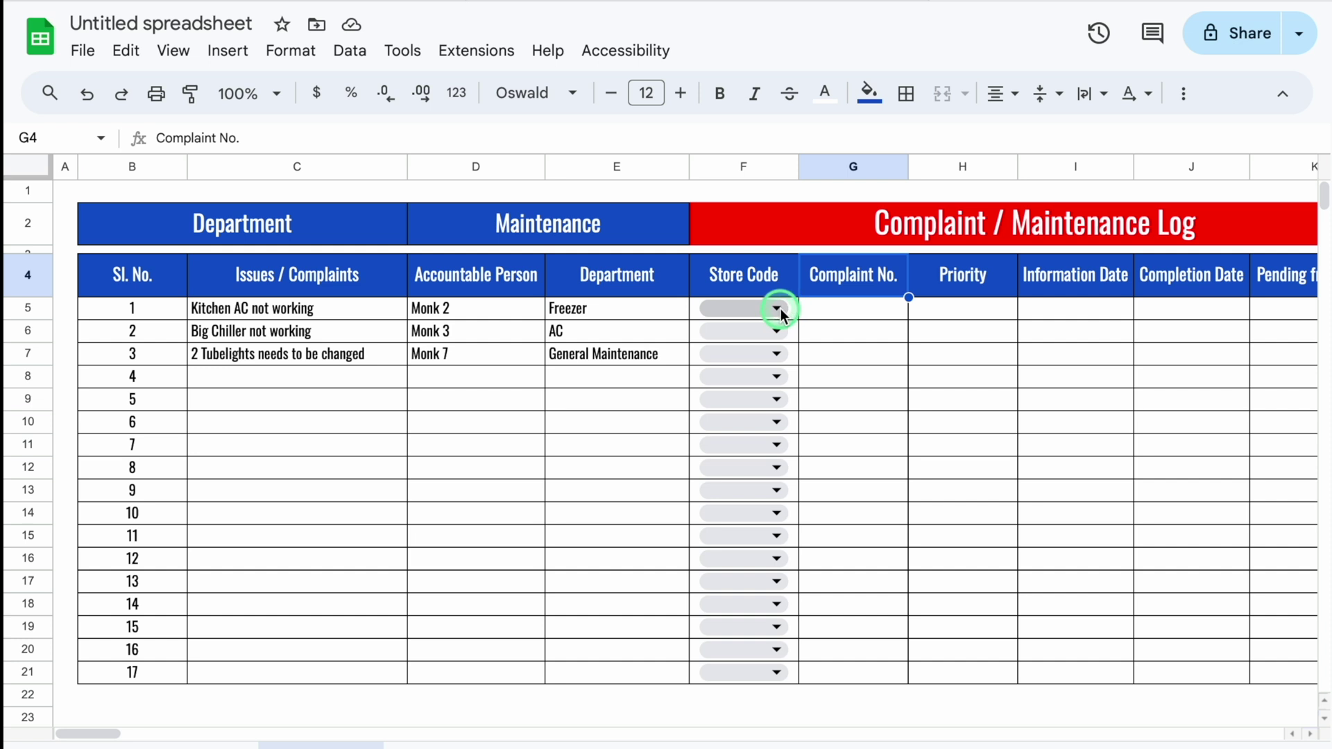
{"action": "left_click", "coordinate": [730, 379]}
{"action": "left_click", "coordinate": [776, 331]}
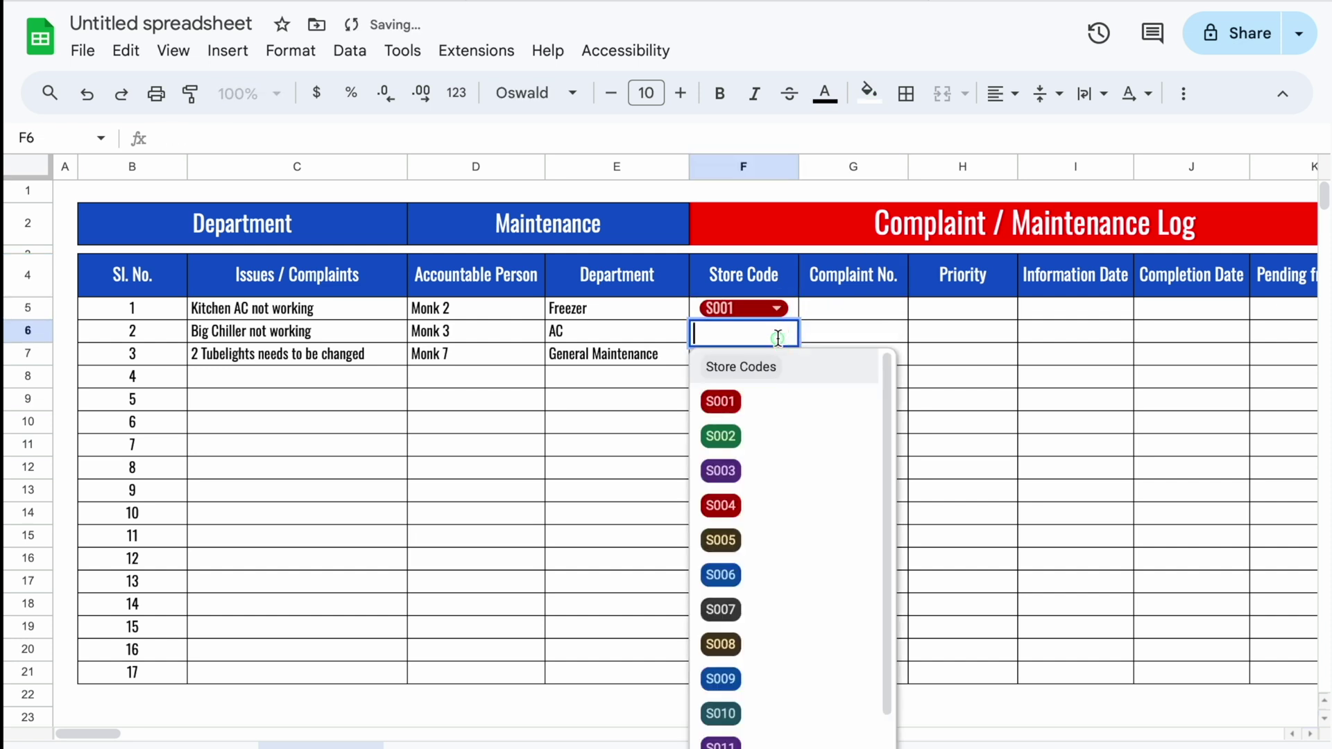
{"action": "left_click", "coordinate": [721, 540]}
{"action": "left_click", "coordinate": [777, 354]}
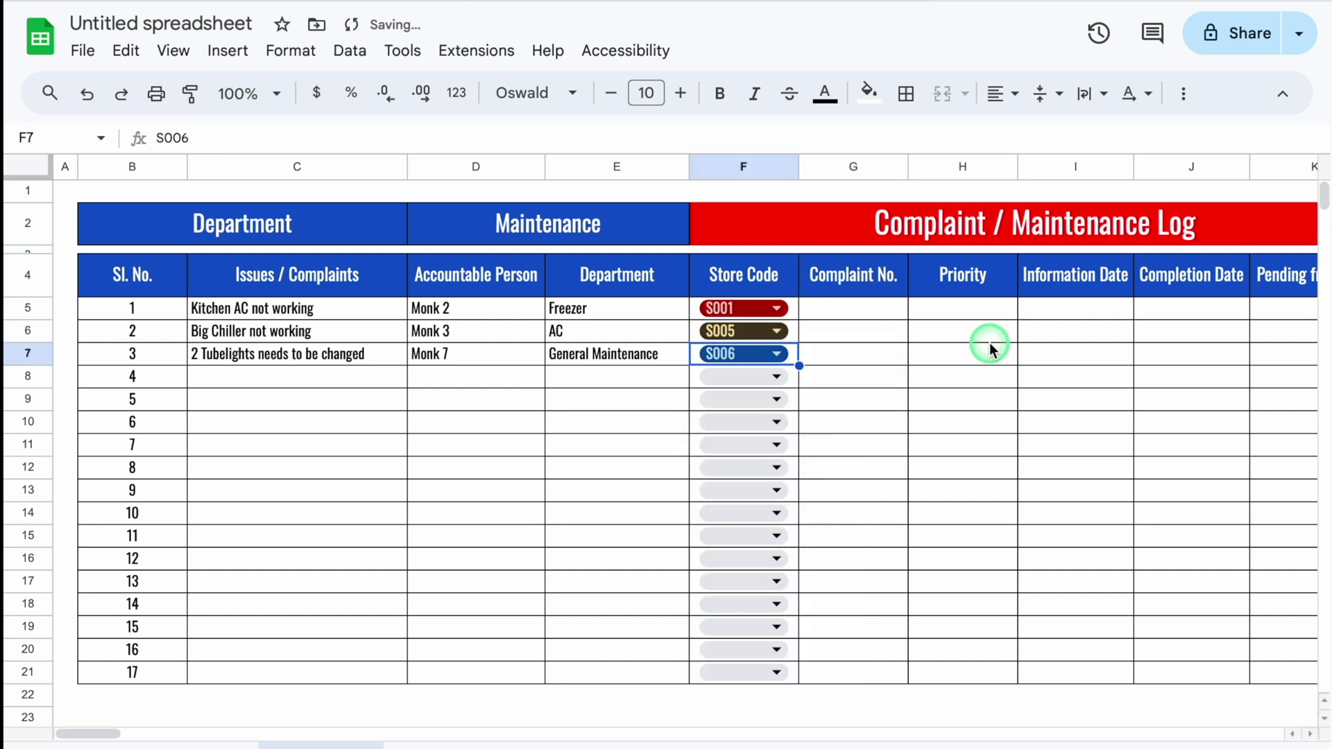
Step: Fill the Complaint No. cells G5:G21 with gray and the Issues / Complaints cells C5:C21 with light gray
{"action": "left_click", "coordinate": [872, 314]}
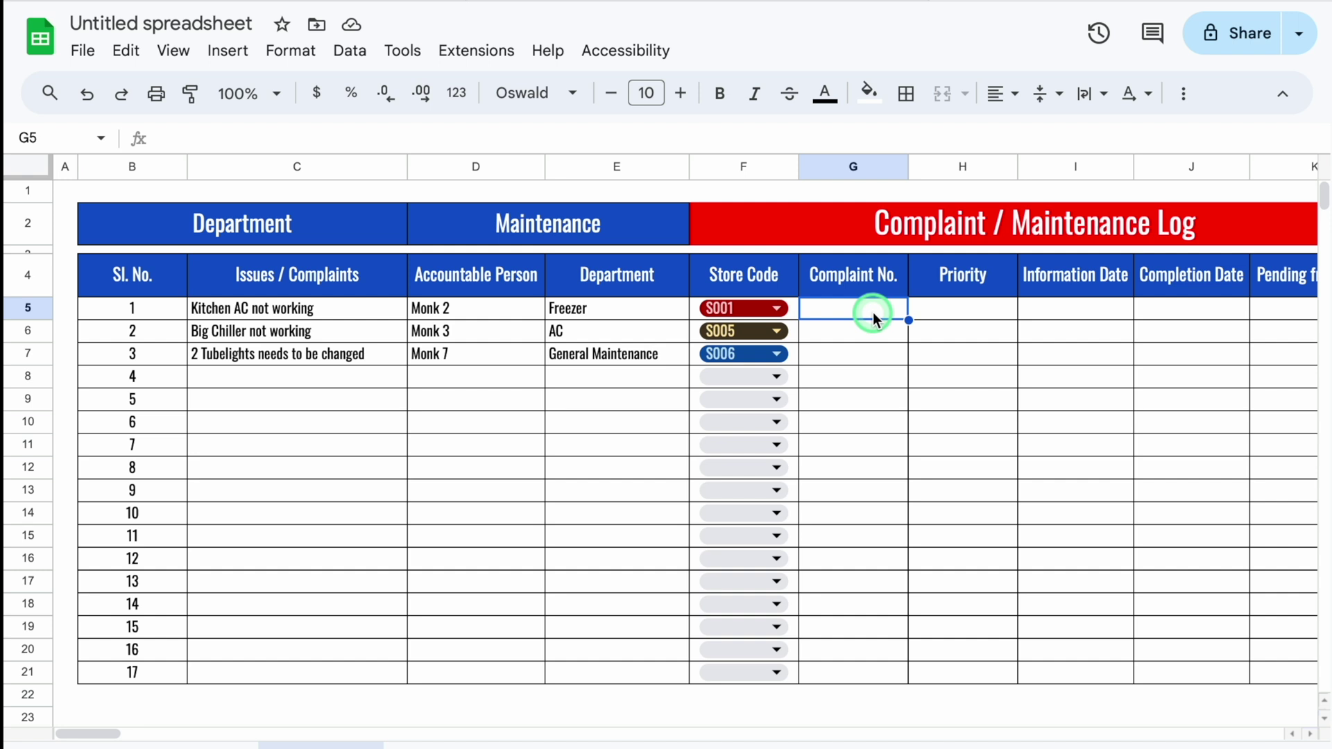
{"action": "left_click_drag", "start_coordinate": [873, 315], "coordinate": [883, 669]}
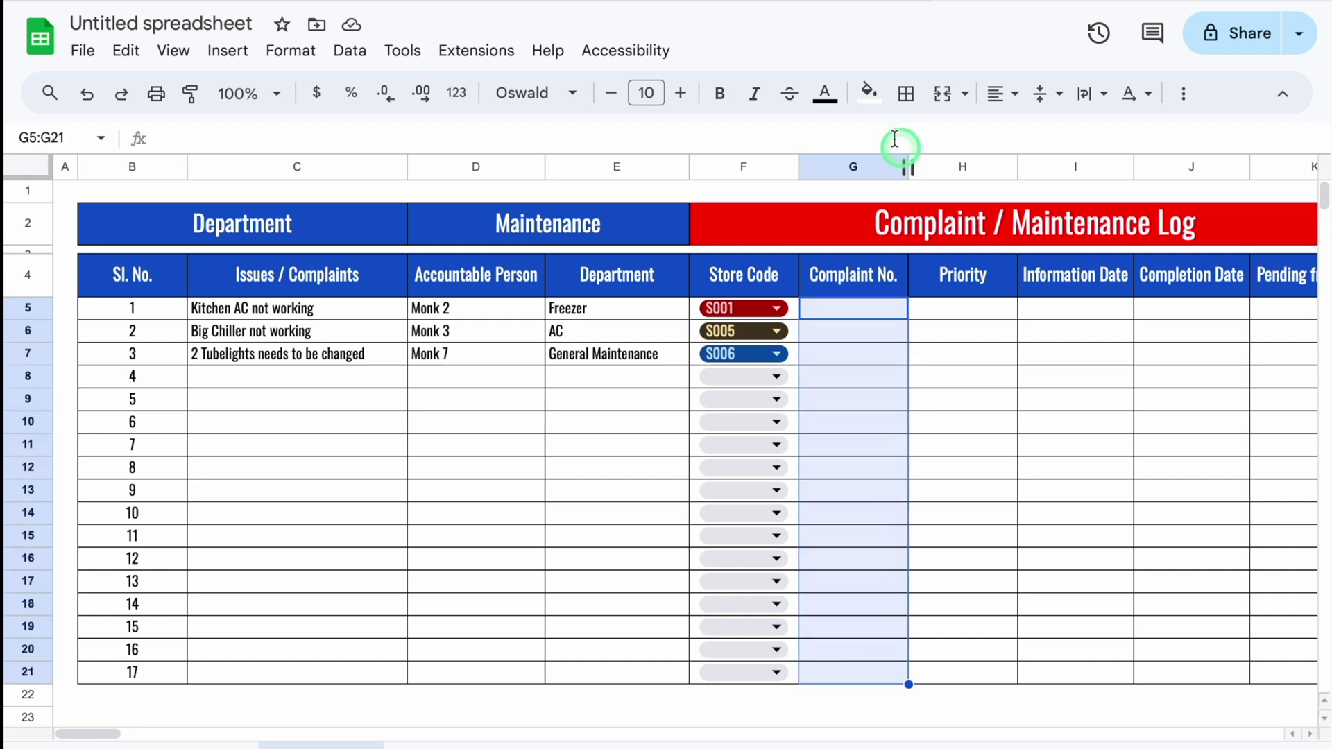
{"action": "left_click", "coordinate": [871, 95]}
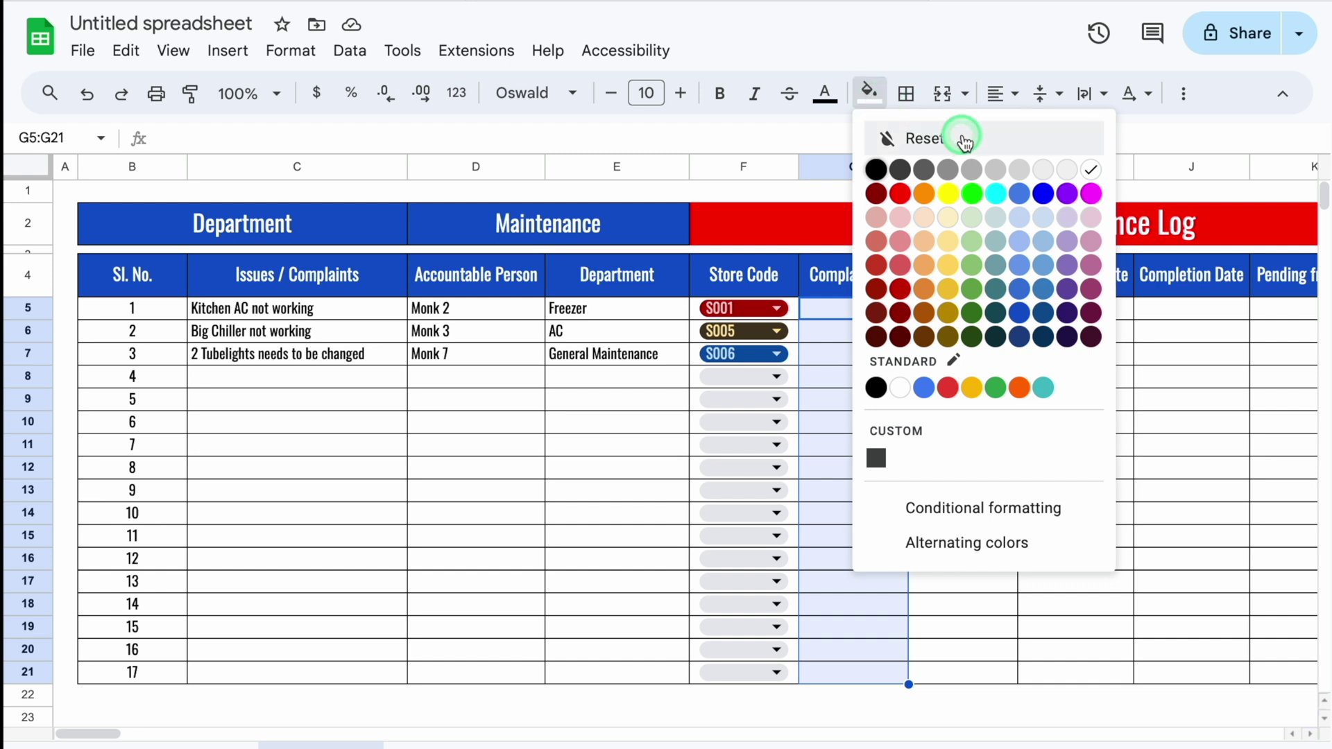
{"action": "left_click", "coordinate": [1017, 170]}
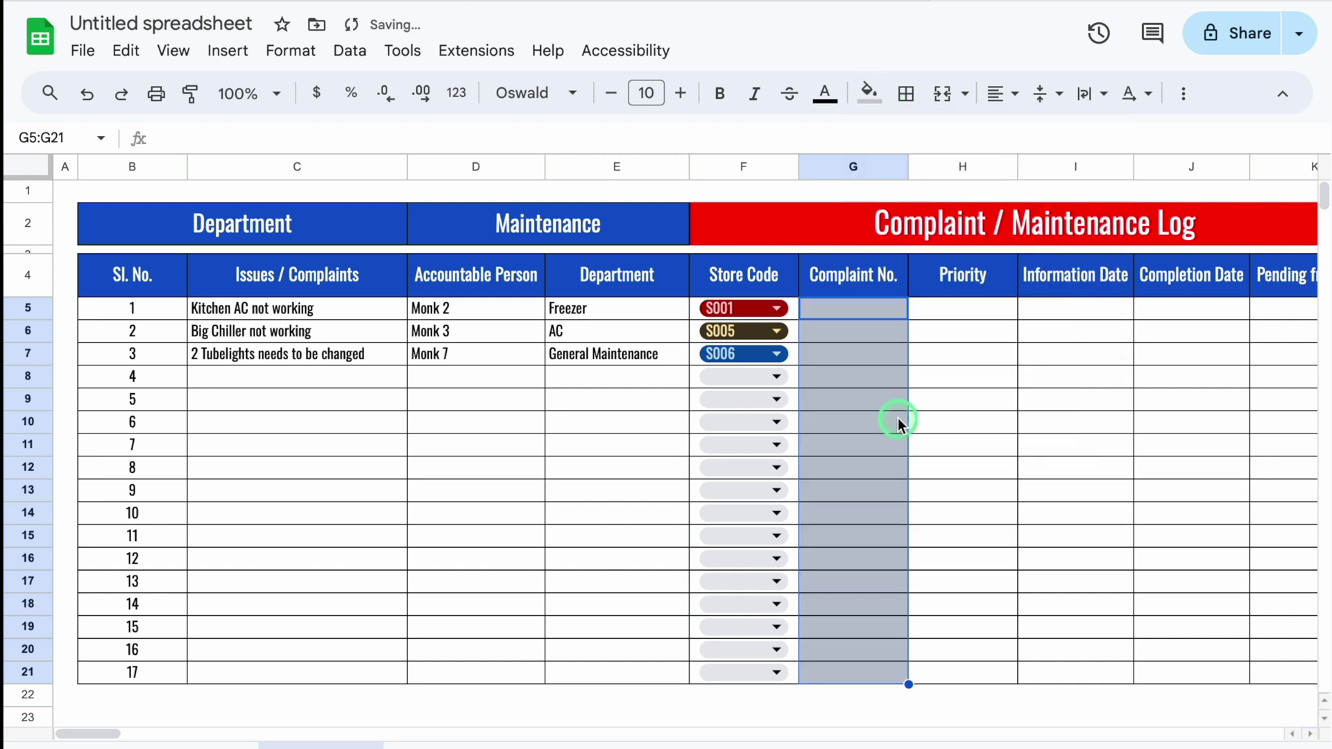
{"action": "left_click_drag", "start_coordinate": [347, 308], "coordinate": [372, 681]}
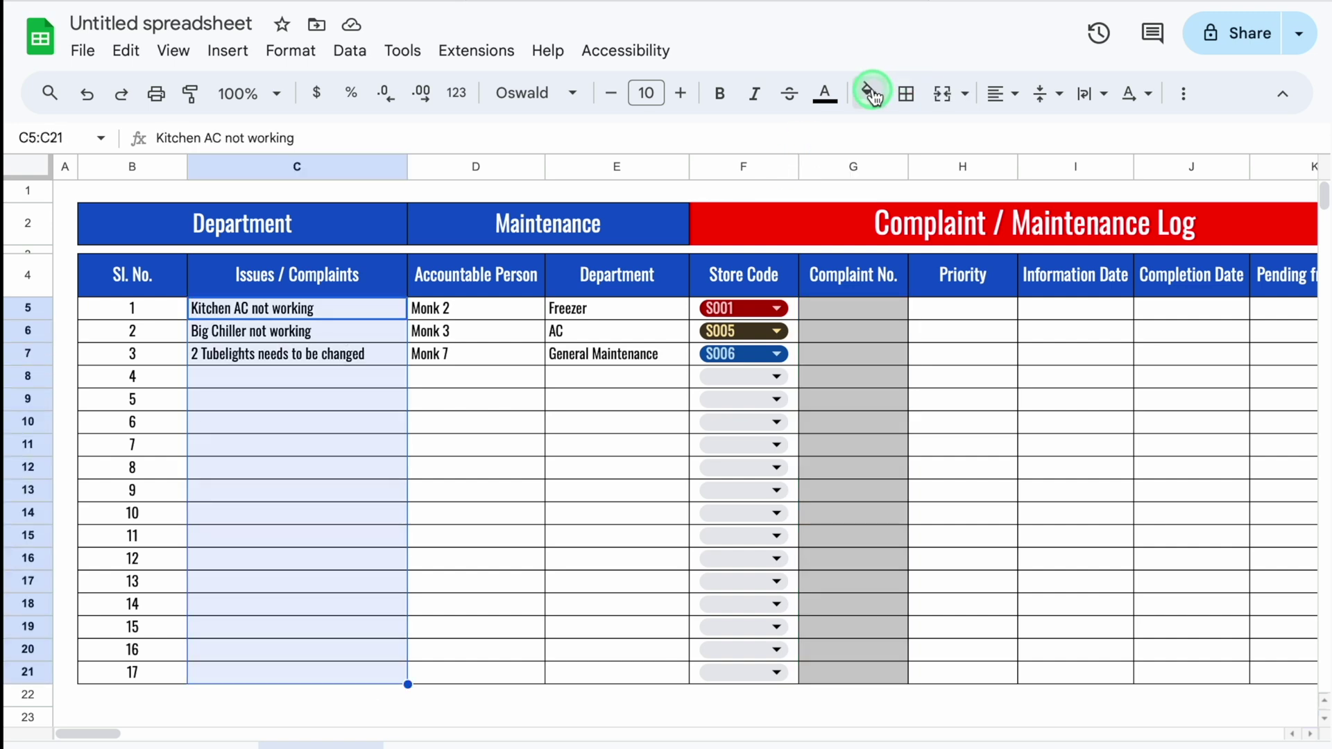
{"action": "left_click", "coordinate": [873, 95]}
{"action": "left_click", "coordinate": [1017, 171]}
Step: Add a Dropdown validation rule to the Priority cells H5:H21
{"action": "left_click", "coordinate": [962, 308]}
{"action": "left_click_drag", "start_coordinate": [104, 733], "coordinate": [120, 734]}
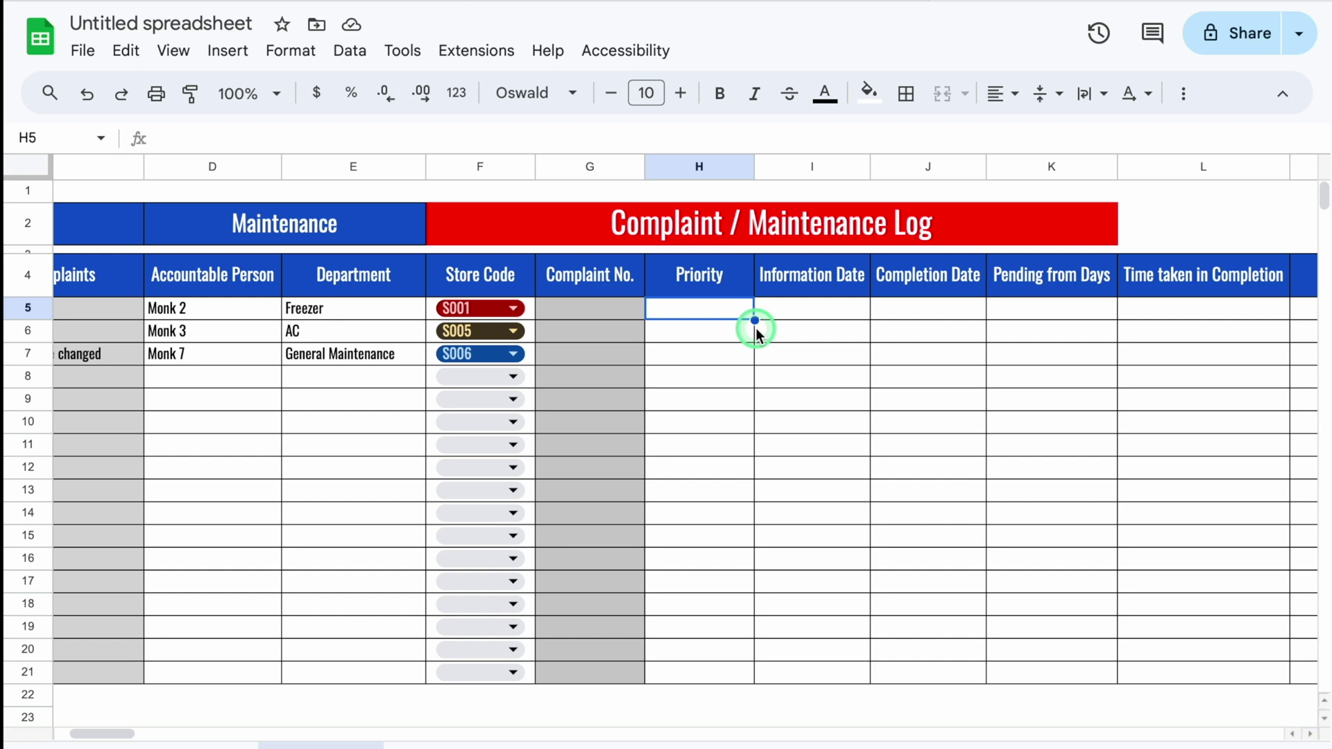
{"action": "left_click_drag", "start_coordinate": [717, 309], "coordinate": [704, 672]}
{"action": "left_click", "coordinate": [350, 50]}
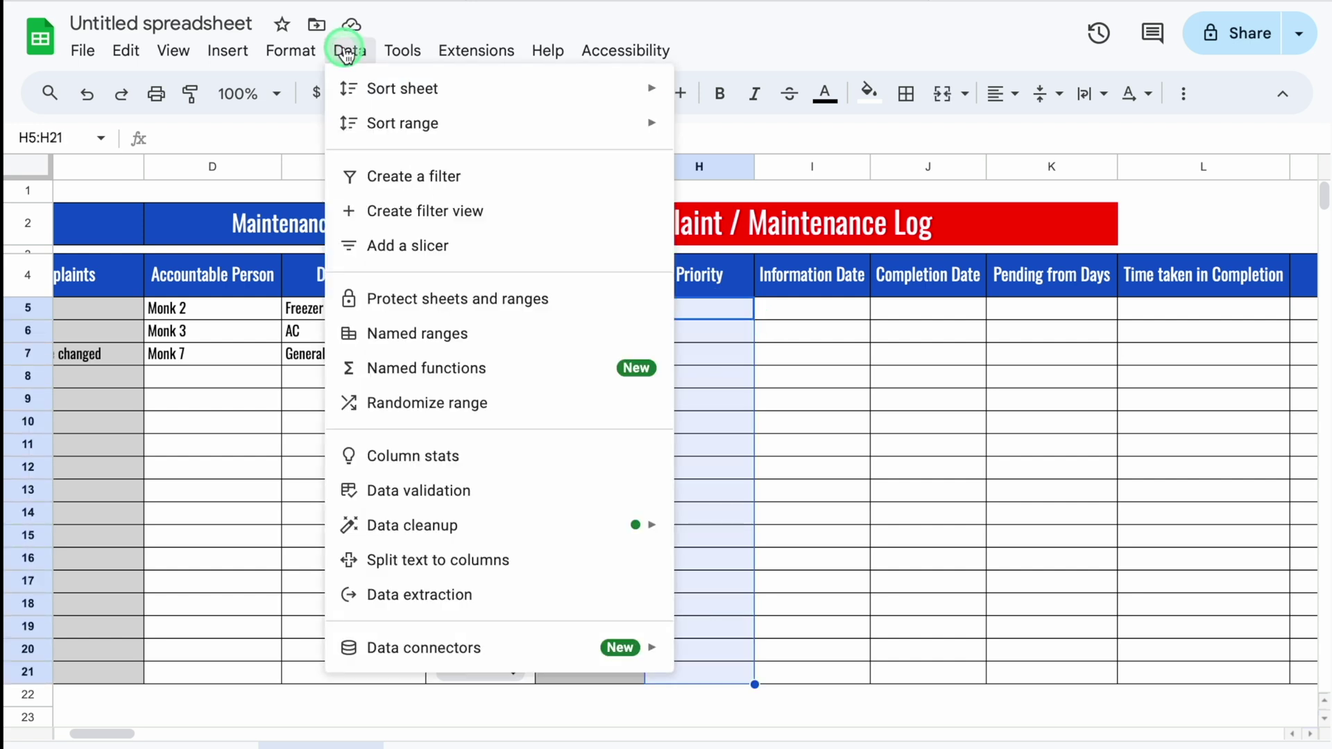
{"action": "left_click", "coordinate": [416, 491]}
{"action": "left_click", "coordinate": [1227, 354]}
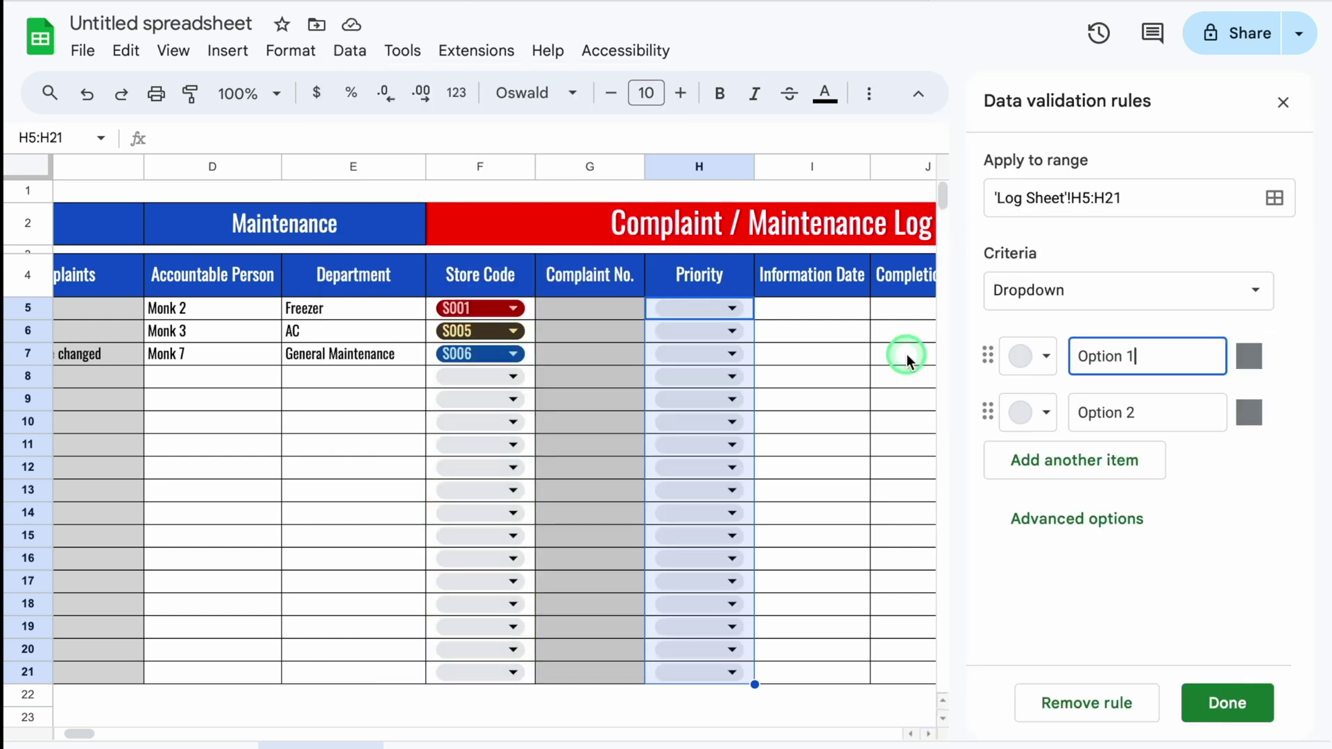
Step: Name the first two Priority dropdown options Urgent and High
{"action": "left_click_drag", "start_coordinate": [1154, 356], "coordinate": [1072, 359]}
{"action": "key", "text": "BackSpace"}
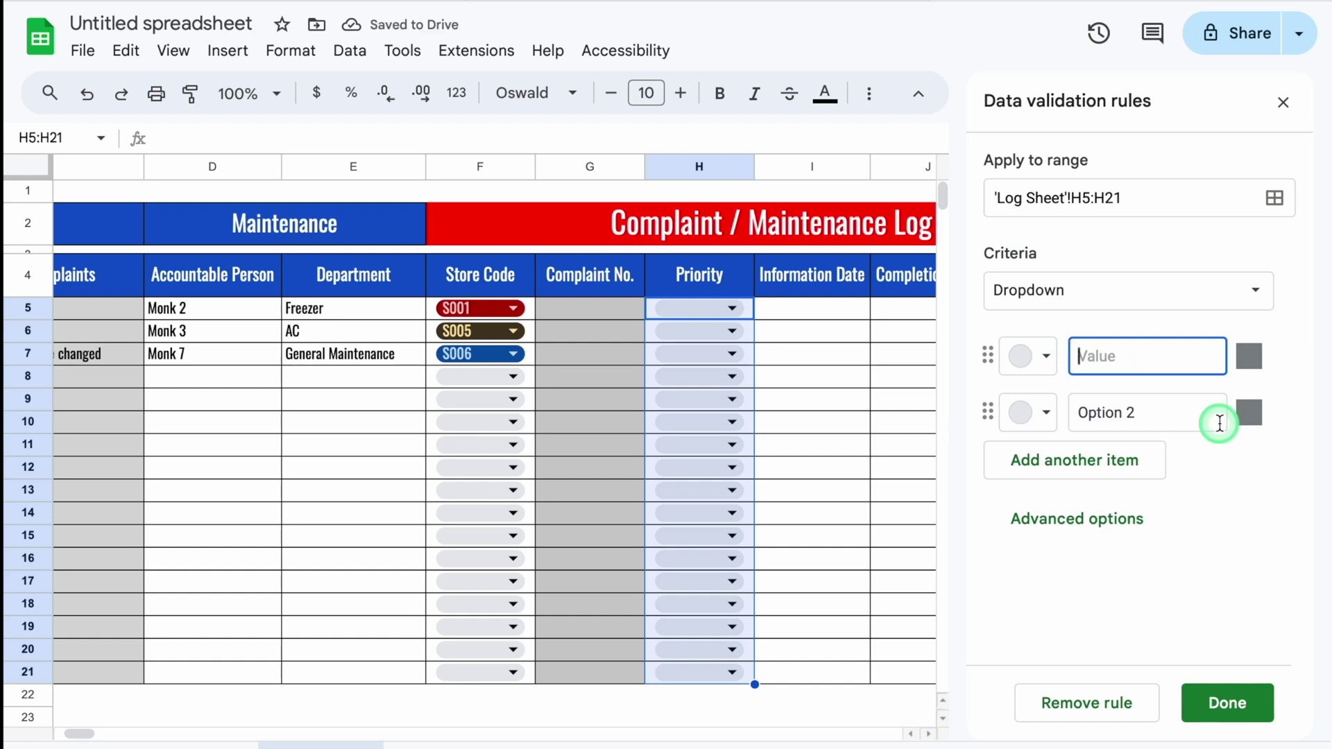
{"action": "type", "text": "Urgent"}
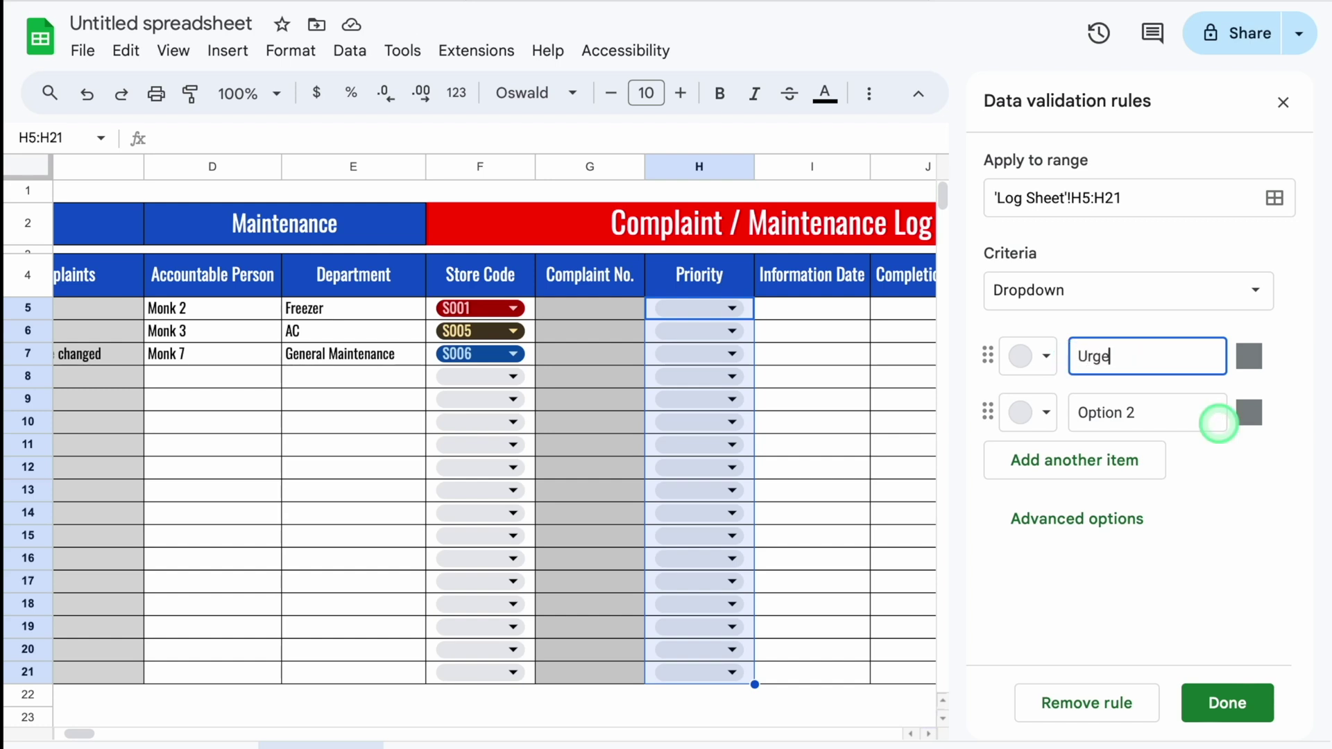
{"action": "left_click", "coordinate": [1180, 415]}
{"action": "key", "text": "BackSpace"}
{"action": "key", "text": "BackSpace"}
{"action": "key", "text": "BackSpace"}
{"action": "key", "text": "BackSpace"}
{"action": "key", "text": "BackSpace"}
{"action": "key", "text": "BackSpace"}
{"action": "key", "text": "BackSpace"}
{"action": "key", "text": "BackSpace"}
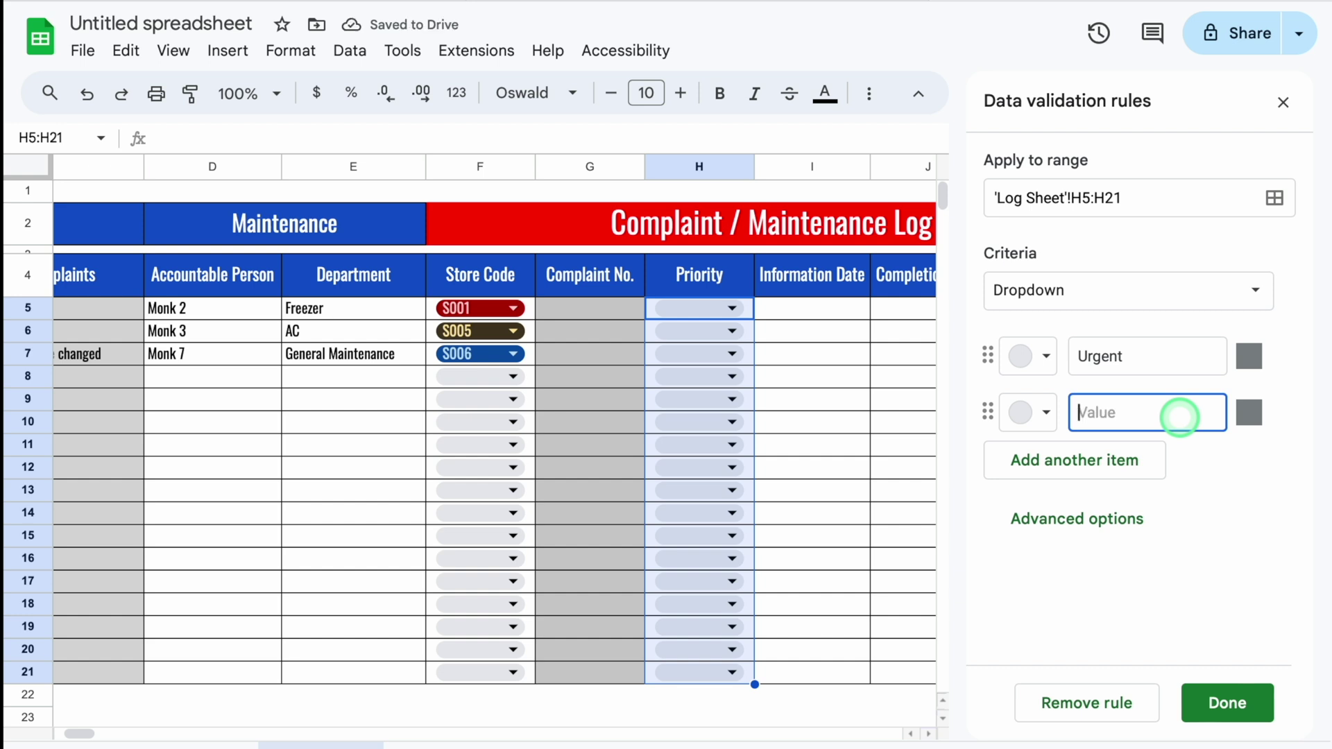
{"action": "type", "text": "High"}
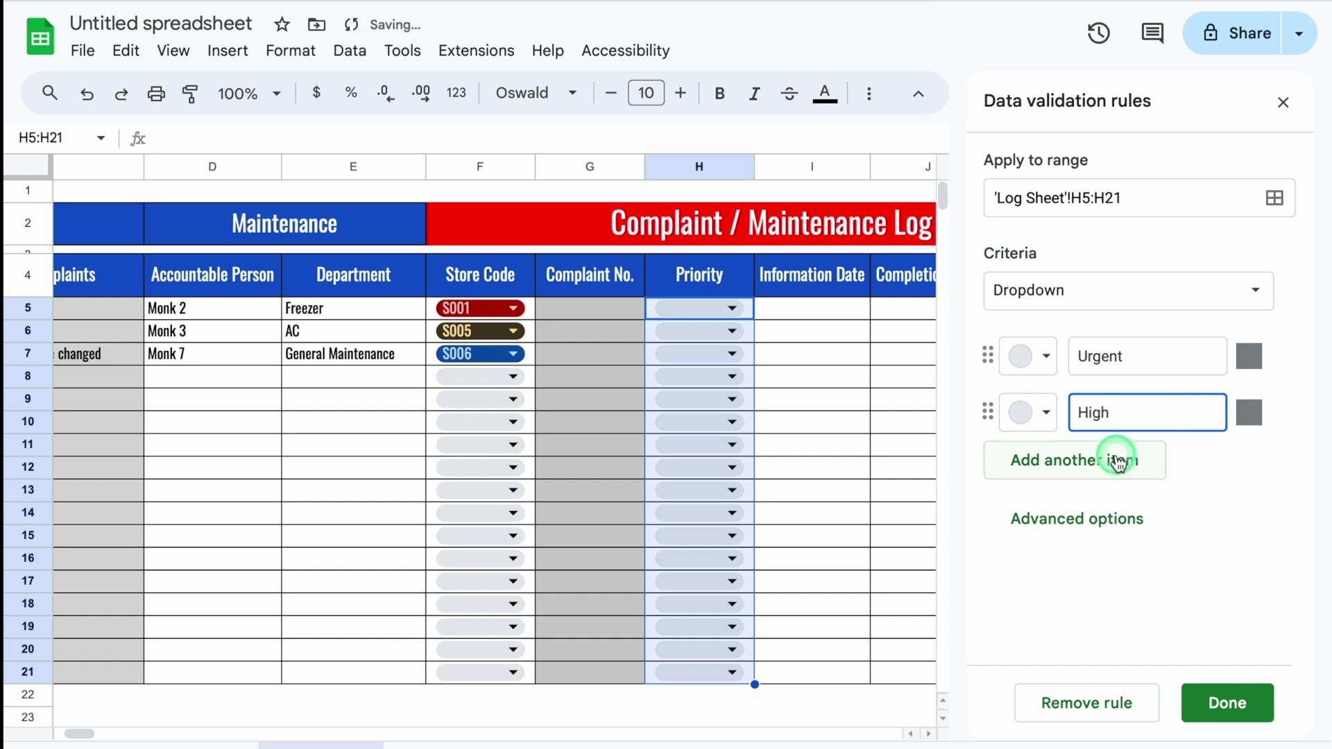
Step: Add two more Priority dropdown options, Medium and Low
{"action": "left_click", "coordinate": [1115, 459]}
{"action": "type", "text": "Medium"}
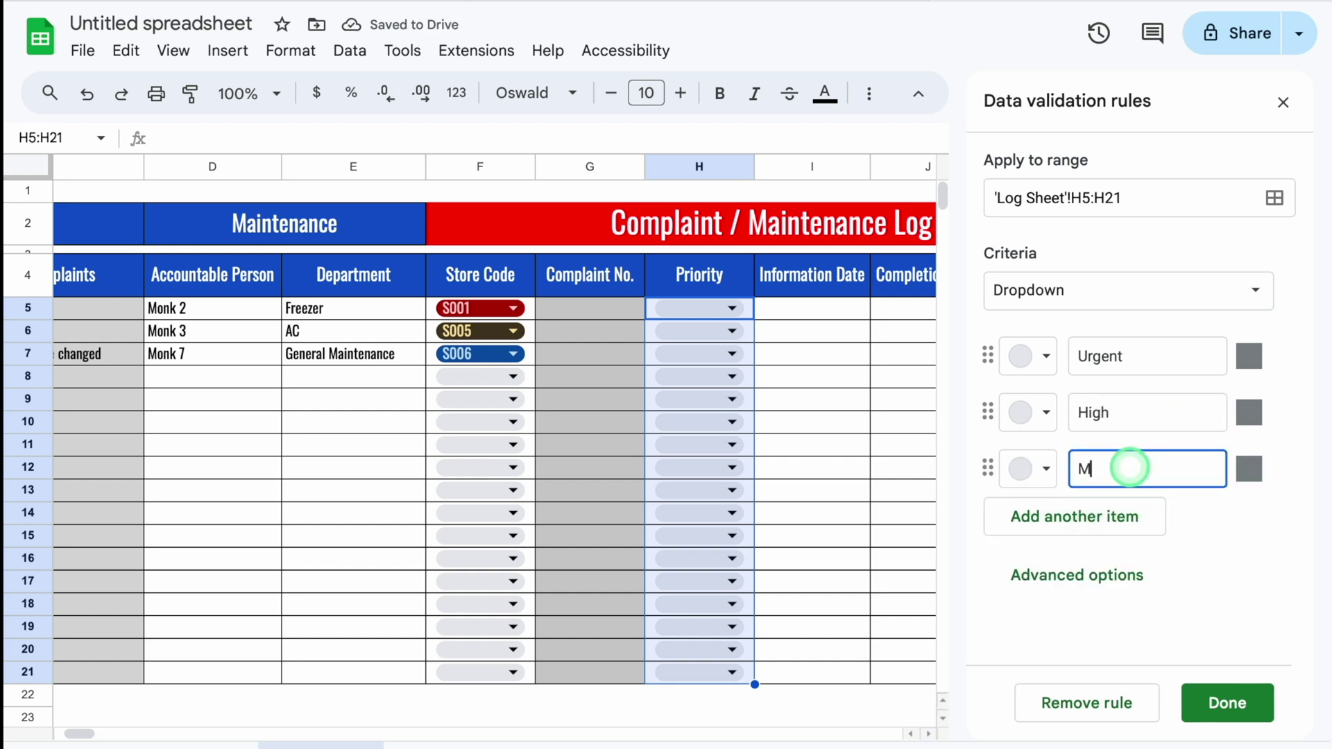
{"action": "left_click", "coordinate": [1087, 513]}
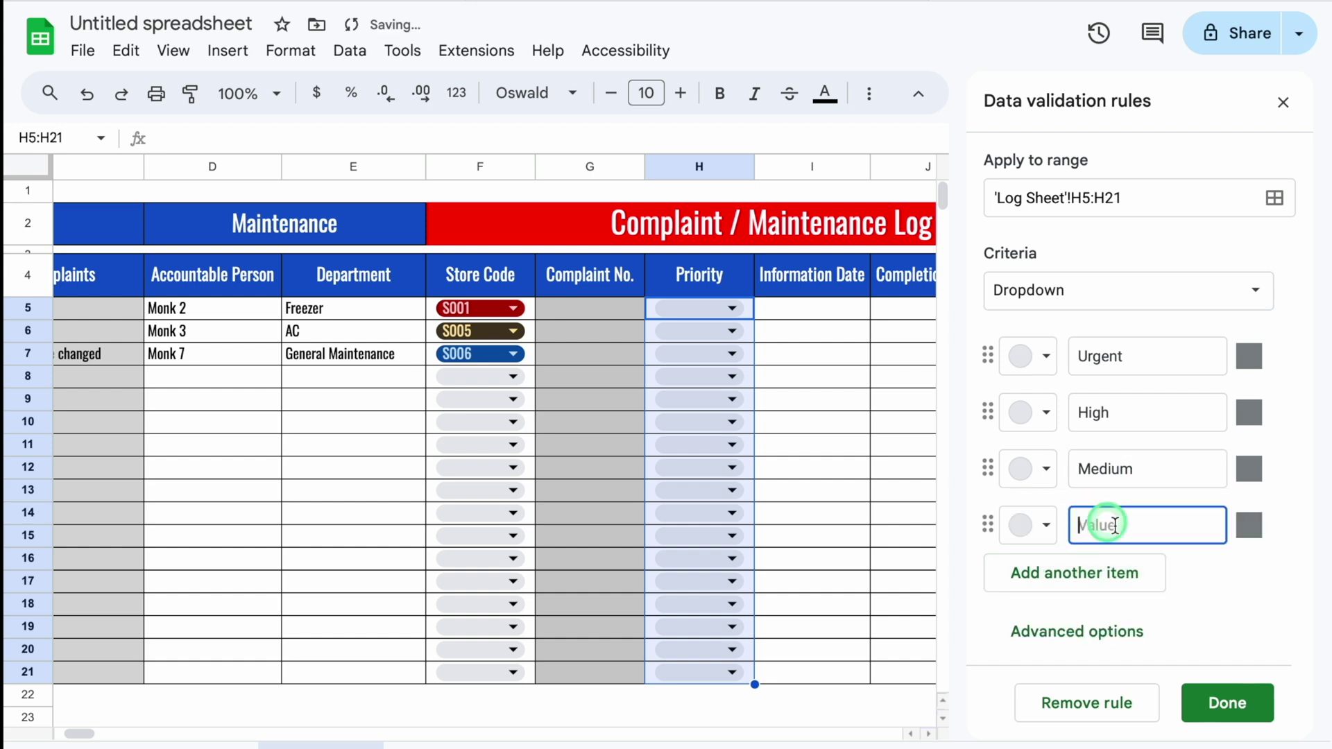
{"action": "type", "text": "Low"}
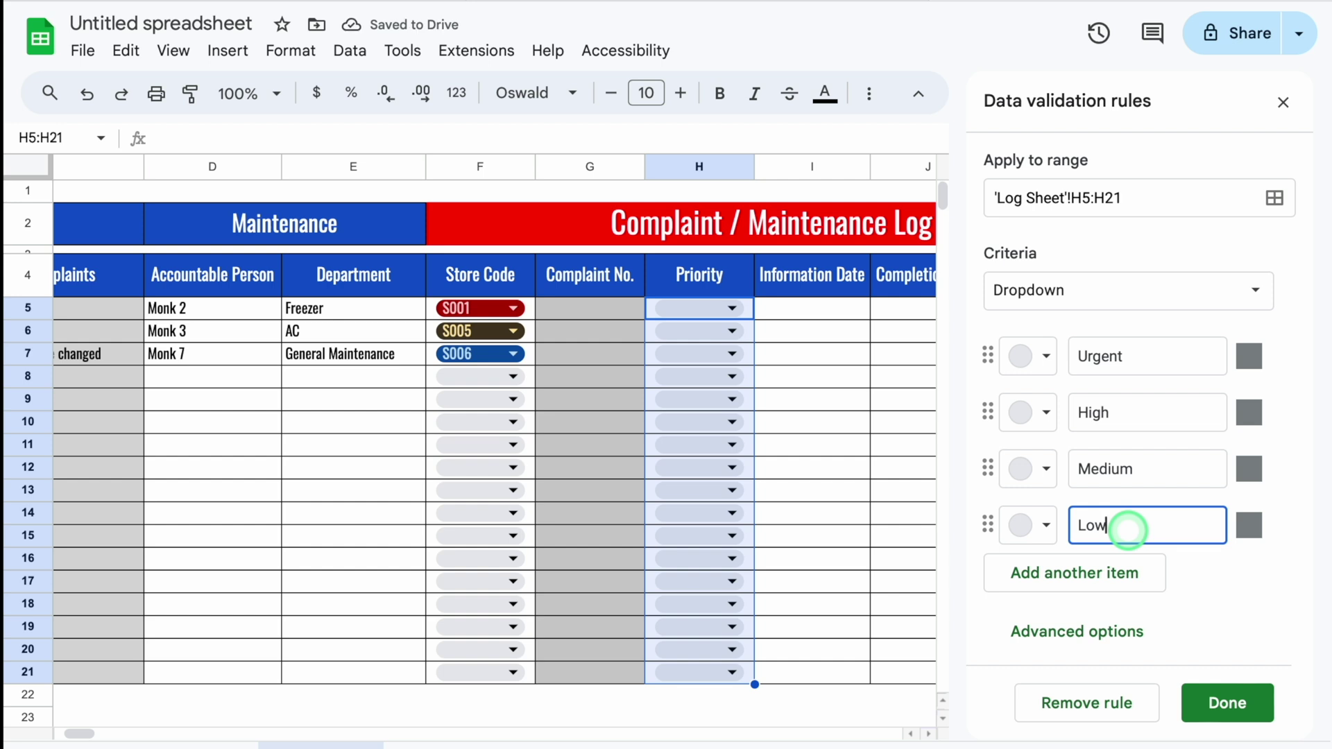
Step: Color the Priority options Urgent dark red, High light red, Medium light blue and Low light yellow, and save the validation rule
{"action": "left_click", "coordinate": [1045, 358]}
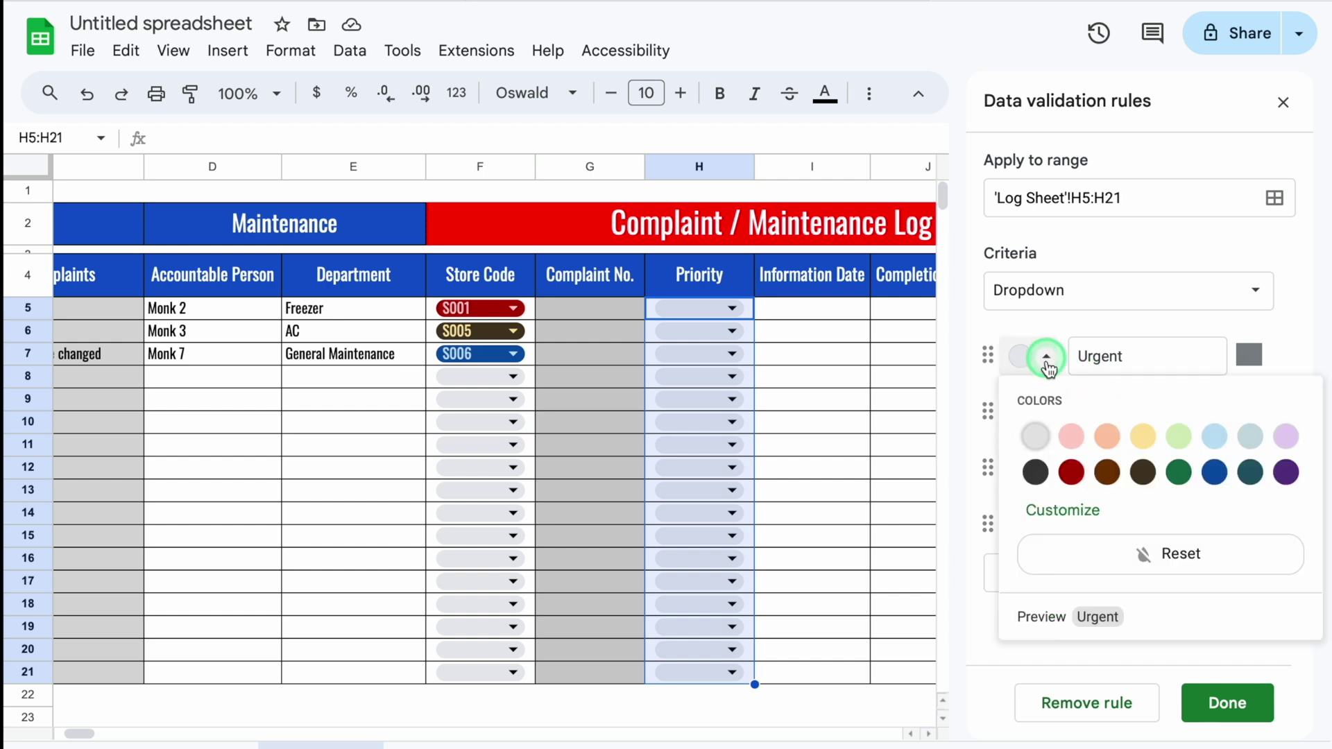
{"action": "left_click", "coordinate": [1068, 469]}
{"action": "left_click", "coordinate": [1046, 412]}
{"action": "left_click", "coordinate": [1070, 494]}
{"action": "left_click", "coordinate": [1046, 525]}
{"action": "left_click", "coordinate": [1143, 303]}
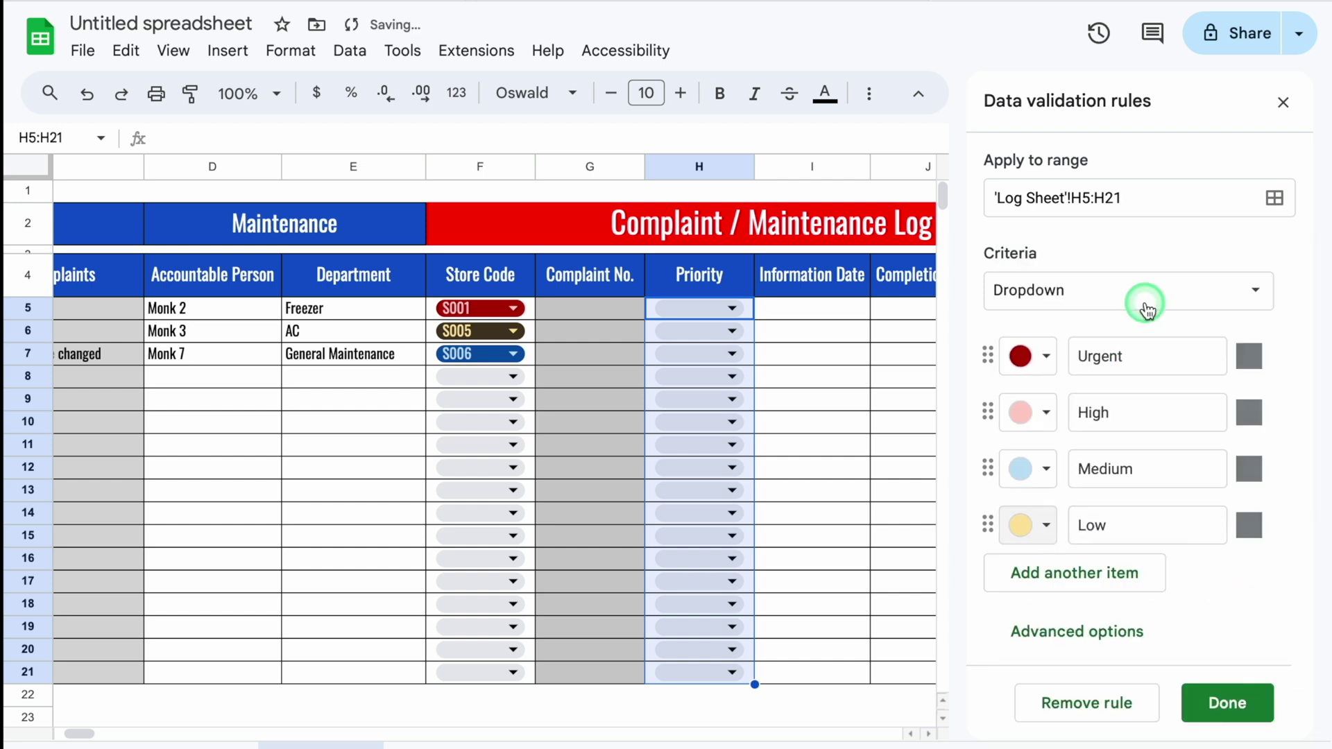
{"action": "left_click", "coordinate": [1226, 703]}
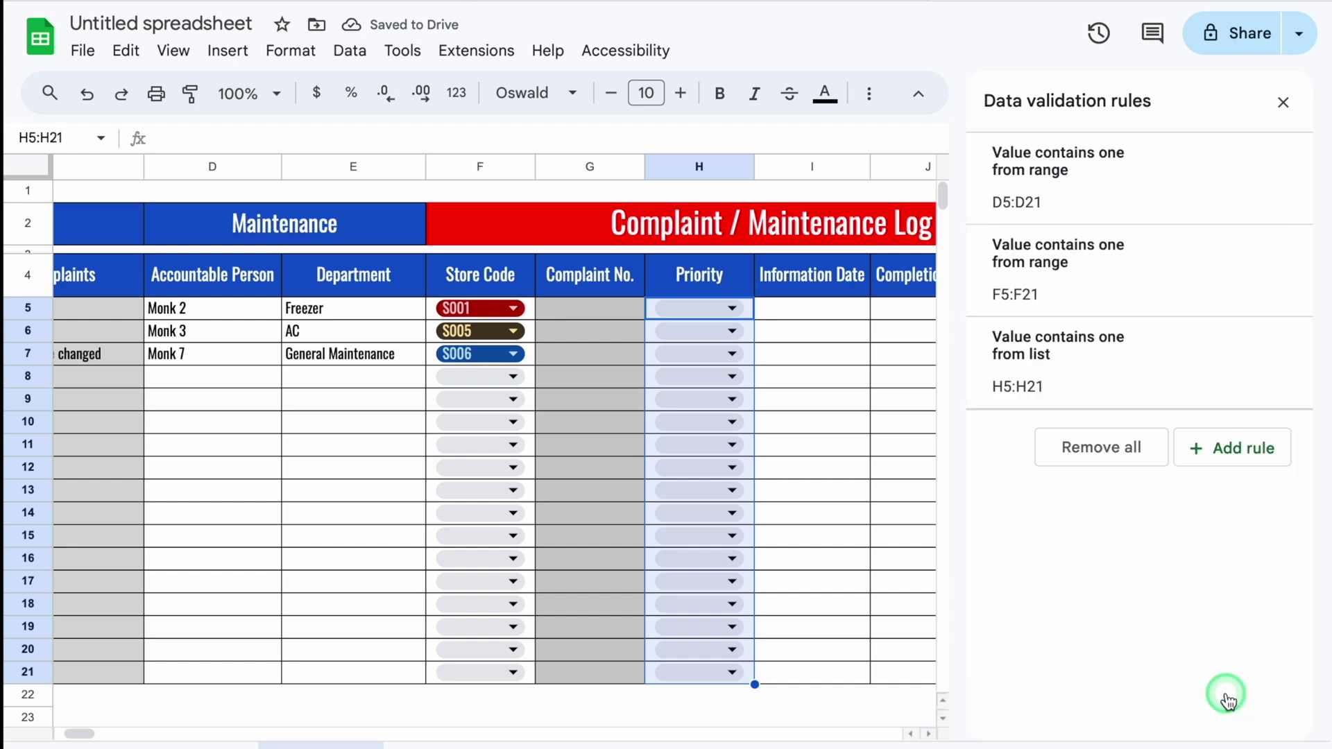
{"action": "left_click", "coordinate": [1283, 102]}
Step: Choose Urgent, High, Medium and Low in the Priority dropdowns of cells H5 through H8 respectively
{"action": "left_click", "coordinate": [733, 309]}
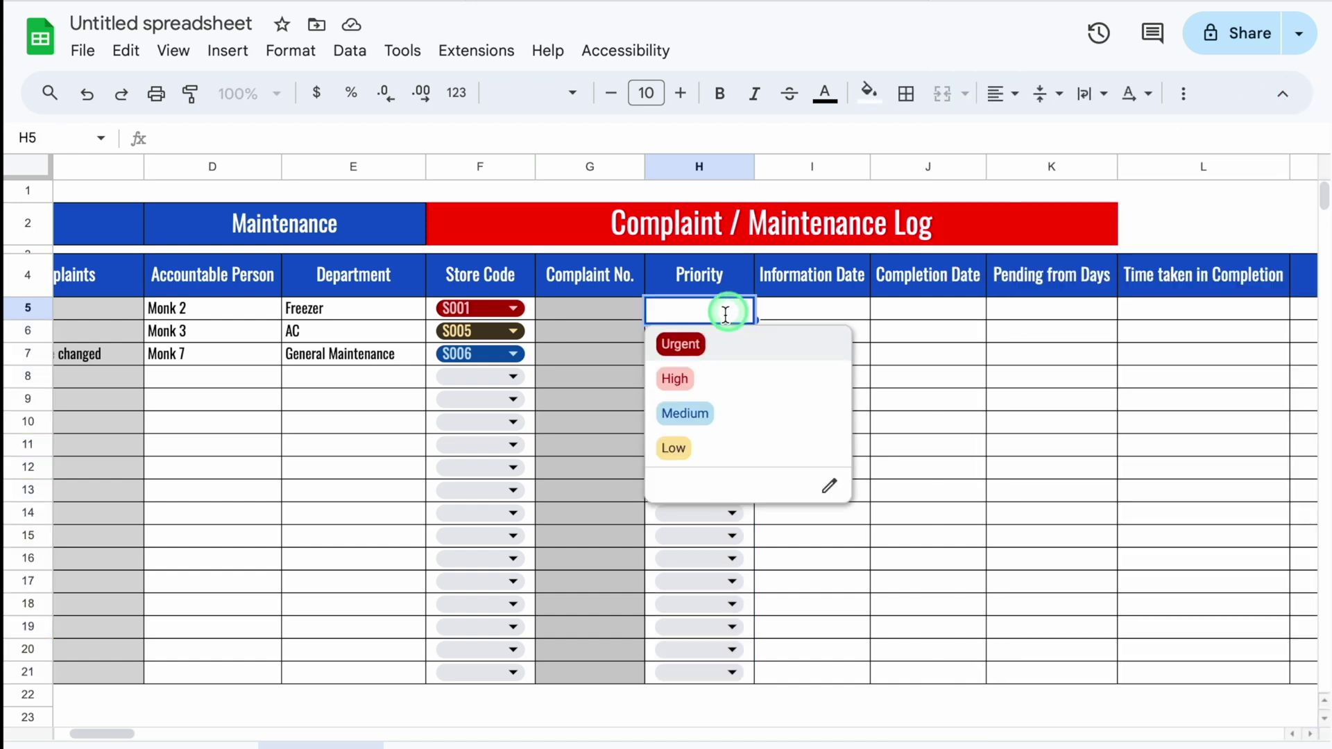
{"action": "left_click", "coordinate": [683, 344]}
{"action": "left_click", "coordinate": [733, 387]}
{"action": "left_click", "coordinate": [686, 516]}
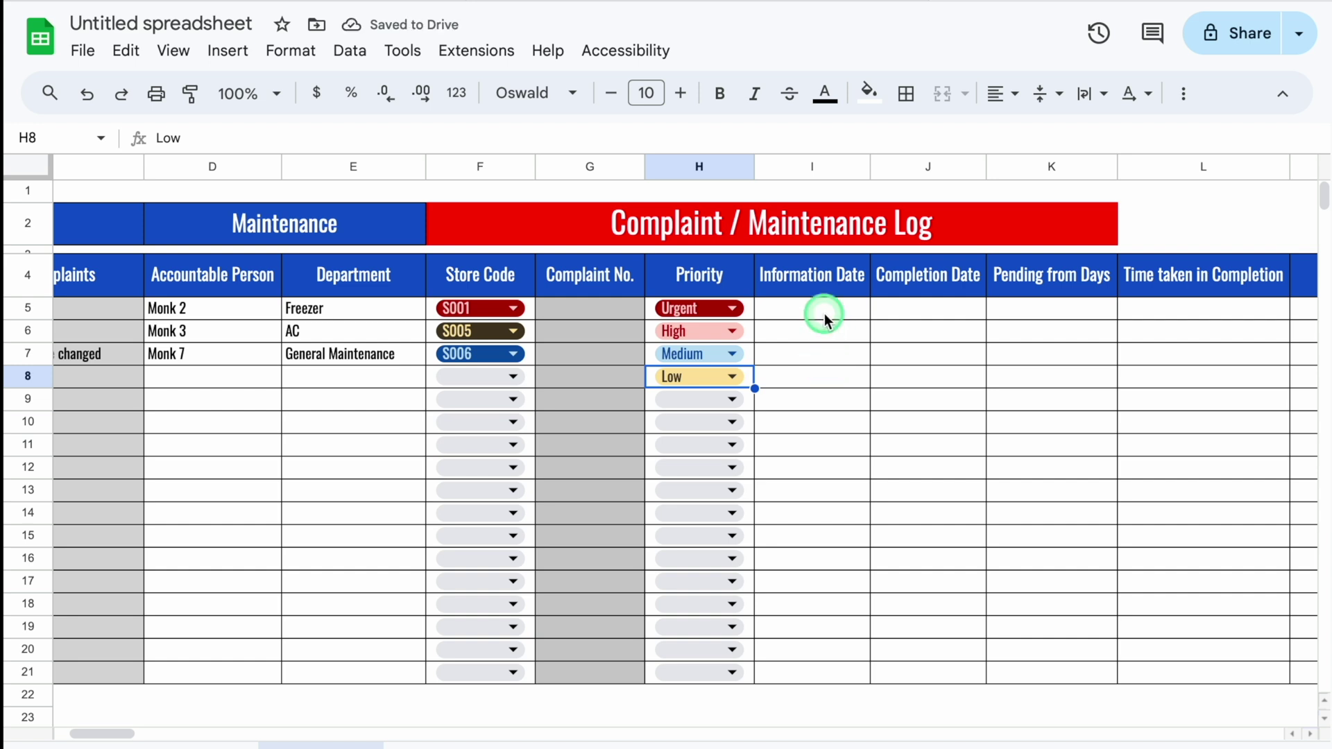
Step: Fill the Information Date and Completion Date cells I5:J21 with light gray
{"action": "left_click_drag", "start_coordinate": [824, 313], "coordinate": [925, 676]}
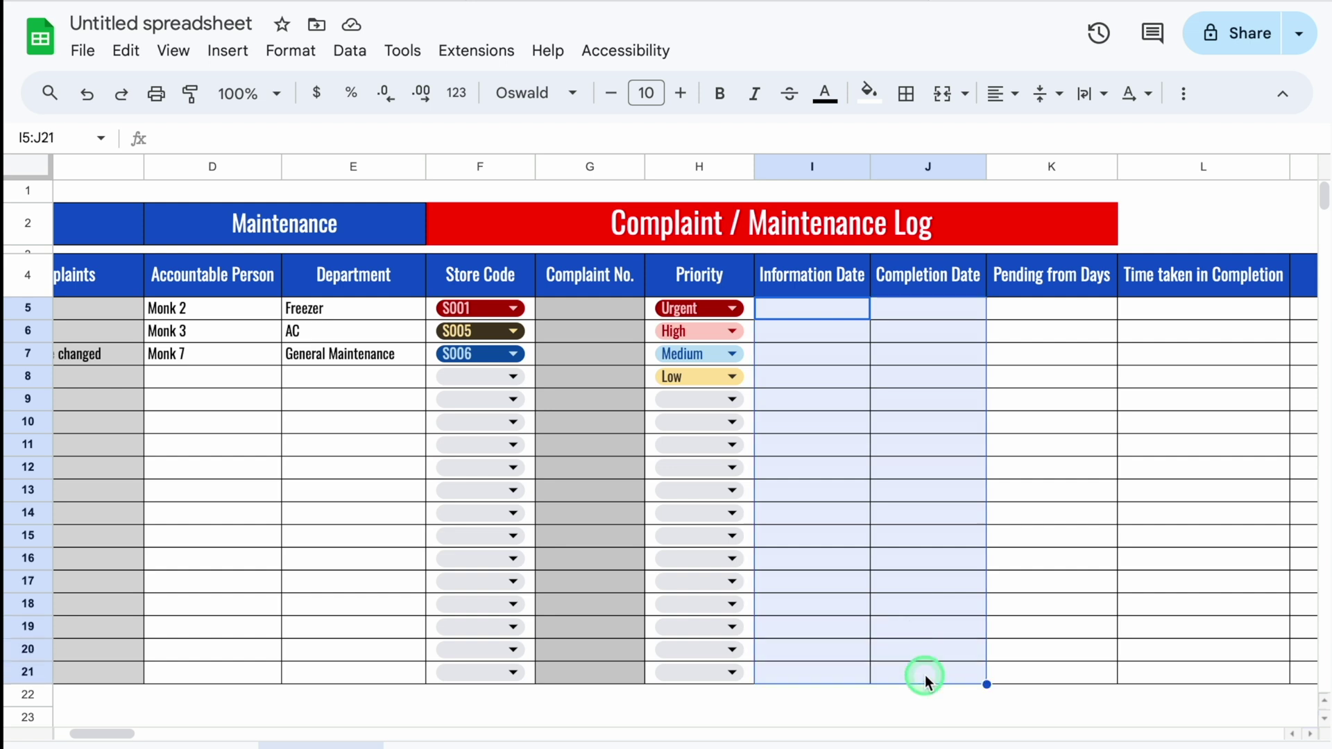
{"action": "left_click", "coordinate": [867, 93]}
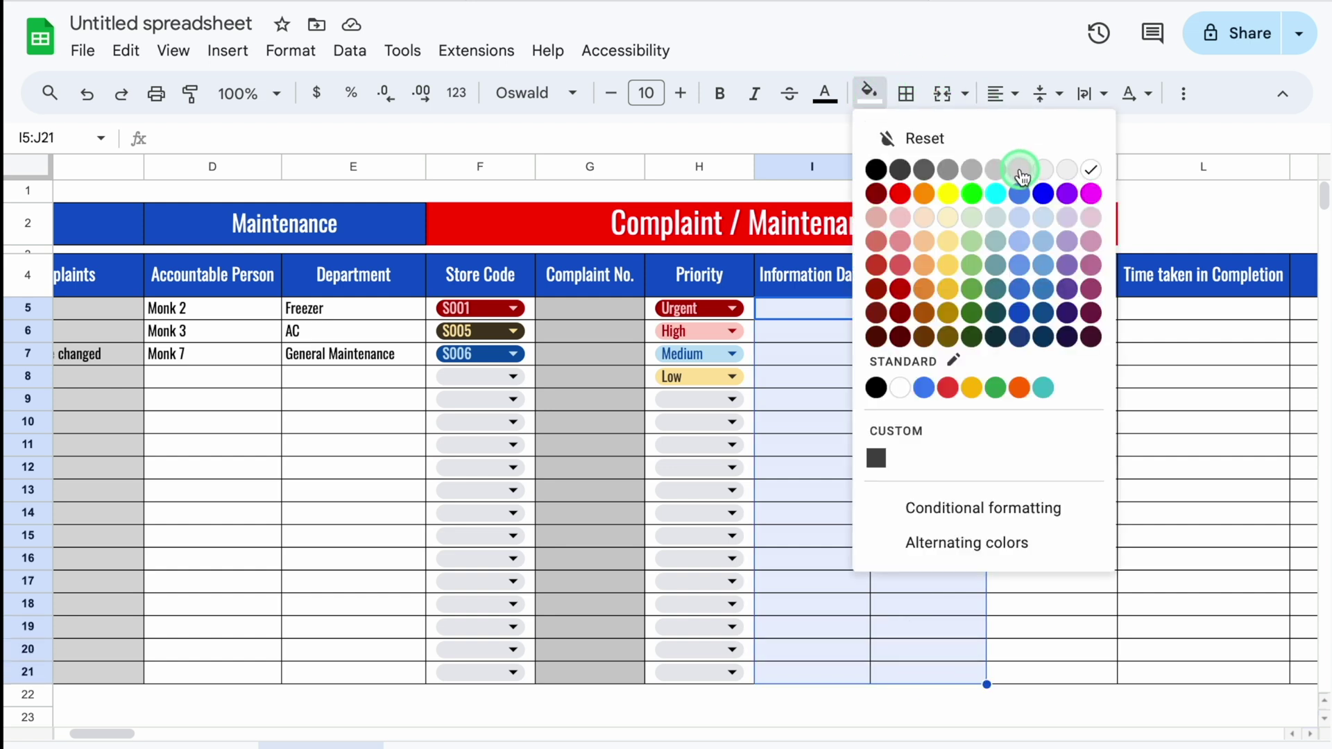
{"action": "left_click", "coordinate": [1019, 173]}
Step: Enter 1/1/24 as the Information Date in I5 and 2/2/24 as the Completion Date in J5
{"action": "left_click_drag", "start_coordinate": [111, 733], "coordinate": [135, 733]}
{"action": "left_click", "coordinate": [513, 451]}
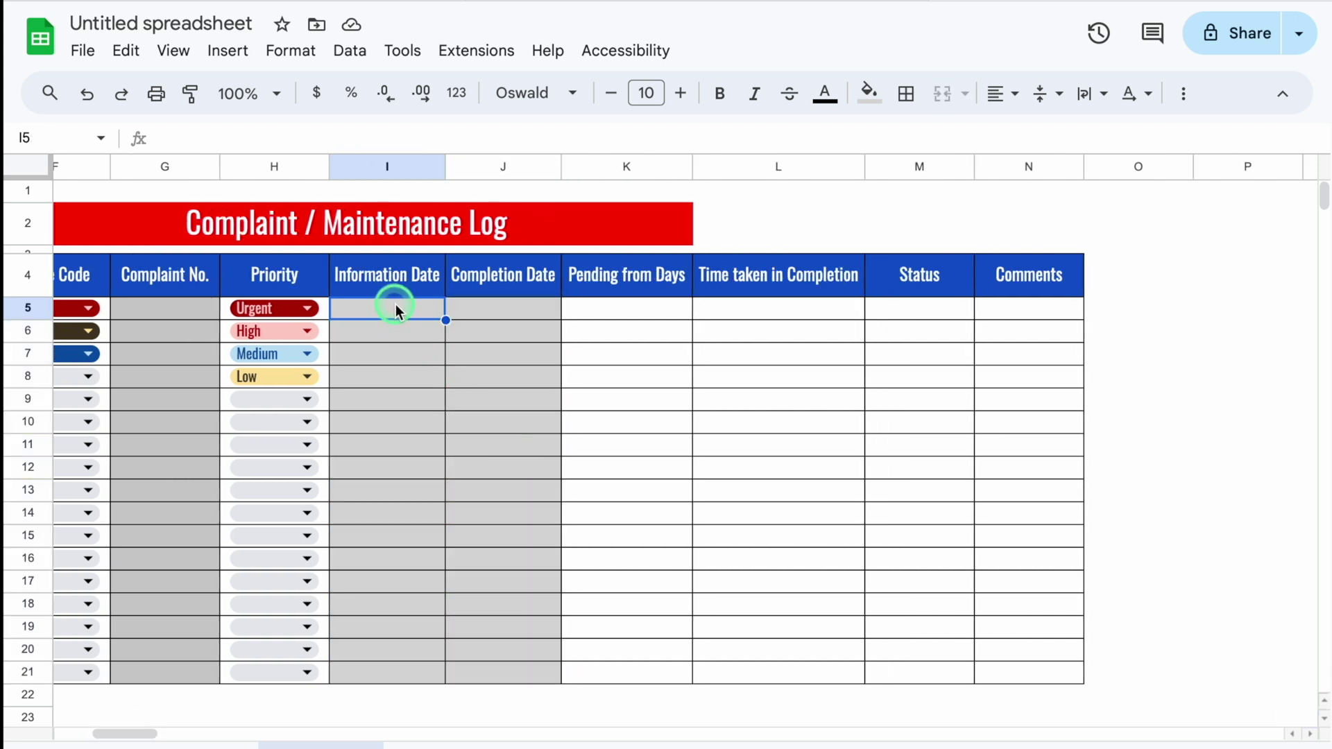
{"action": "type", "text": "1/1/24"}
{"action": "key", "text": "Tab"}
{"action": "type", "text": "2/2/24"}
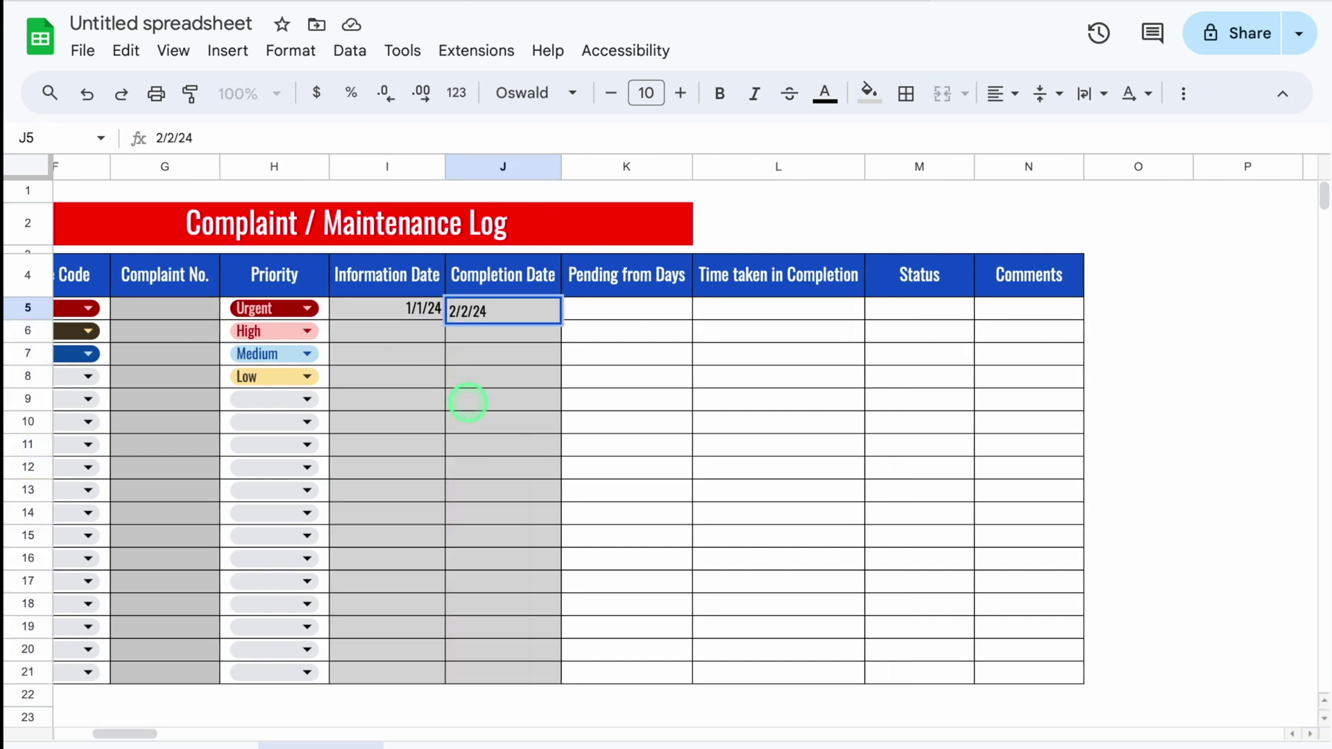
{"action": "key", "text": "Return"}
{"action": "left_click", "coordinate": [521, 342]}
Step: Center the contents of the Information Date and Completion Date cells I5:J21 horizontally
{"action": "left_click_drag", "start_coordinate": [385, 309], "coordinate": [501, 658]}
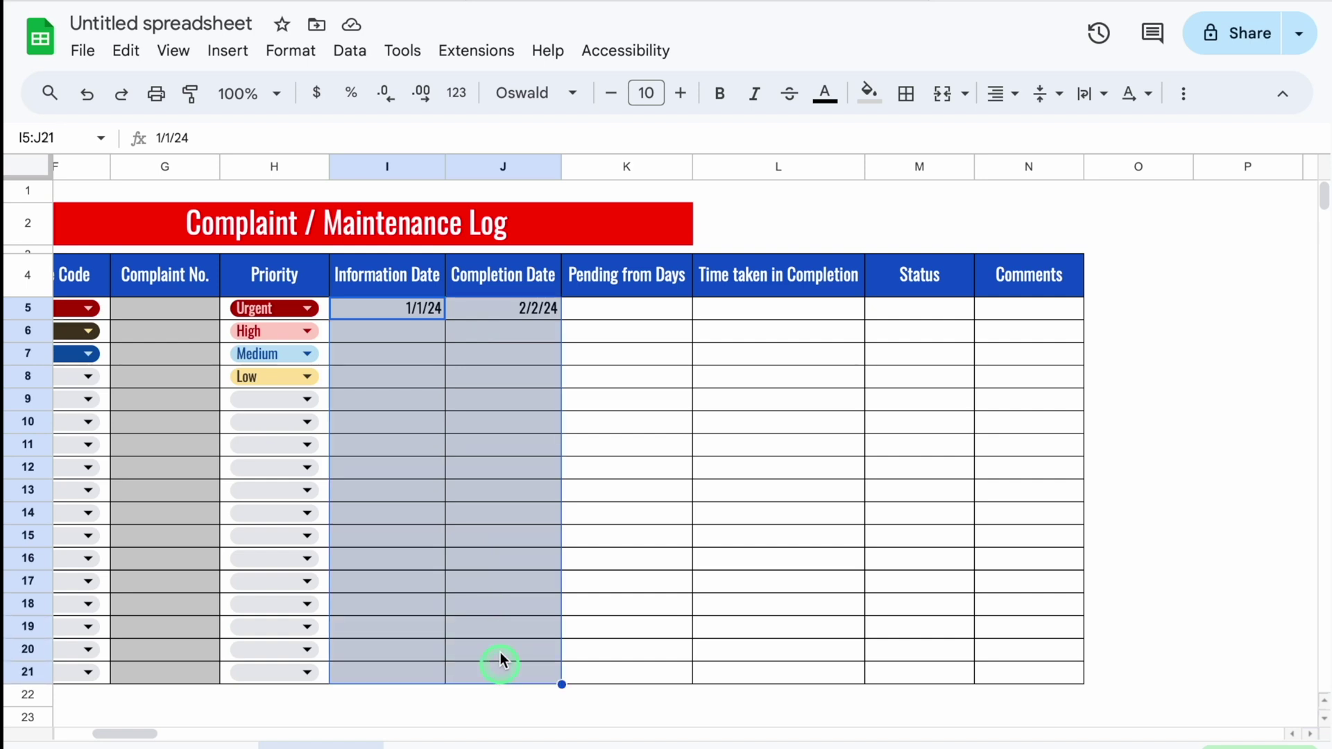
{"action": "left_click", "coordinate": [999, 93]}
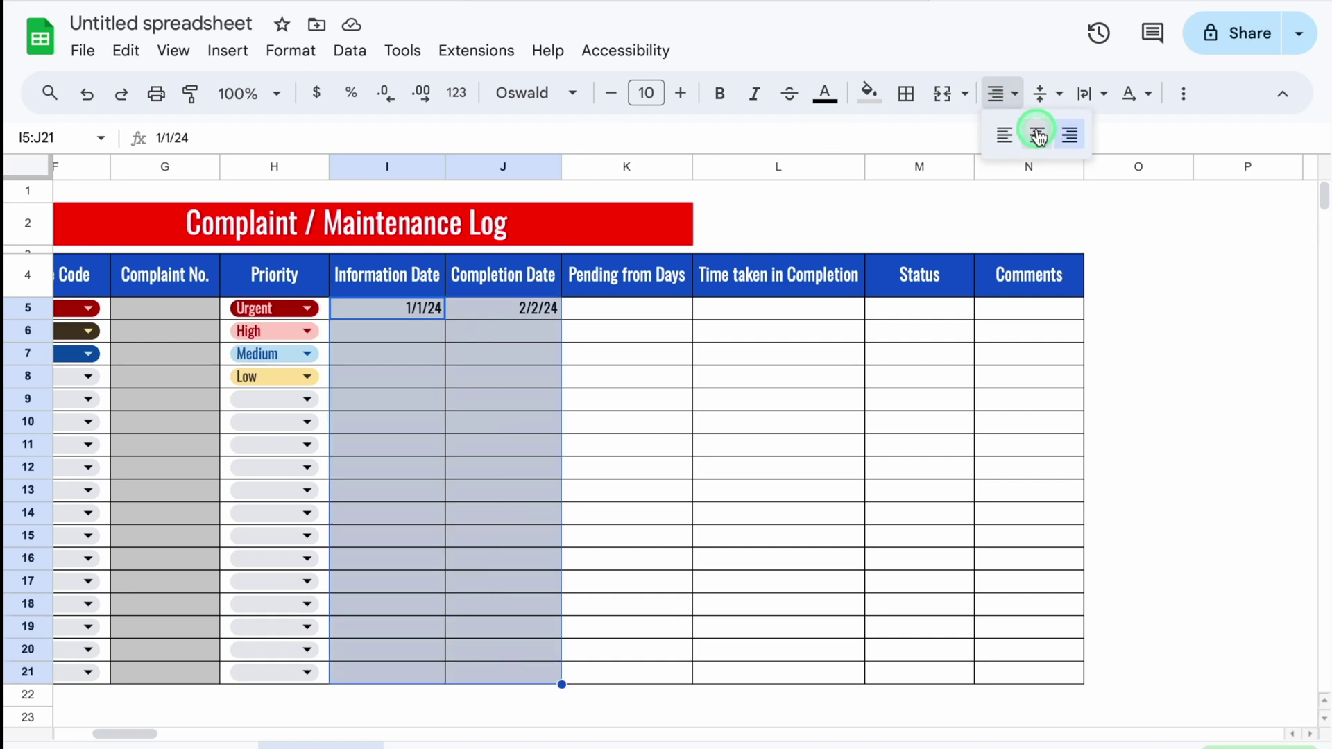
{"action": "left_click", "coordinate": [1038, 136]}
Step: Choose the "Tuesday, August 5, 1930" pattern as the custom date format for the date cells I5:J21
{"action": "left_click", "coordinate": [291, 50]}
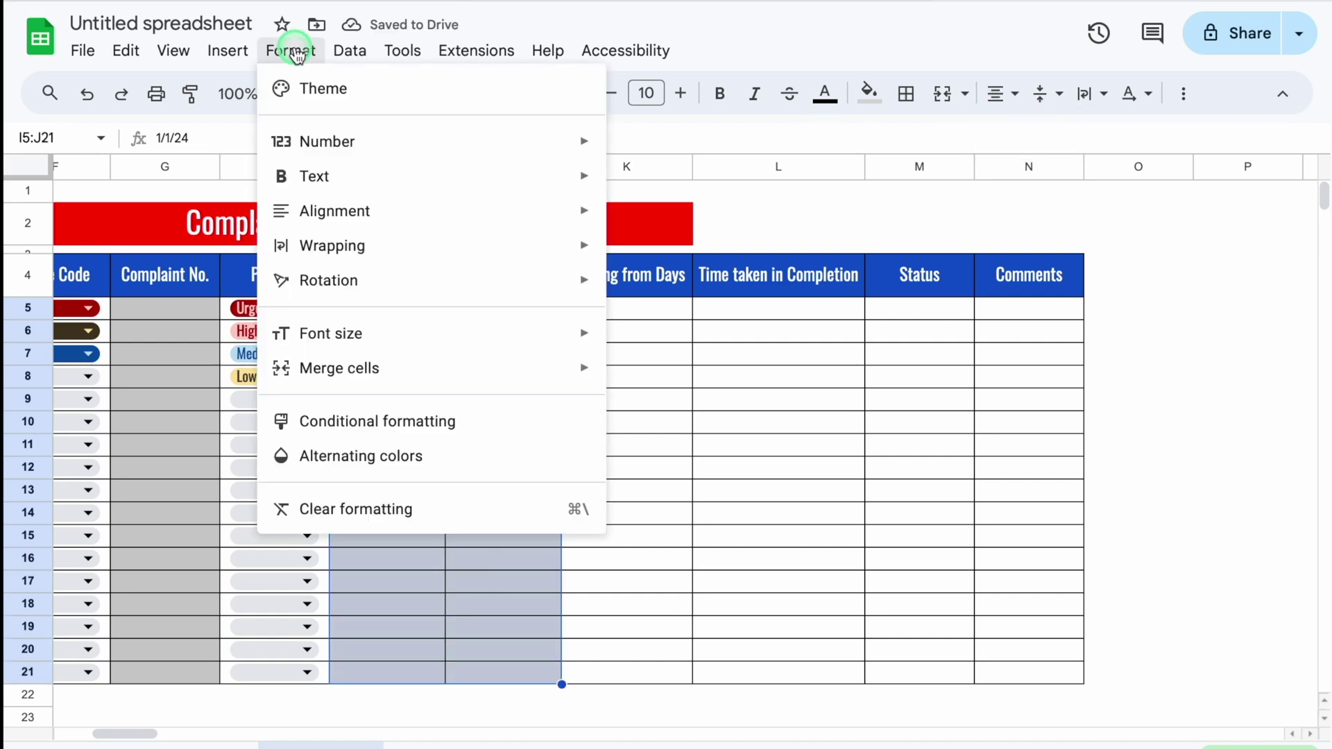
{"action": "left_click", "coordinate": [349, 149]}
{"action": "left_click_drag", "start_coordinate": [896, 150], "coordinate": [896, 351]}
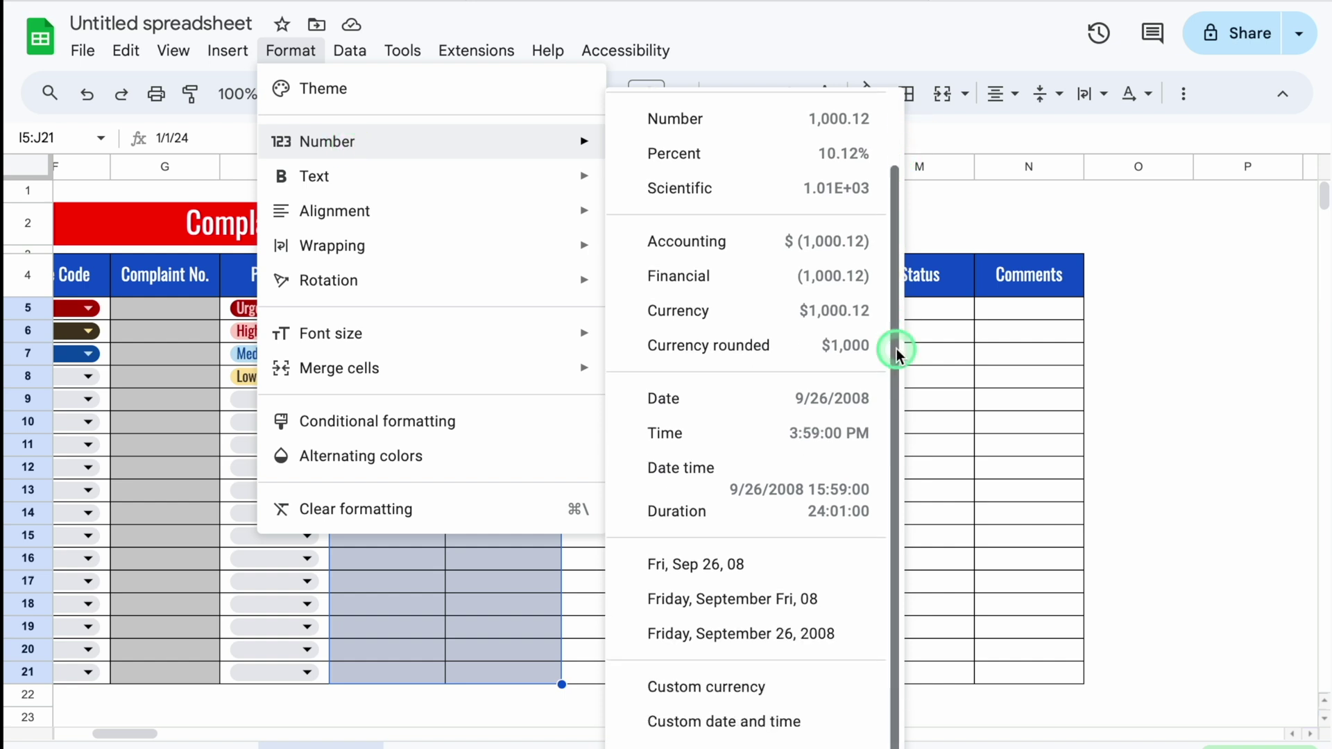
{"action": "left_click", "coordinate": [758, 725]}
{"action": "left_click_drag", "start_coordinate": [938, 274], "coordinate": [936, 298]}
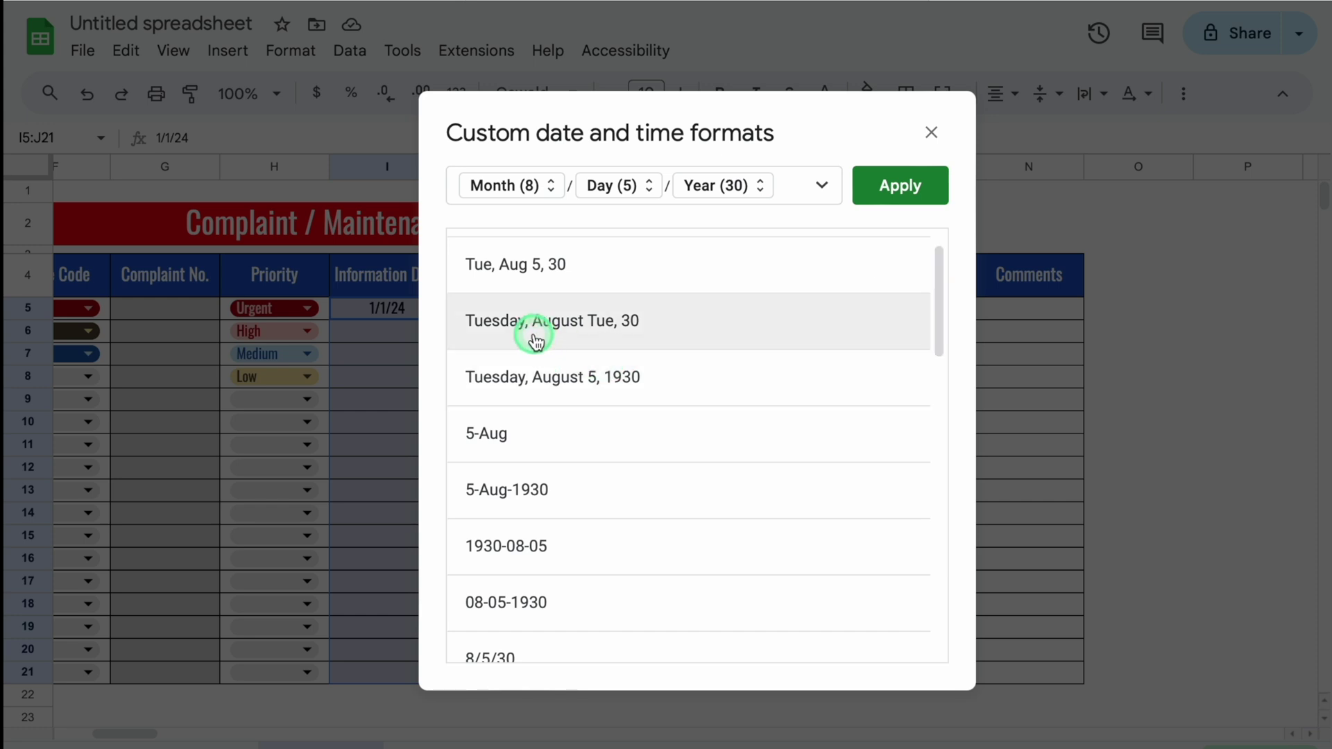
{"action": "left_click", "coordinate": [565, 377]}
{"action": "left_click", "coordinate": [897, 195]}
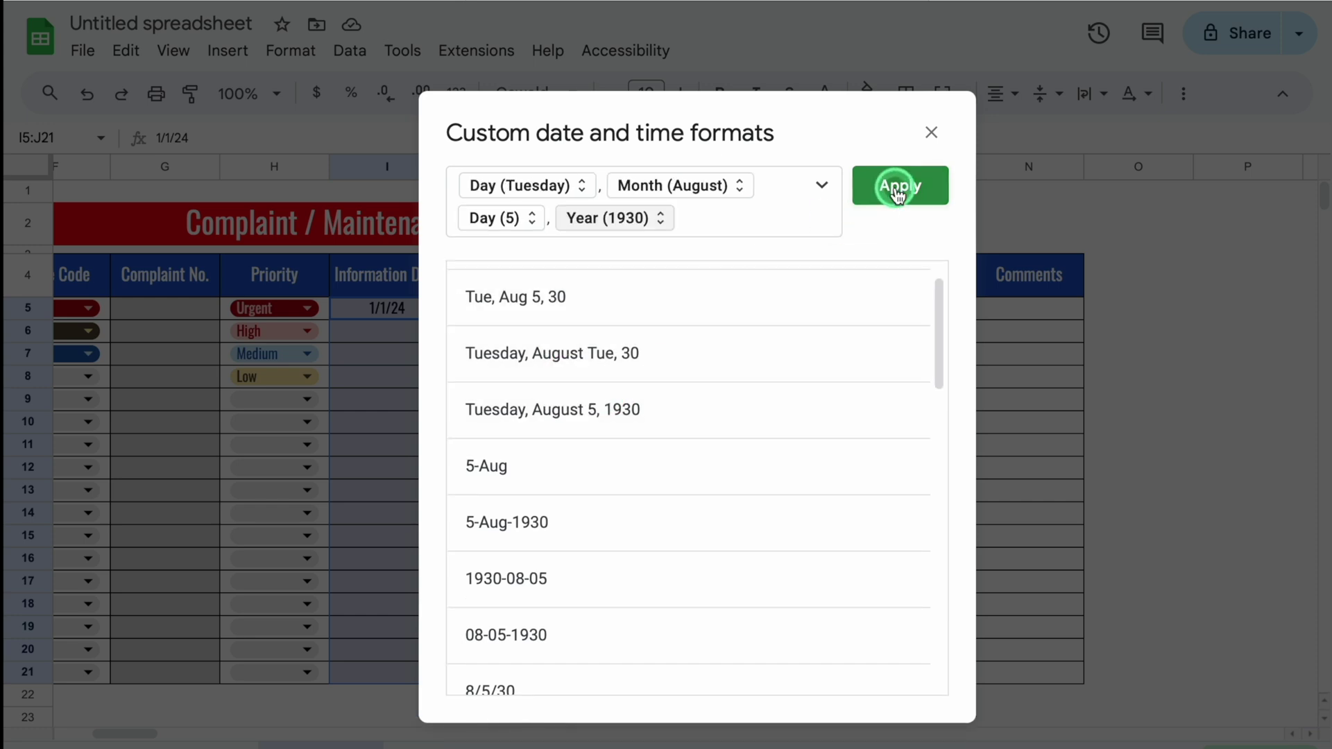
Step: Change the custom date format to a two-digit year, abbreviated month and abbreviated weekday, and apply it to I5:J21
{"action": "left_click", "coordinate": [660, 227]}
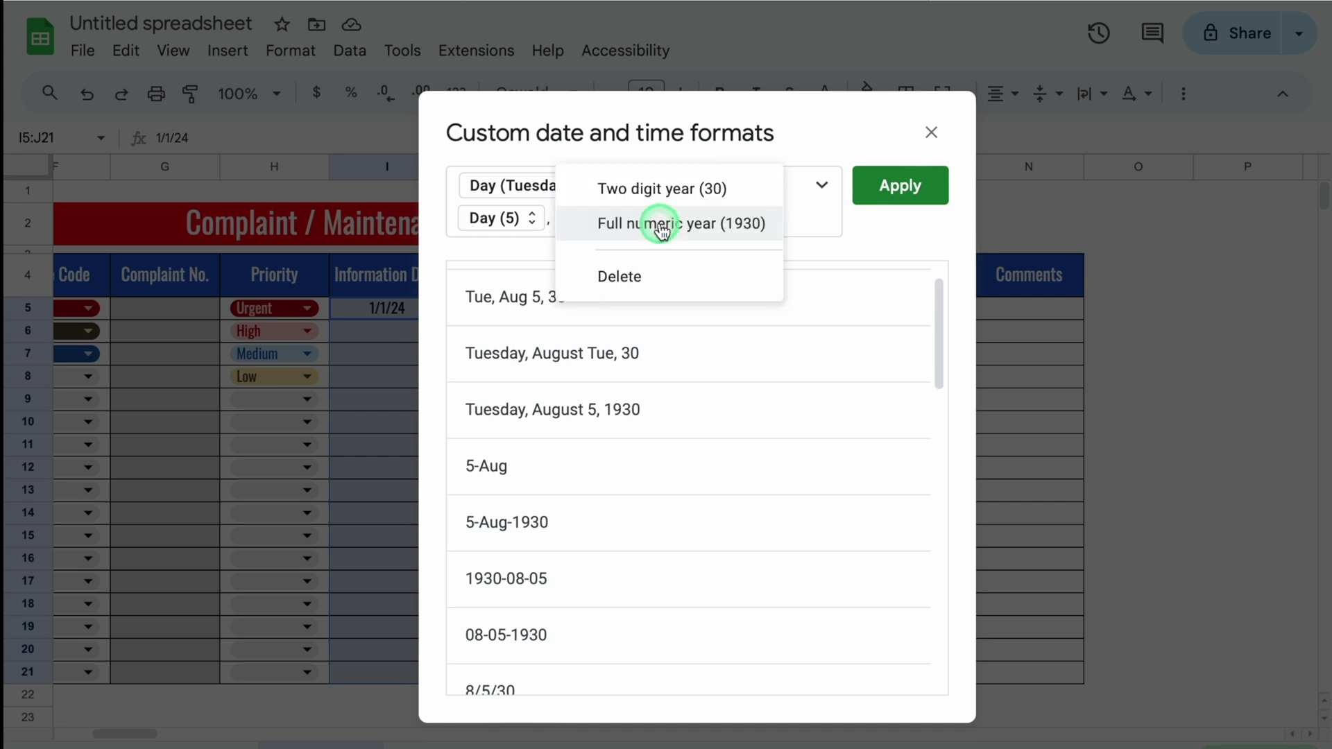
{"action": "left_click", "coordinate": [722, 190]}
{"action": "left_click", "coordinate": [740, 185]}
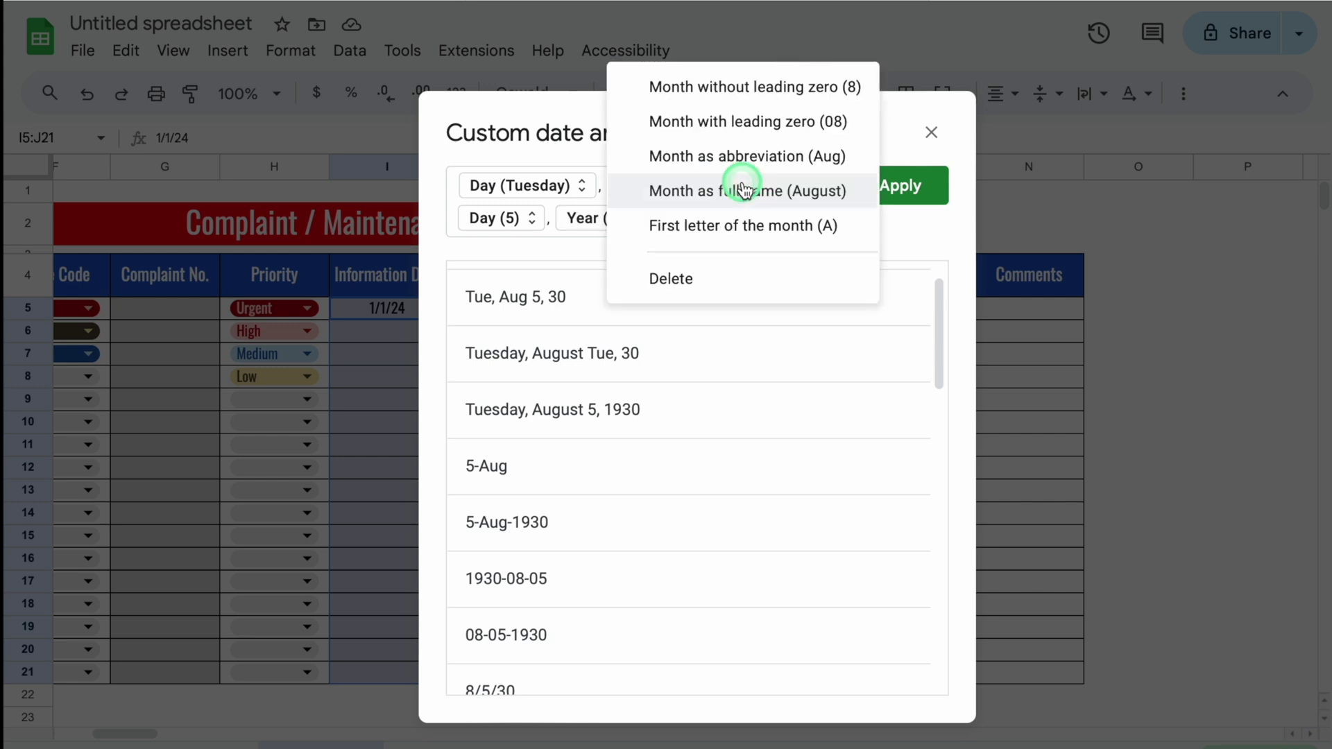
{"action": "left_click", "coordinate": [784, 158]}
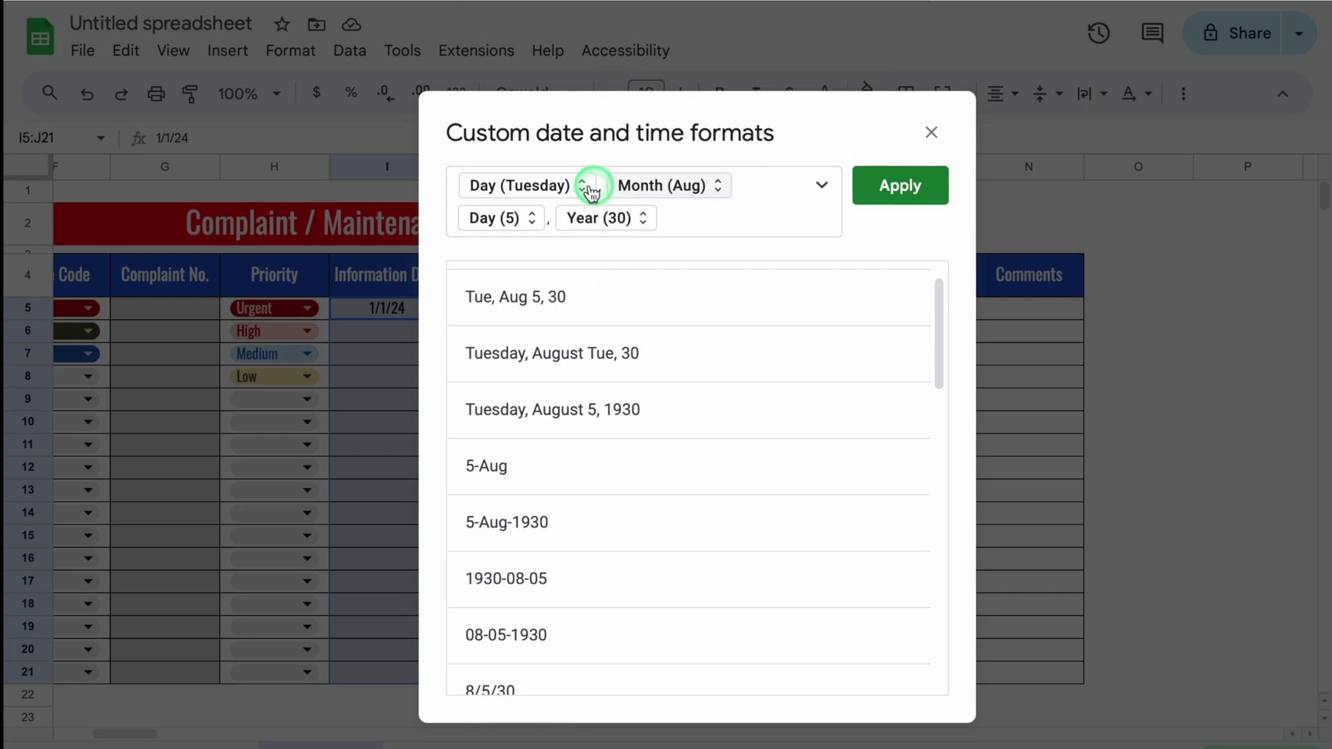
{"action": "left_click", "coordinate": [564, 185]}
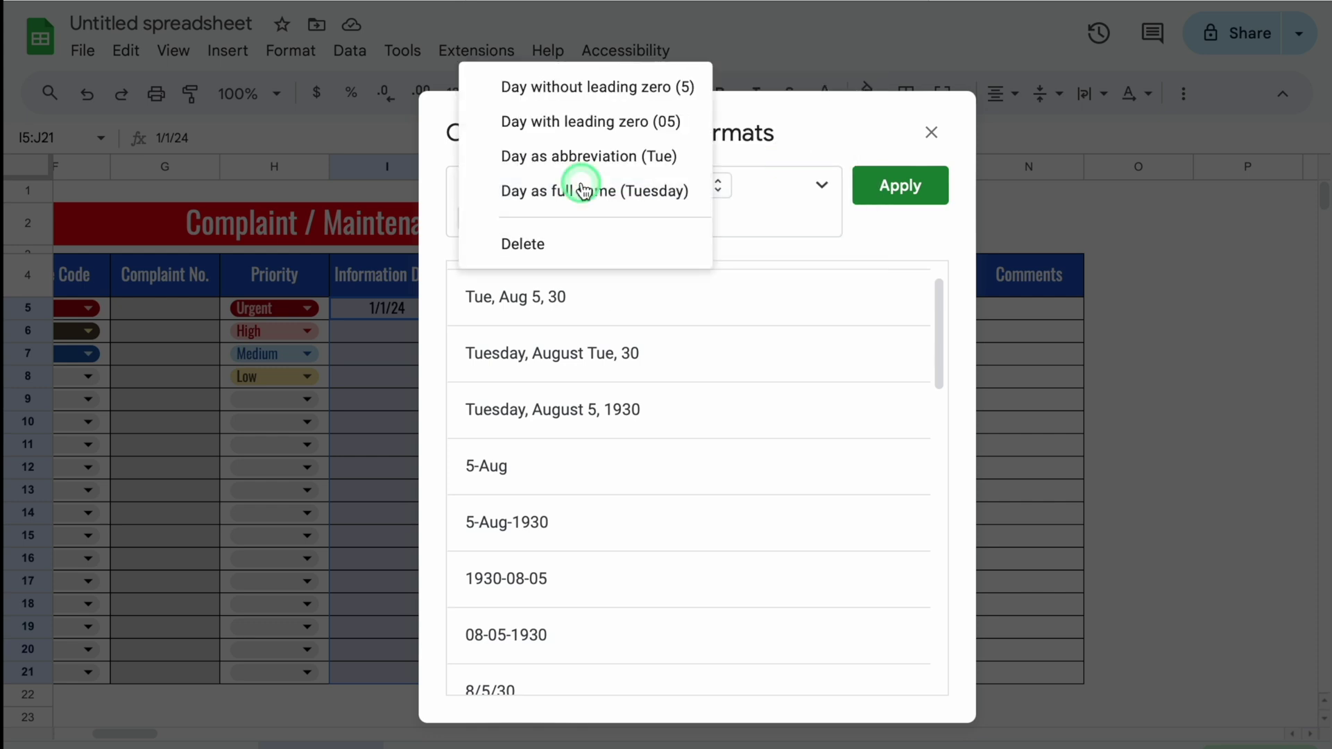
{"action": "left_click", "coordinate": [624, 158]}
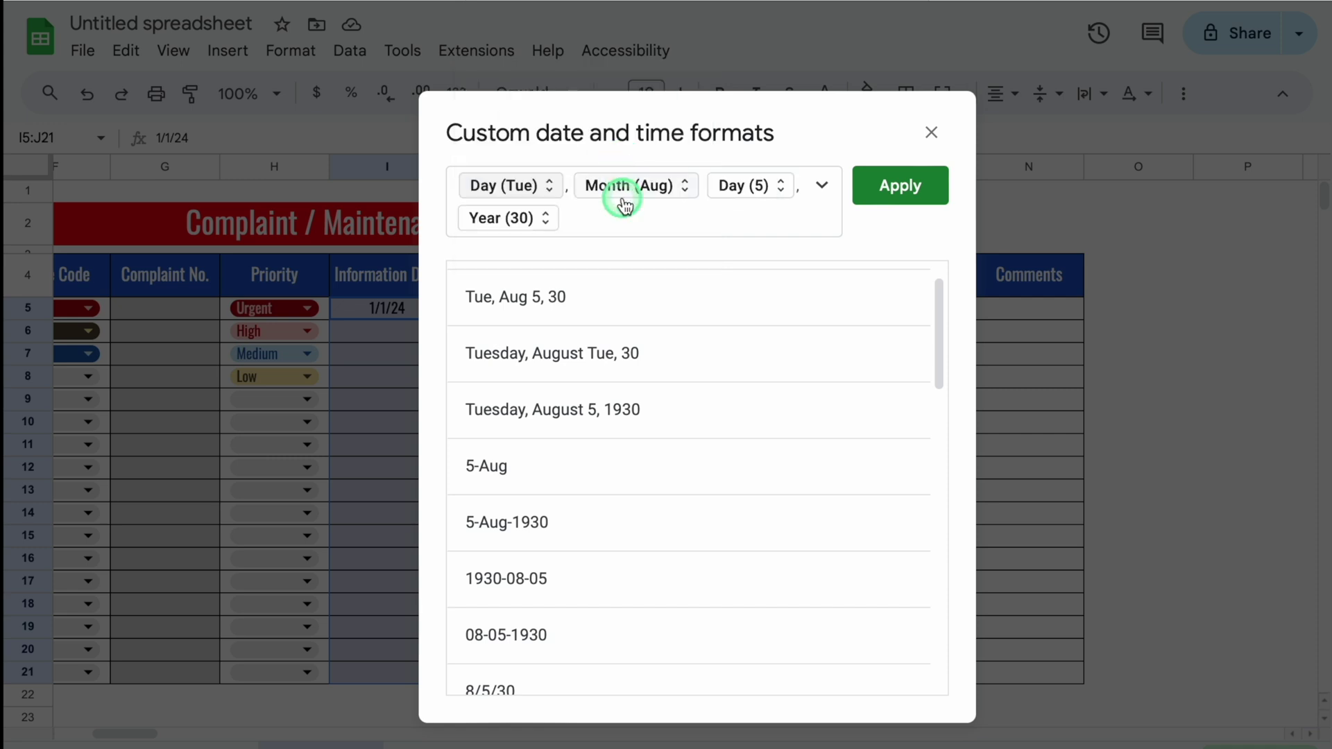
{"action": "left_click", "coordinate": [893, 185]}
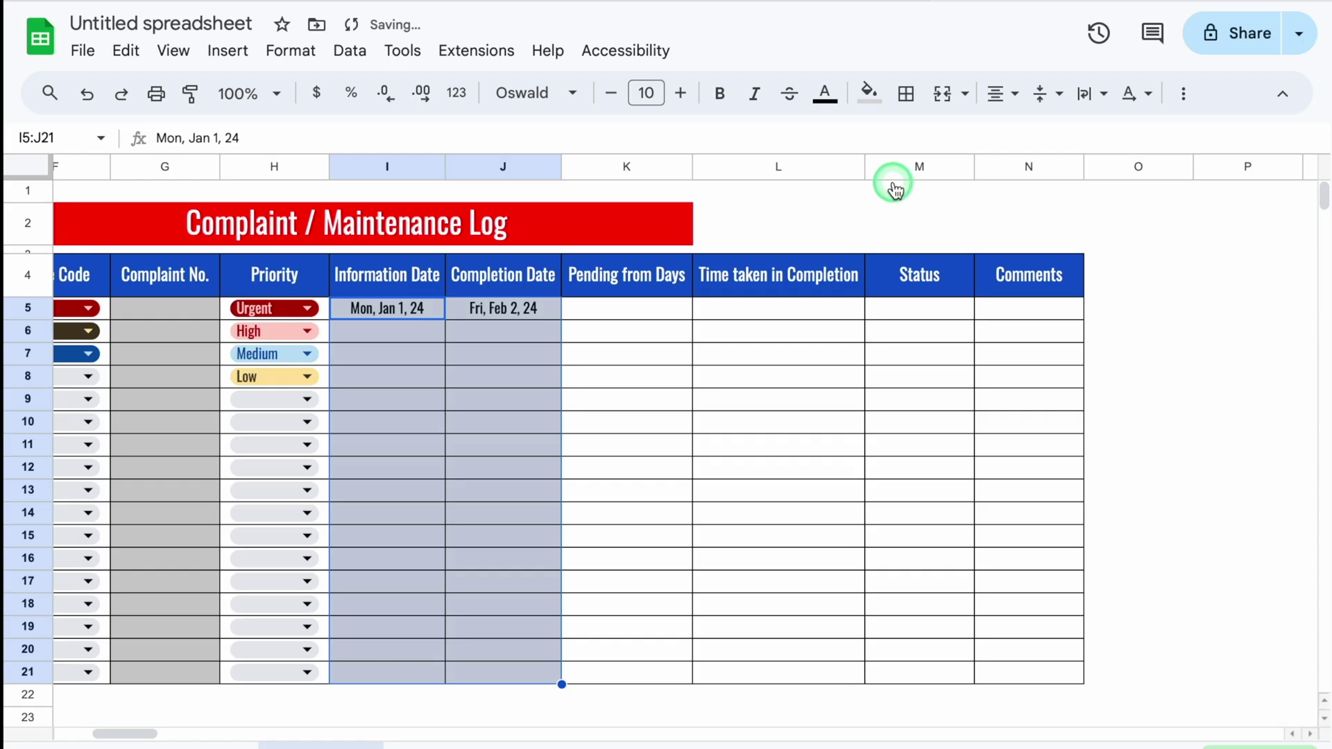
{"action": "left_click", "coordinate": [390, 340]}
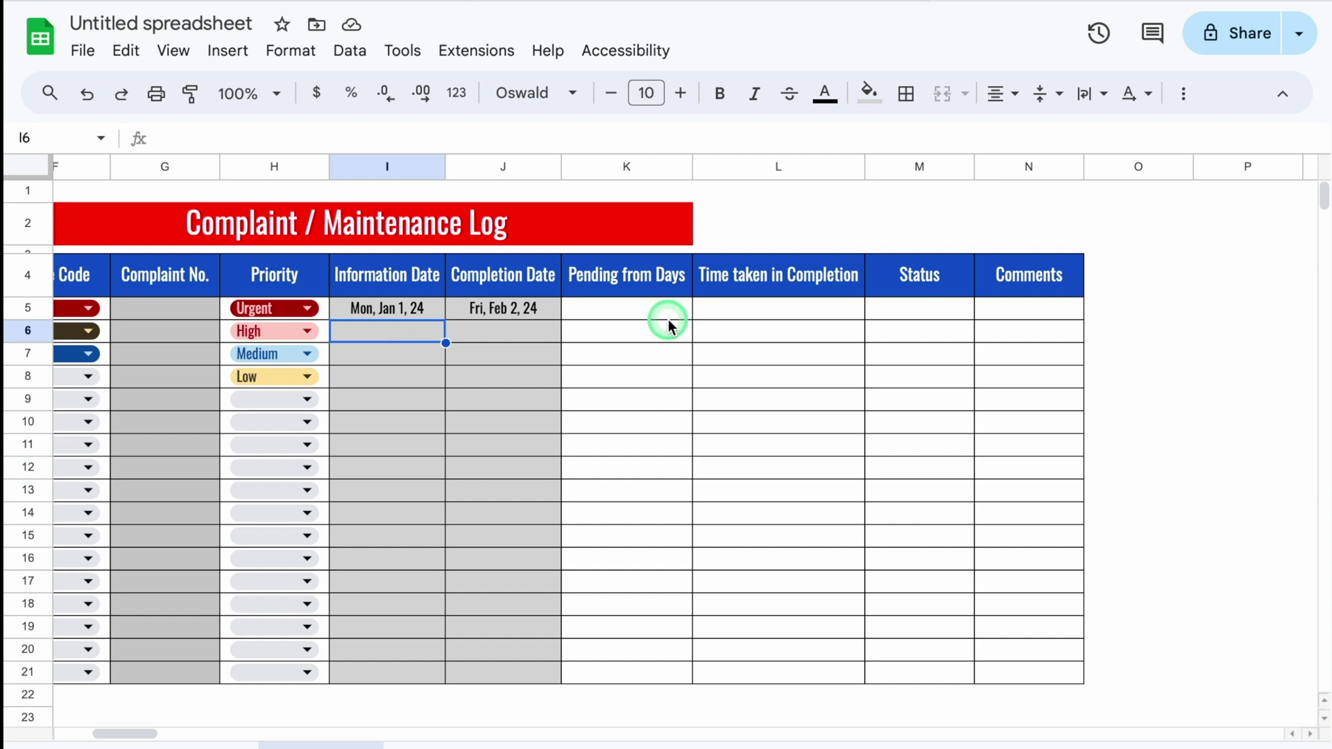
Step: Widen the Comments column N considerably and the Pending from Days column K slightly
{"action": "left_click_drag", "start_coordinate": [1083, 167], "coordinate": [1214, 167]}
{"action": "key", "text": "Up"}
{"action": "left_click", "coordinate": [652, 307]}
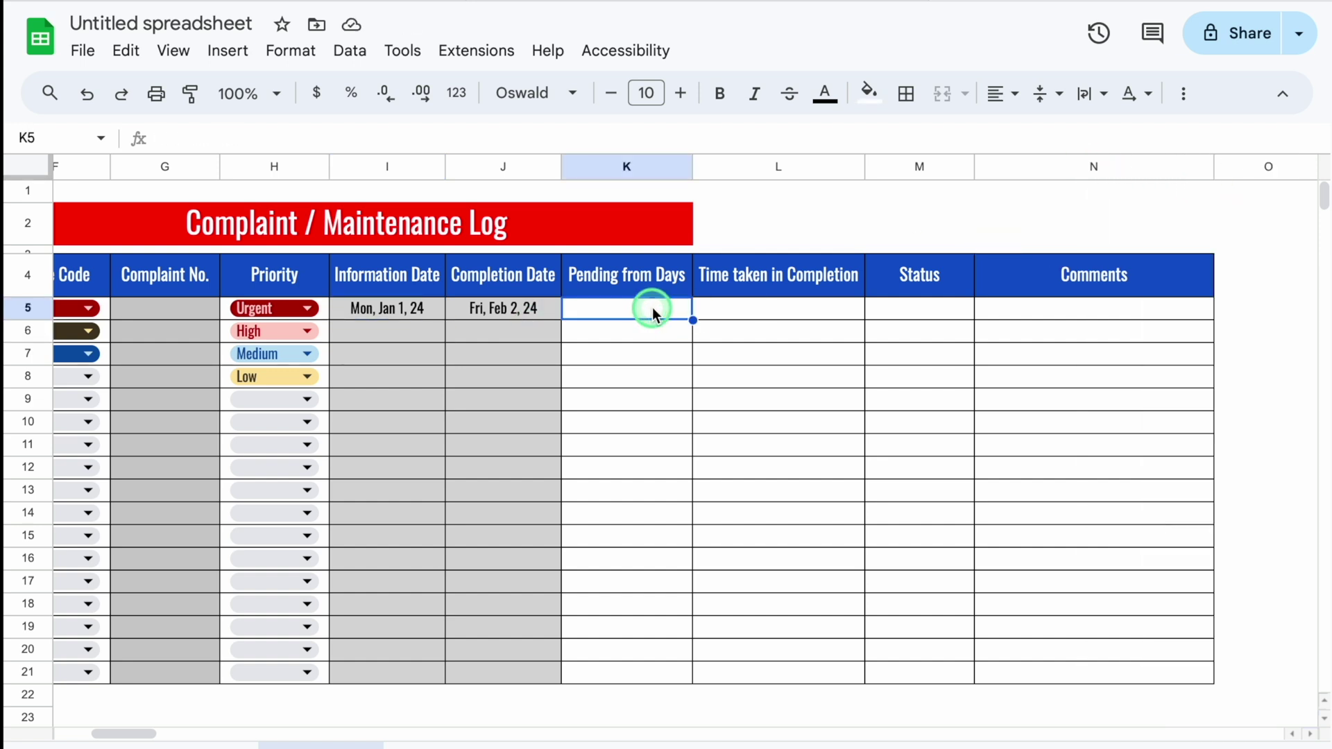
{"action": "left_click_drag", "start_coordinate": [692, 167], "coordinate": [710, 166]}
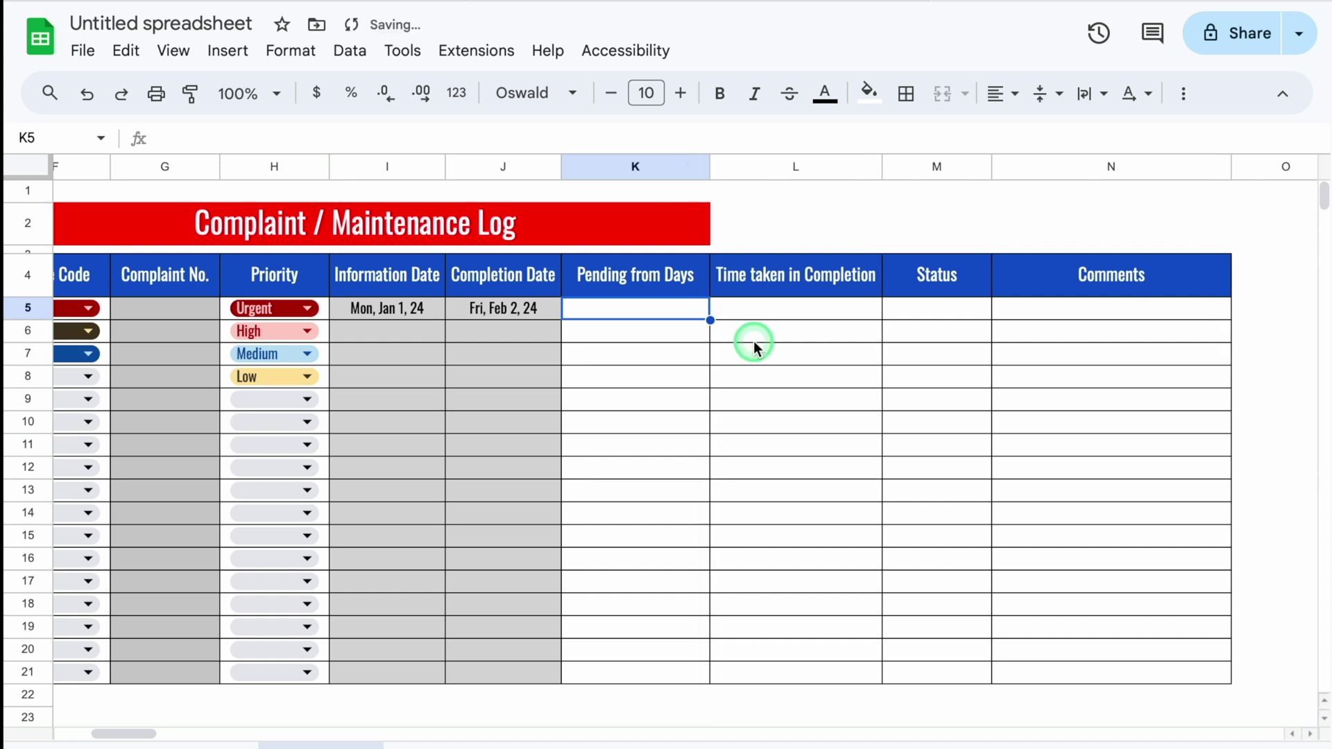
Step: Start the Pending from Days formula in K5 with =IF(J5>0,"", so it stays blank when a Completion Date exists
{"action": "type", "text": "=IF("}
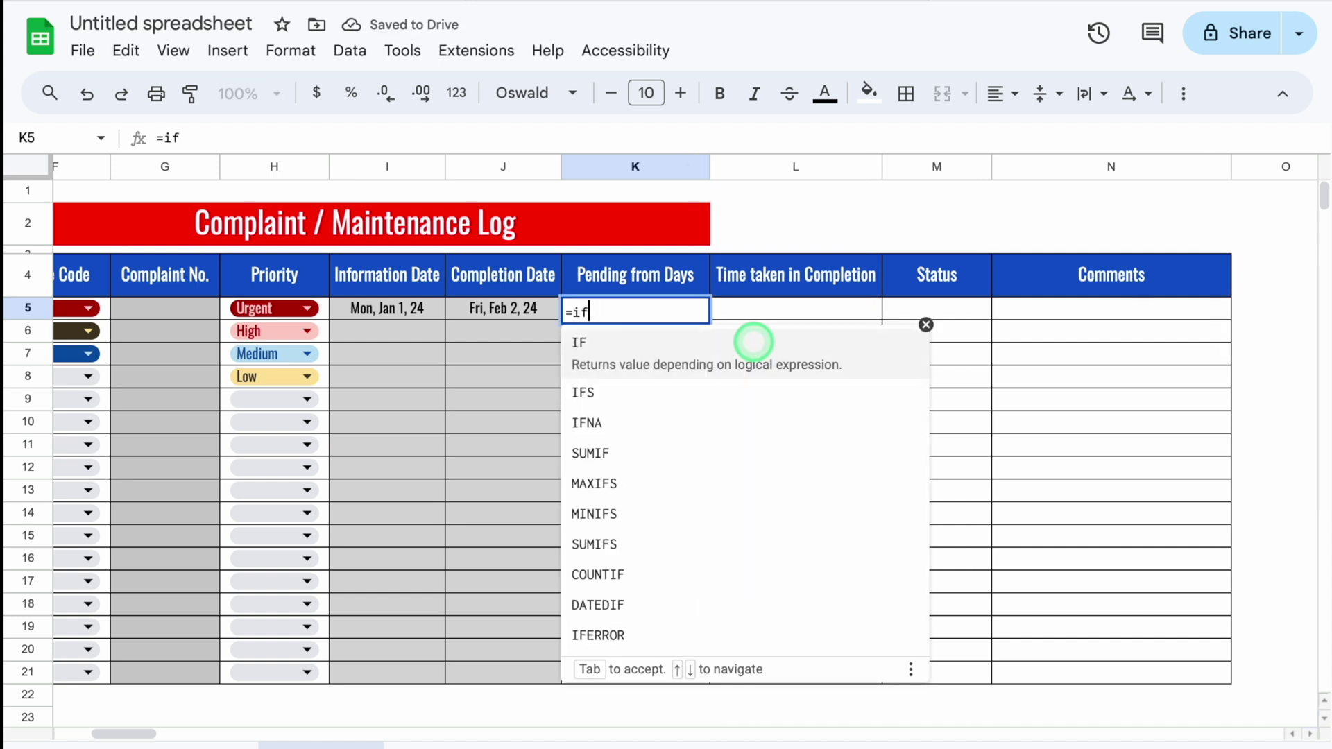
{"action": "left_click", "coordinate": [525, 313]}
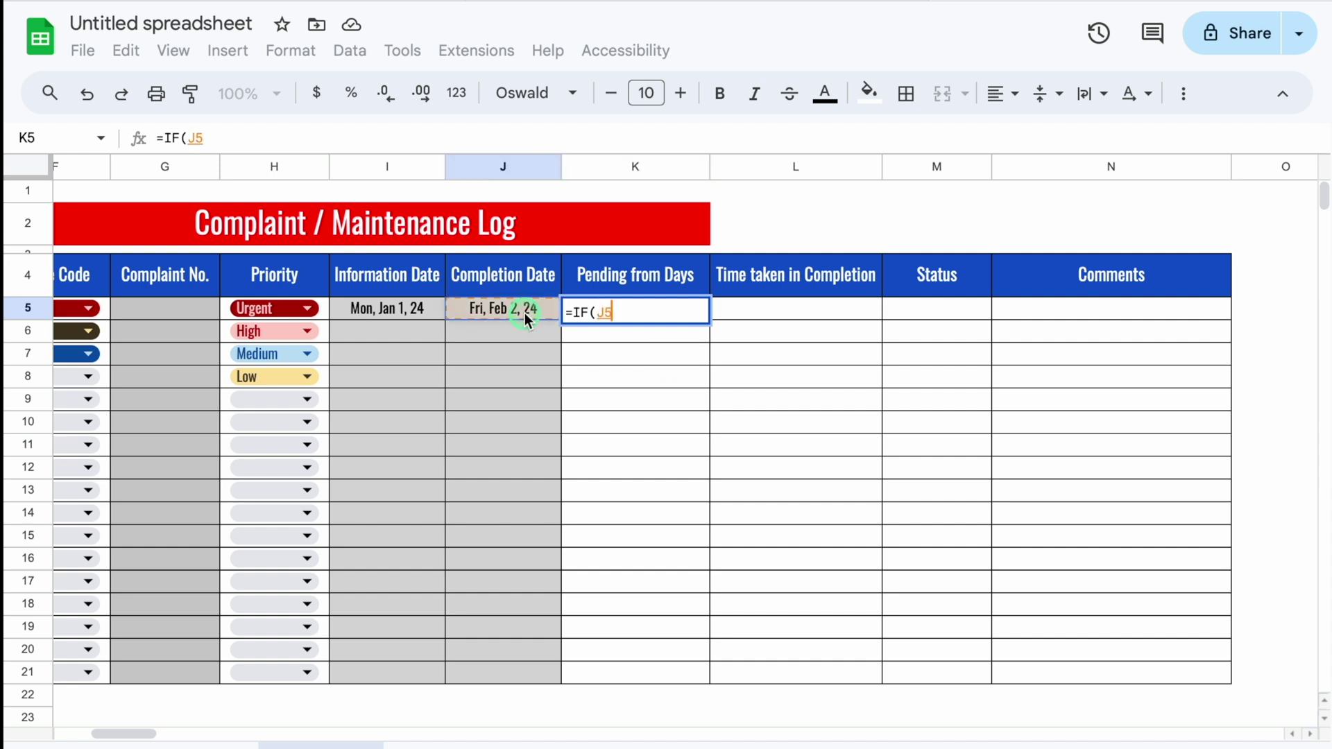
{"action": "type", "text": "> "}
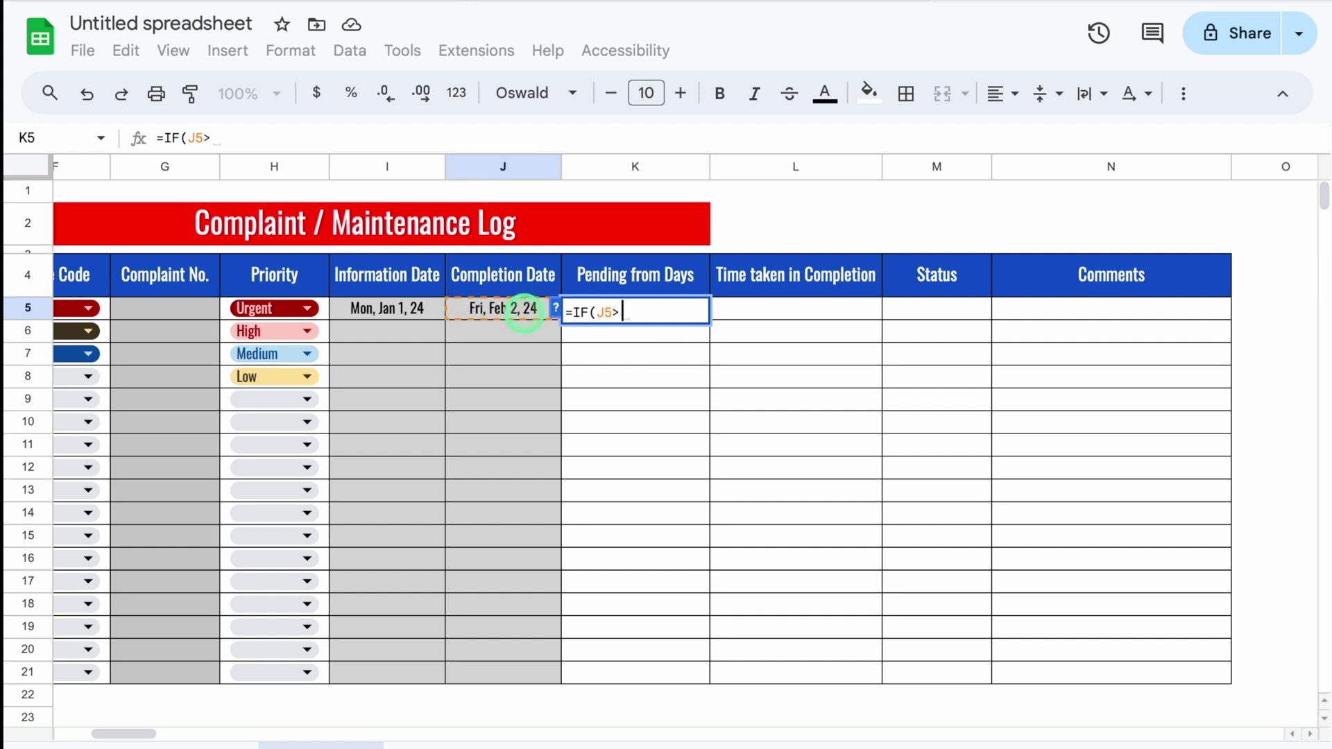
{"action": "type", "text": "0,"}
{"action": "key", "text": "BackSpace"}
{"action": "type", "text": "\"\""}
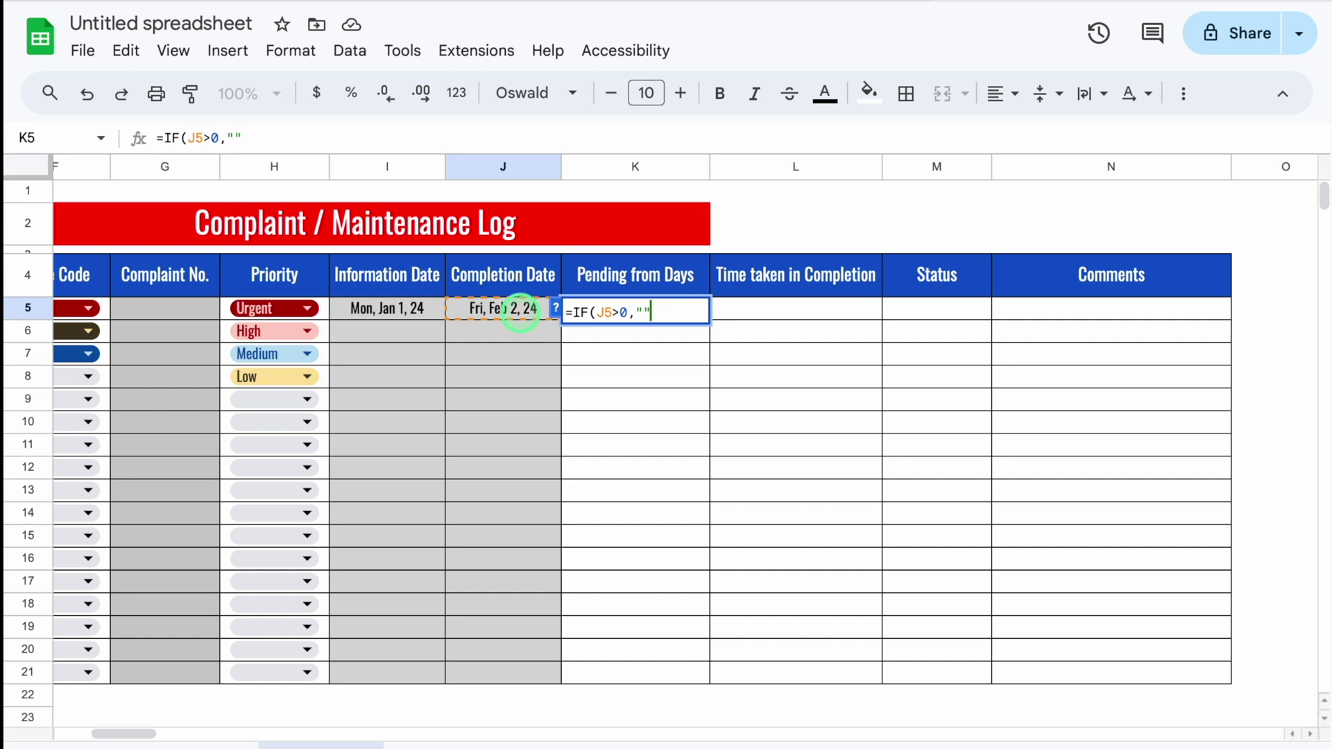
{"action": "type", "text": ","}
Step: Add a nested IF(I5=0,"" condition to the K5 formula so it stays blank without an Information Date
{"action": "type", "text": "IF("}
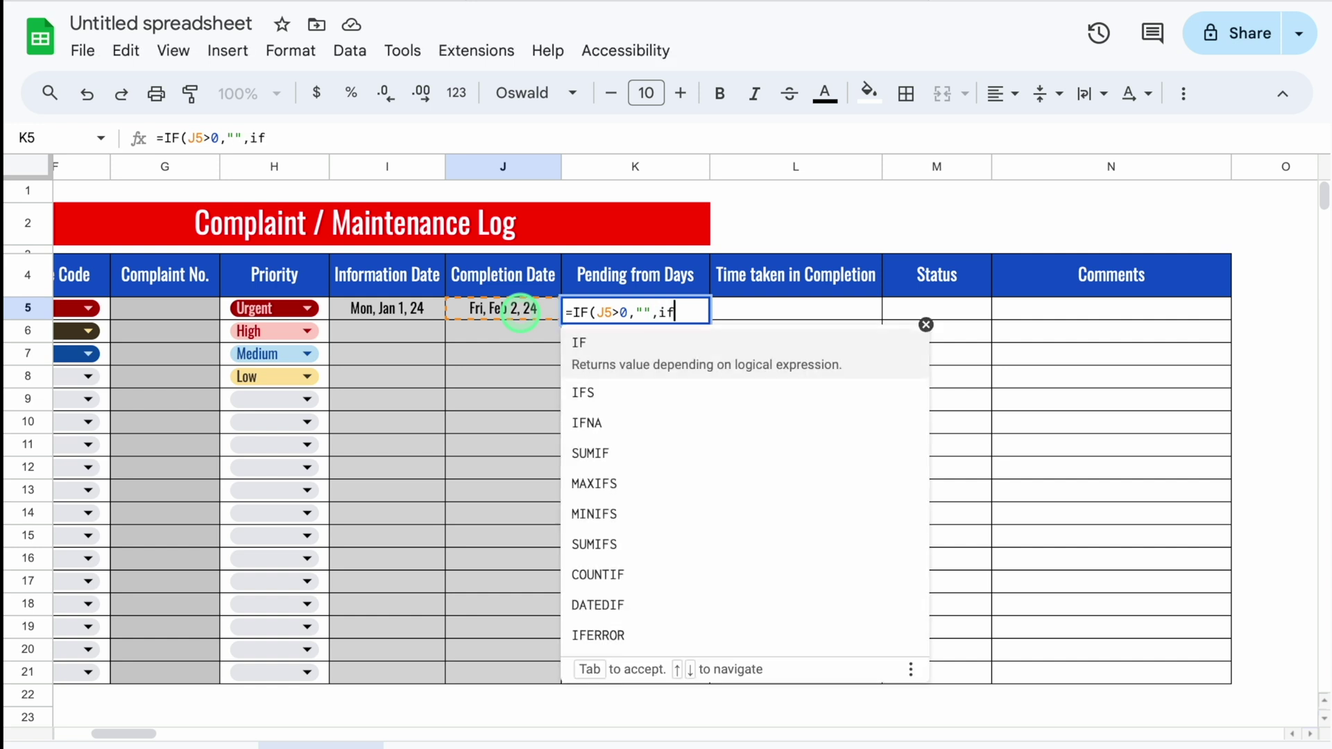
{"action": "left_click", "coordinate": [422, 308]}
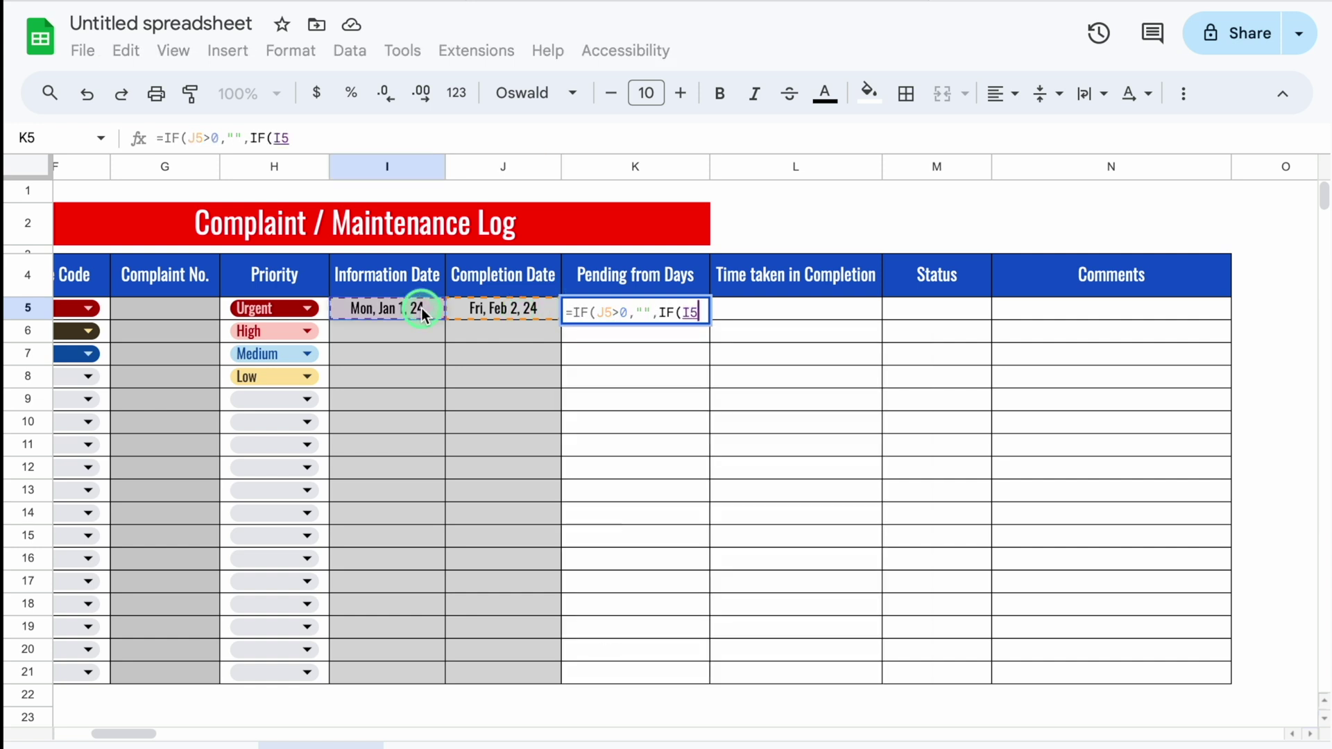
{"action": "type", "text": "="}
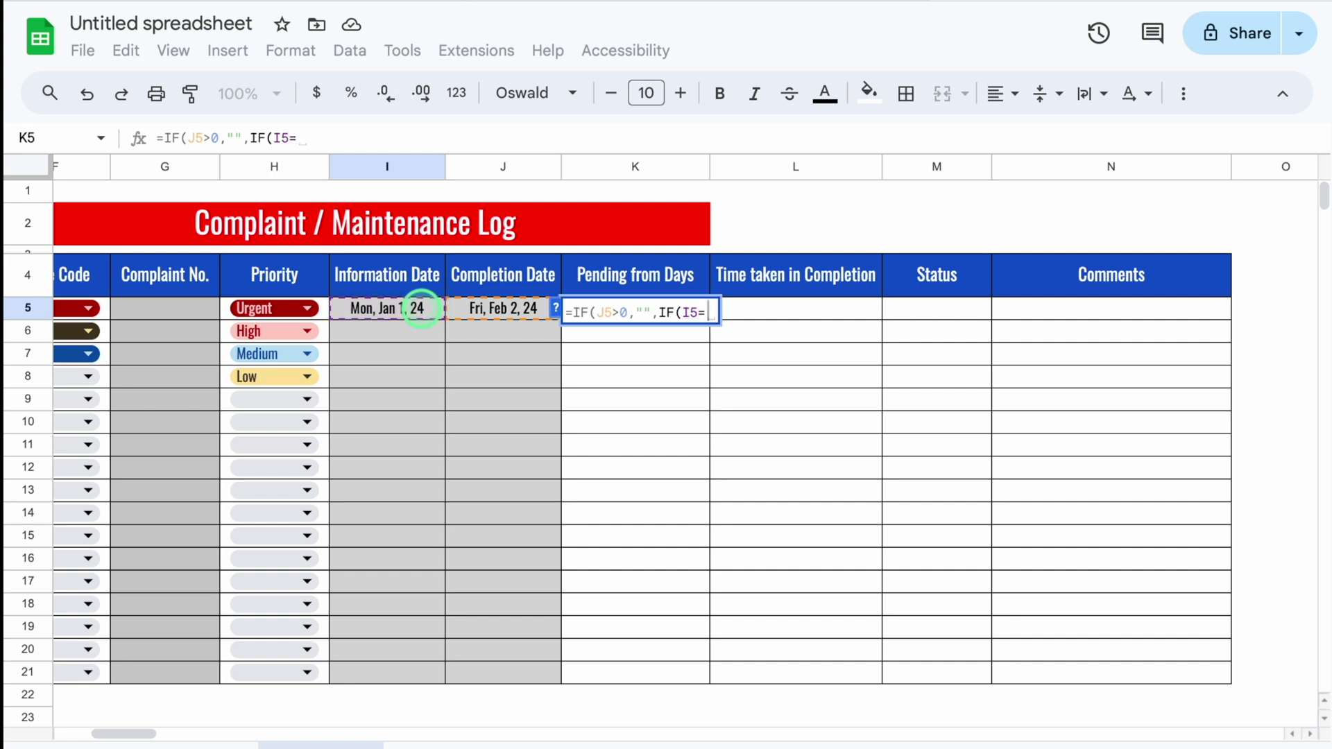
{"action": "type", "text": "0,\"\""}
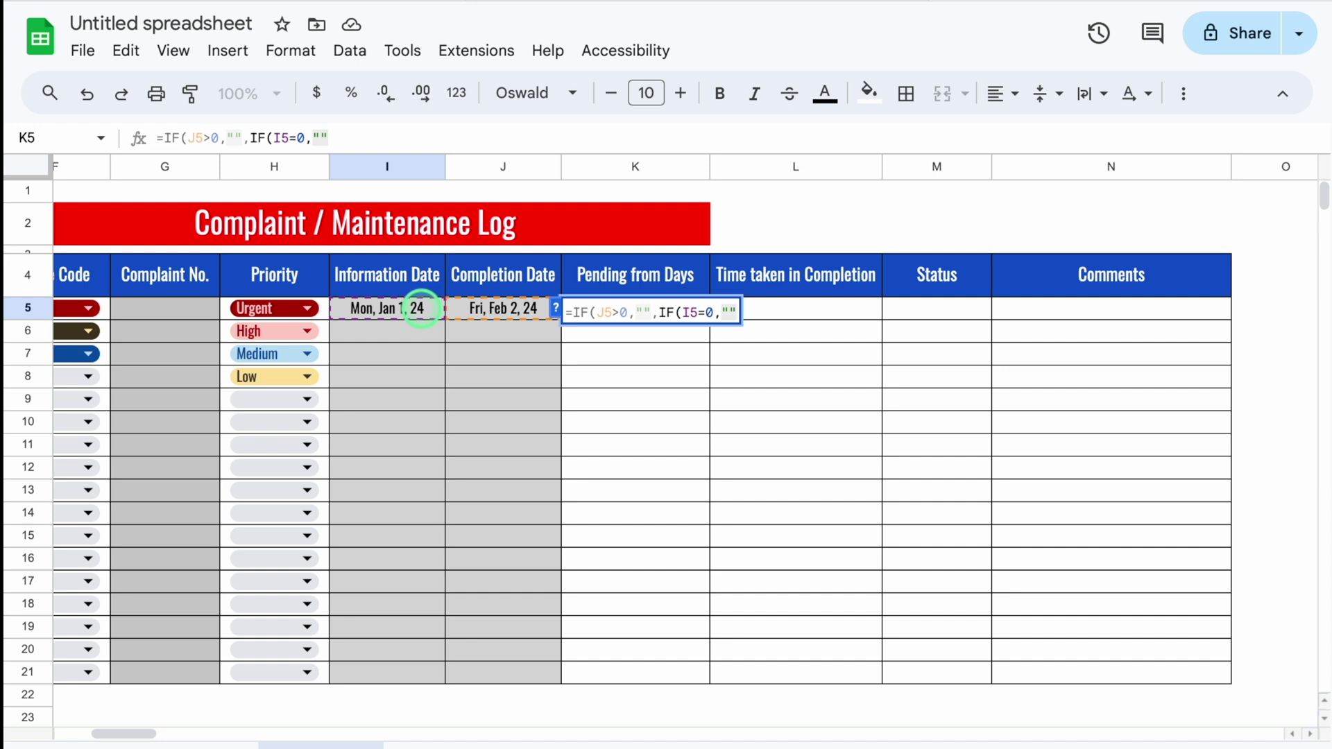
Step: Finish the K5 formula with TODAY()-I5 as the final result, close both IFs and enter it
{"action": "type", "text": ",Today"}
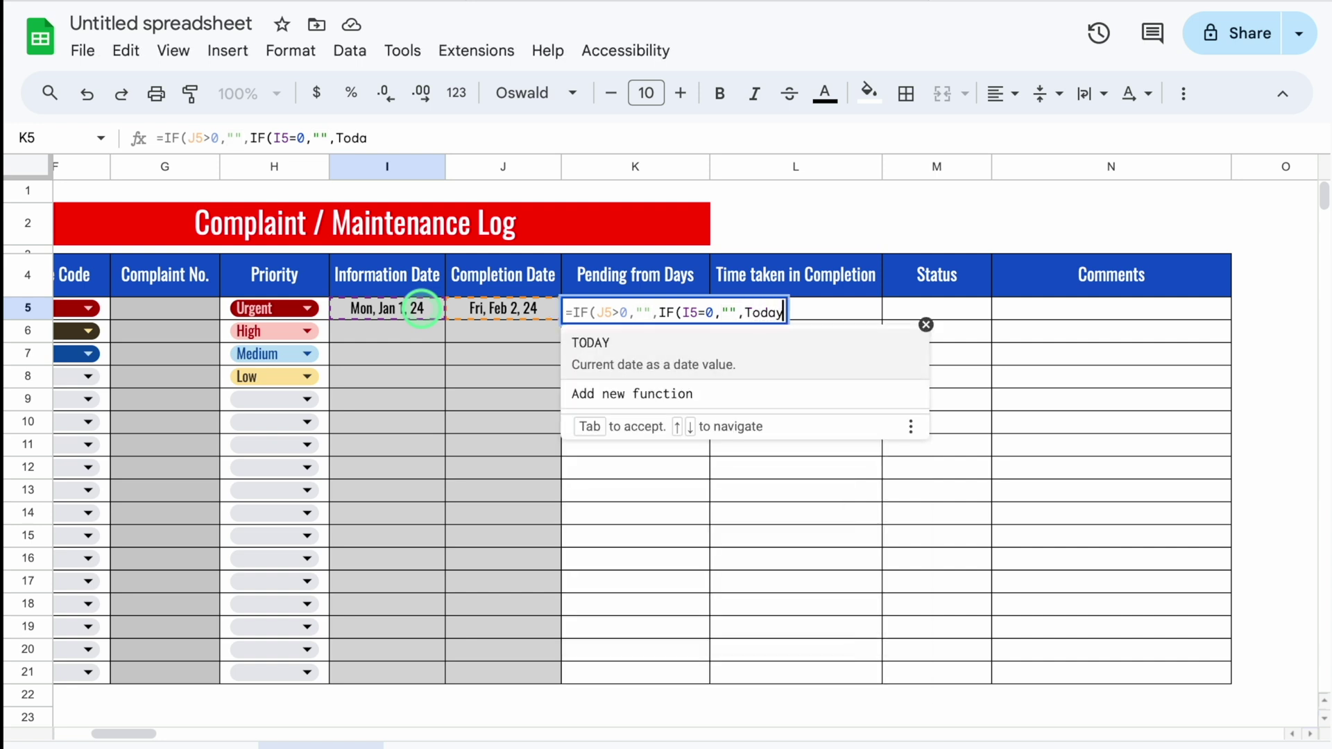
{"action": "key", "text": "Tab"}
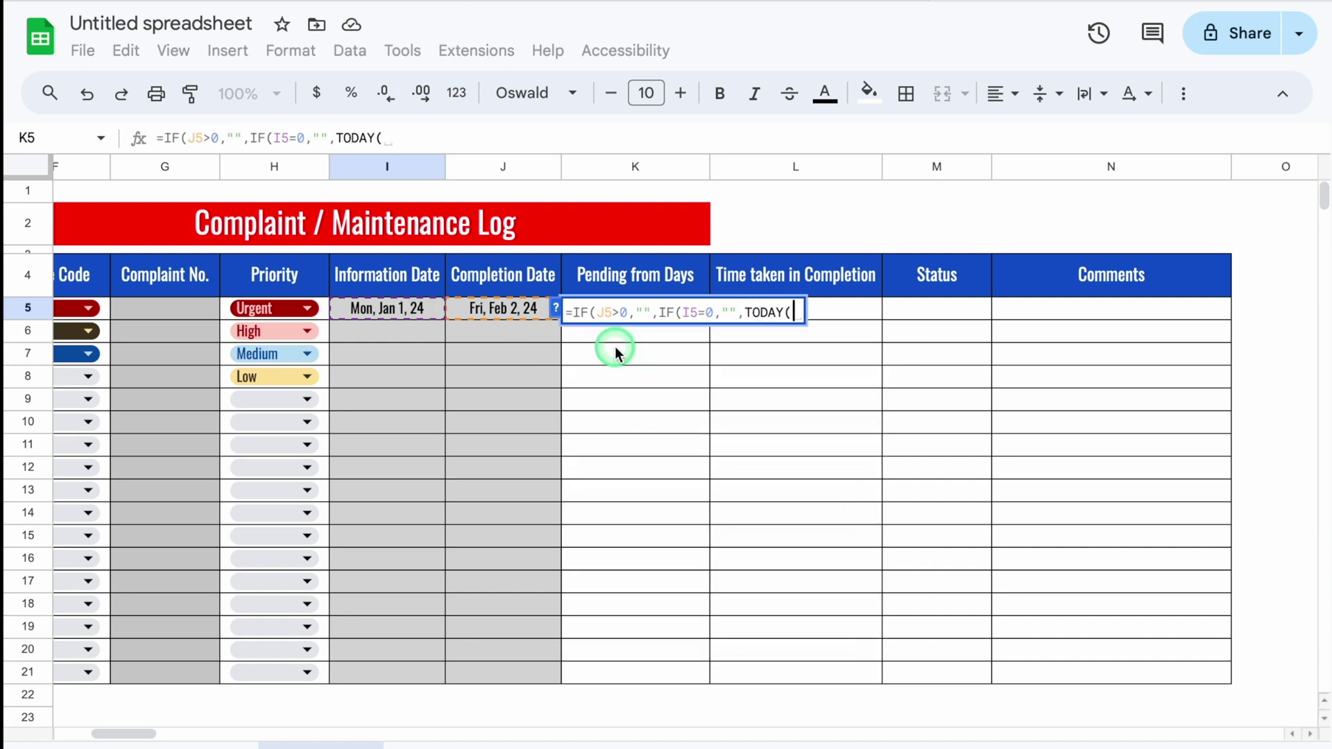
{"action": "type", "text": ")-"}
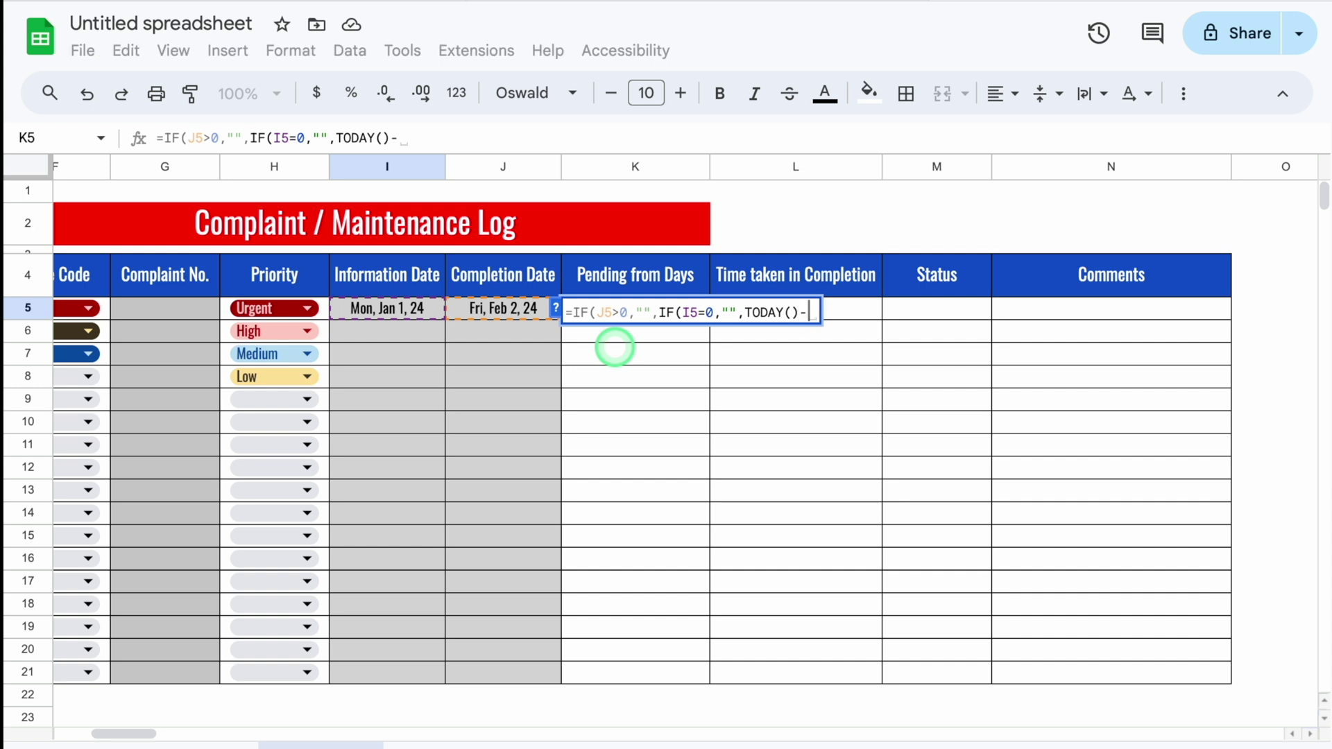
{"action": "left_click", "coordinate": [401, 307]}
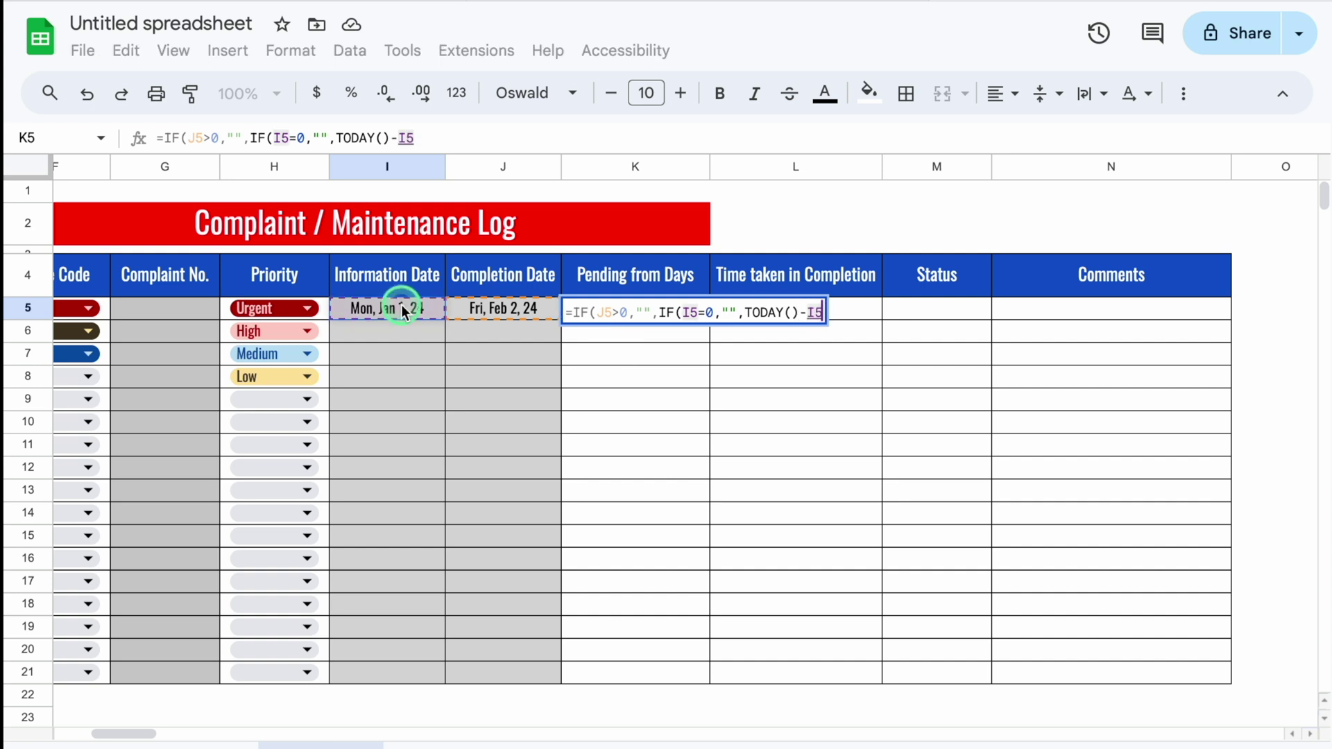
{"action": "type", "text": ")"}
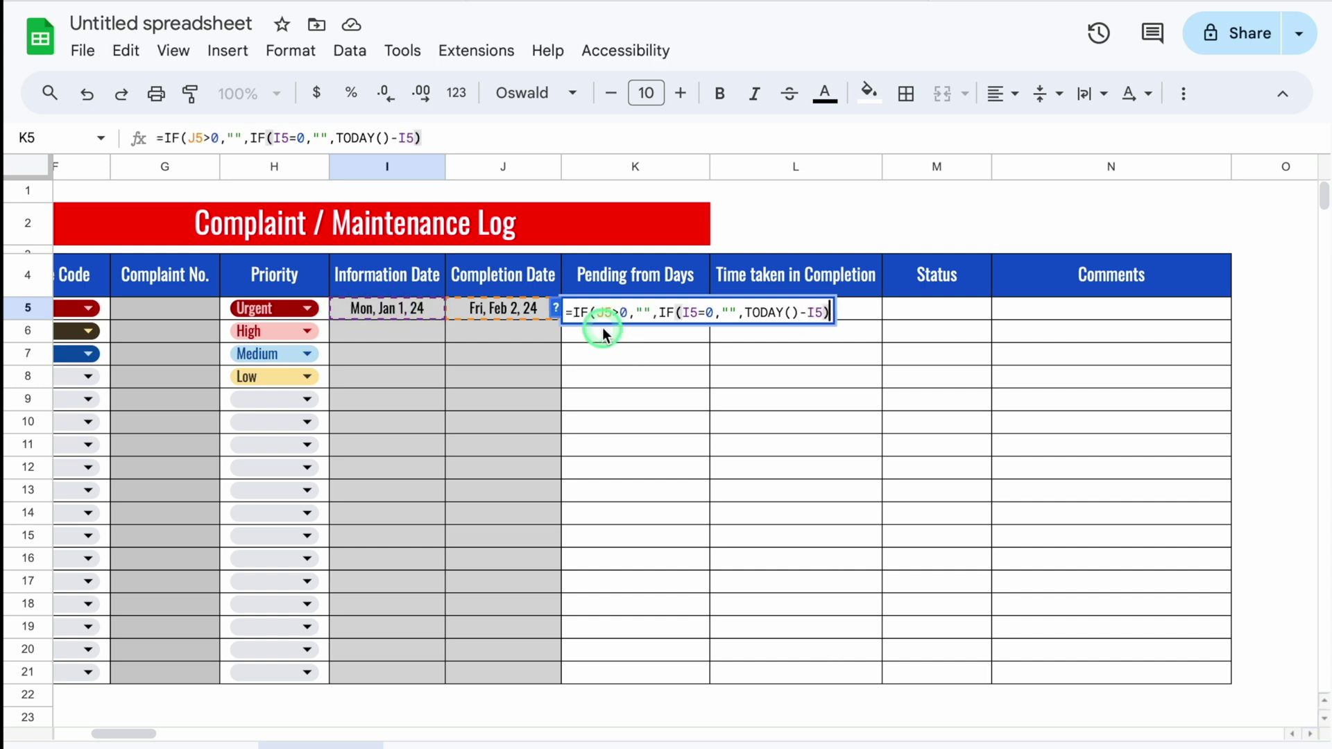
{"action": "type", "text": ")"}
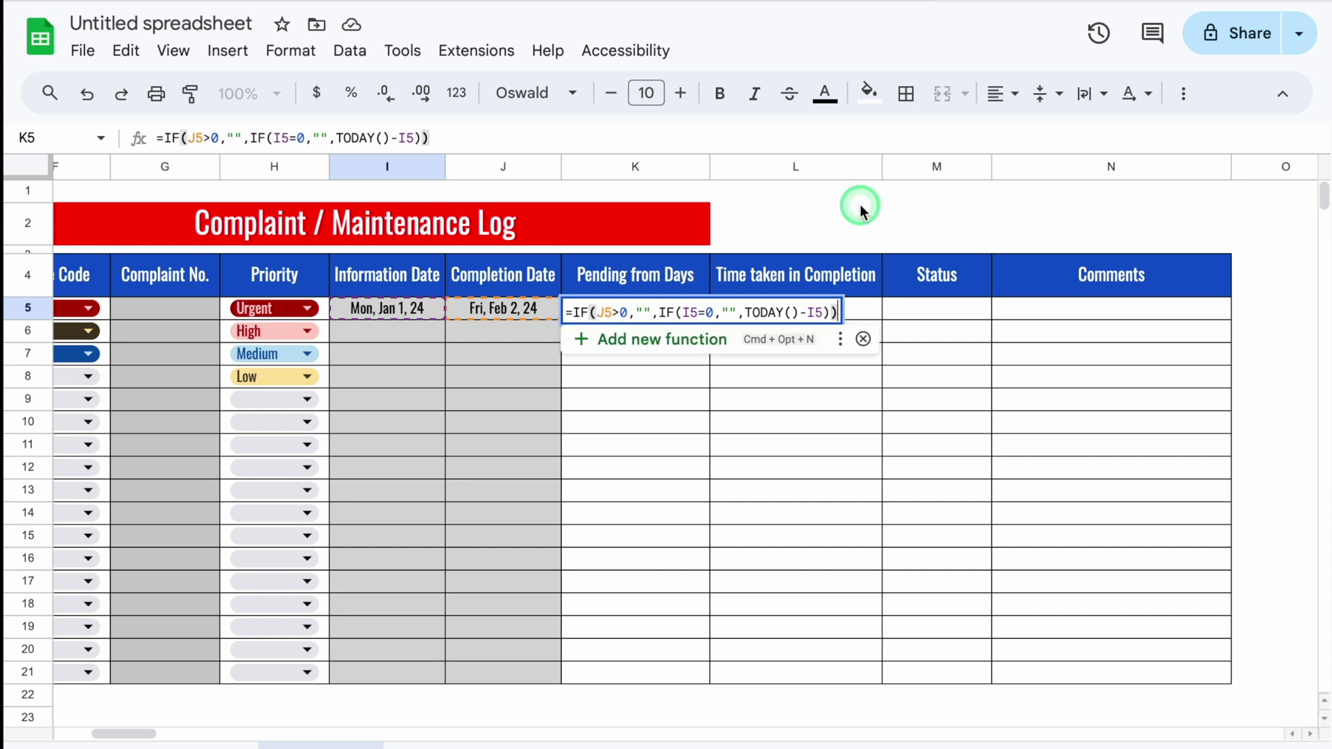
{"action": "key", "text": "Return"}
{"action": "left_click", "coordinate": [663, 309]}
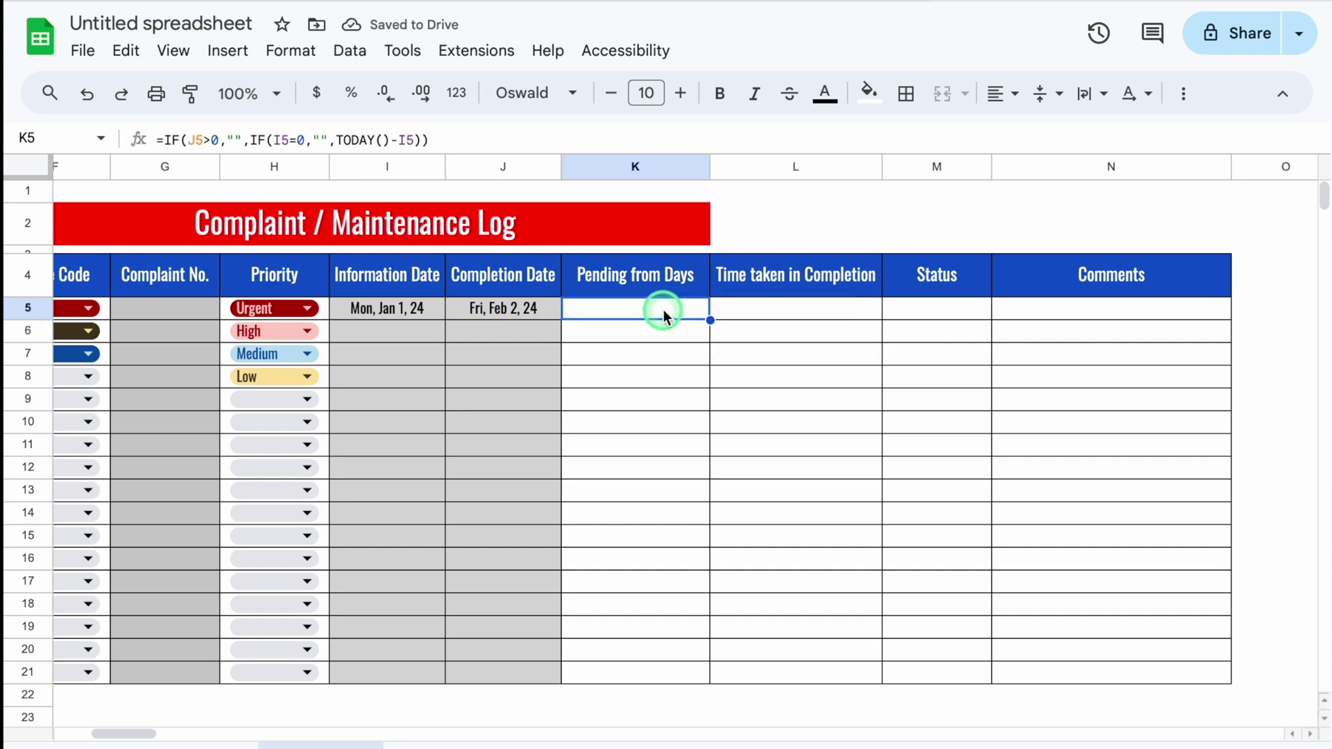
Step: Clear the Completion Date in J5 to test the Pending from Days formula, and center-align K5
{"action": "left_click", "coordinate": [530, 308]}
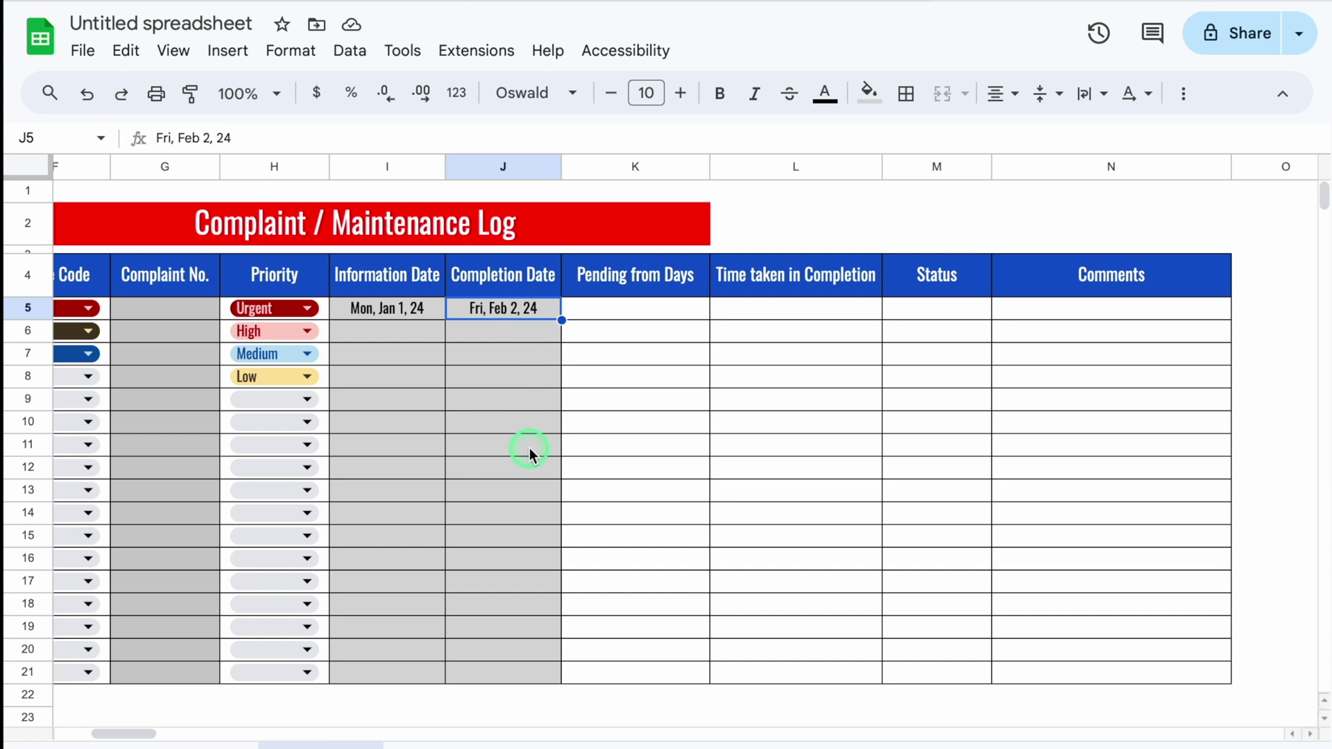
{"action": "key", "text": "Delete"}
{"action": "left_click", "coordinate": [677, 313]}
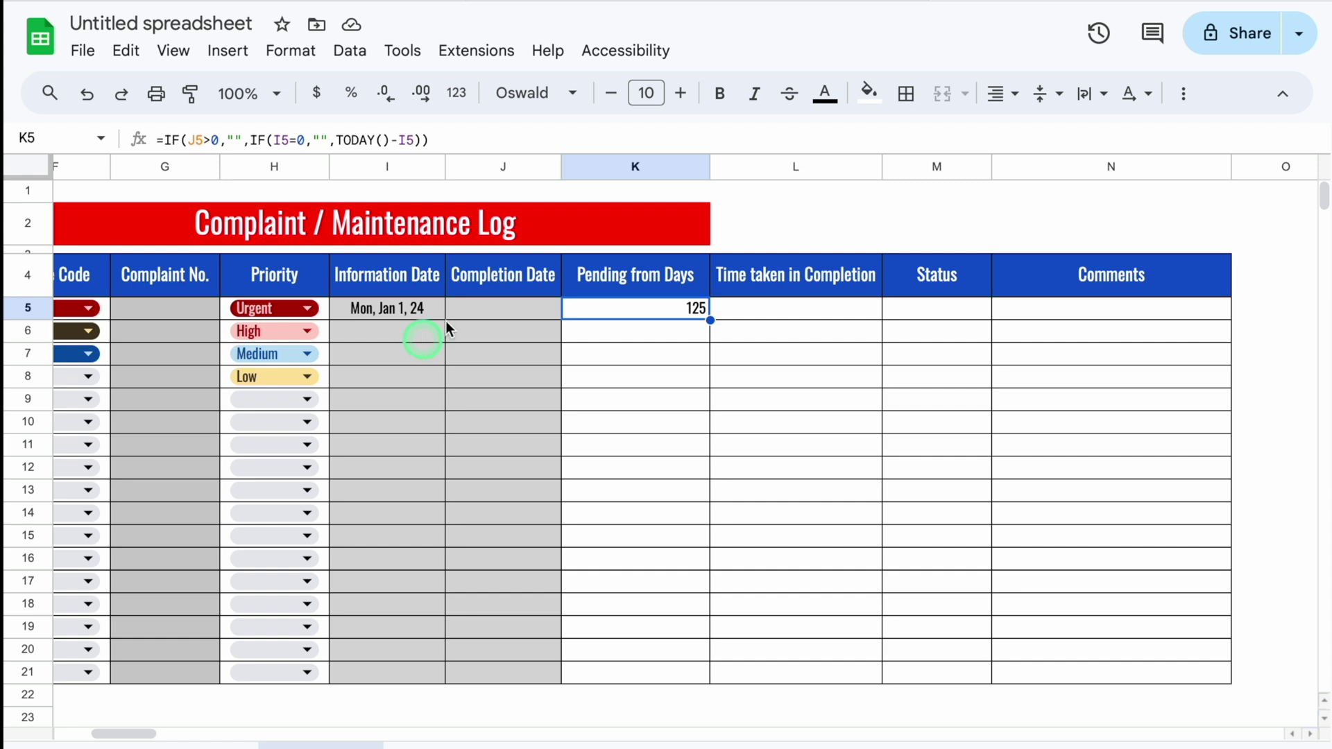
{"action": "left_click", "coordinate": [1012, 93]}
{"action": "left_click", "coordinate": [1038, 134]}
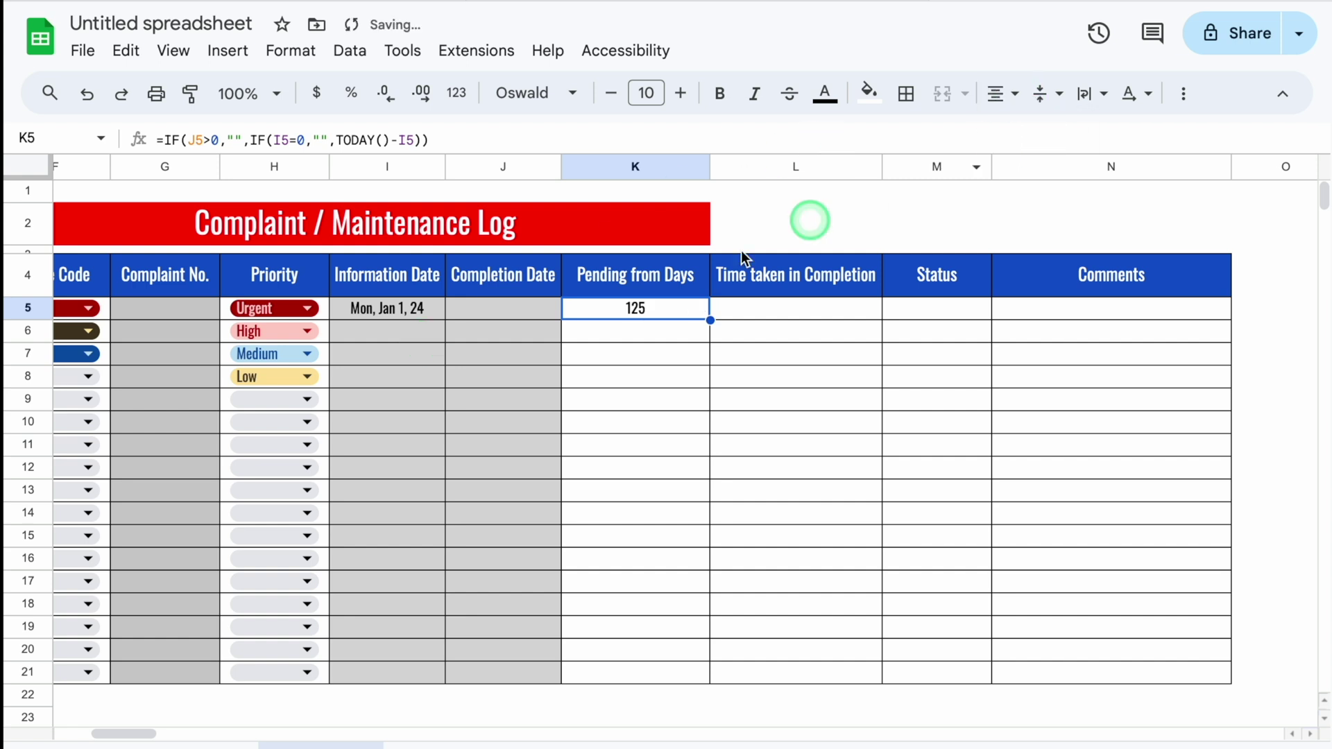
Step: Clear the Information Date in I5 as a test, and undo both date deletions and the K5 alignment change
{"action": "left_click", "coordinate": [382, 310]}
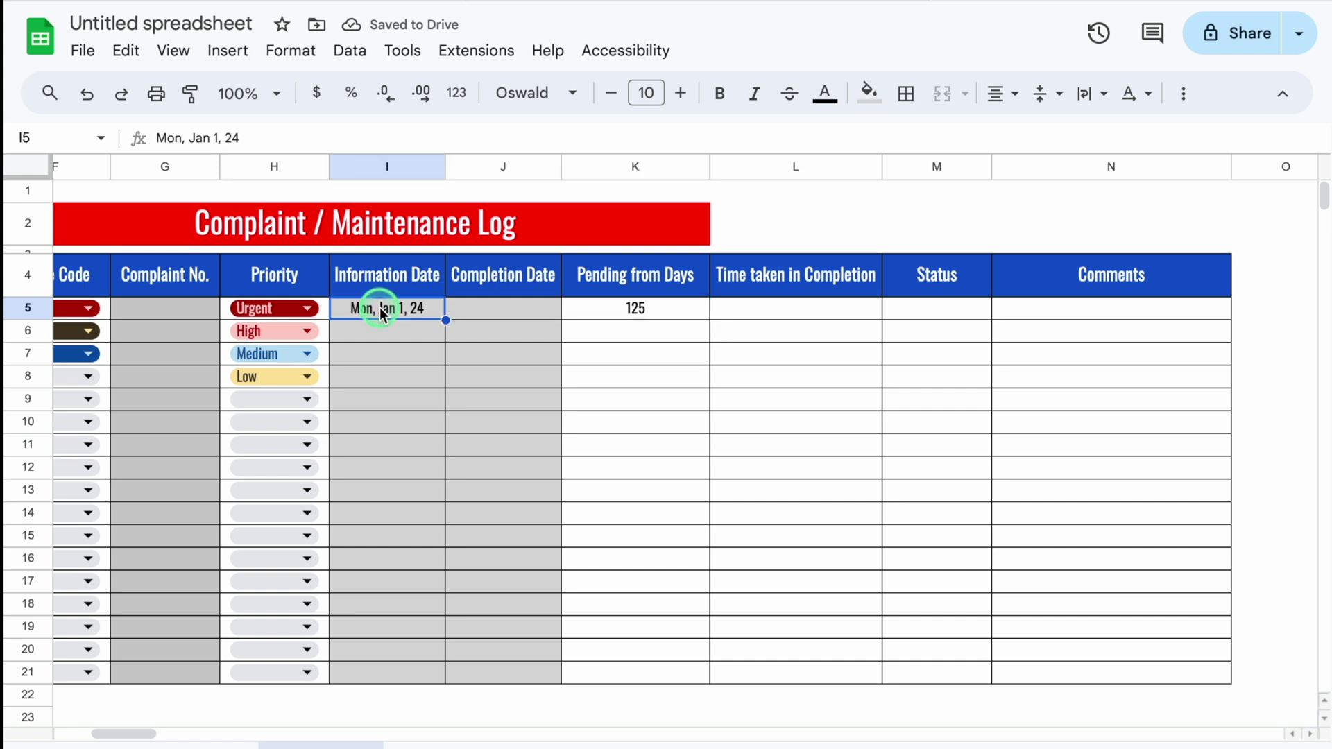
{"action": "key", "text": "Delete"}
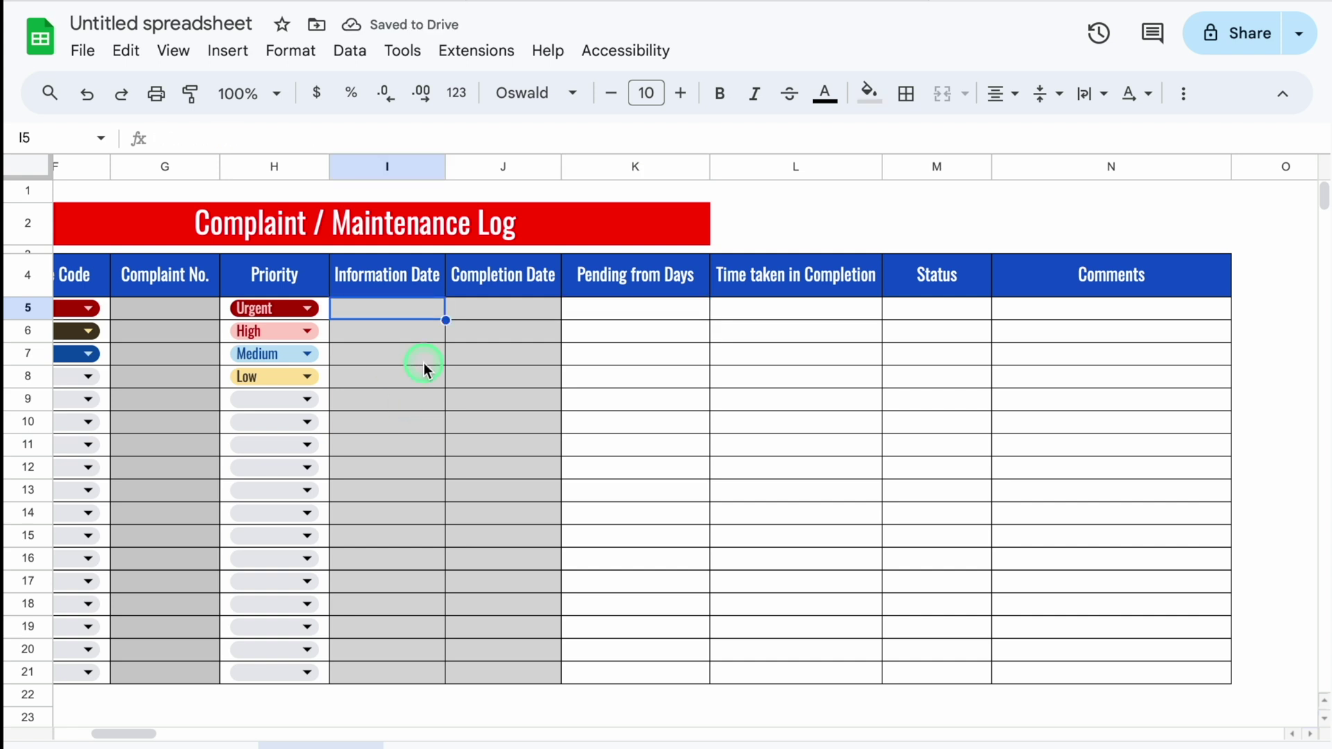
{"action": "key", "text": "ctrl+z"}
{"action": "key", "text": "ctrl+z"}
{"action": "key", "text": "ctrl+z"}
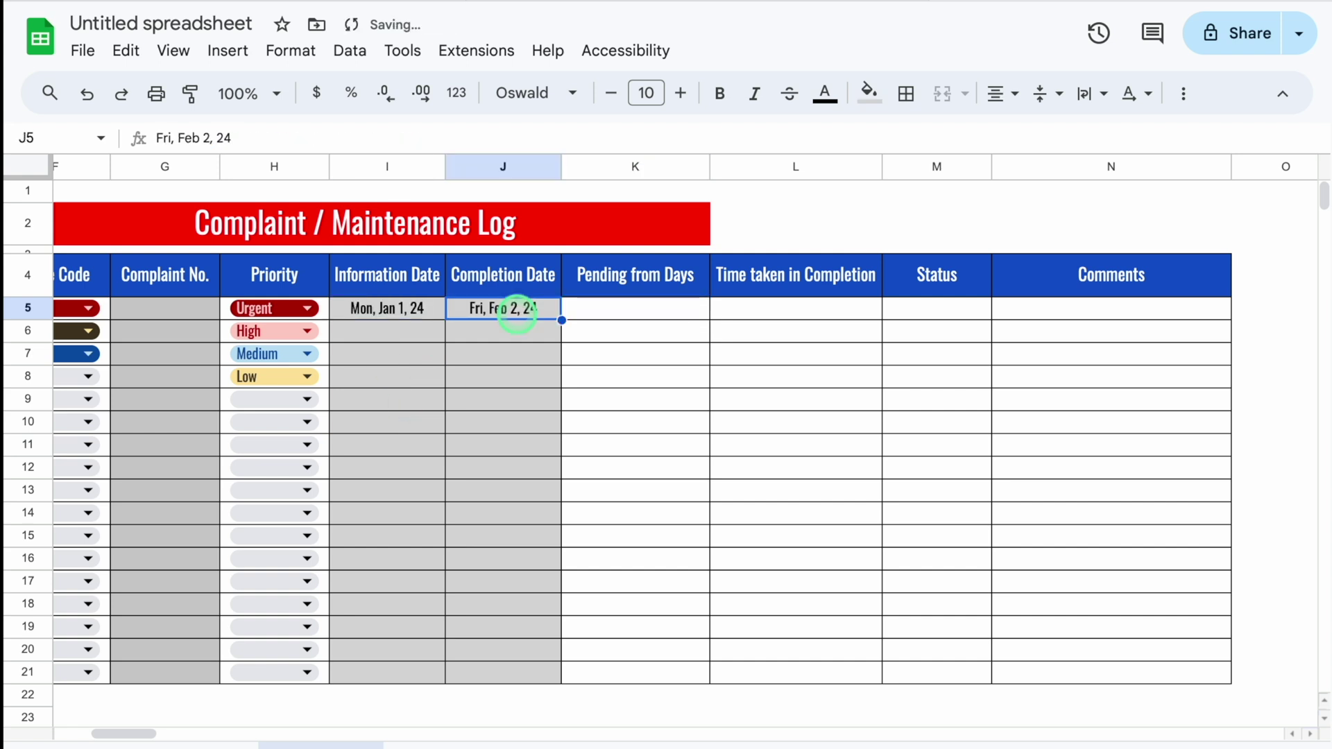
Step: Wrap the K5 formula in IFERROR with "" as the fallback value
{"action": "left_click", "coordinate": [611, 310]}
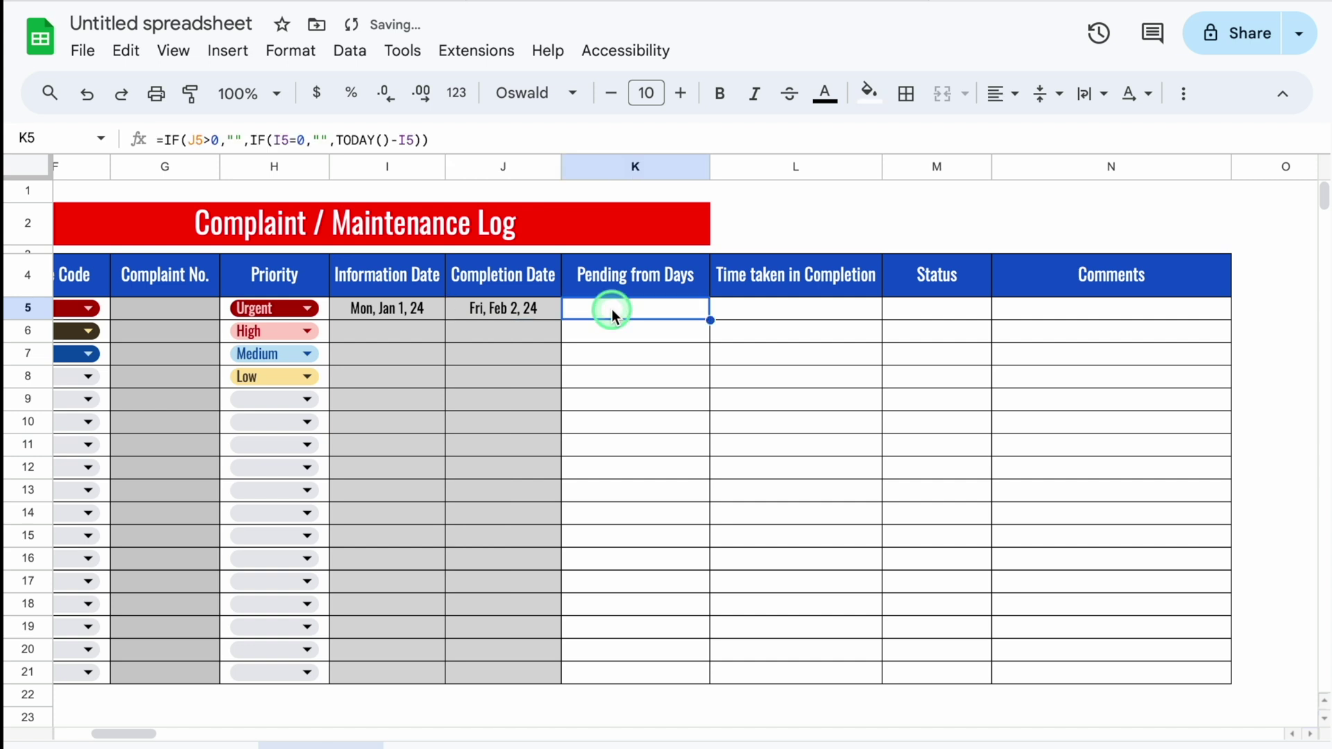
{"action": "left_click", "coordinate": [166, 140]}
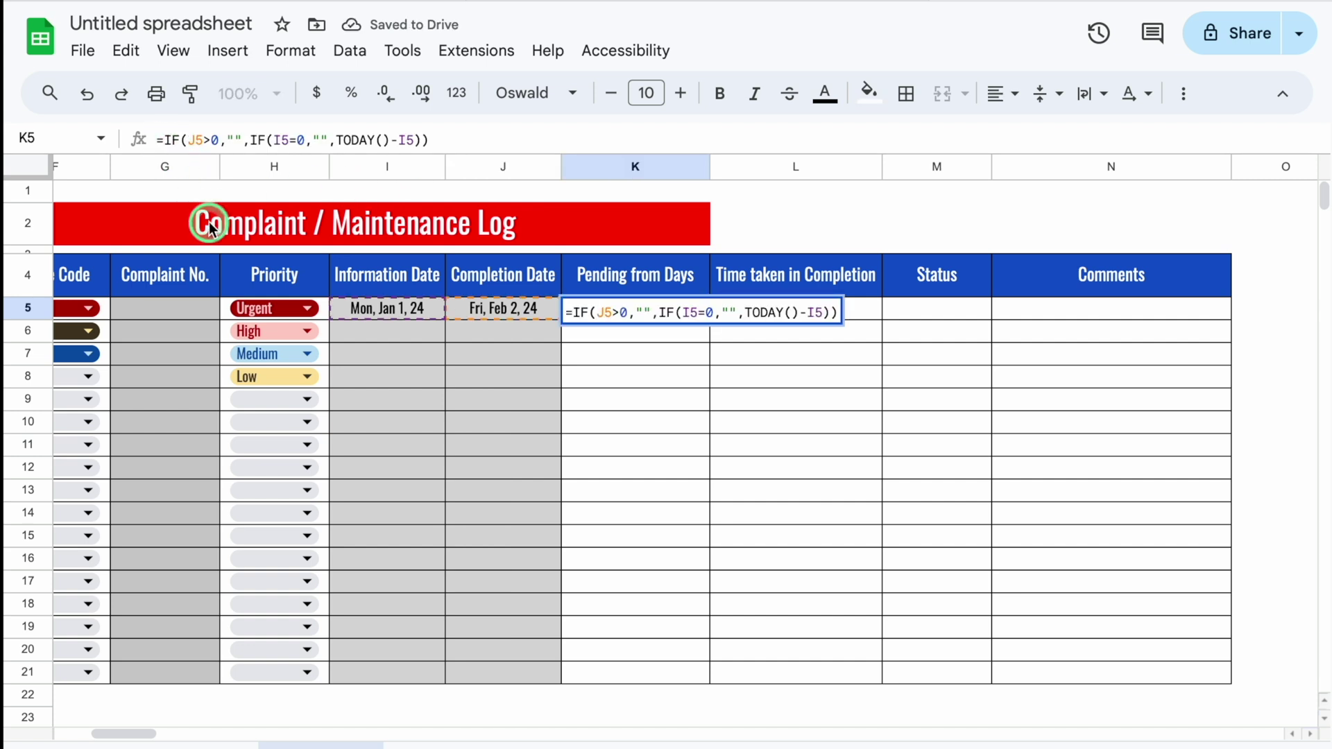
{"action": "type", "text": "iferror"}
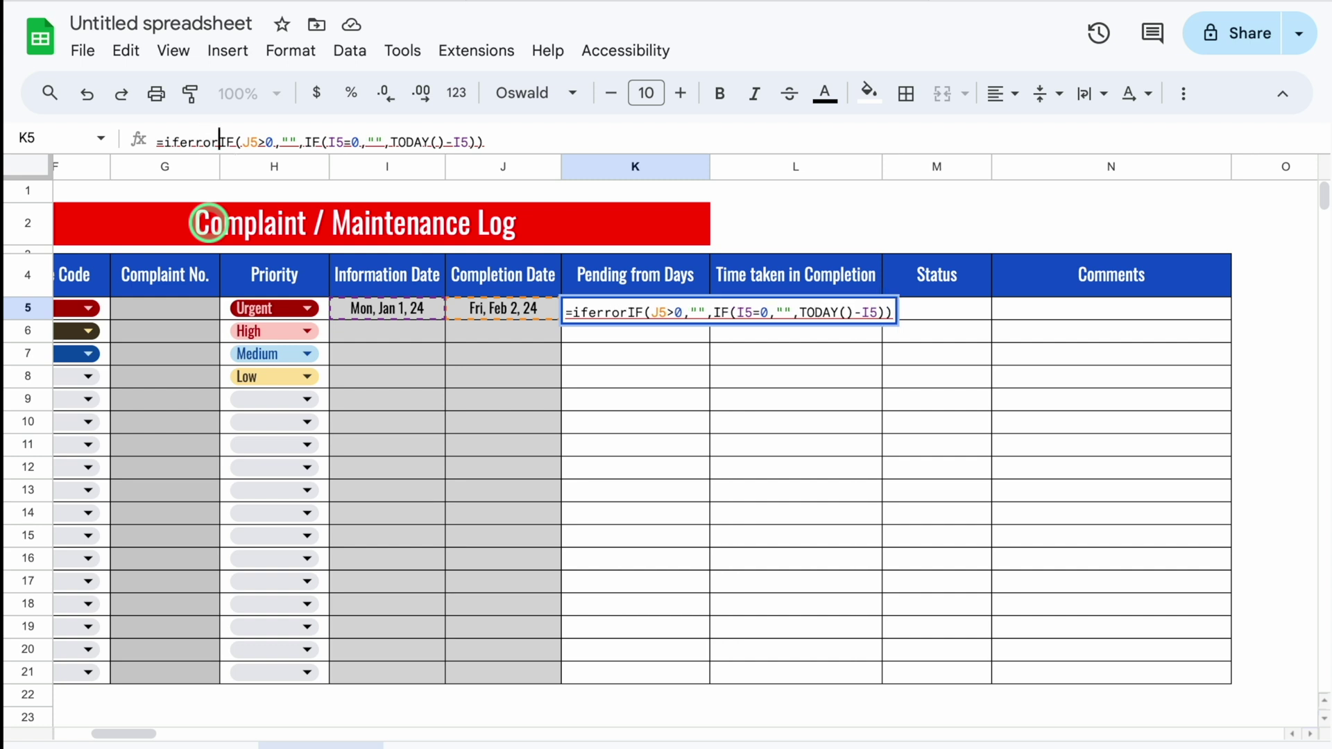
{"action": "type", "text": "("}
{"action": "left_click", "coordinate": [513, 141]}
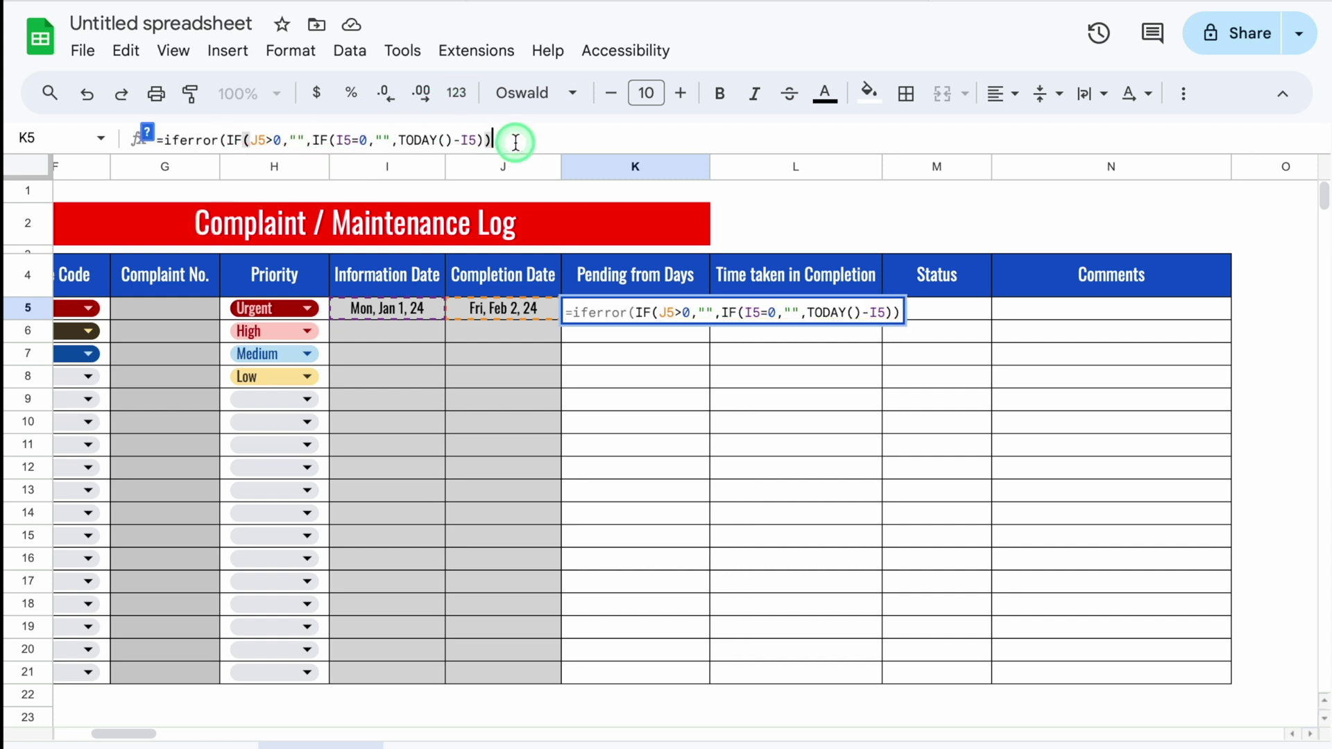
{"action": "type", "text": ","}
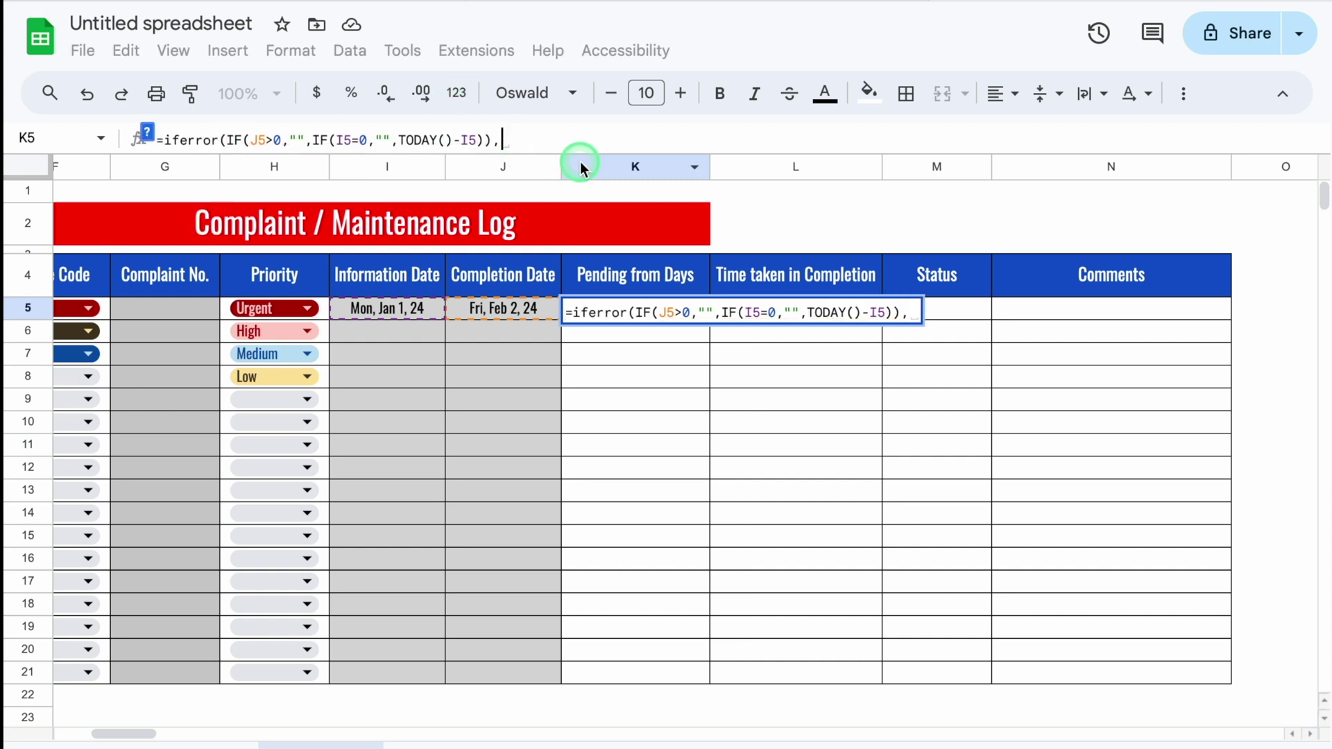
{"action": "type", "text": "\"\""}
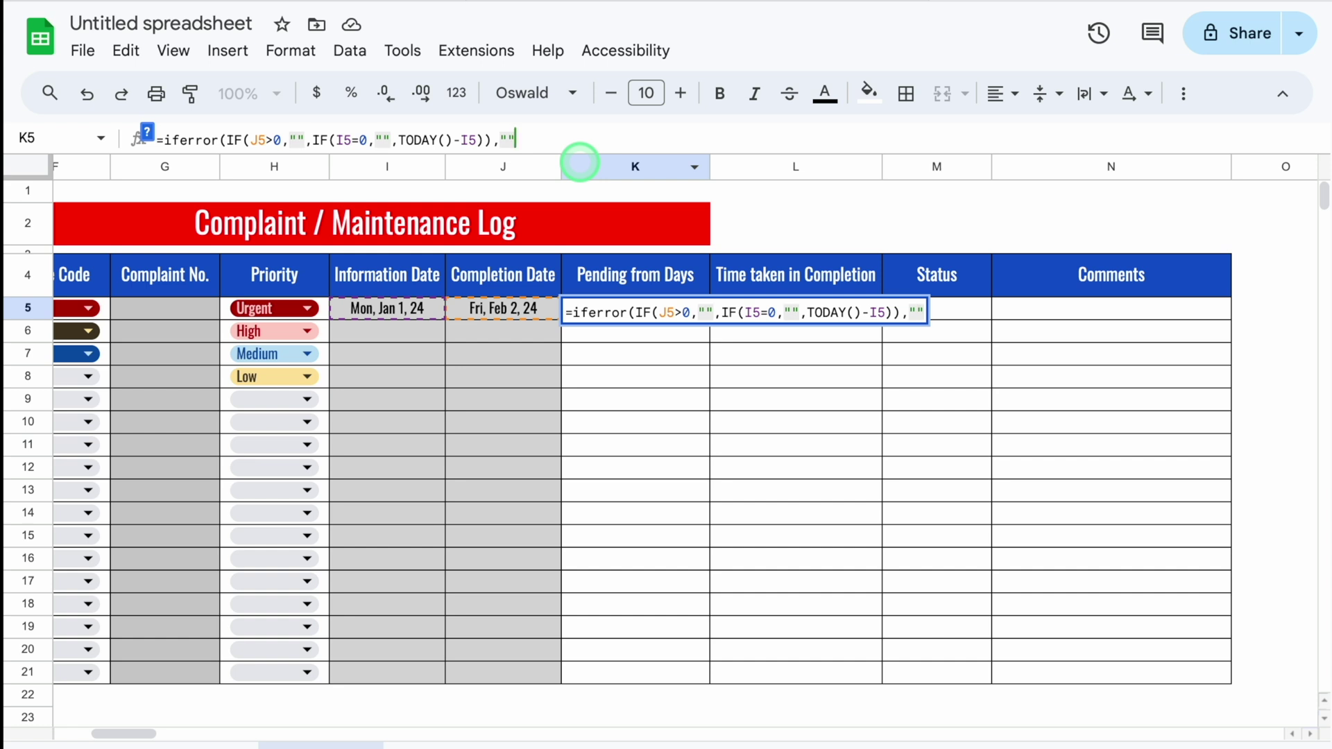
{"action": "type", "text": ")"}
{"action": "key", "text": "Return"}
Step: Fill the K5 formula down through row 21 and extend the Information Date series from I5 to I8
{"action": "left_click", "coordinate": [704, 318]}
{"action": "left_click_drag", "start_coordinate": [709, 320], "coordinate": [697, 679]}
{"action": "left_click", "coordinate": [424, 314]}
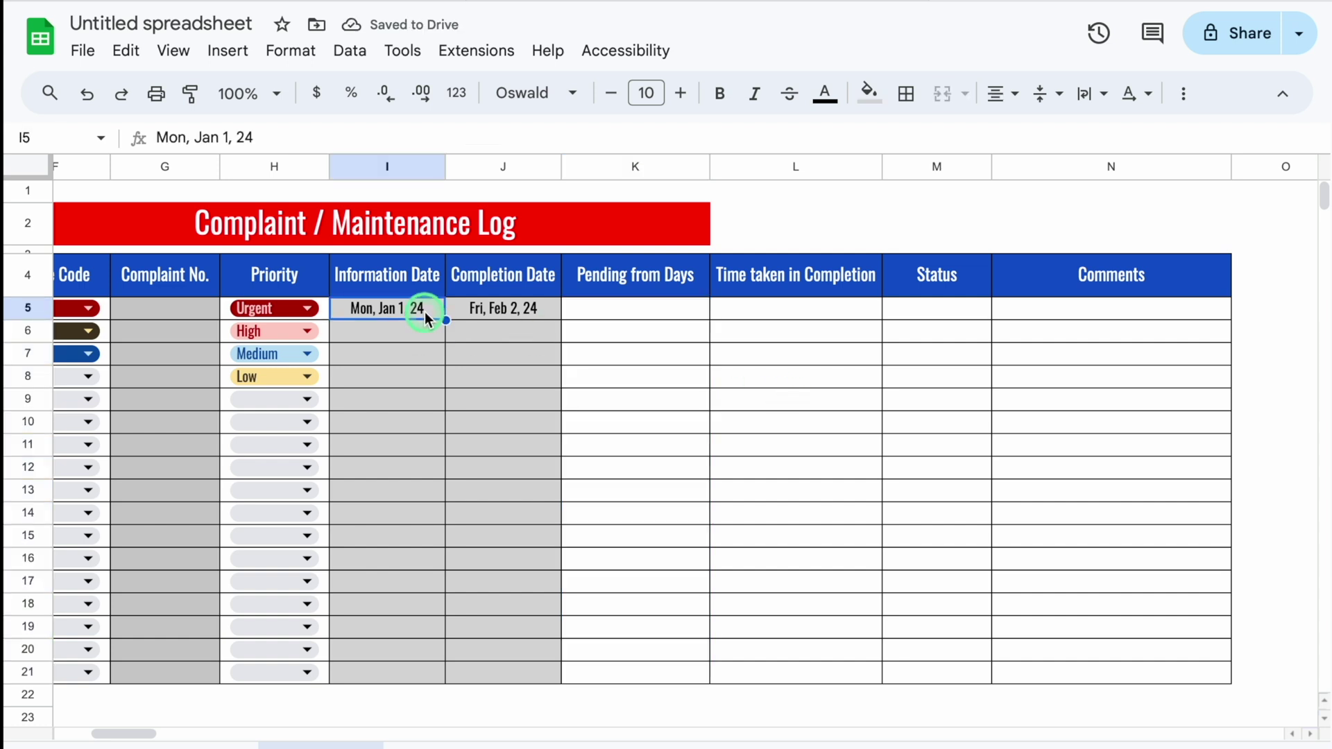
{"action": "left_click_drag", "start_coordinate": [445, 319], "coordinate": [442, 368]}
Step: Center-align columns K and L
{"action": "left_click_drag", "start_coordinate": [633, 166], "coordinate": [749, 182]}
{"action": "left_click", "coordinate": [1002, 93]}
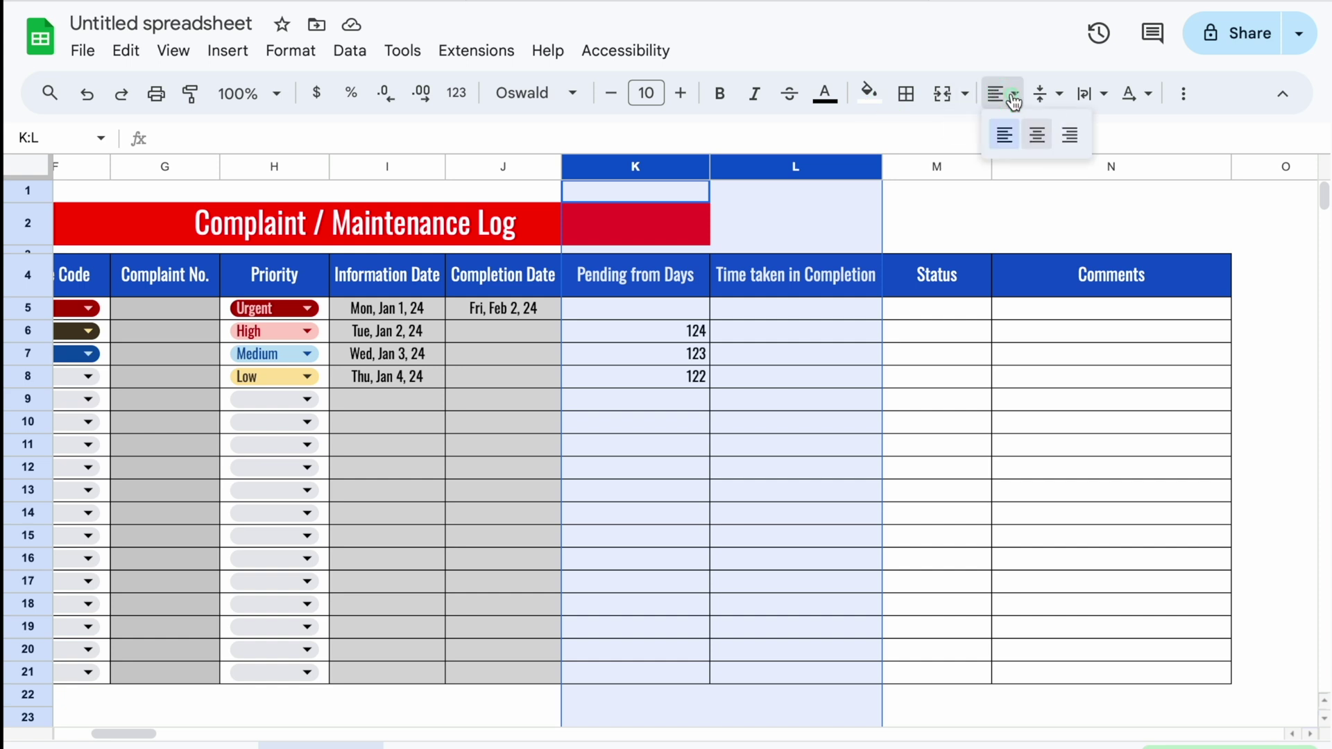
{"action": "left_click", "coordinate": [1033, 132]}
Step: Enter =IF(J5=0,"",J5-I5) in L5 to calculate the Time taken in Completion
{"action": "left_click", "coordinate": [787, 310]}
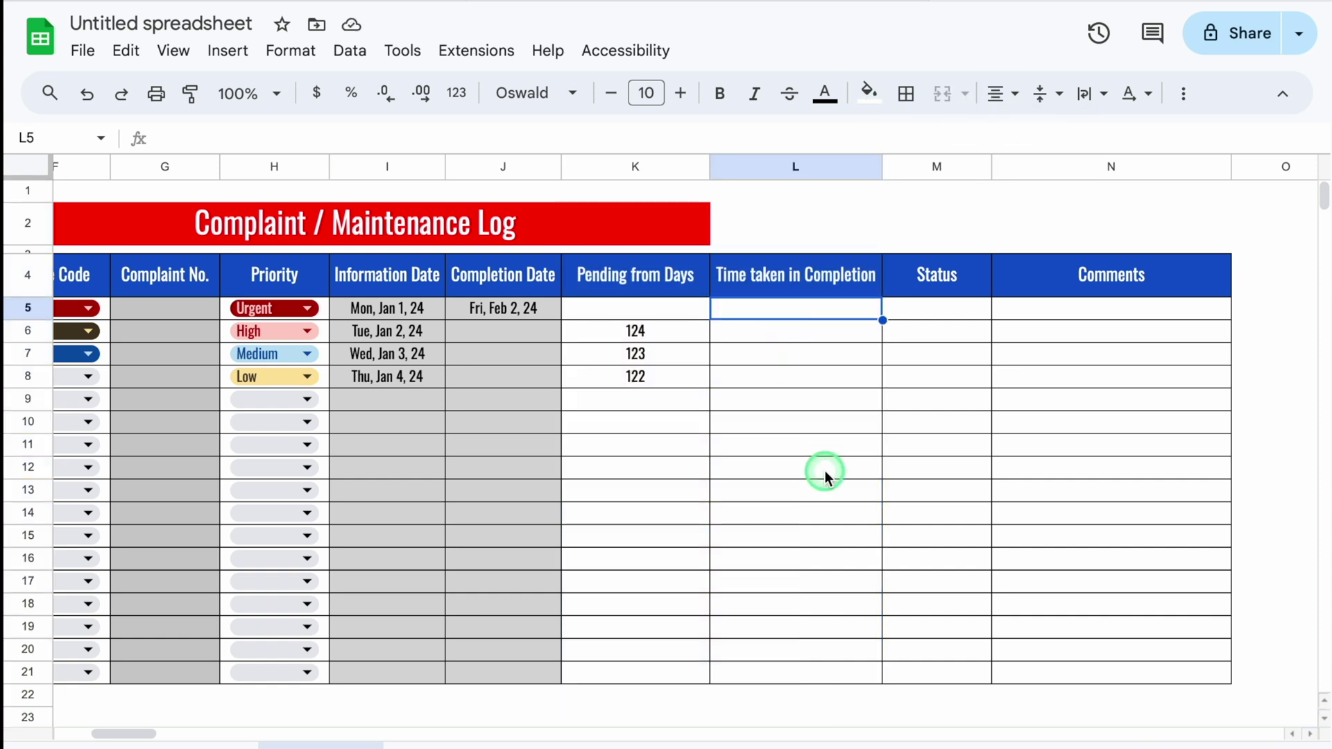
{"action": "type", "text": "=IF("}
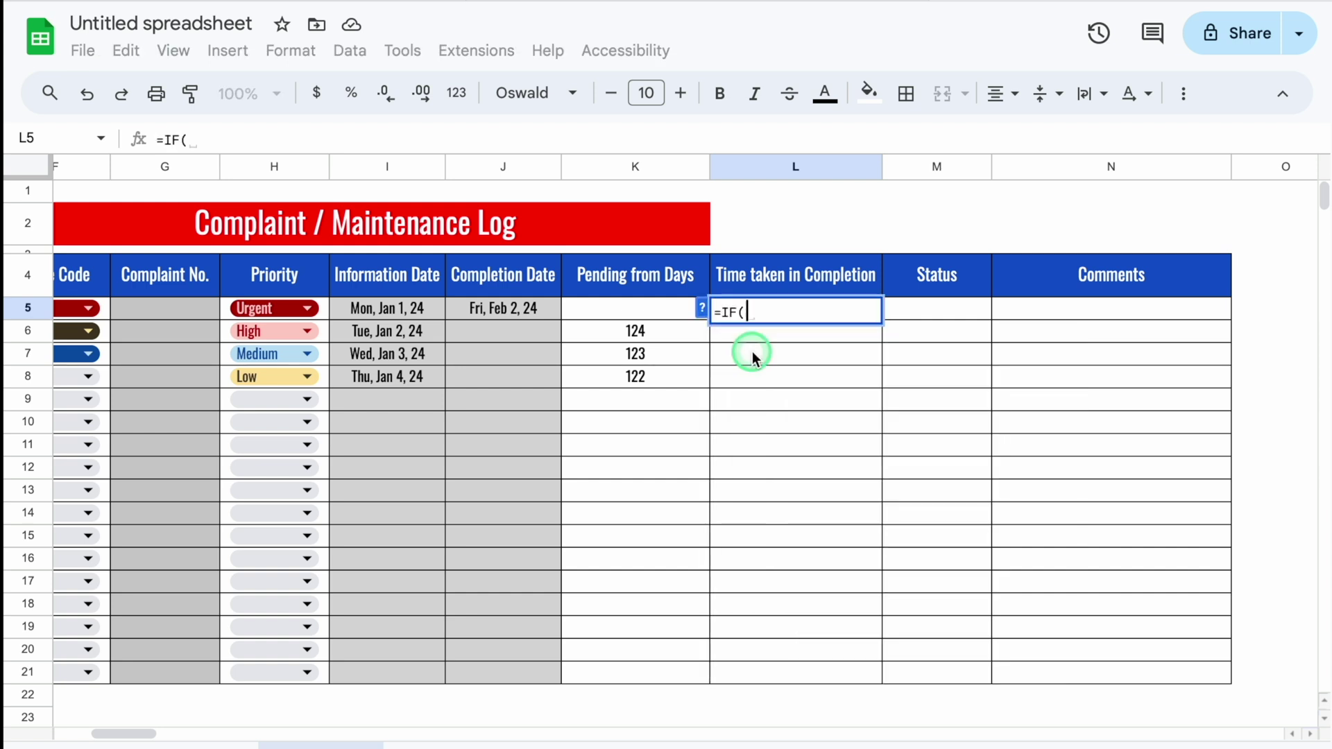
{"action": "left_click", "coordinate": [534, 307]}
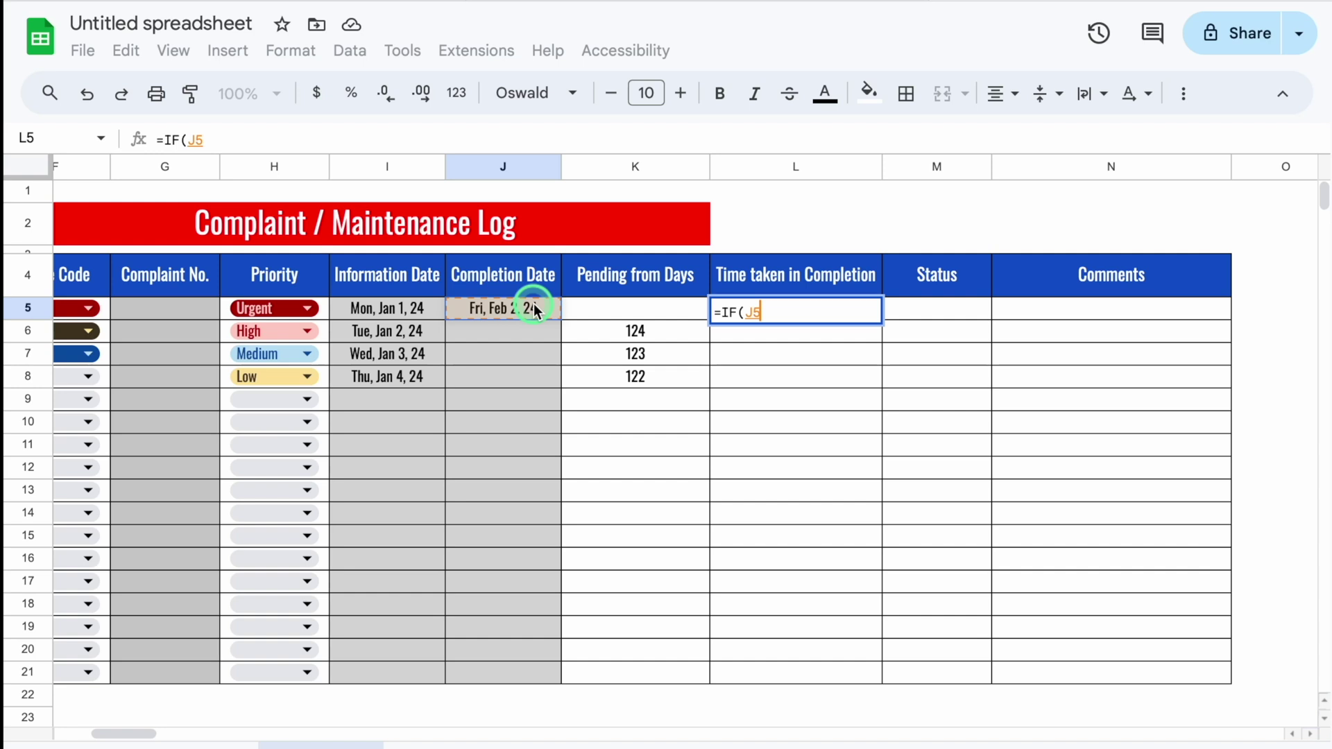
{"action": "type", "text": "=0,"}
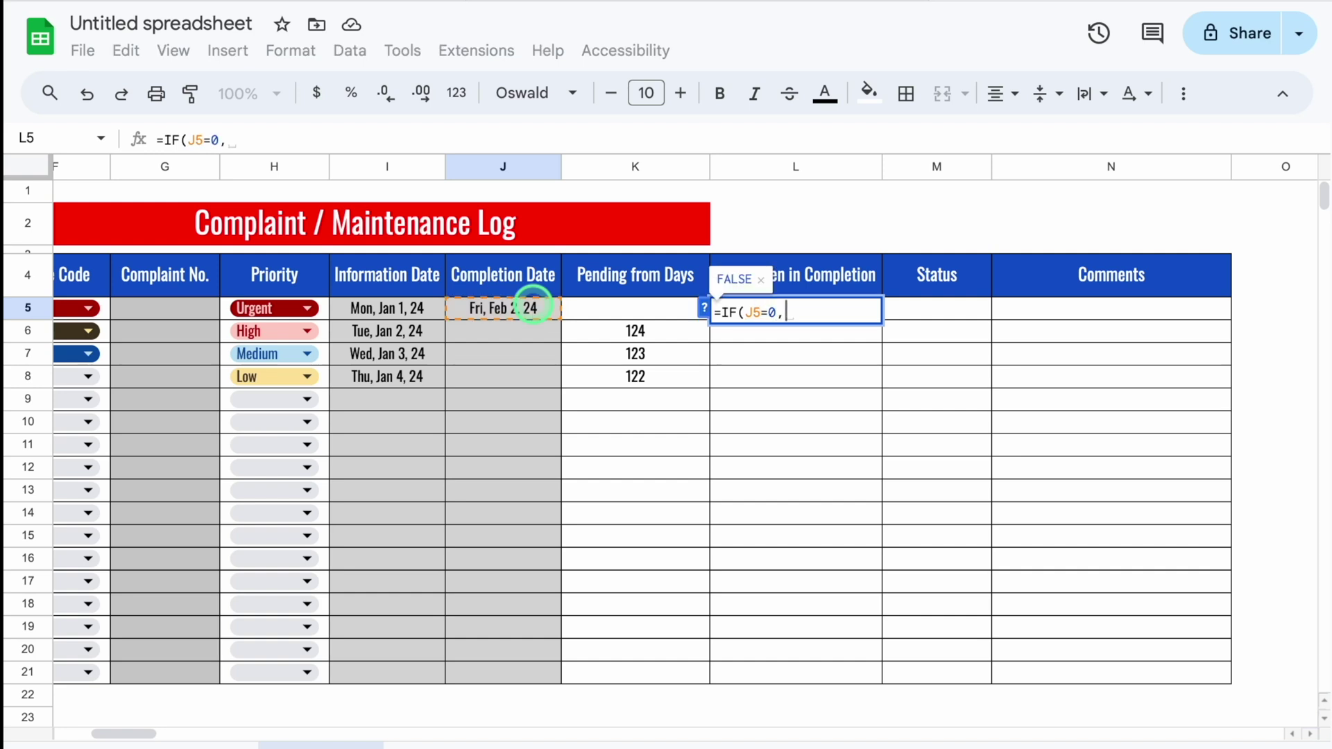
{"action": "type", "text": "\"\","}
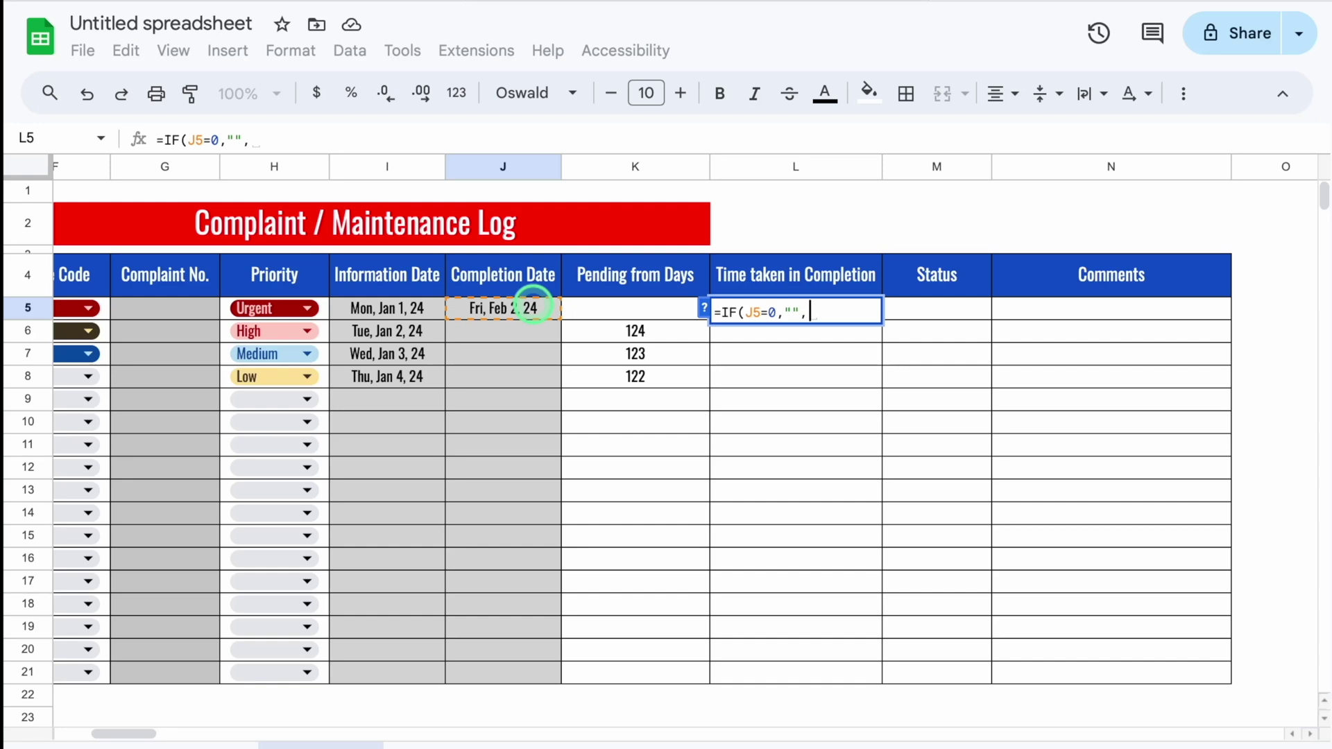
{"action": "left_click", "coordinate": [533, 307]}
{"action": "type", "text": "-"}
{"action": "left_click", "coordinate": [414, 312]}
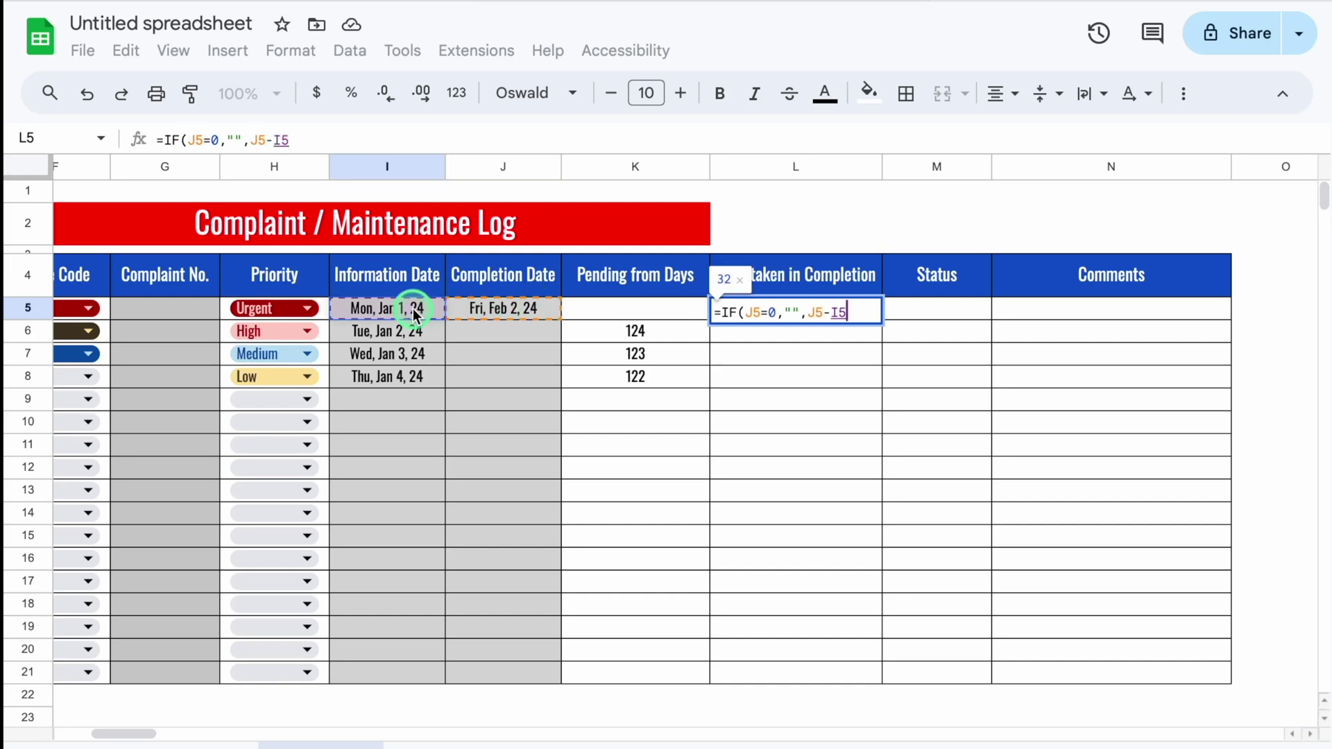
{"action": "type", "text": ")"}
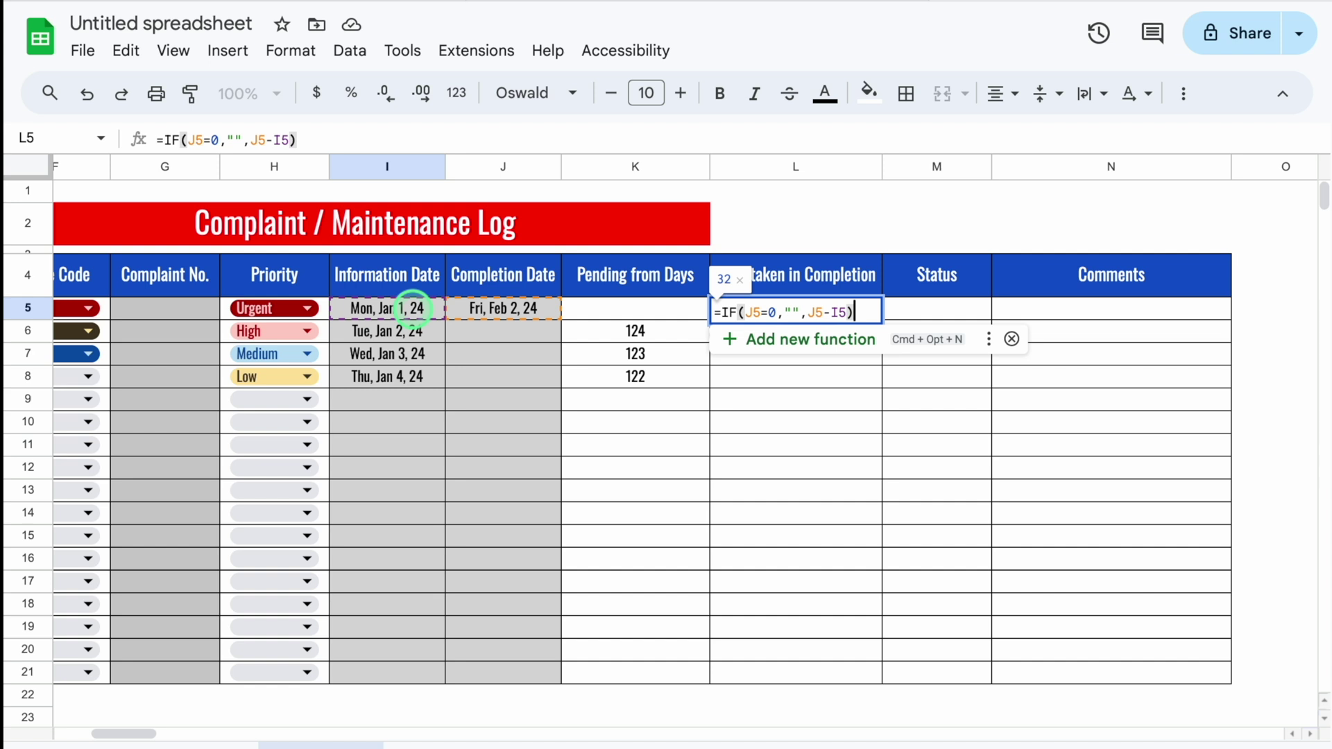
{"action": "key", "text": "Return"}
Step: Fill the Time taken in Completion formula from L5 down to L21 and check the copies in L6 and L7
{"action": "left_click", "coordinate": [834, 306]}
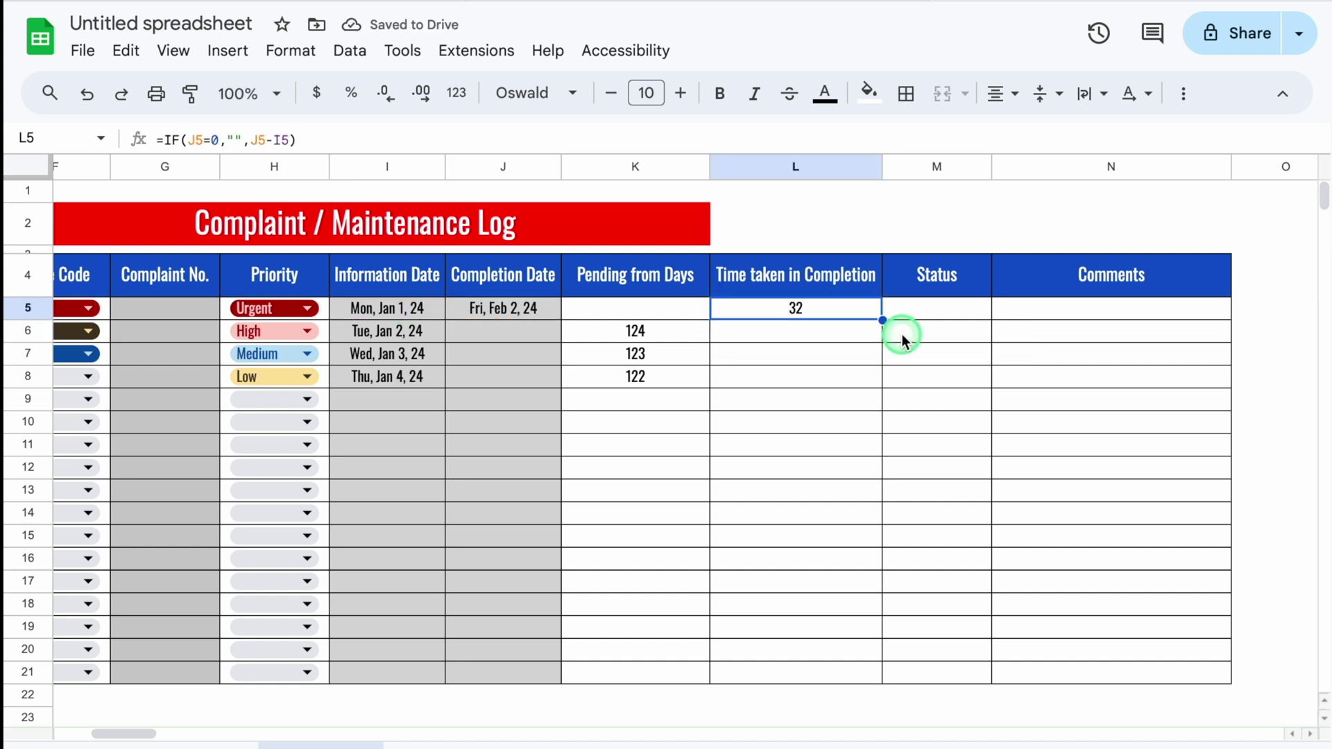
{"action": "left_click_drag", "start_coordinate": [881, 319], "coordinate": [869, 670]}
{"action": "left_click", "coordinate": [790, 332]}
{"action": "left_click", "coordinate": [792, 357]}
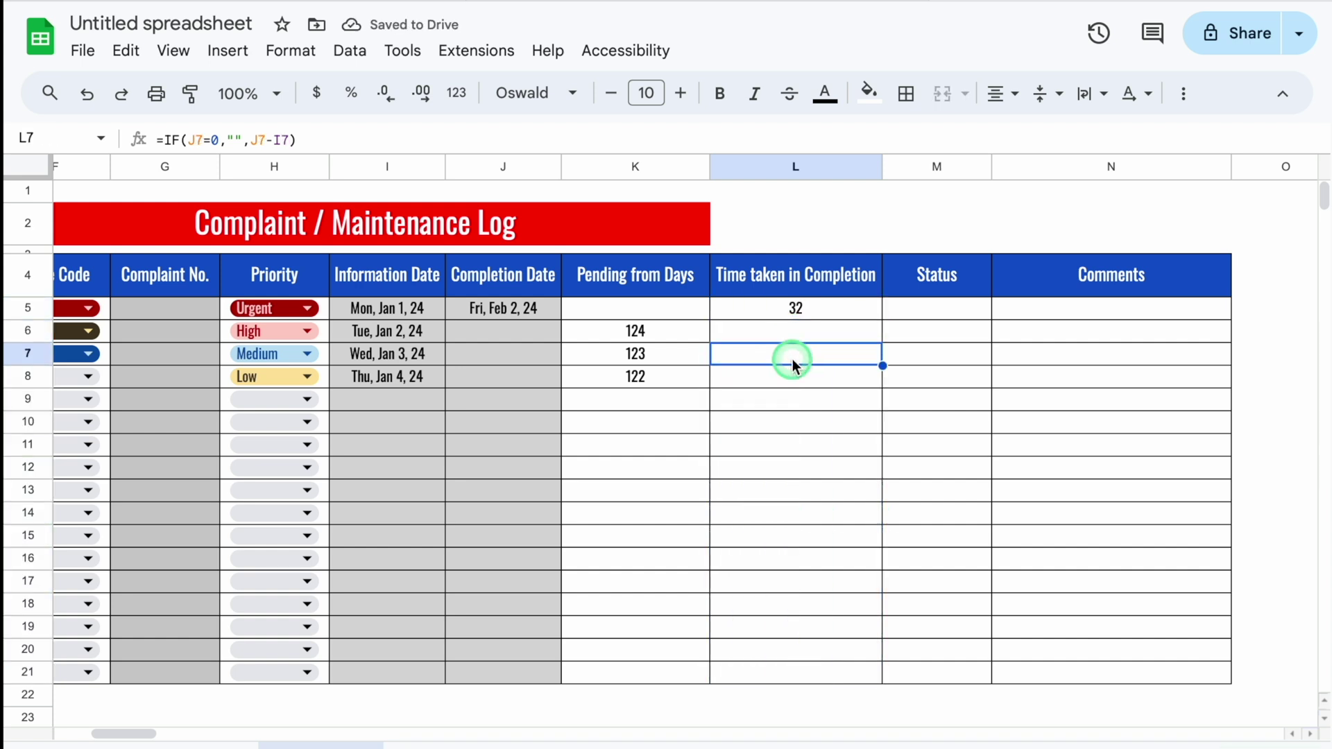
Step: Enter 5/5/24 as the Completion Date in J6
{"action": "left_click", "coordinate": [502, 331]}
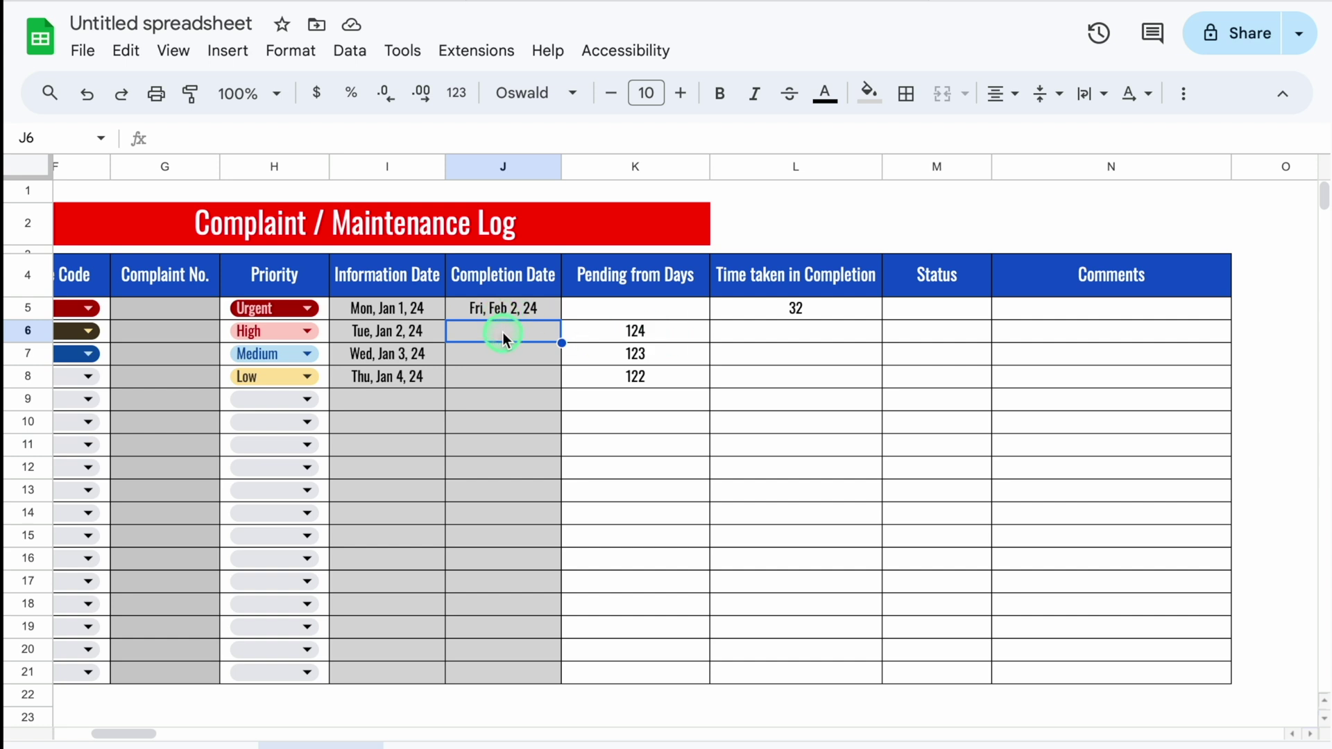
{"action": "type", "text": "5/5/24"}
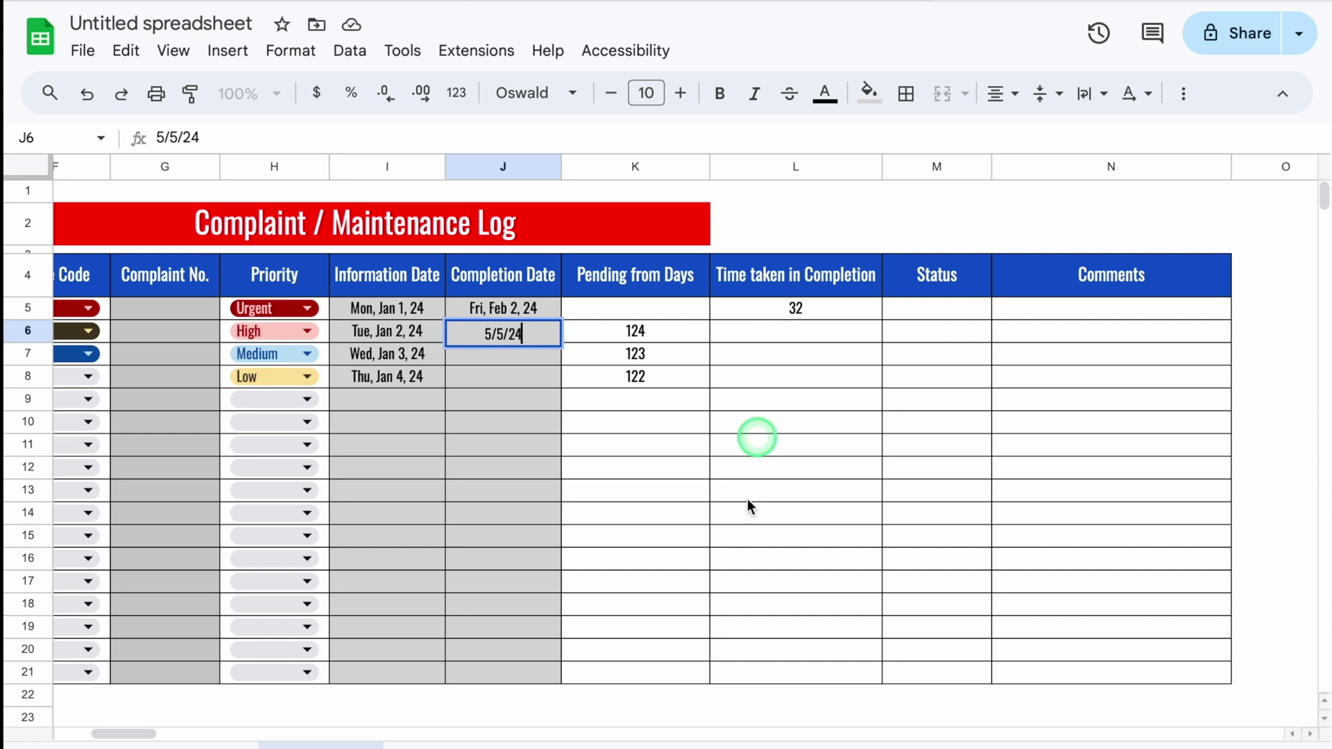
{"action": "key", "text": "Return"}
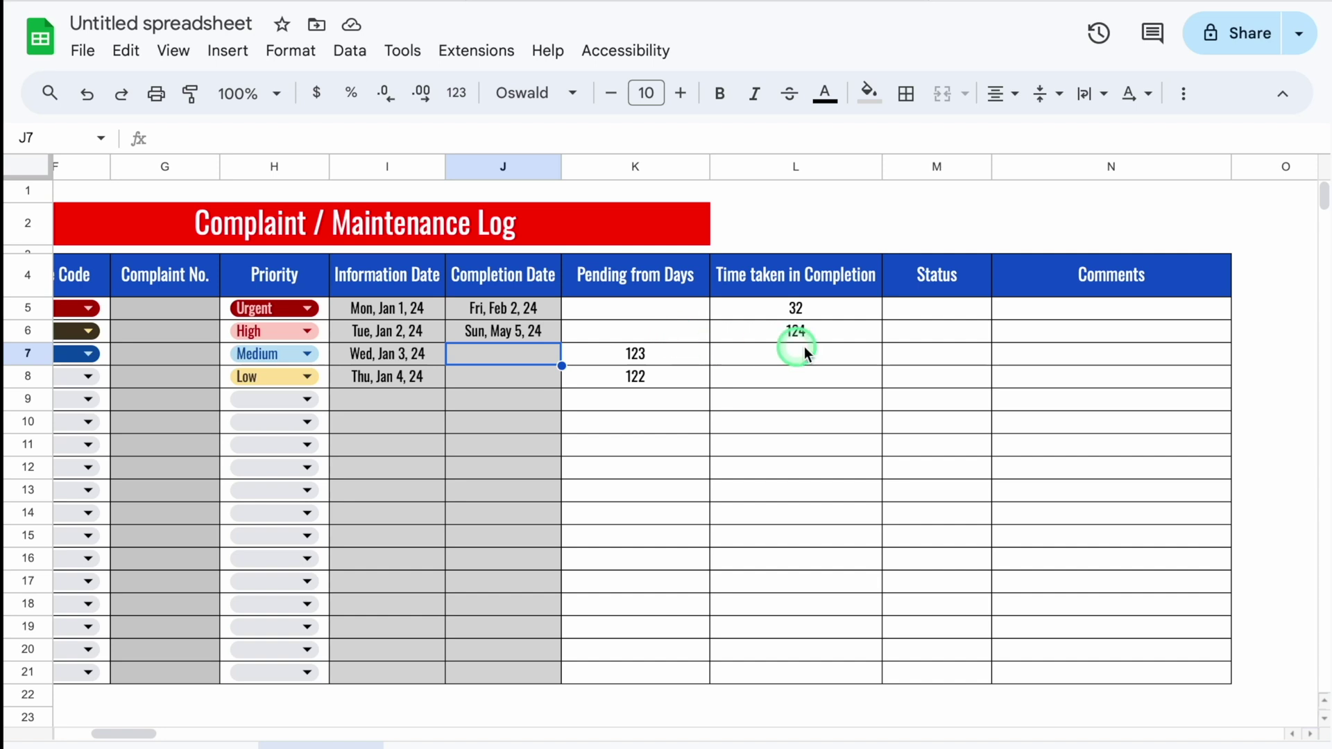
Step: Center-align the Status cells M5:M21
{"action": "left_click", "coordinate": [942, 313]}
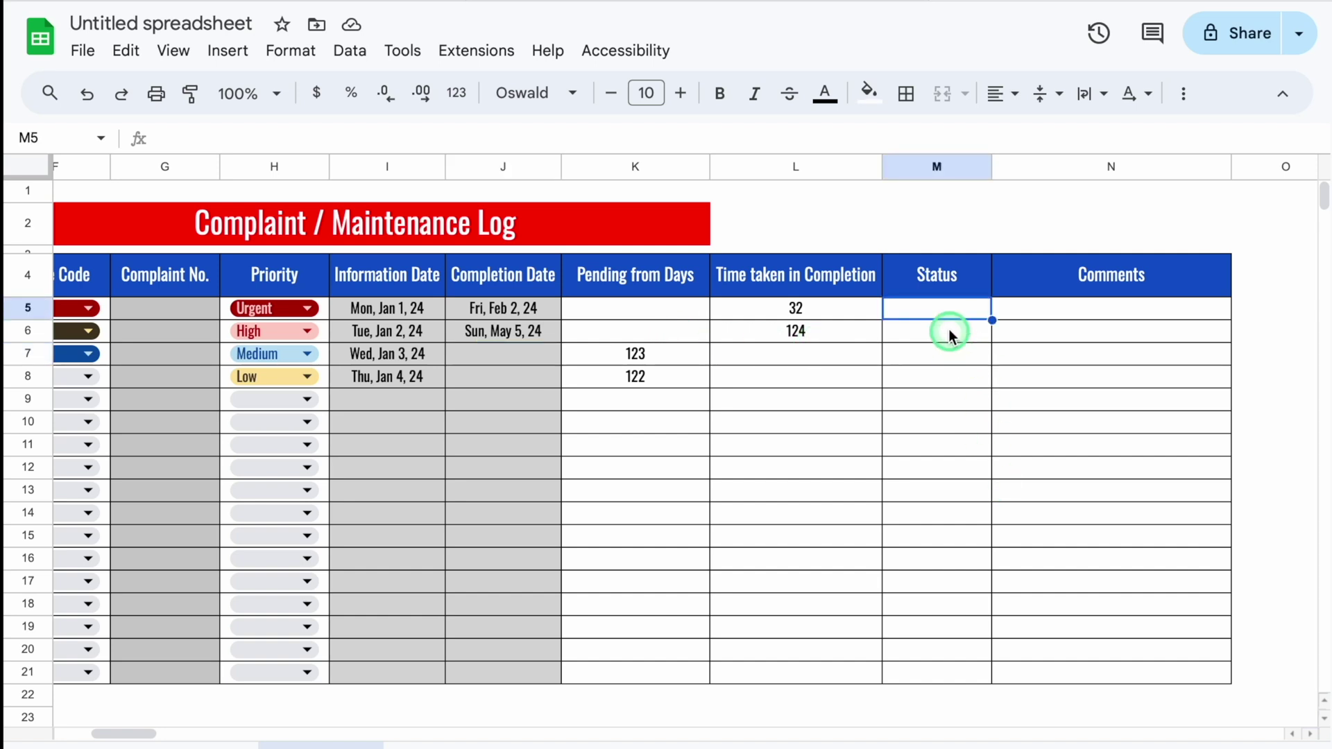
{"action": "left_click_drag", "start_coordinate": [946, 307], "coordinate": [949, 666]}
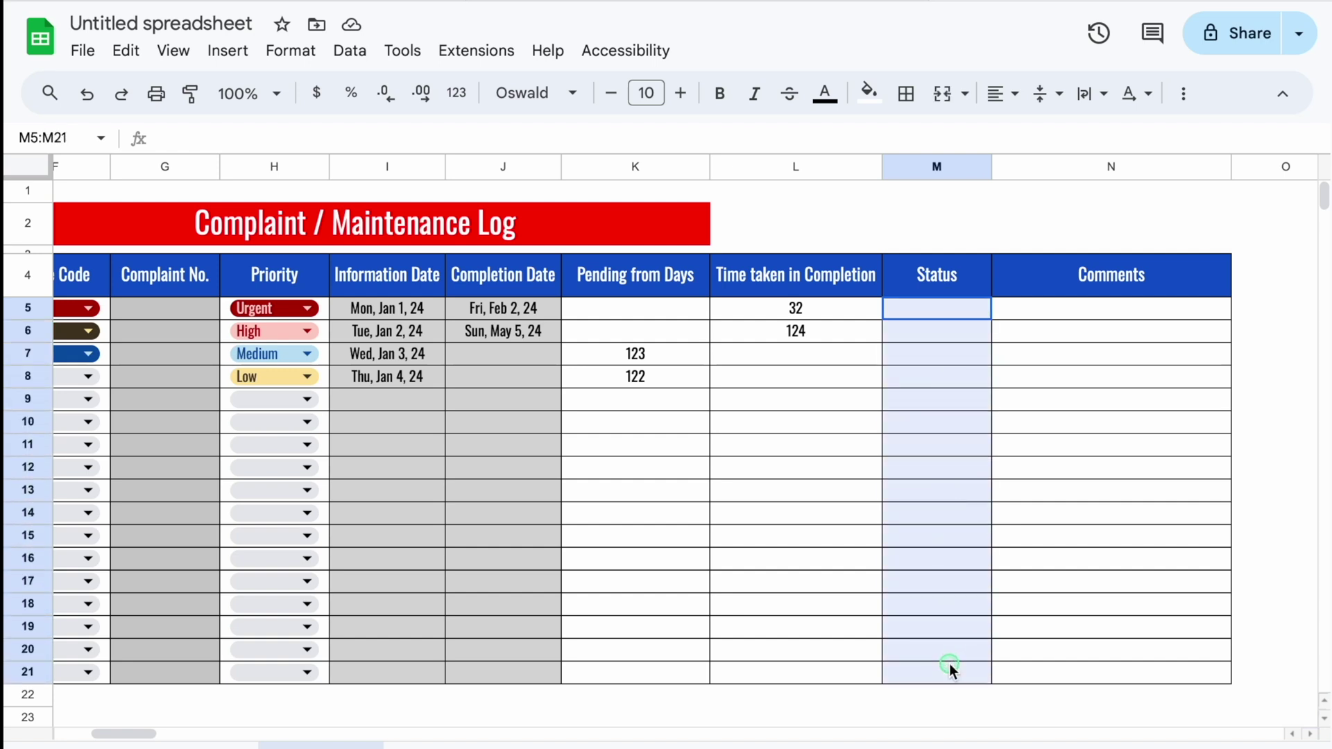
{"action": "left_click", "coordinate": [1004, 93]}
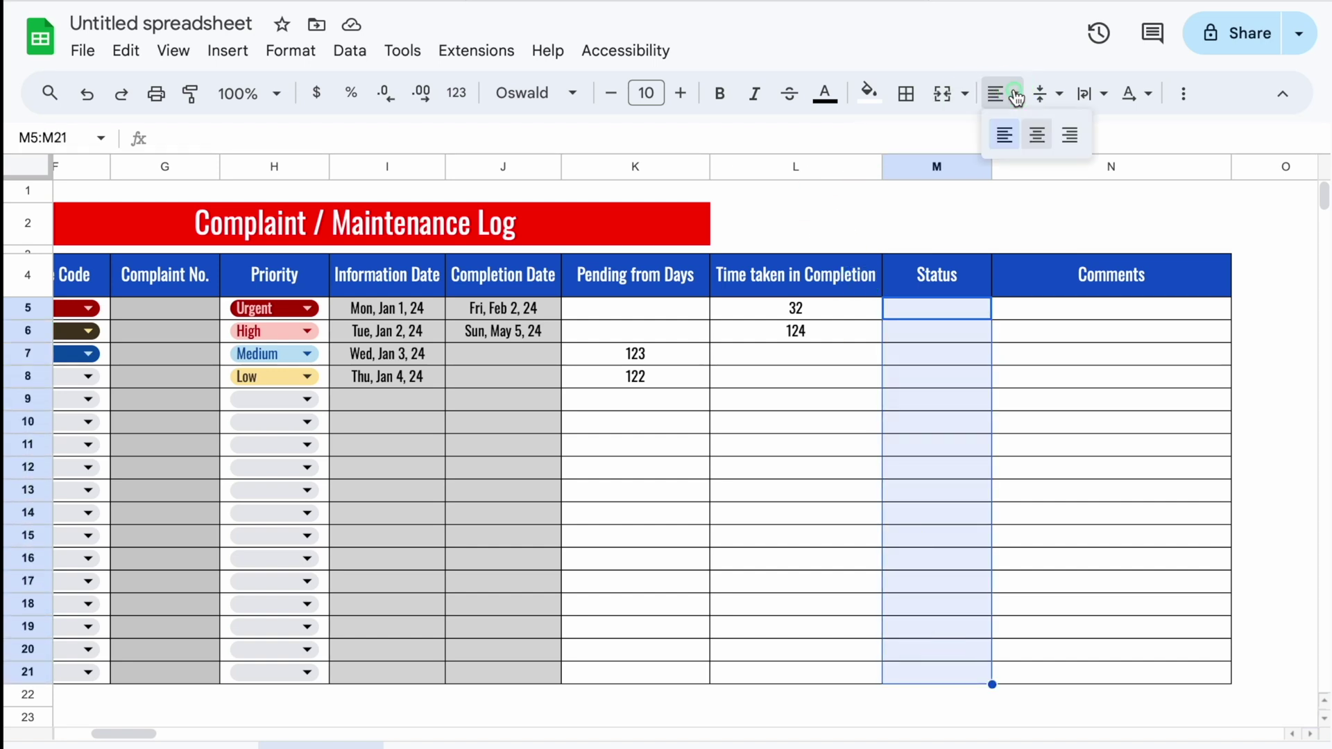
{"action": "left_click", "coordinate": [1038, 135]}
Step: Create a conditional formatting rule on M5:M21 for cells whose value is equal to Done
{"action": "left_click", "coordinate": [284, 53]}
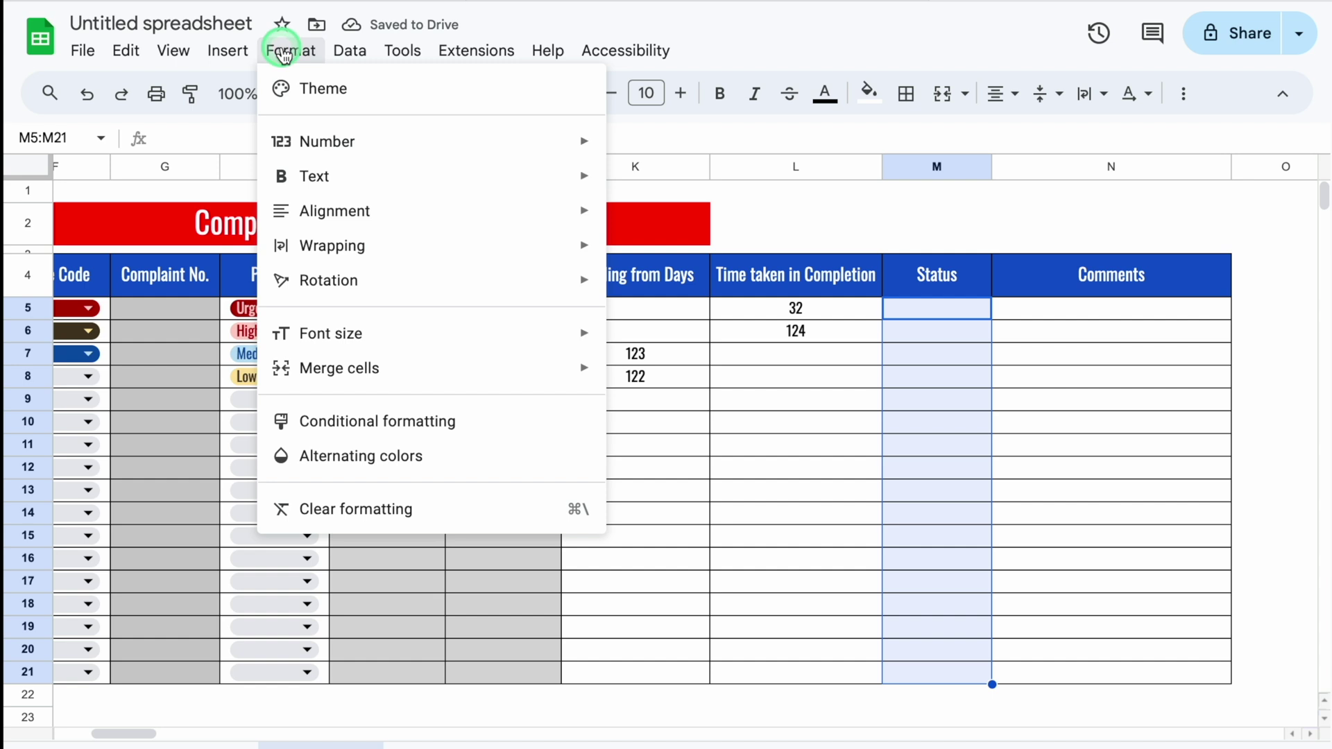
{"action": "left_click", "coordinate": [383, 421]}
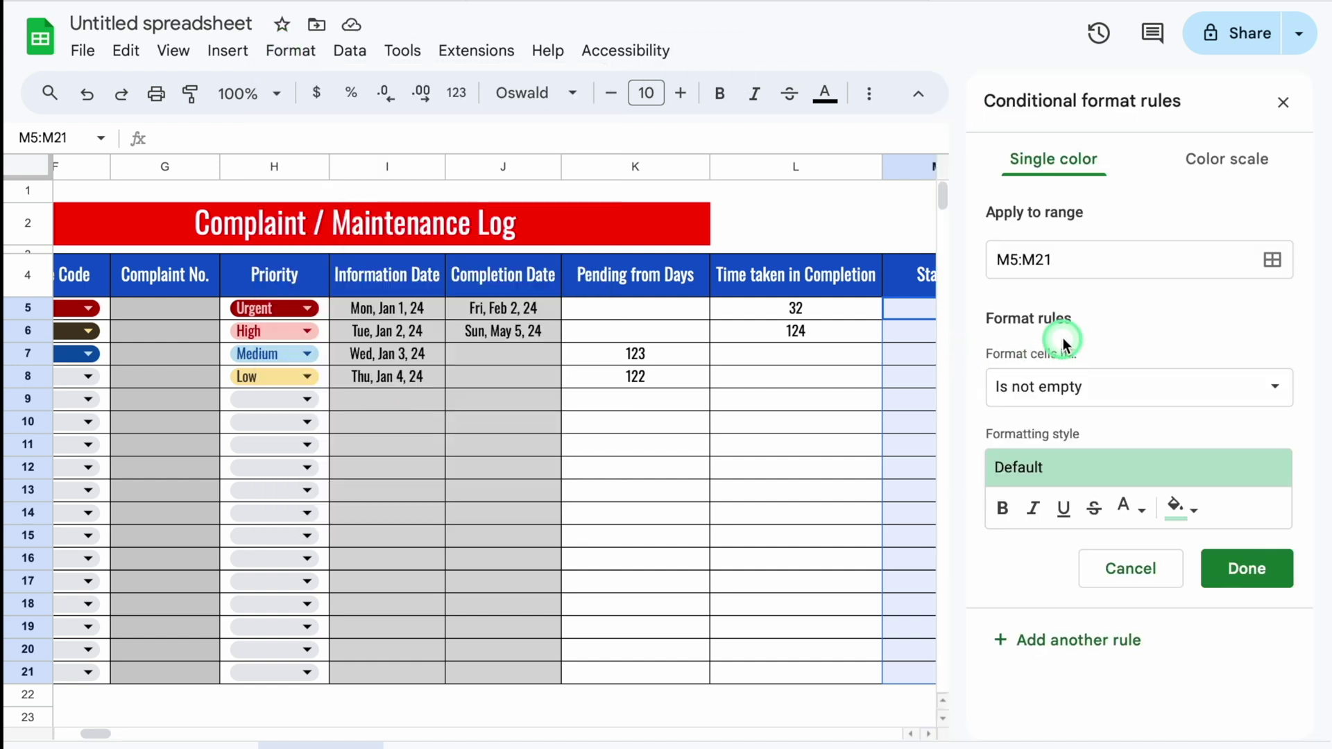
{"action": "left_click", "coordinate": [1278, 388]}
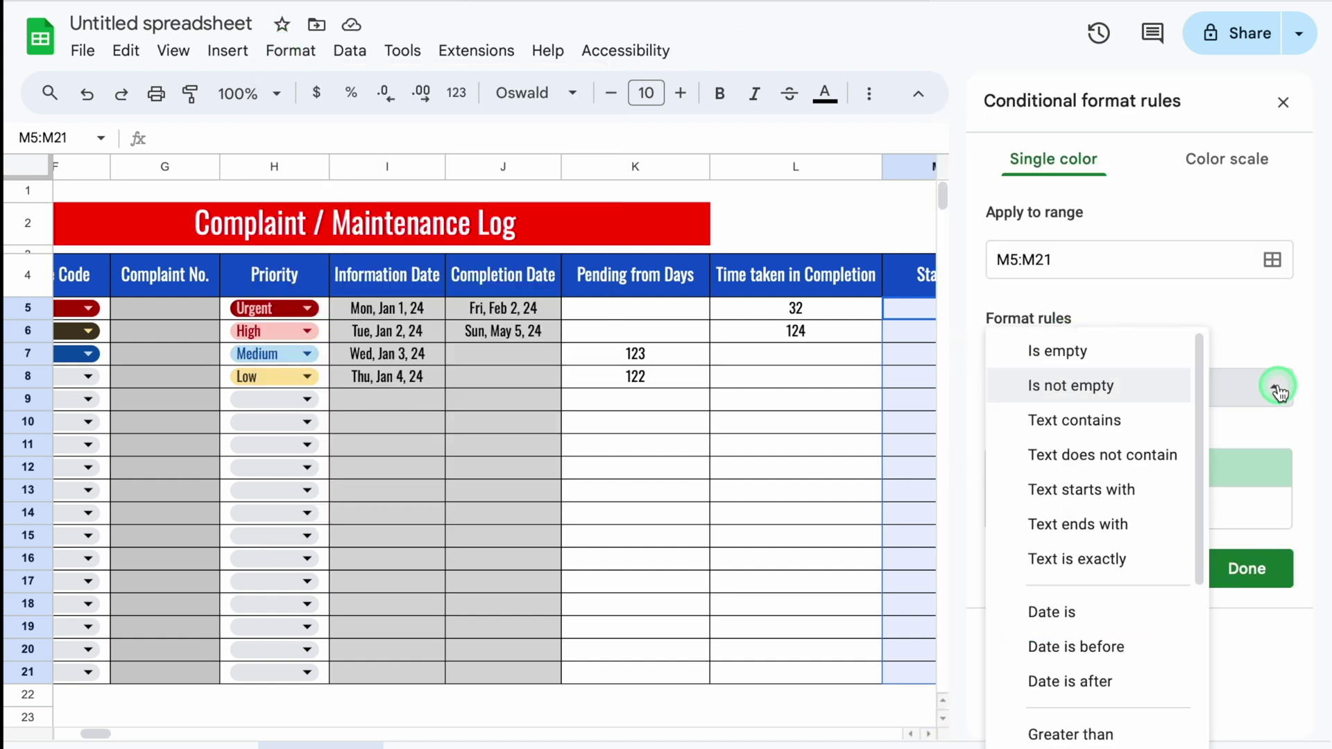
{"action": "left_click_drag", "start_coordinate": [1201, 386], "coordinate": [1201, 593]}
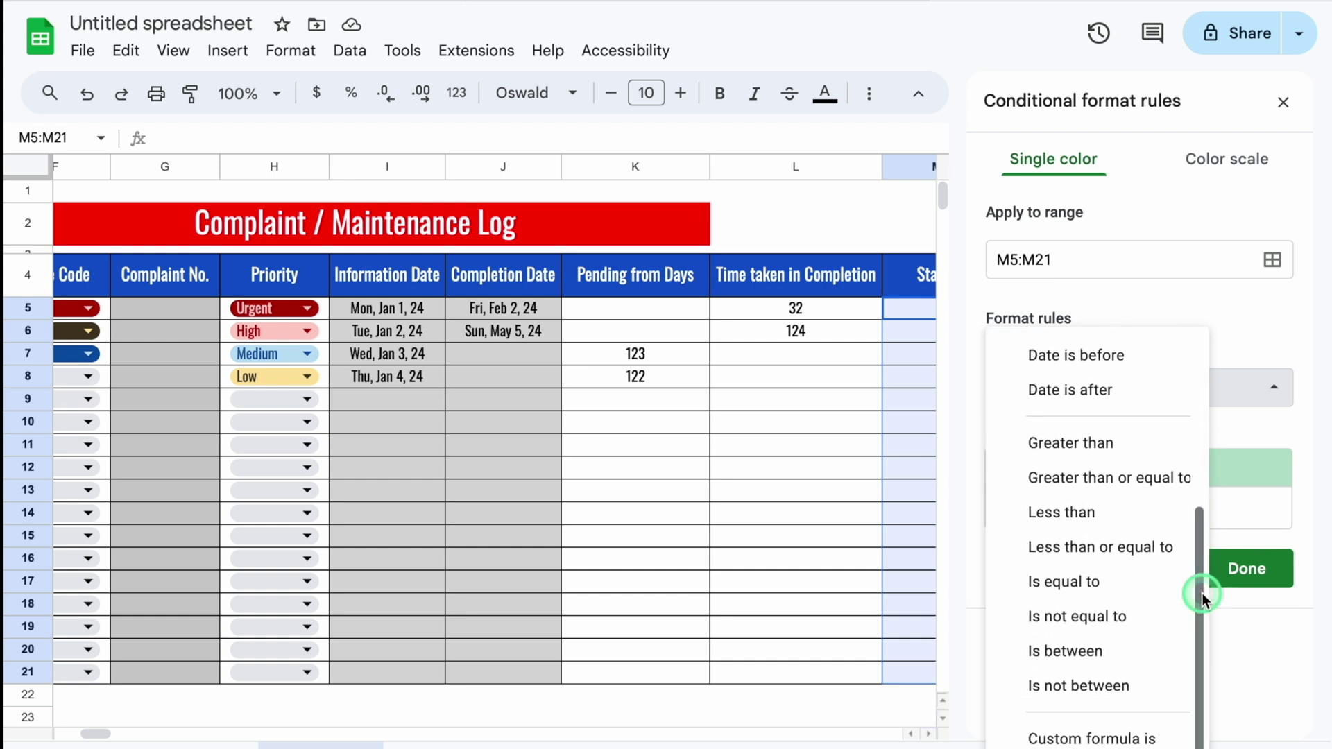
{"action": "left_click", "coordinate": [1082, 587]}
{"action": "left_click", "coordinate": [1057, 435]}
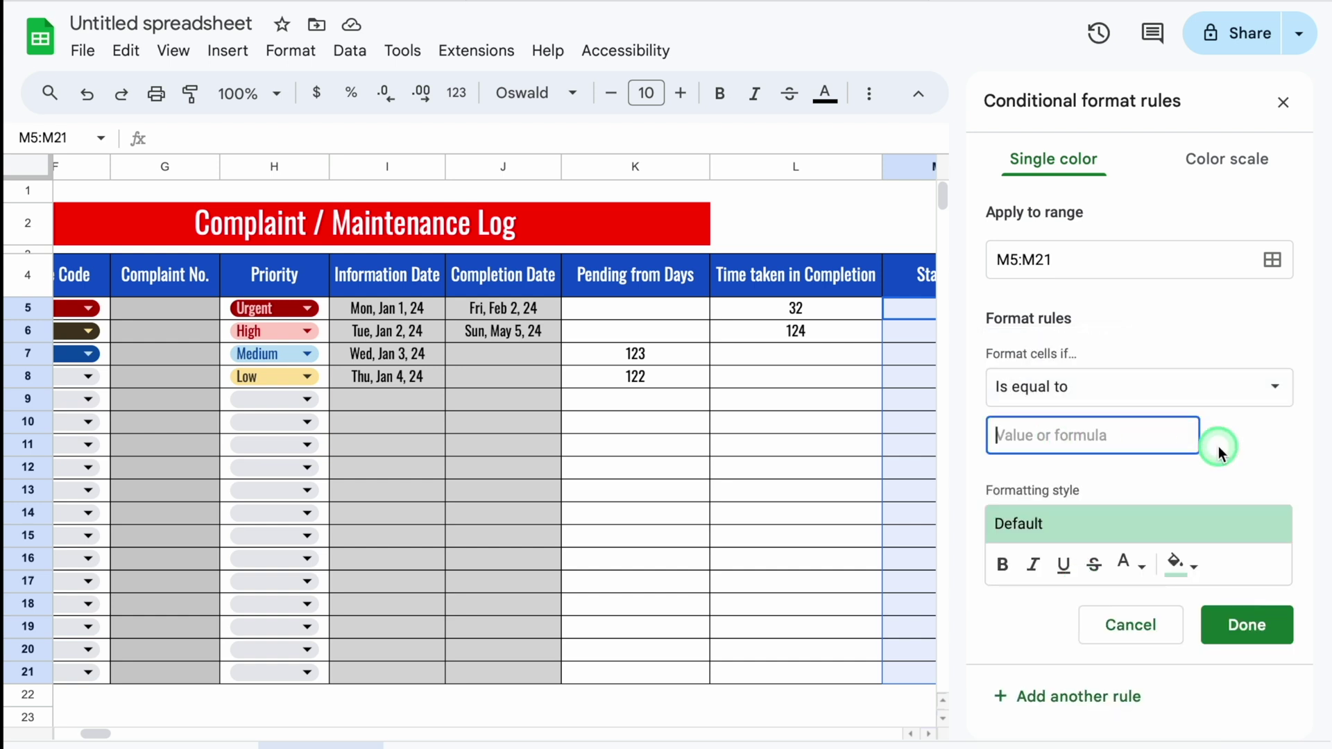
{"action": "type", "text": "Done"}
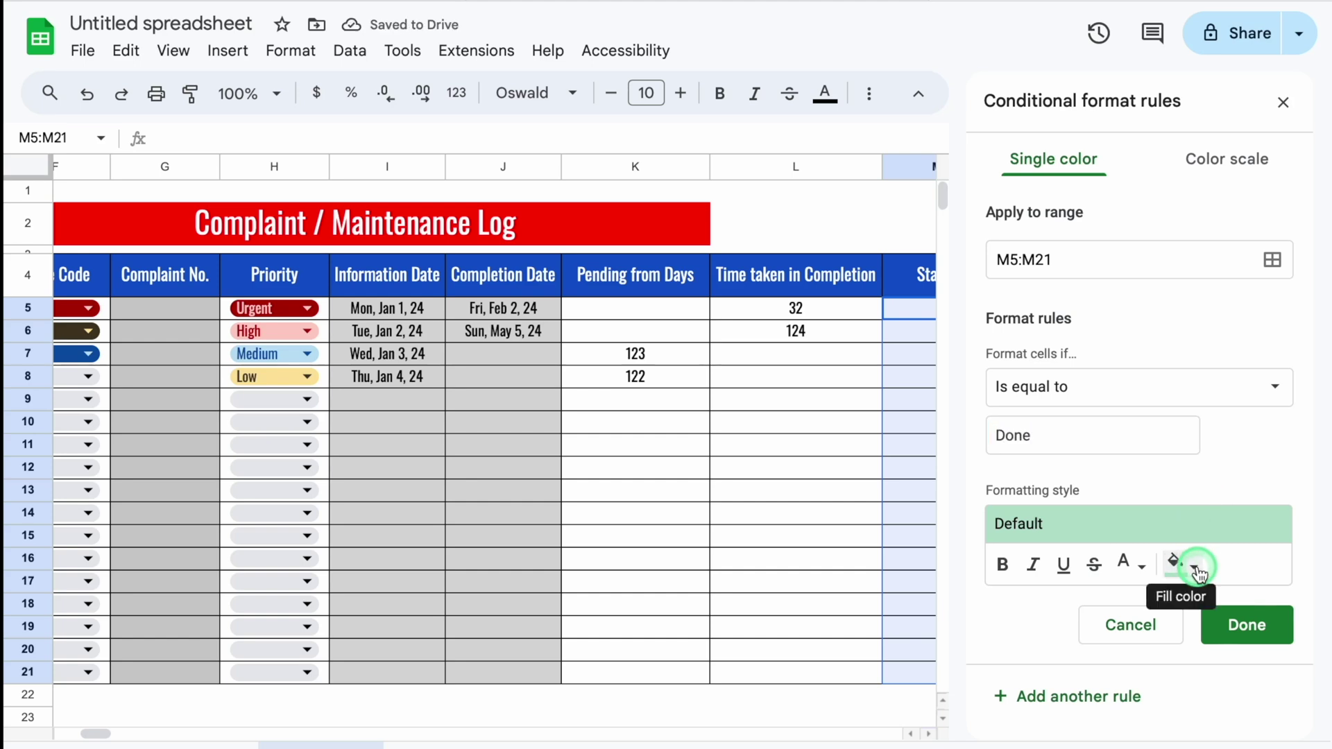
Step: Format the Done rule with a green fill and white text, and save it
{"action": "left_click", "coordinate": [1177, 563]}
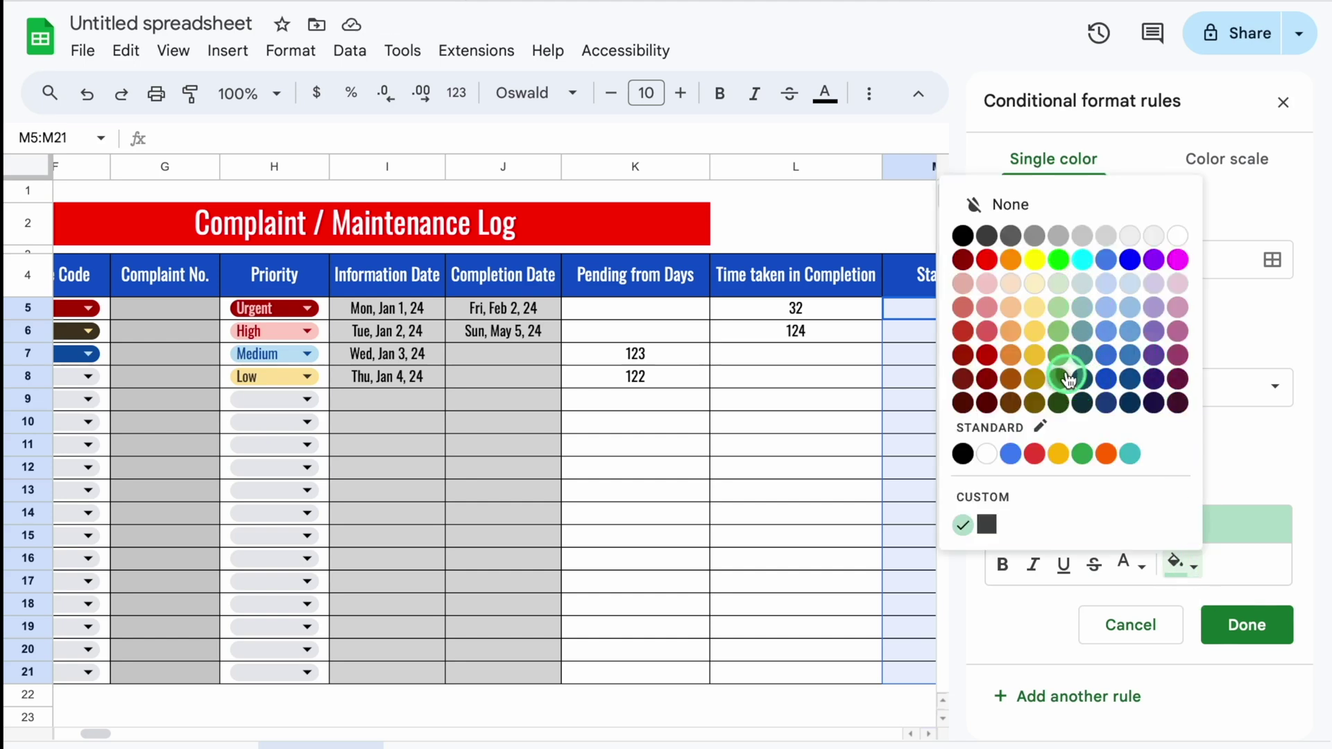
{"action": "left_click", "coordinate": [1082, 453]}
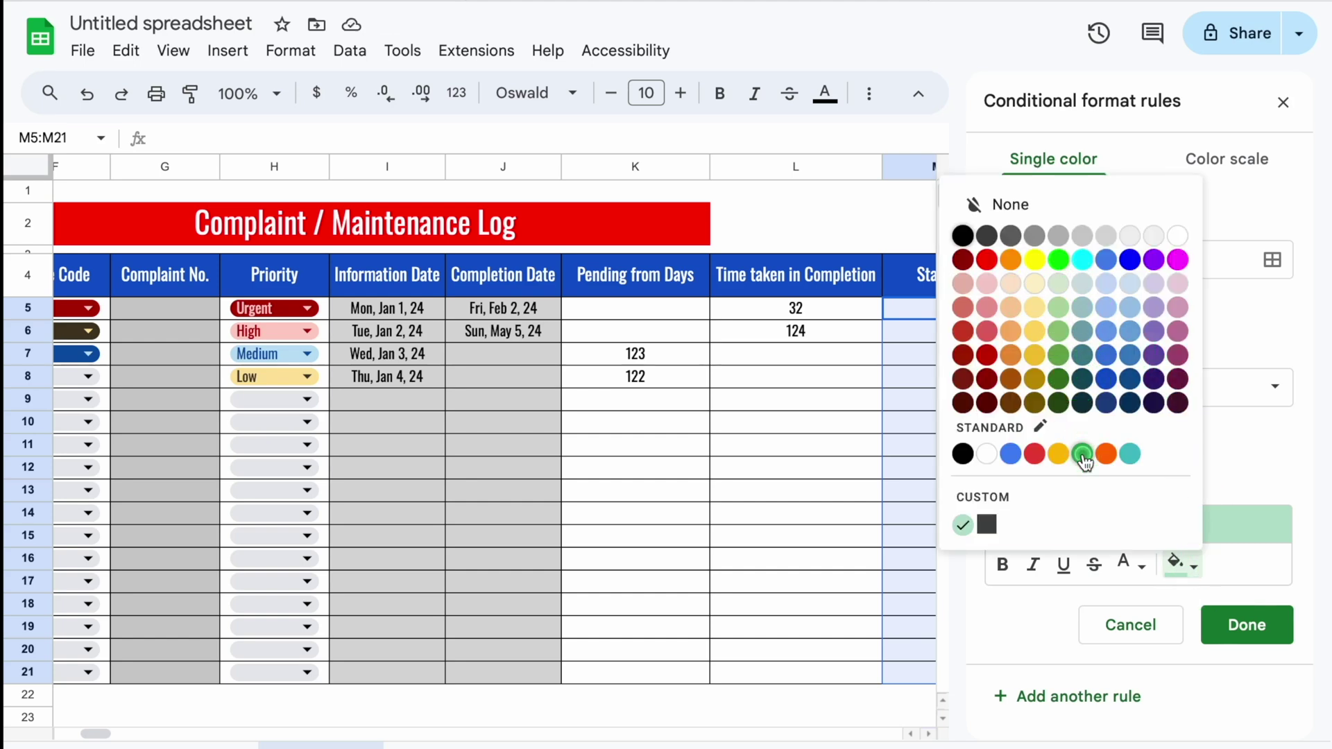
{"action": "left_click", "coordinate": [1136, 563]}
{"action": "left_click", "coordinate": [1322, 235]}
{"action": "left_click", "coordinate": [1249, 624]}
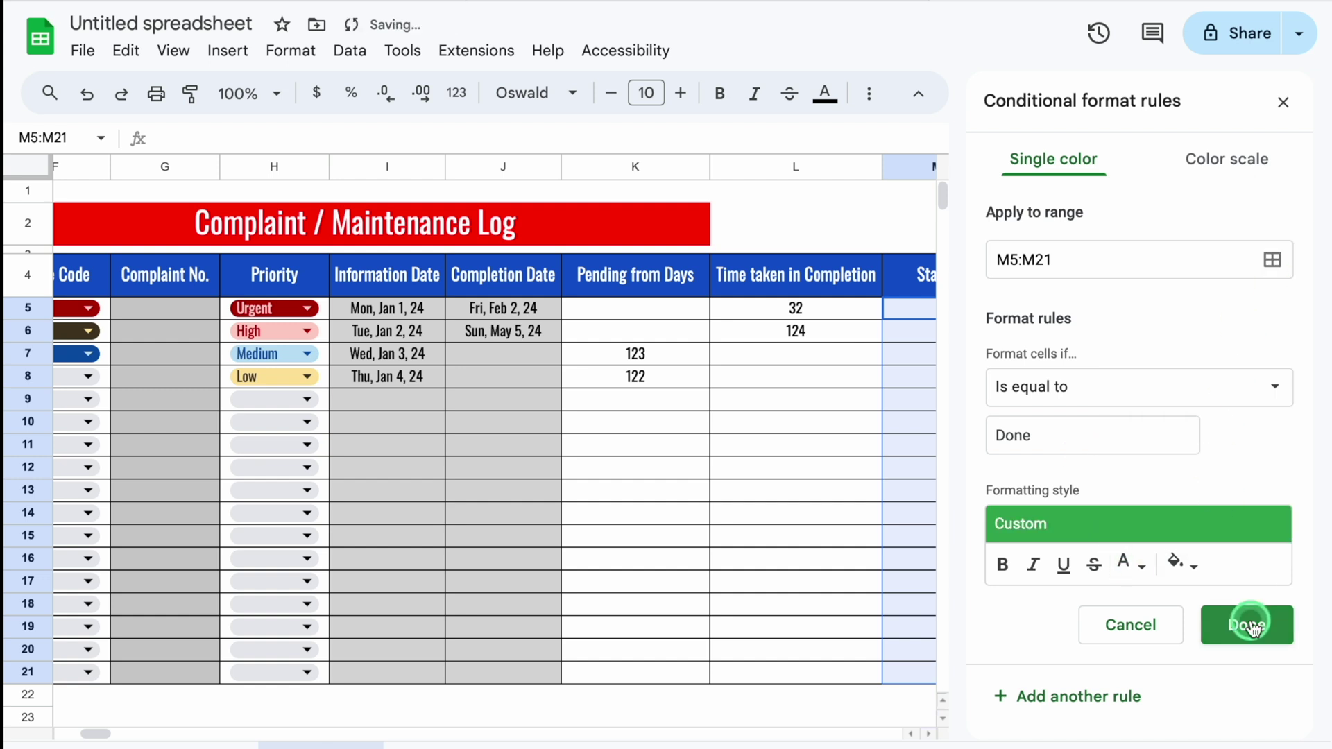
Step: Add another conditional formatting rule on M5:M21 for cells whose value is equal to Pending
{"action": "left_click", "coordinate": [1046, 253]}
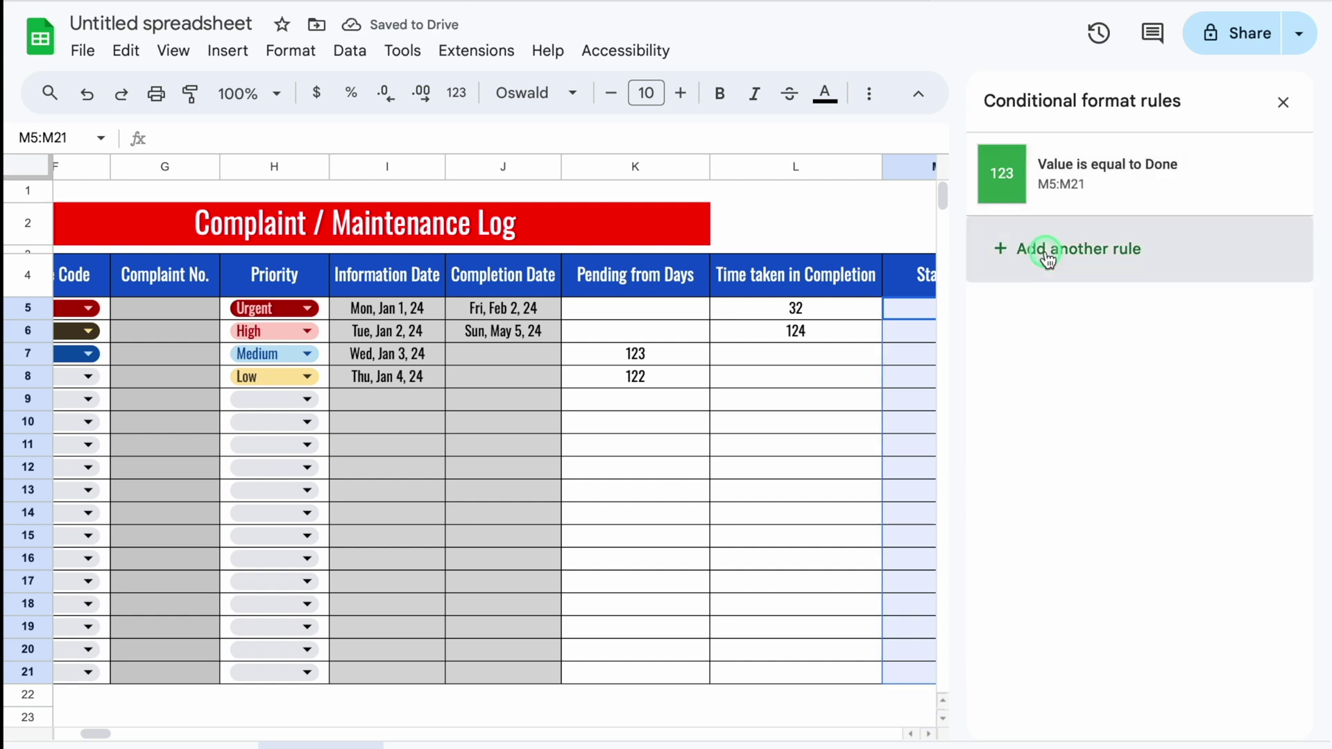
{"action": "left_click", "coordinate": [1276, 387]}
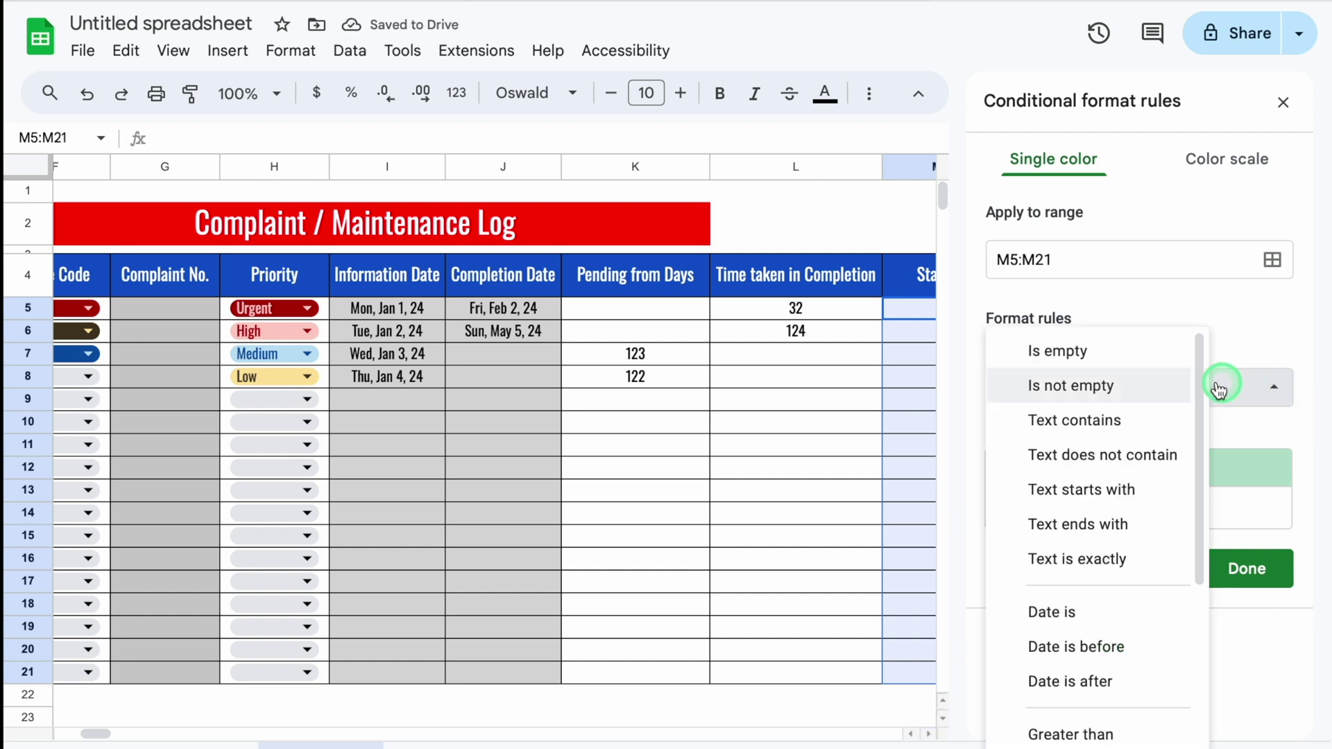
{"action": "left_click_drag", "start_coordinate": [1204, 377], "coordinate": [1210, 580]}
{"action": "left_click", "coordinate": [1088, 580]}
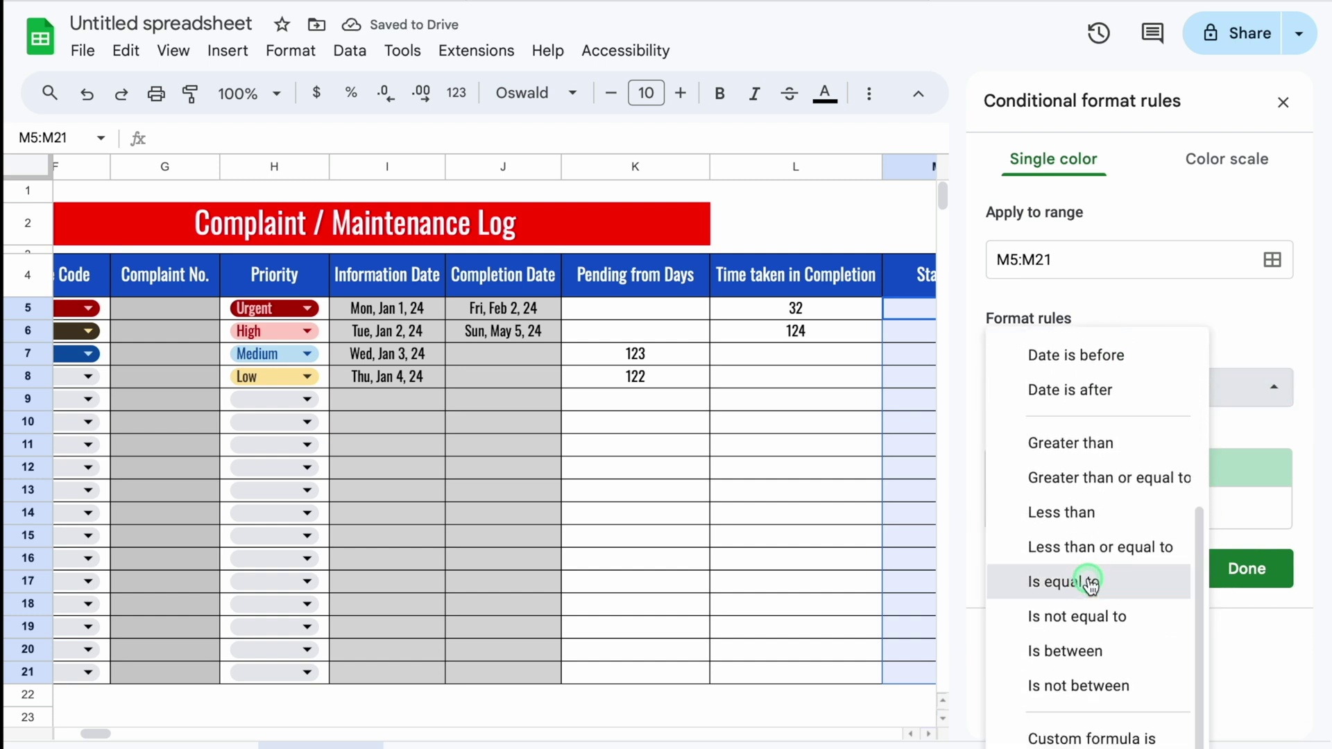
{"action": "left_click", "coordinate": [1193, 451]}
{"action": "type", "text": "Pending"}
Step: Format the Pending rule with a red fill and white text, save it, and close the conditional format rules
{"action": "left_click", "coordinate": [1179, 564]}
{"action": "left_click", "coordinate": [1113, 402]}
{"action": "left_click", "coordinate": [987, 262]}
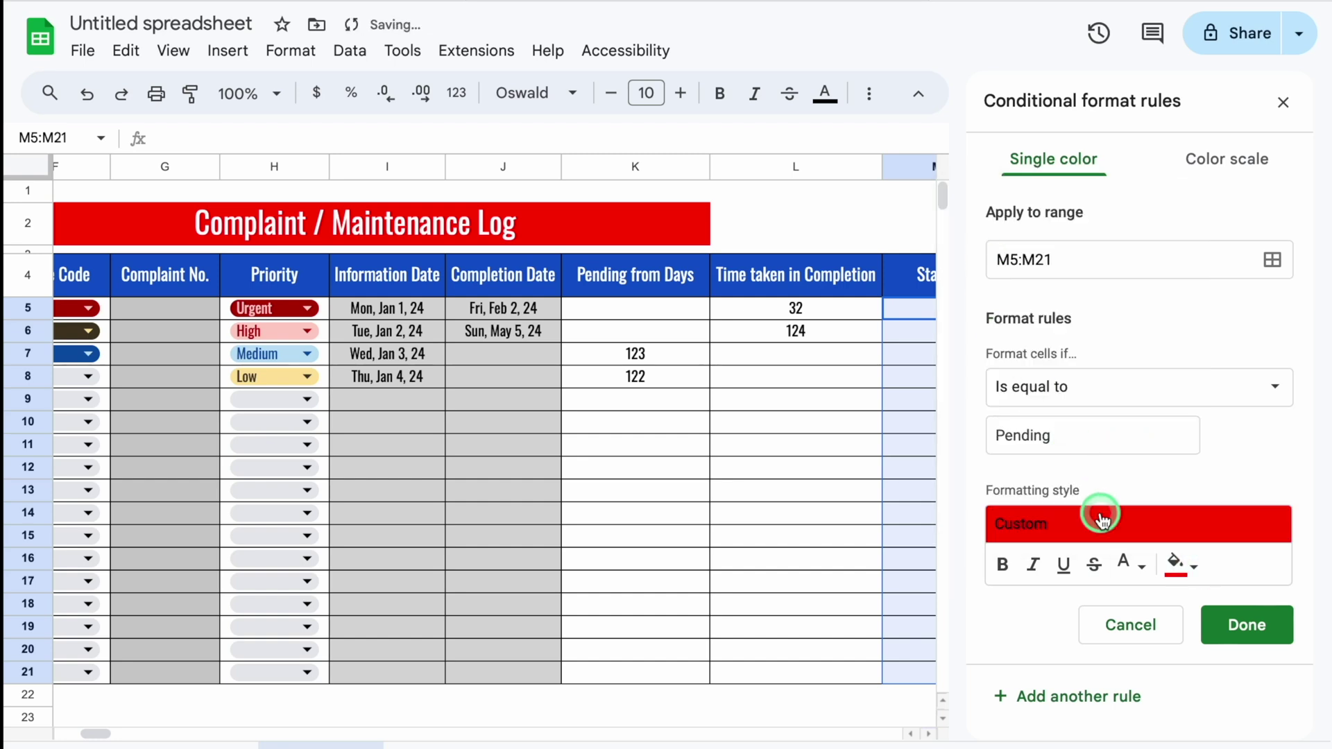
{"action": "left_click", "coordinate": [1128, 563]}
{"action": "left_click", "coordinate": [1158, 454]}
{"action": "left_click", "coordinate": [1247, 625]}
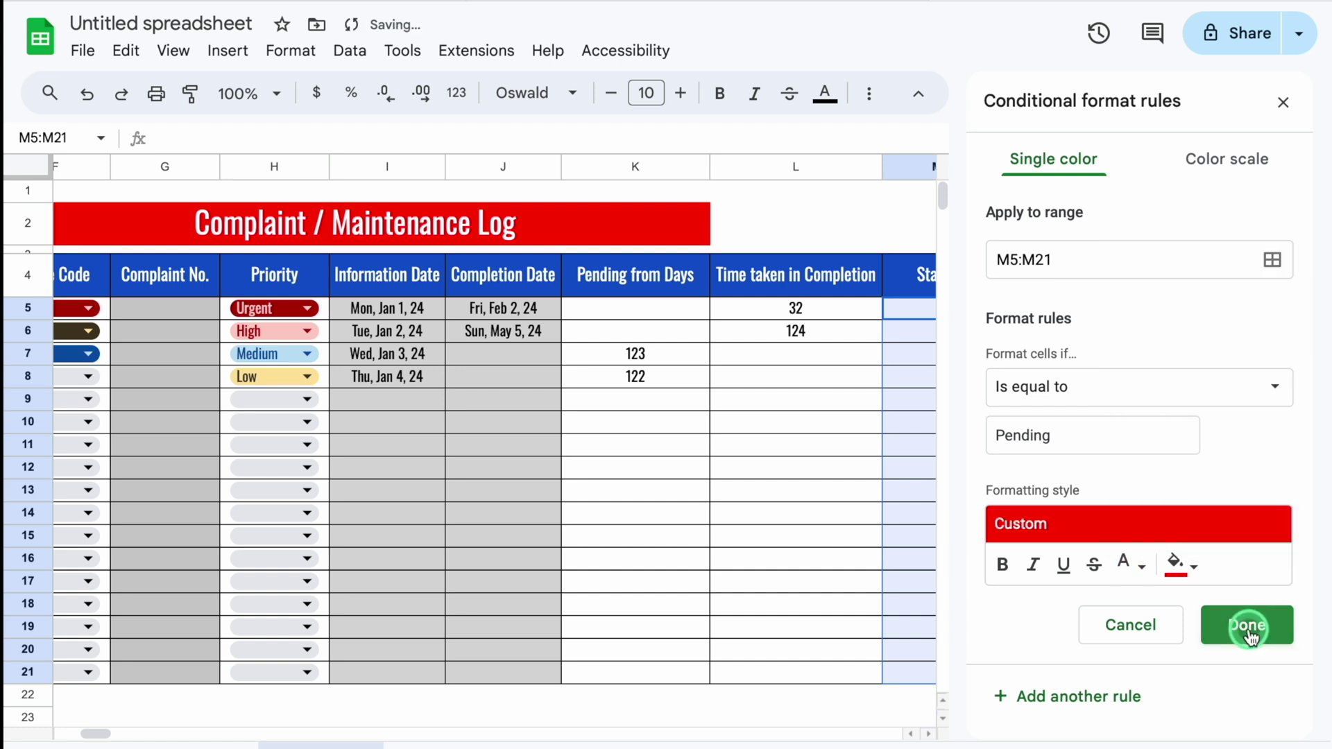
{"action": "left_click", "coordinate": [1282, 102]}
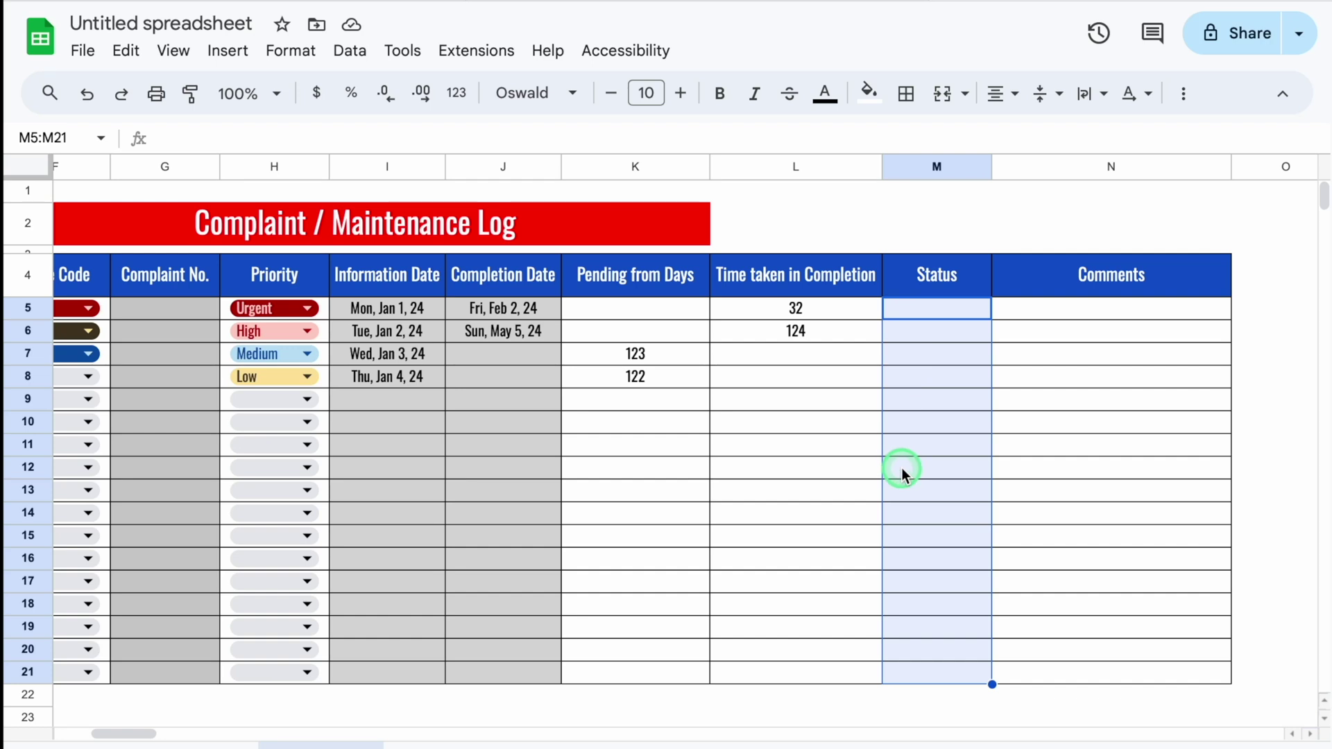
Step: Begin the Status formula in M5 with =IF(K5="","Done" to mark complaints without pending days as done
{"action": "left_click", "coordinate": [938, 310]}
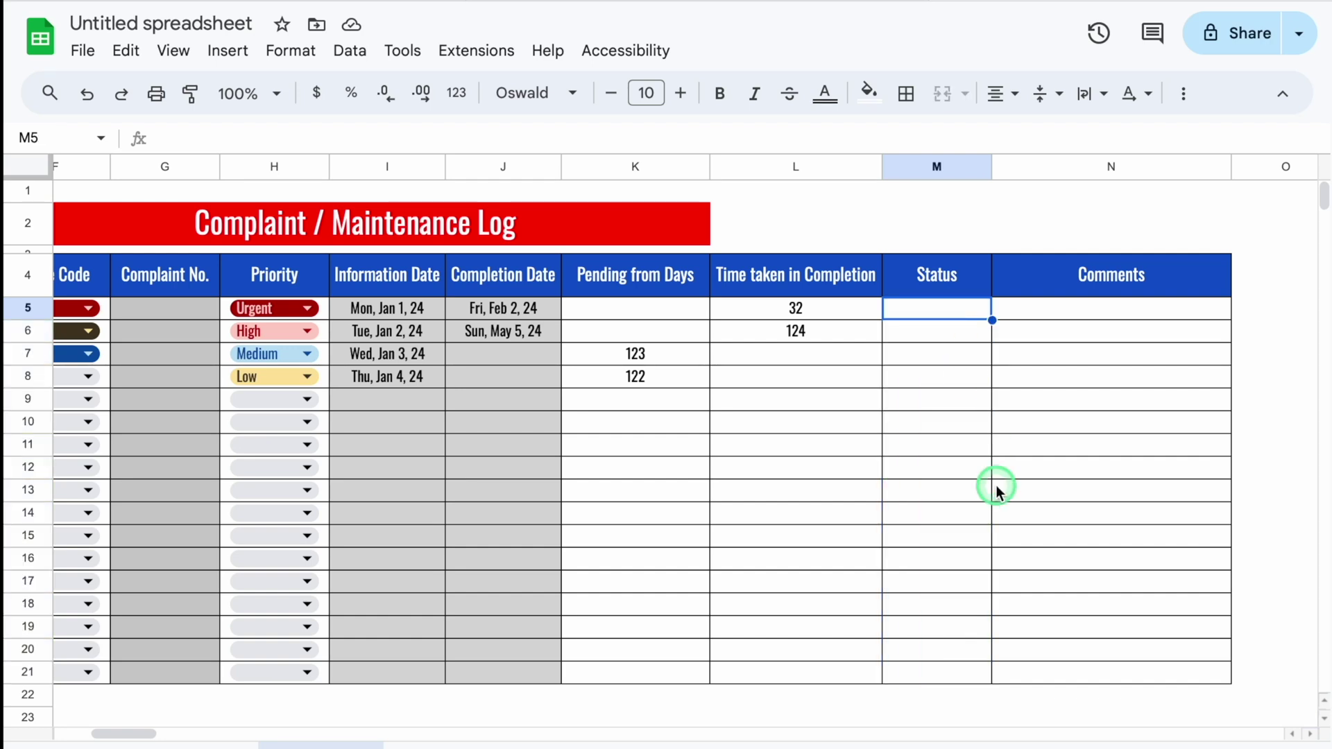
{"action": "type", "text": "="}
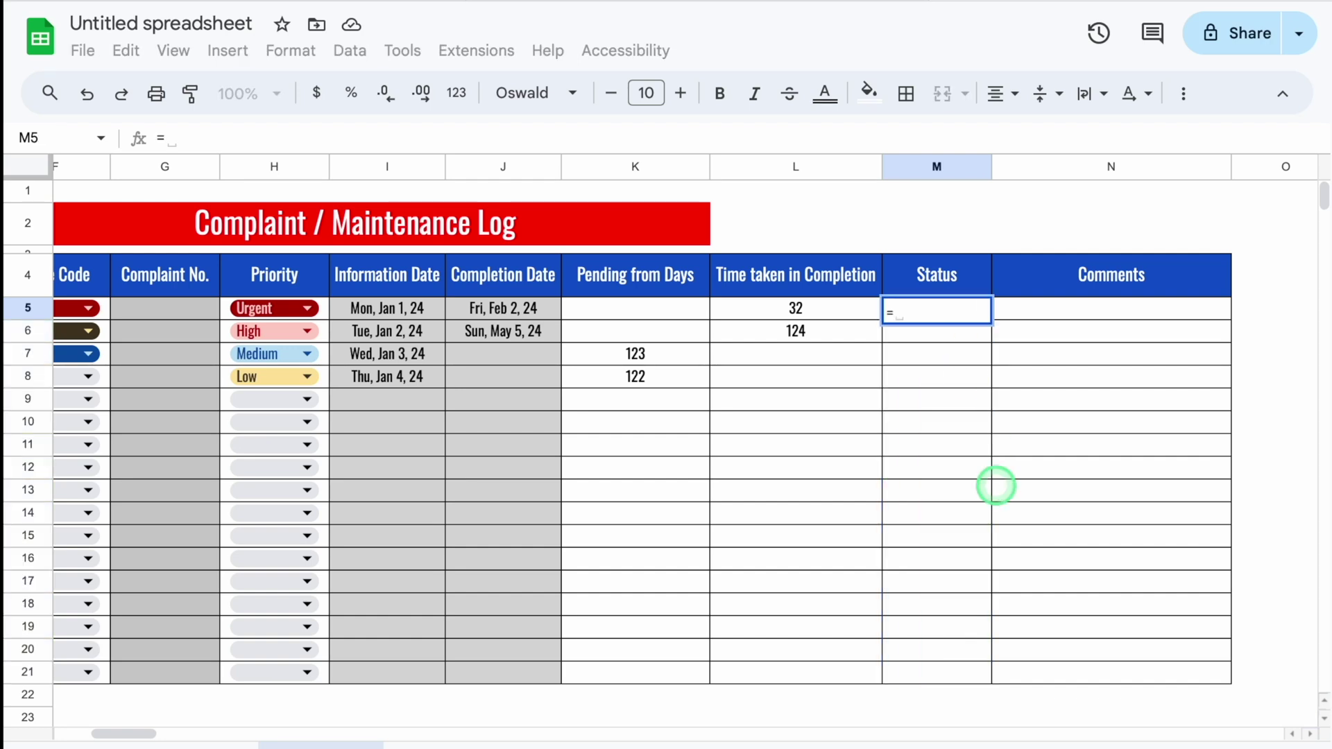
{"action": "type", "text": "IF"}
{"action": "left_click", "coordinate": [918, 339]}
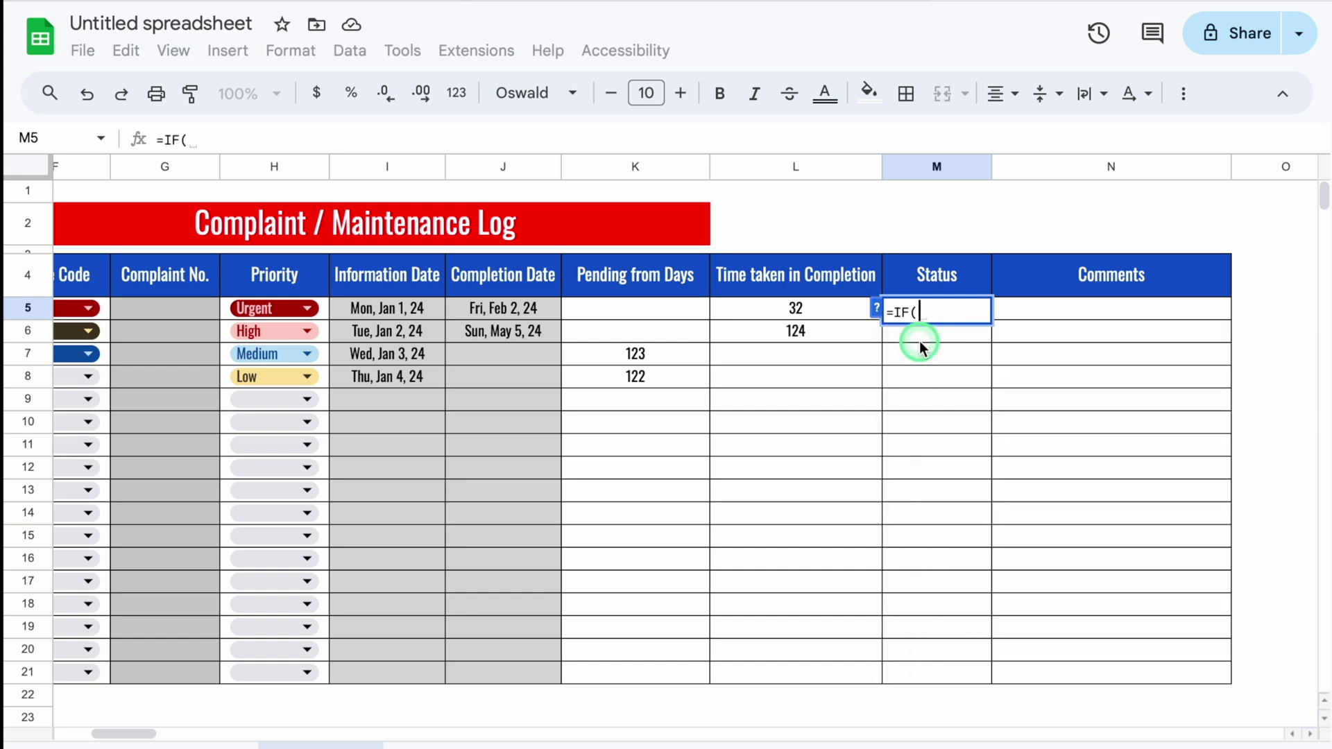
{"action": "left_click", "coordinate": [669, 310]}
{"action": "type", "text": "=\"\""}
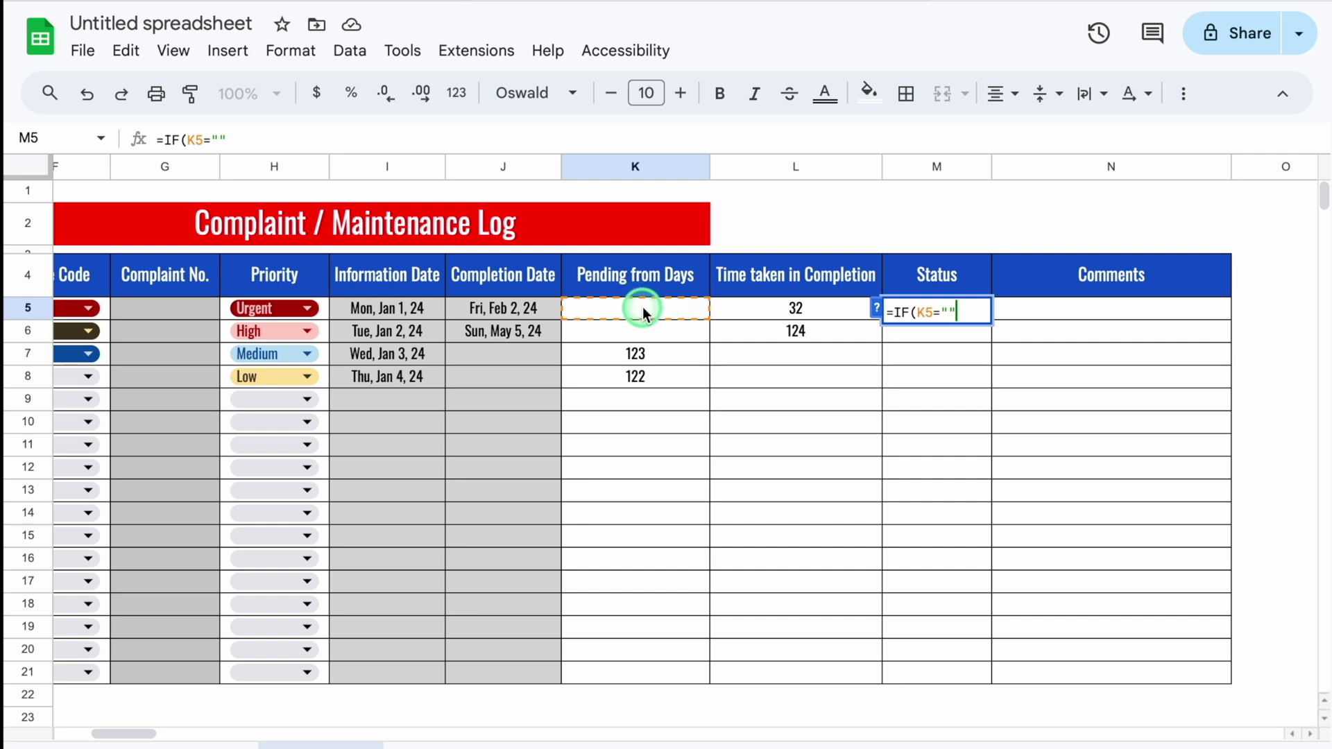
{"action": "type", "text": ","}
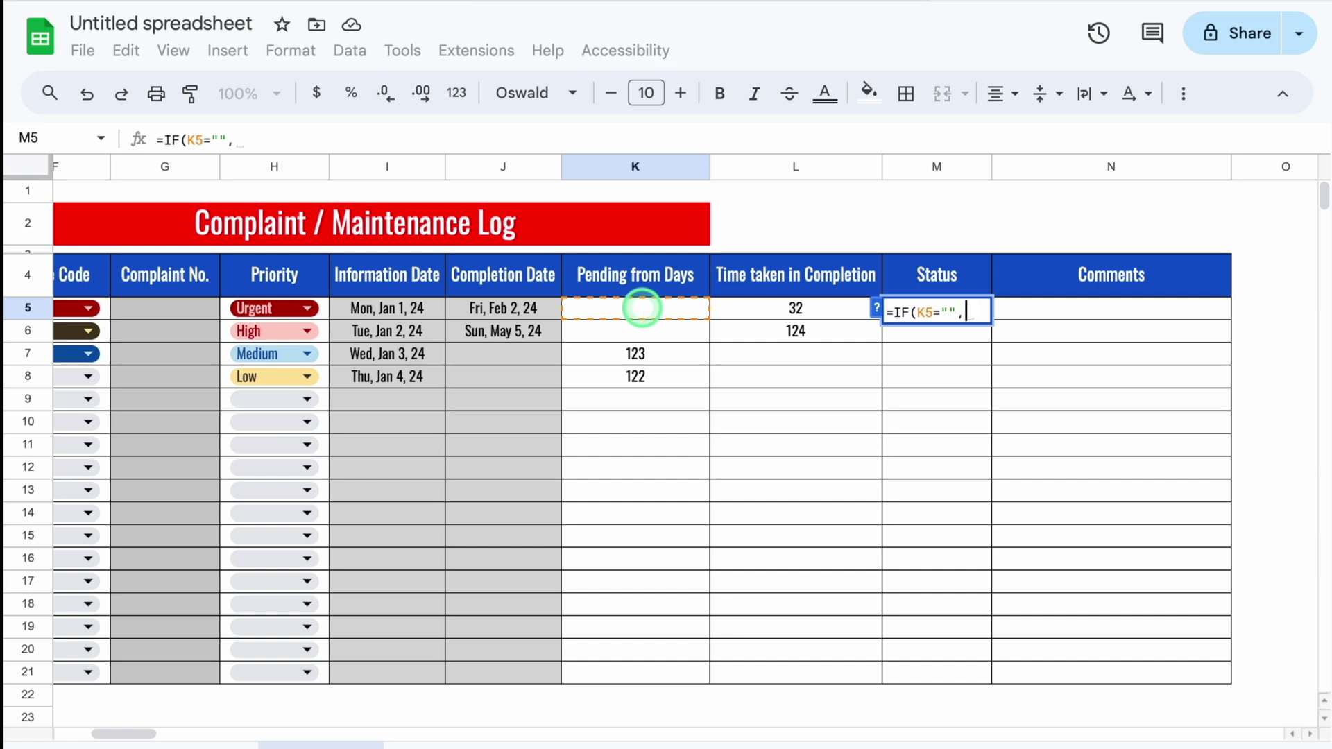
{"action": "type", "text": "\"Done"}
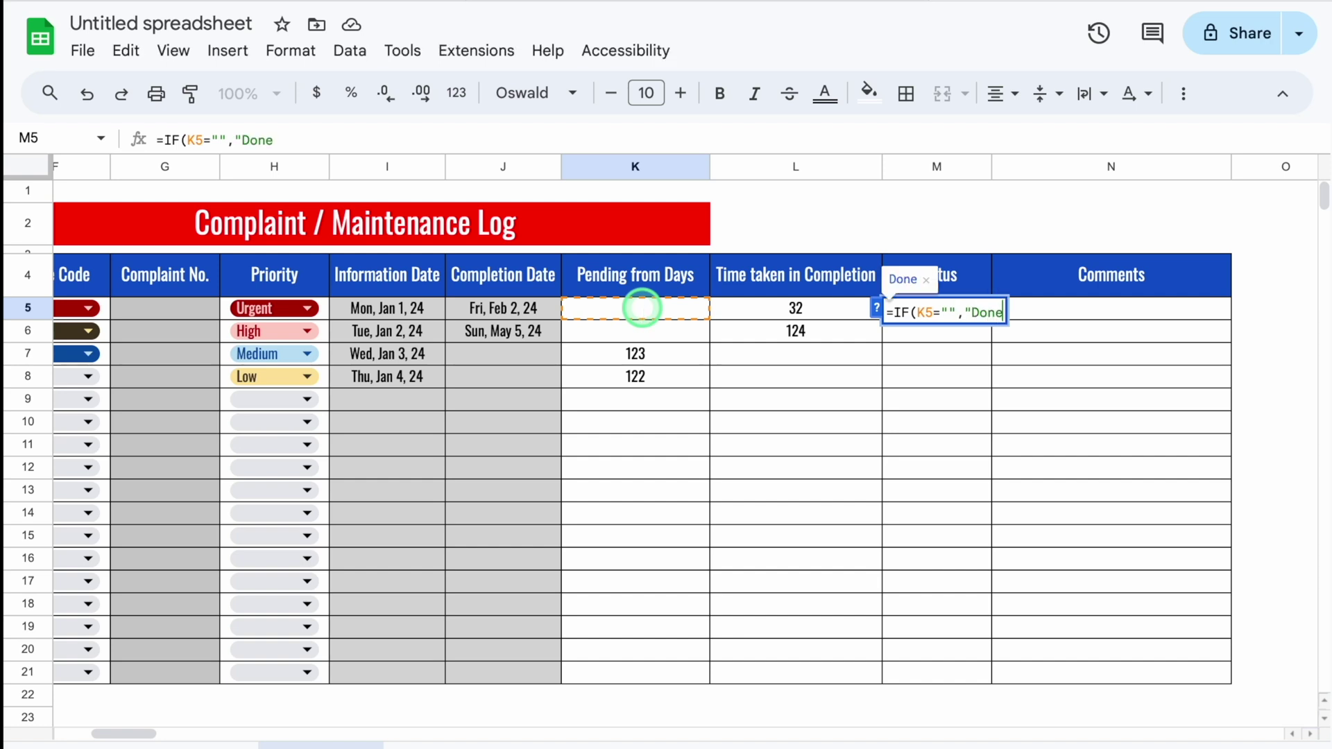
Step: Continue the M5 formula with a nested IF that tests whether the time taken in L5 is empty
{"action": "type", "text": "\", if"}
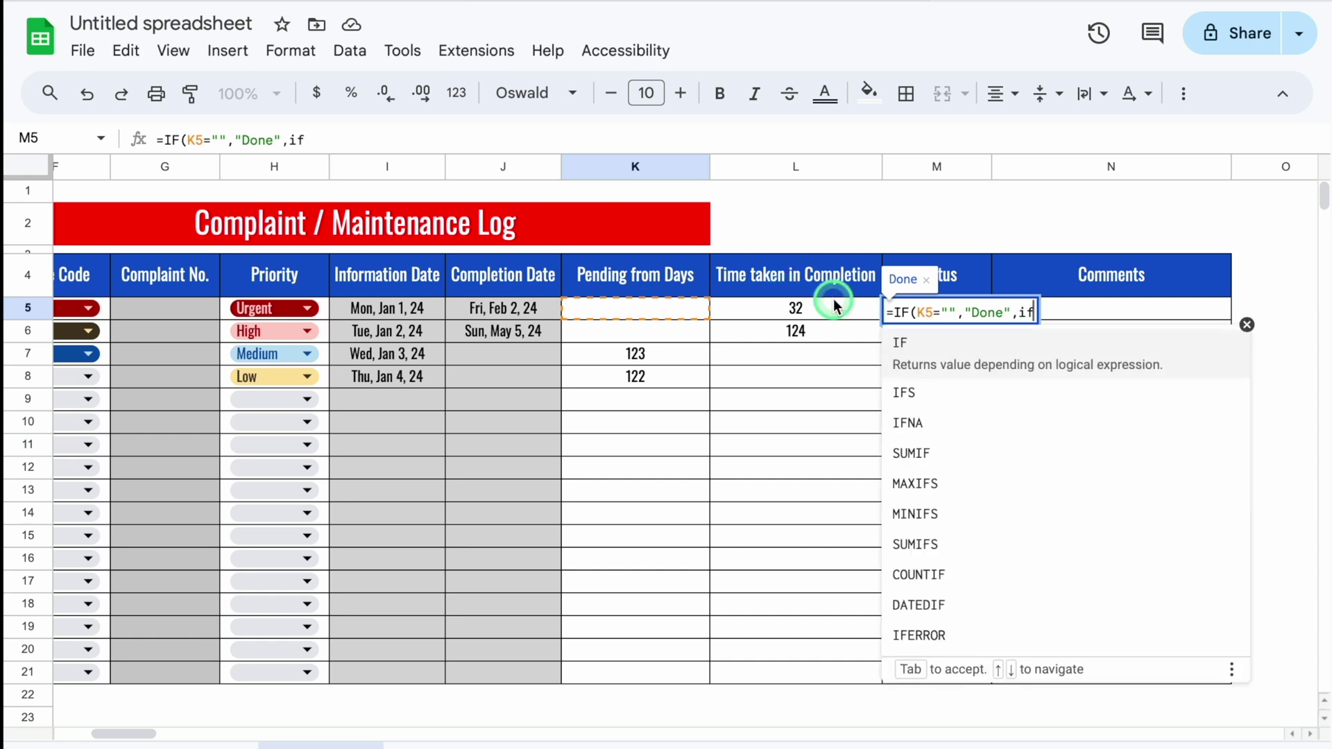
{"action": "left_click", "coordinate": [921, 344]}
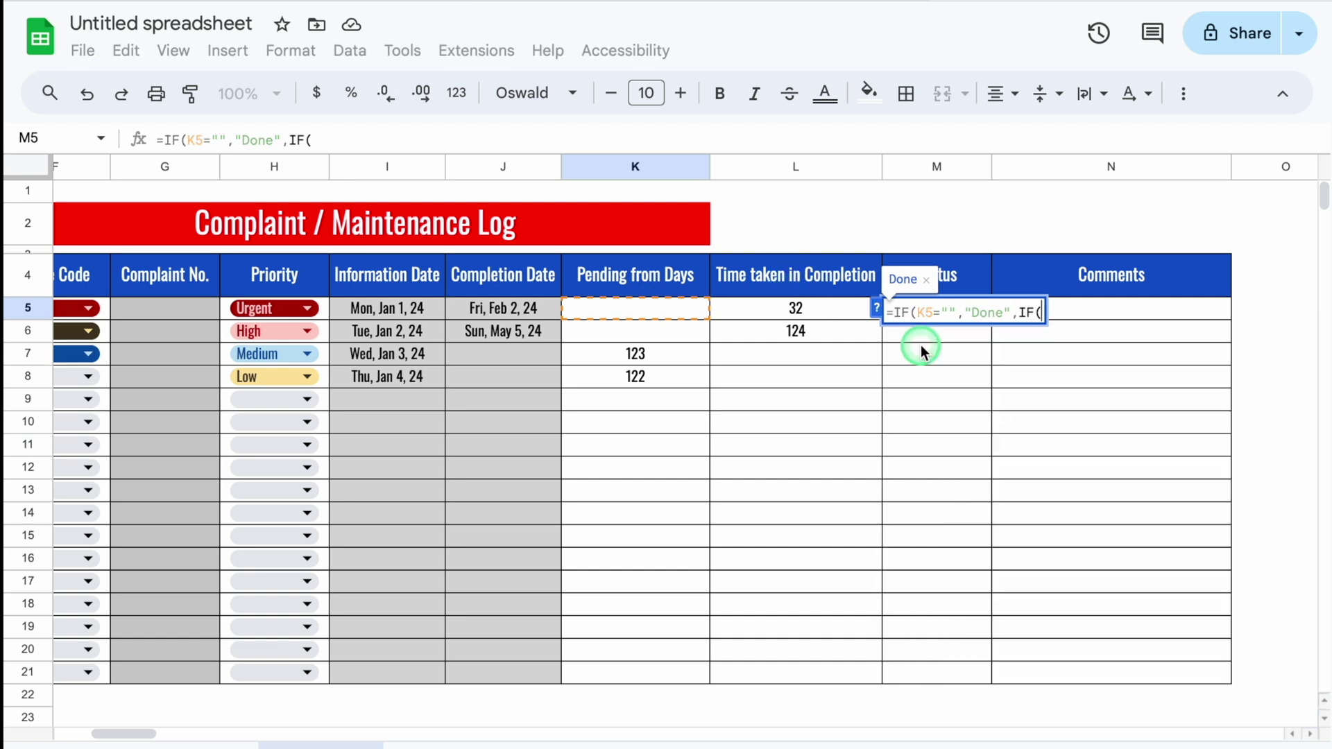
{"action": "left_click", "coordinate": [777, 312]}
{"action": "type", "text": "="}
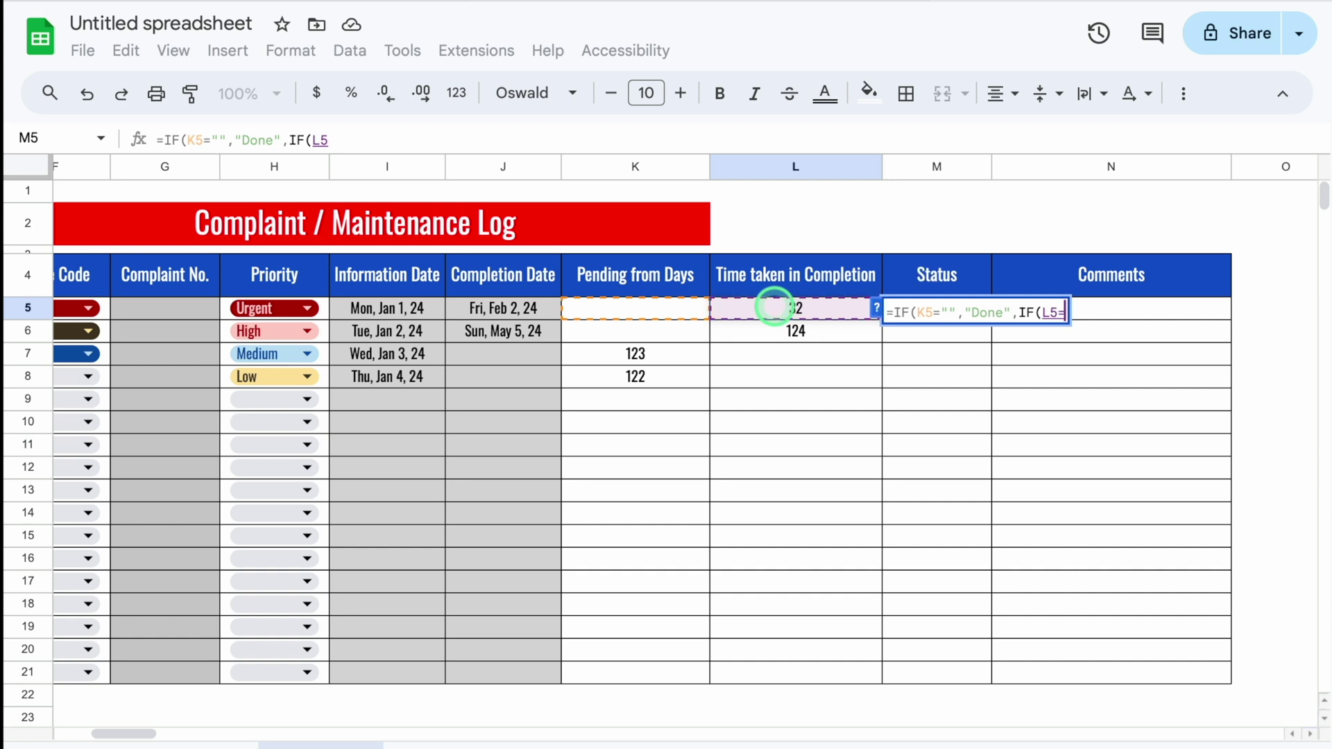
{"action": "type", "text": "\"\""}
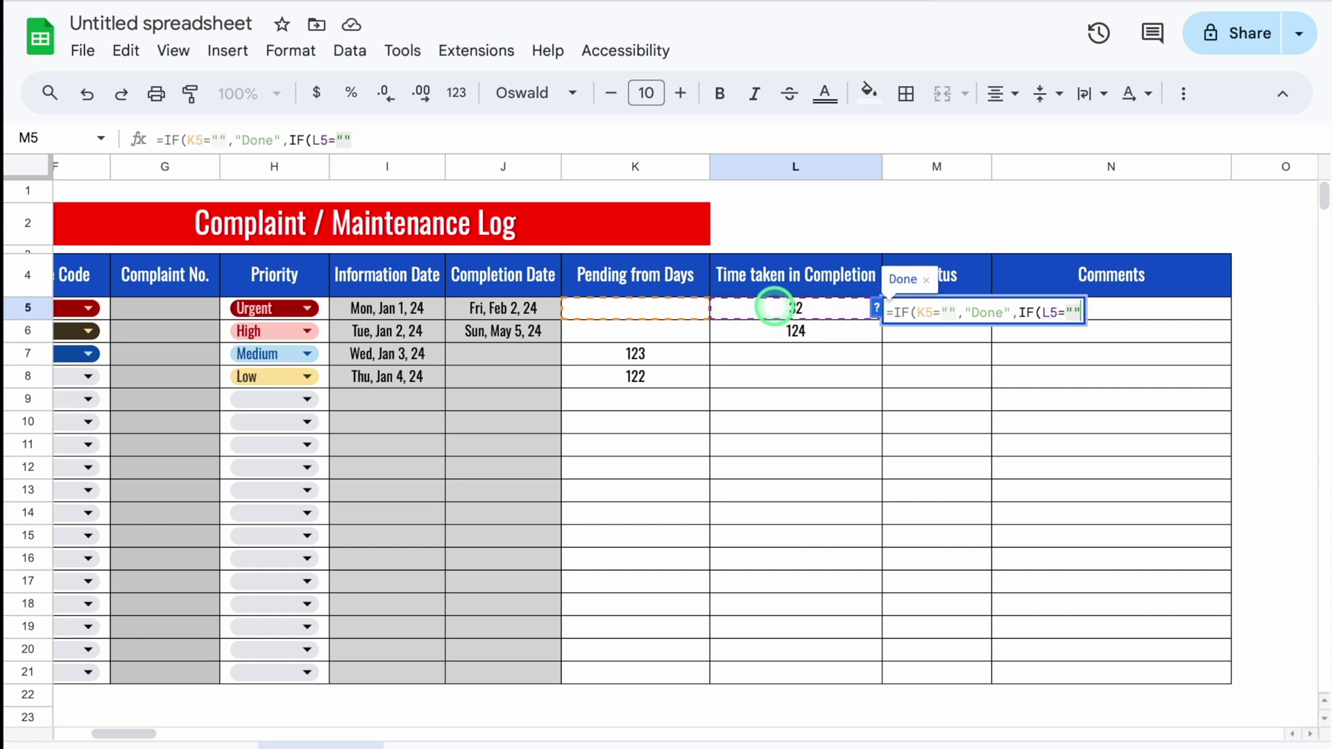
{"action": "type", "text": ","}
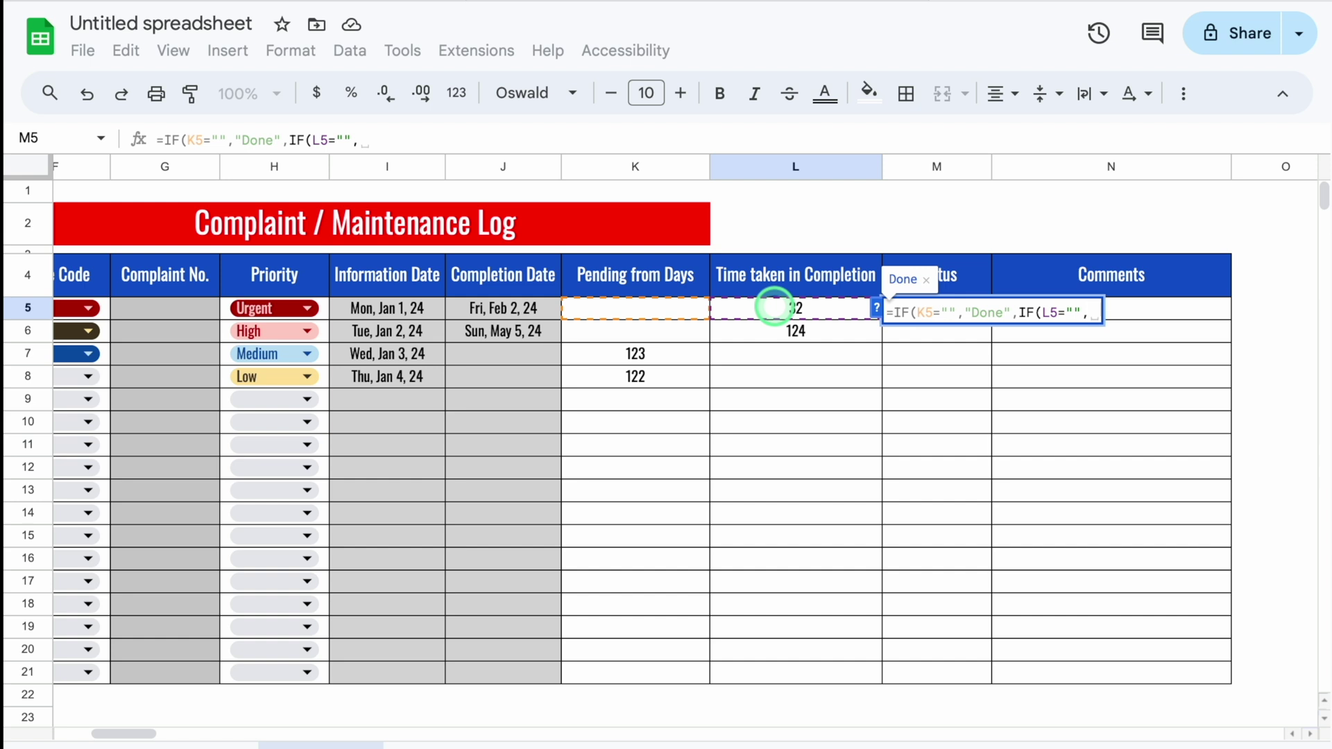
Step: Make the nested IF return "Pending", complete the M5 formula, and dismiss the suggested autofill
{"action": "type", "text": "\""}
{"action": "type", "text": "Pe"}
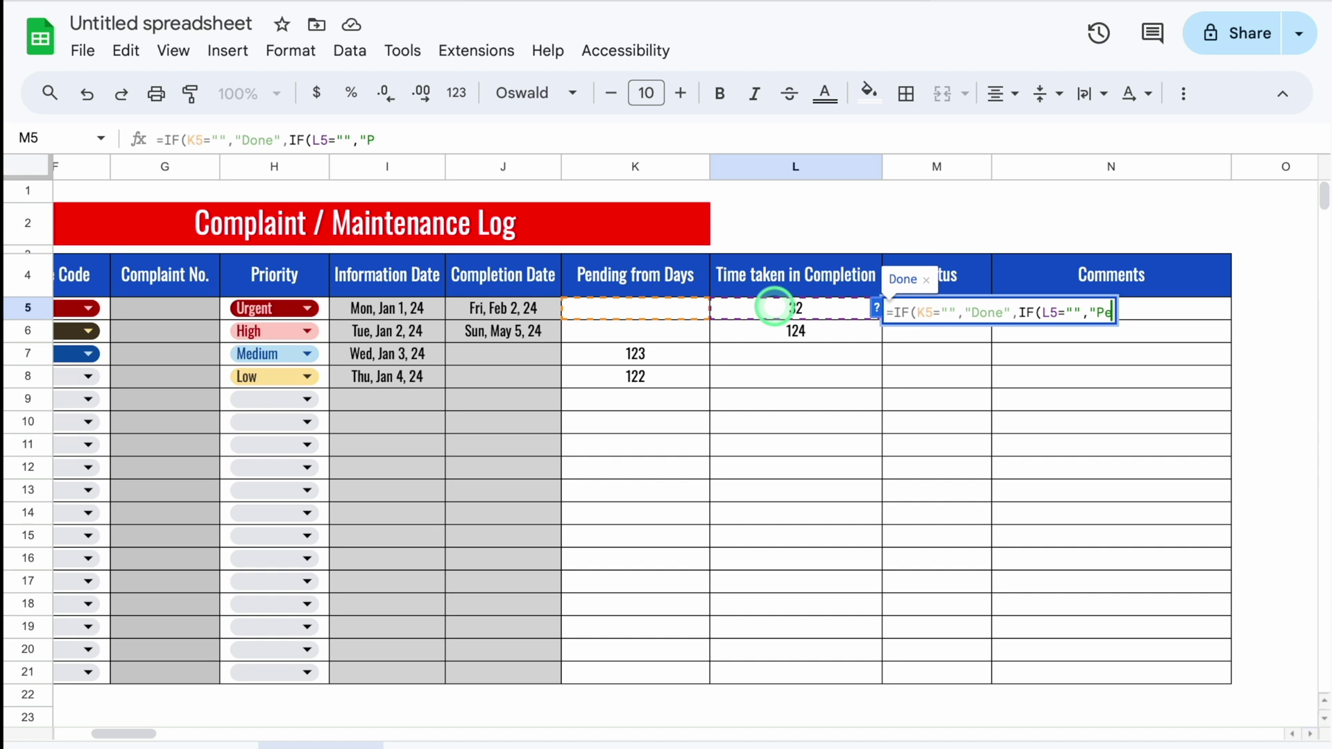
{"action": "type", "text": "nding\""}
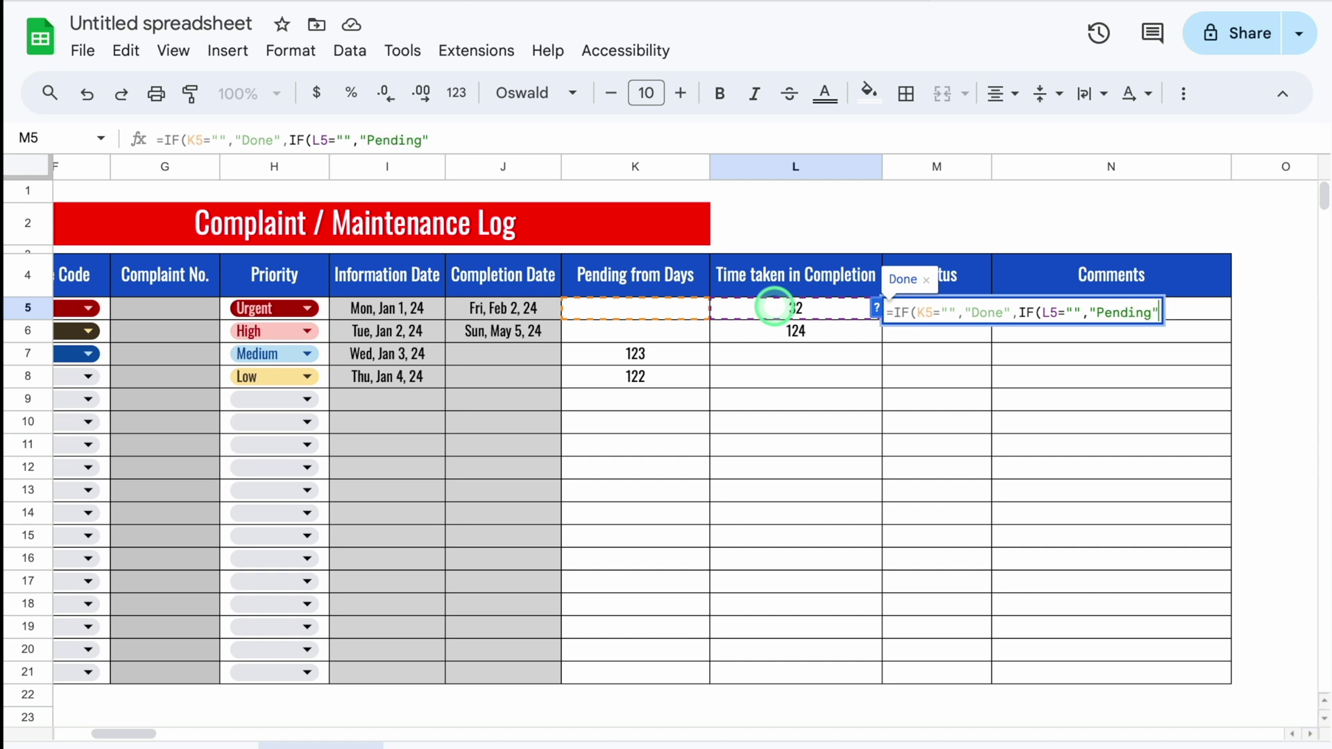
{"action": "type", "text": ")"}
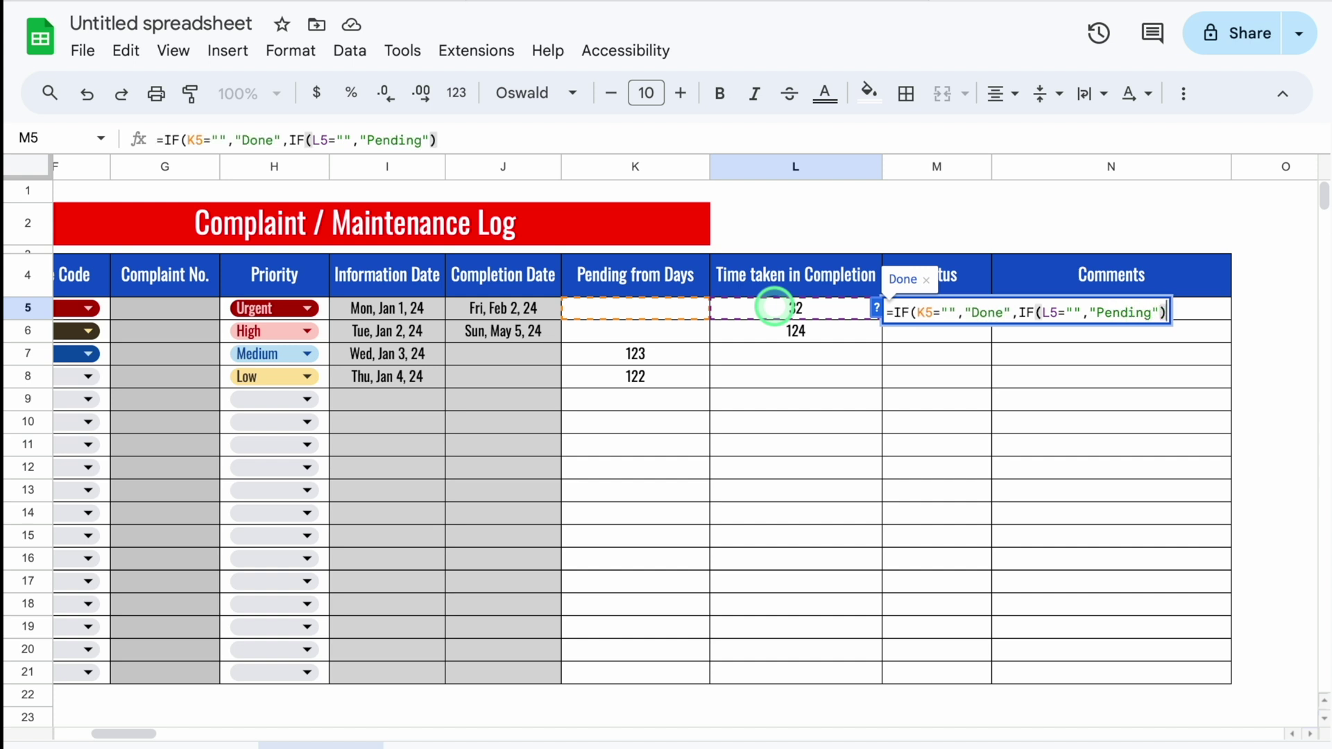
{"action": "key", "text": "Return"}
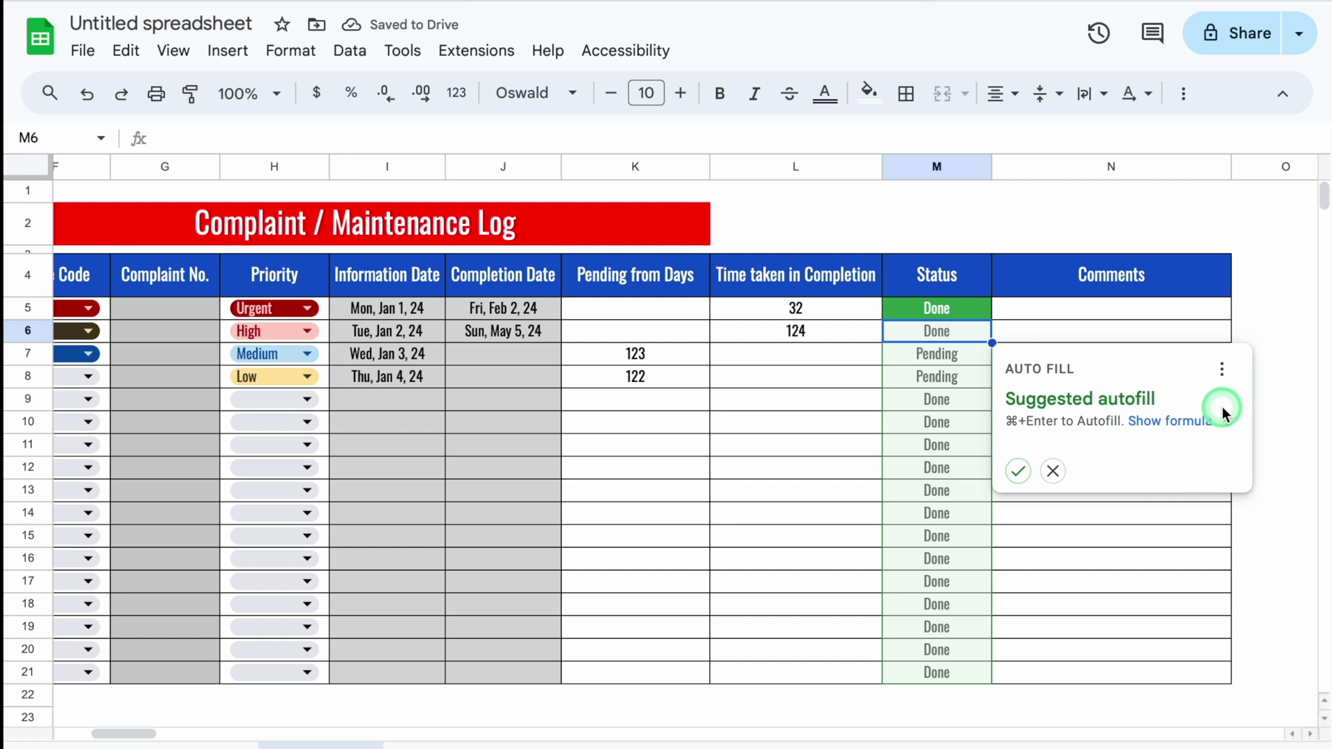
{"action": "left_click", "coordinate": [1053, 475]}
Step: Wrap the M5 formula in an outer IF that tests whether the information date is empty with I5=""
{"action": "left_click", "coordinate": [980, 311]}
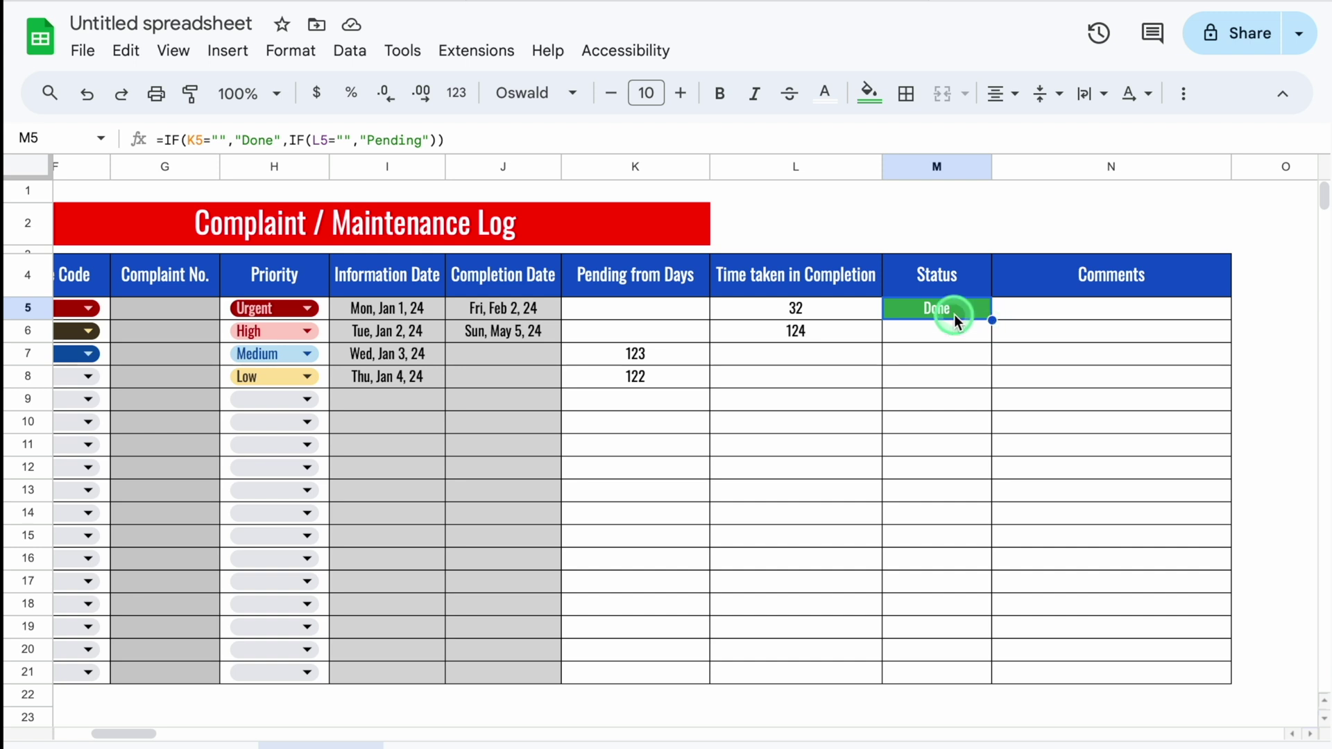
{"action": "left_click", "coordinate": [166, 140]}
{"action": "type", "text": "if"}
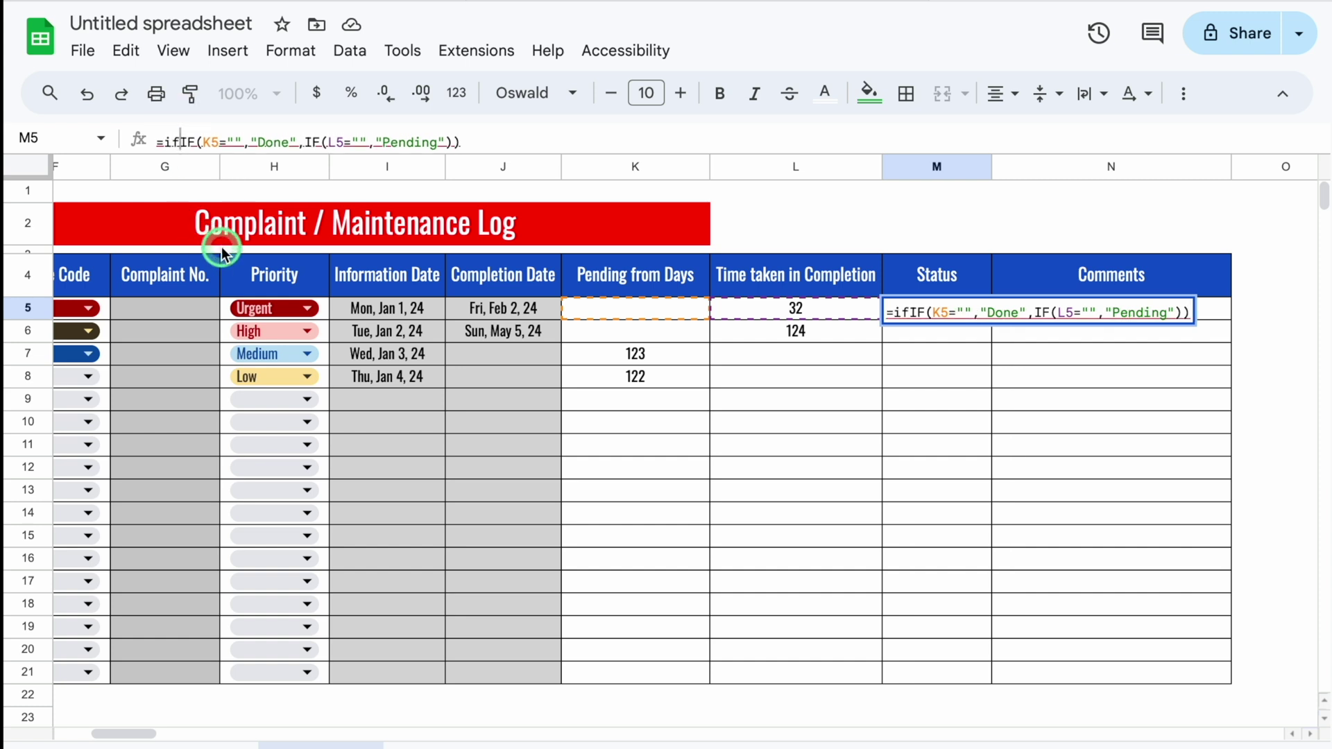
{"action": "type", "text": "("}
{"action": "left_click", "coordinate": [399, 310]}
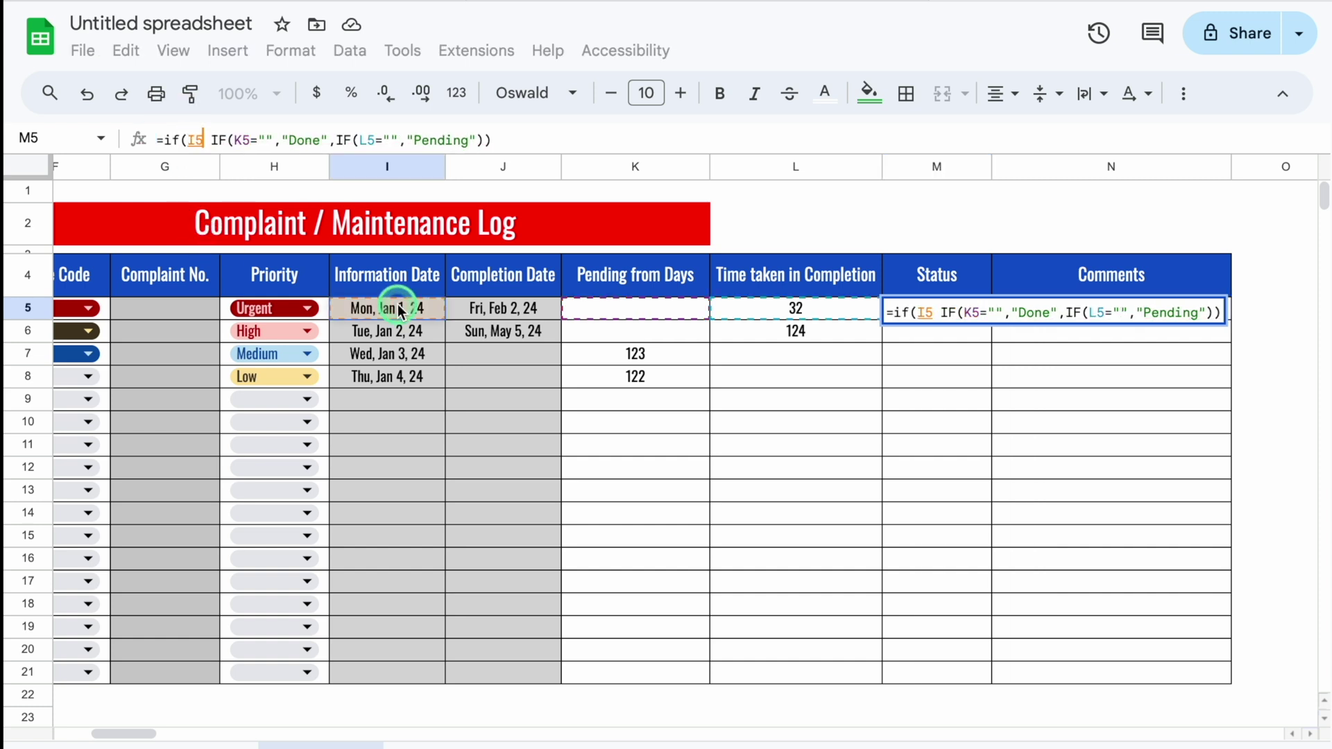
{"action": "type", "text": "="}
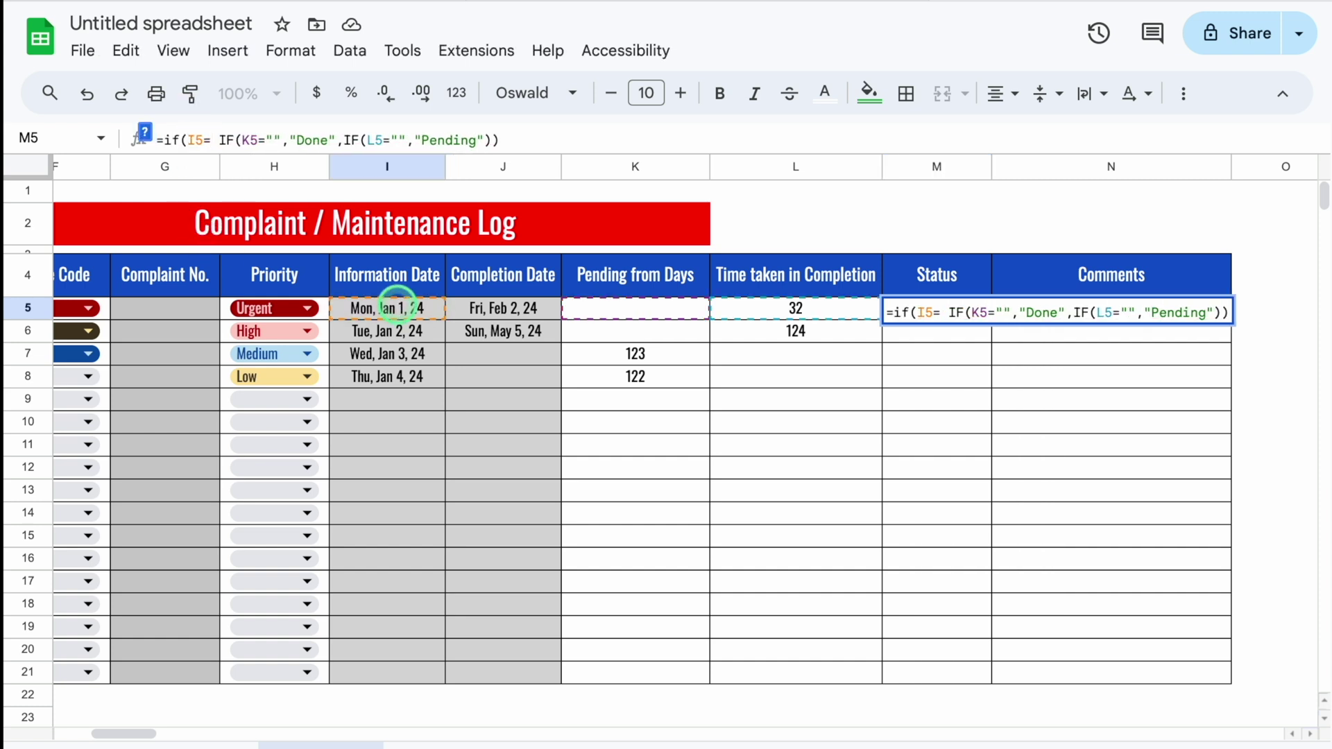
{"action": "type", "text": "\"\""}
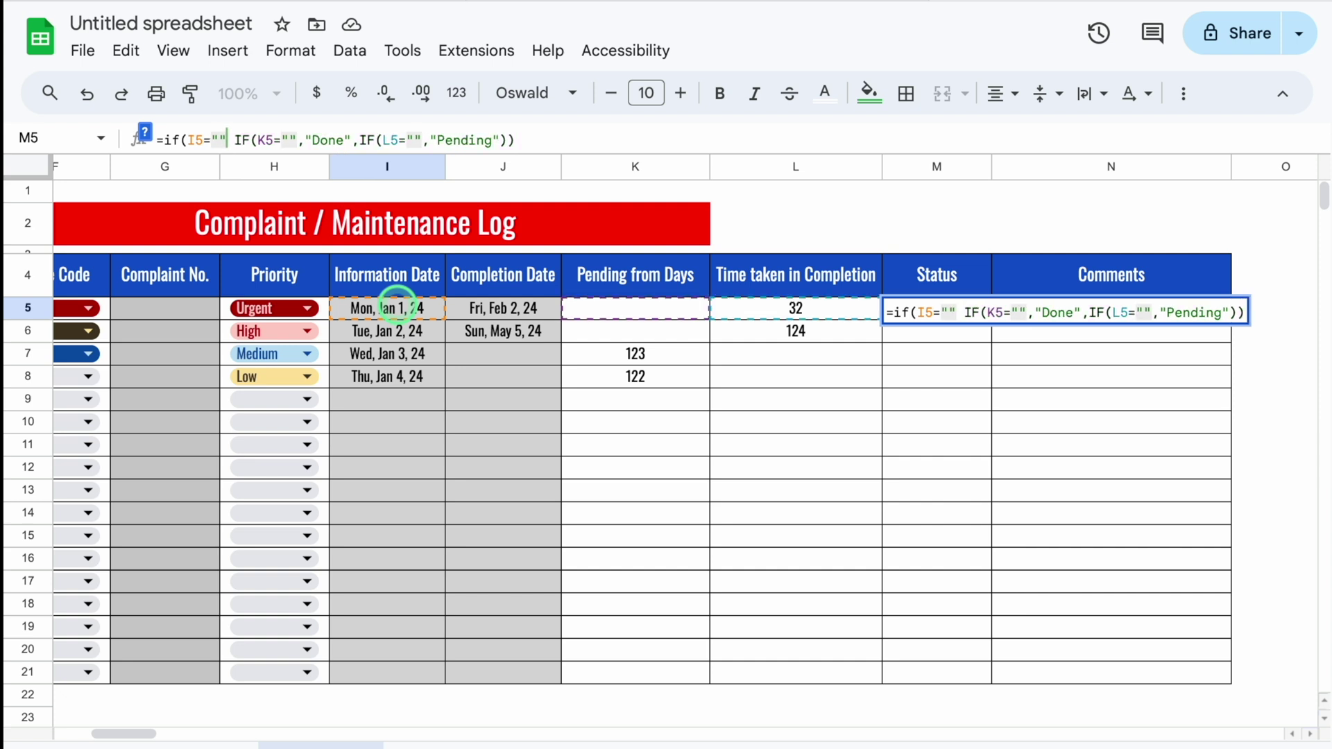
Step: Make the outer IF in M5 return "" when true and the existing nested formula otherwise, and commit it
{"action": "type", "text": ","}
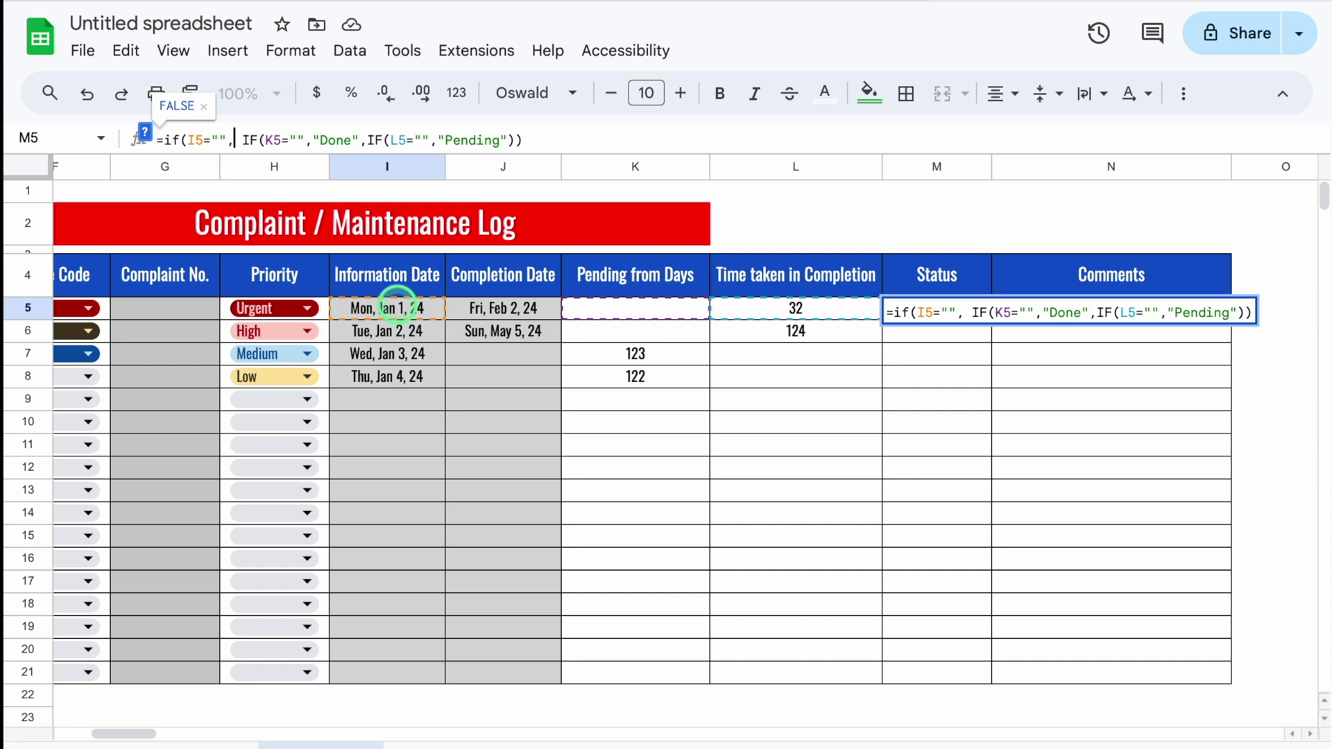
{"action": "type", "text": "\"\""}
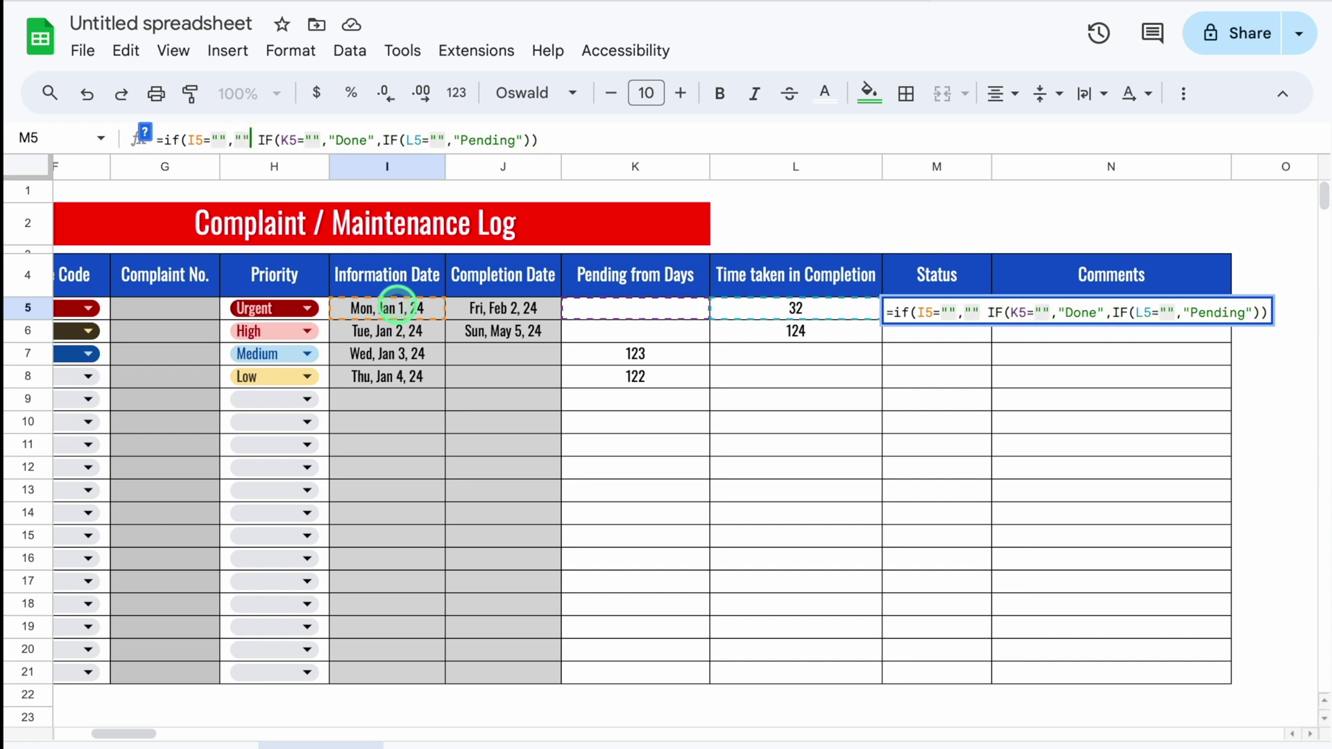
{"action": "type", "text": ","}
{"action": "left_click", "coordinate": [568, 140]}
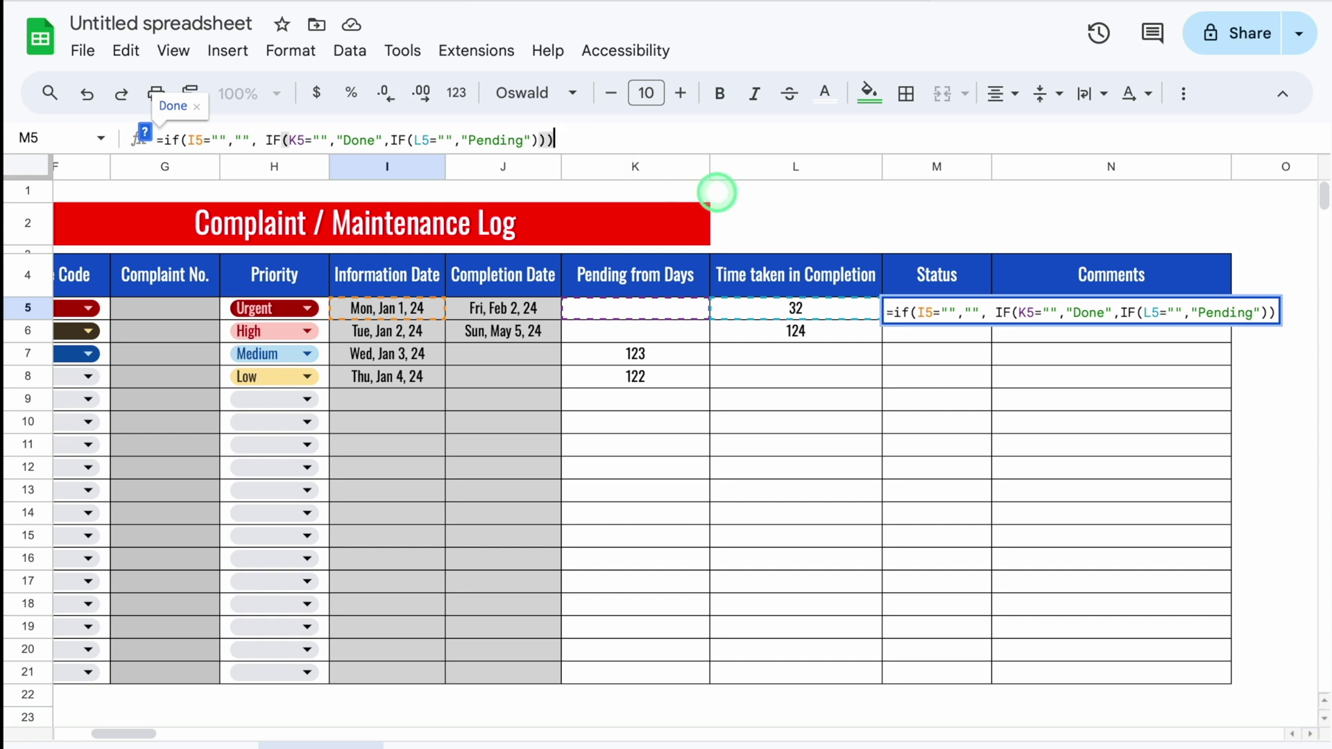
{"action": "type", "text": ")"}
{"action": "key", "text": "Return"}
Step: Fill the M5 status formula down through M21
{"action": "left_click", "coordinate": [993, 316]}
{"action": "left_click_drag", "start_coordinate": [992, 320], "coordinate": [995, 673]}
{"action": "left_click", "coordinate": [458, 281]}
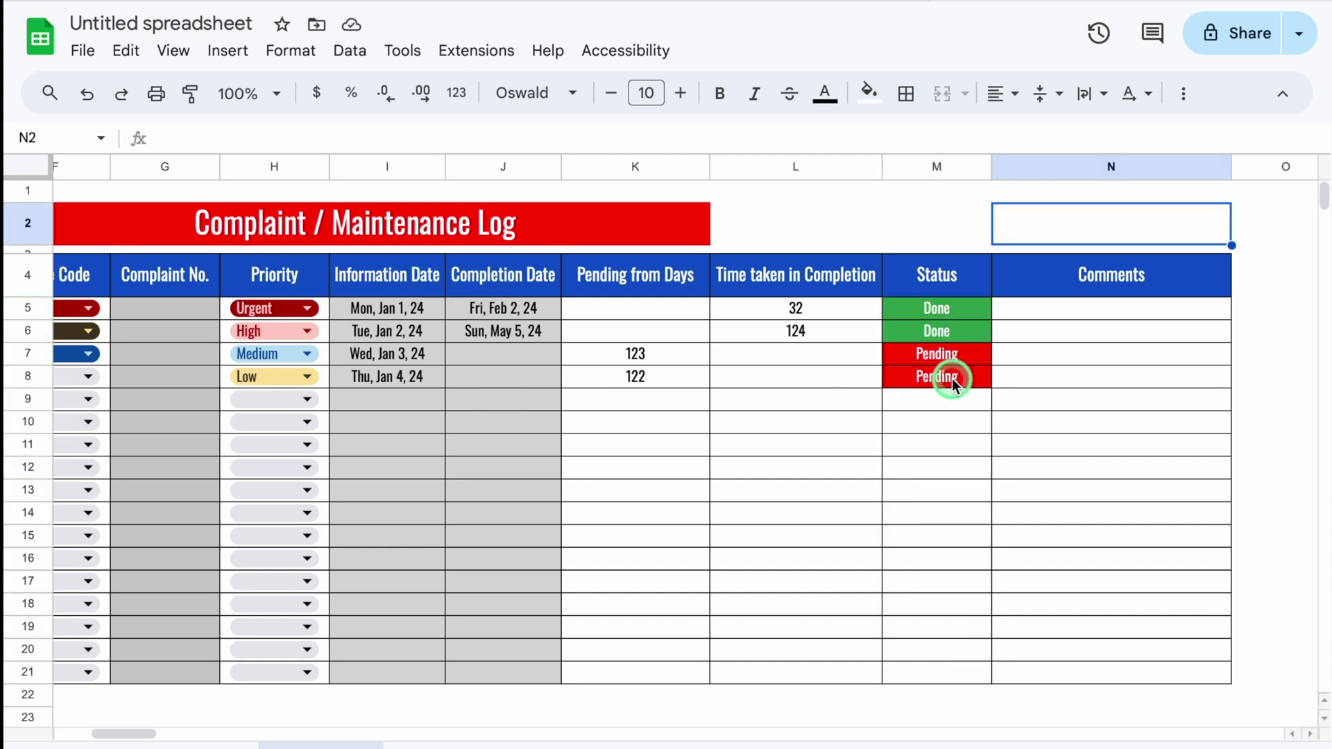
Step: Extend the completion date from J6 into J7 as Mon, May 6, 24
{"action": "left_click", "coordinate": [542, 357]}
{"action": "left_click", "coordinate": [527, 333]}
{"action": "left_click_drag", "start_coordinate": [559, 347], "coordinate": [559, 362]}
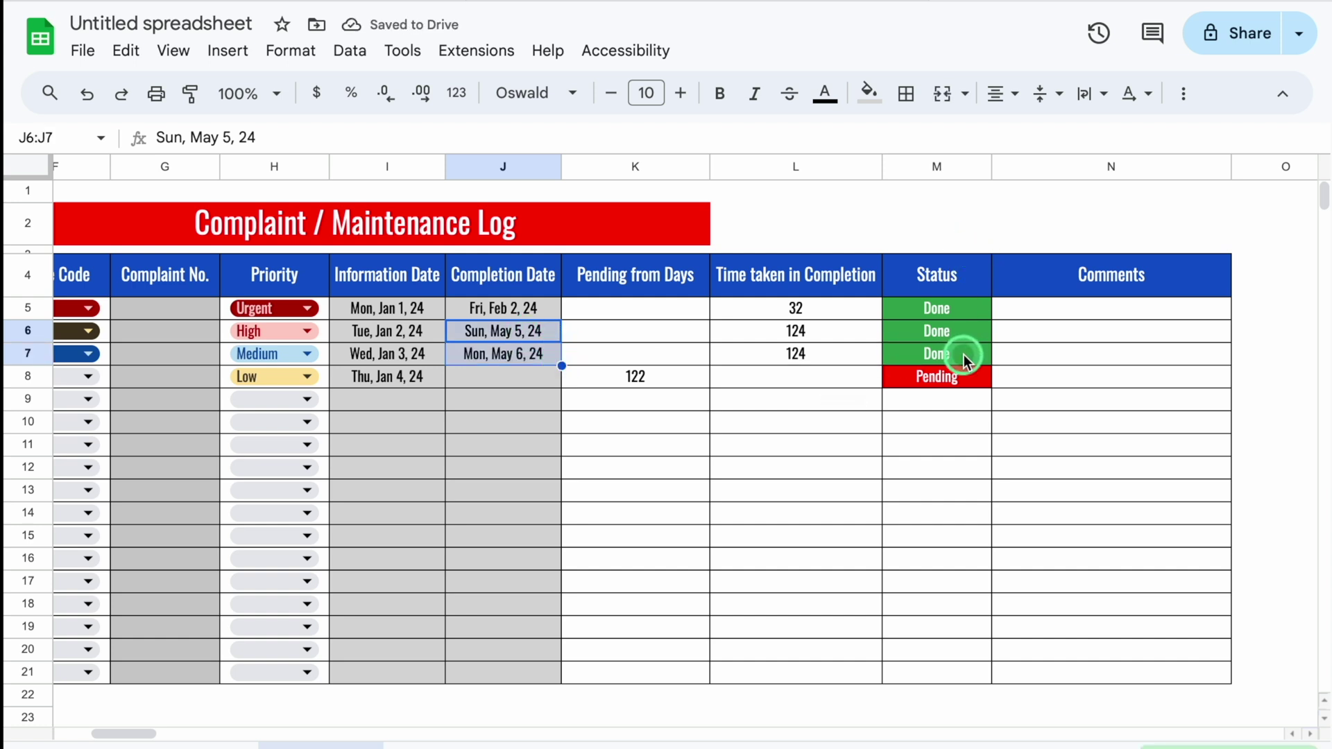
Step: Fill the empty title-row cells L2:N2 with the same blue as the column headers
{"action": "left_click_drag", "start_coordinate": [746, 214], "coordinate": [1022, 222]}
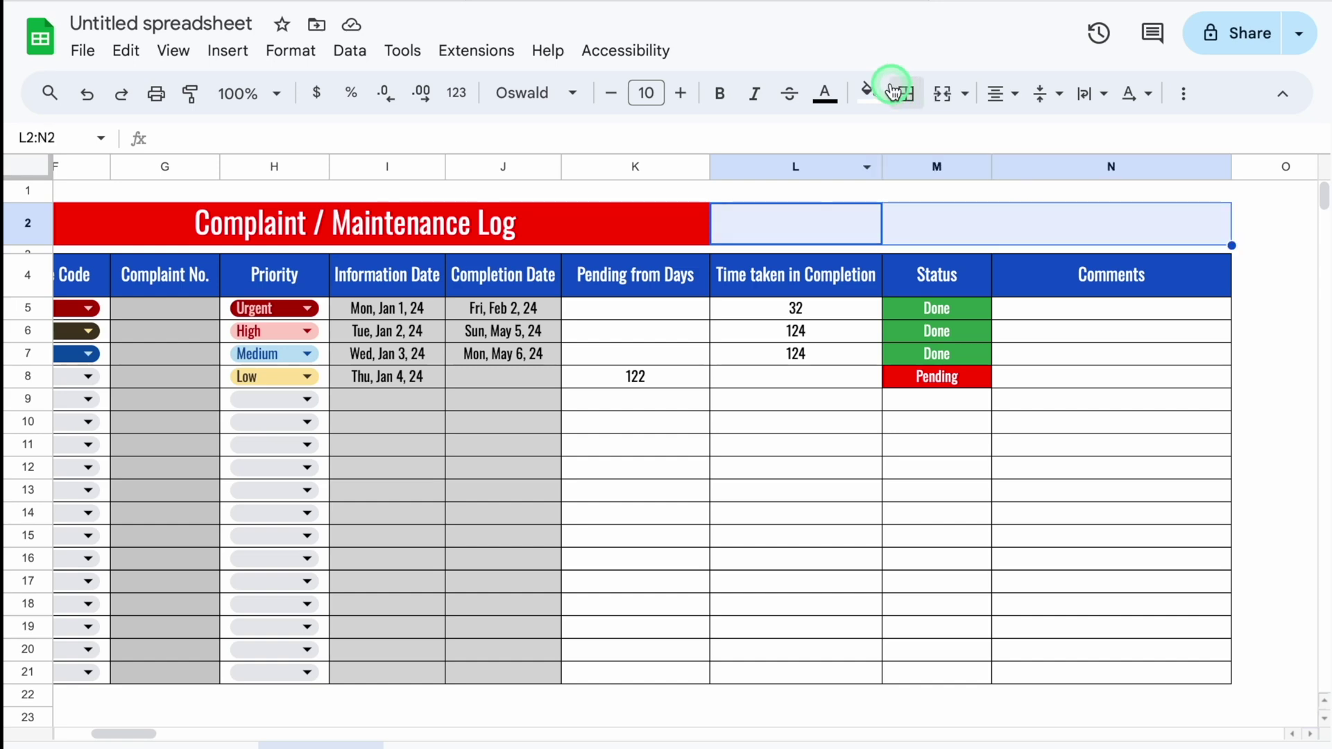
{"action": "left_click", "coordinate": [869, 92]}
{"action": "left_click", "coordinate": [1065, 312]}
Step: Apply borders to the title row B2:N2 and return to the first columns of the log
{"action": "left_click_drag", "start_coordinate": [142, 729], "coordinate": [83, 732]}
{"action": "left_click_drag", "start_coordinate": [131, 222], "coordinate": [1082, 223]}
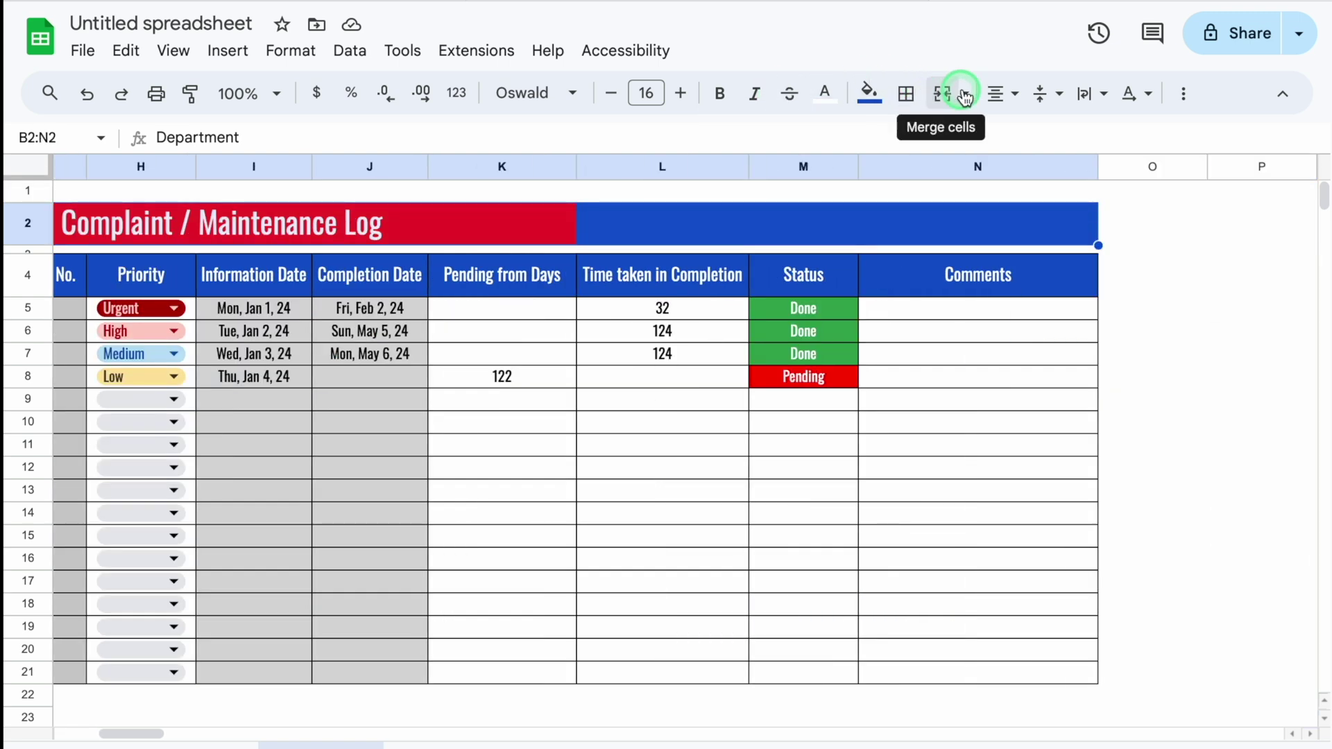
{"action": "left_click", "coordinate": [906, 93]}
{"action": "left_click", "coordinate": [1064, 140]}
{"action": "left_click", "coordinate": [1124, 278]}
{"action": "left_click_drag", "start_coordinate": [132, 733], "coordinate": [65, 739]}
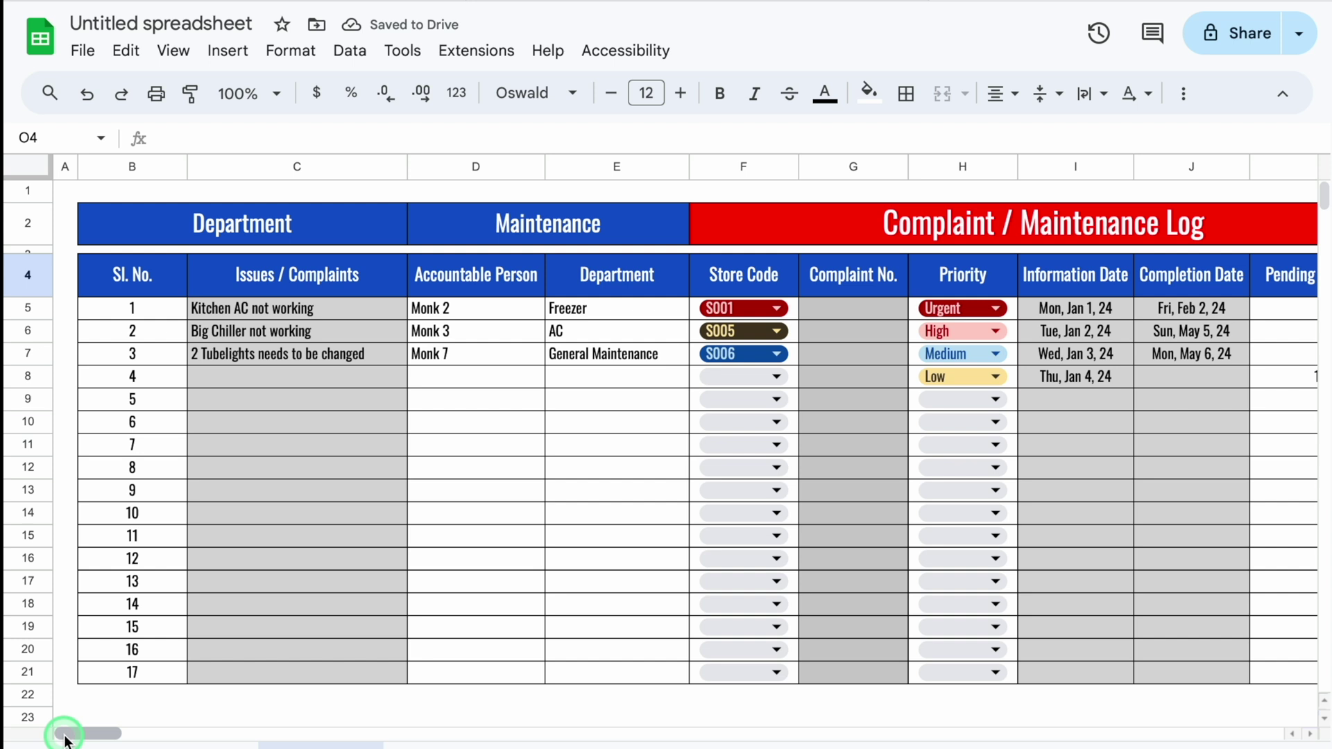